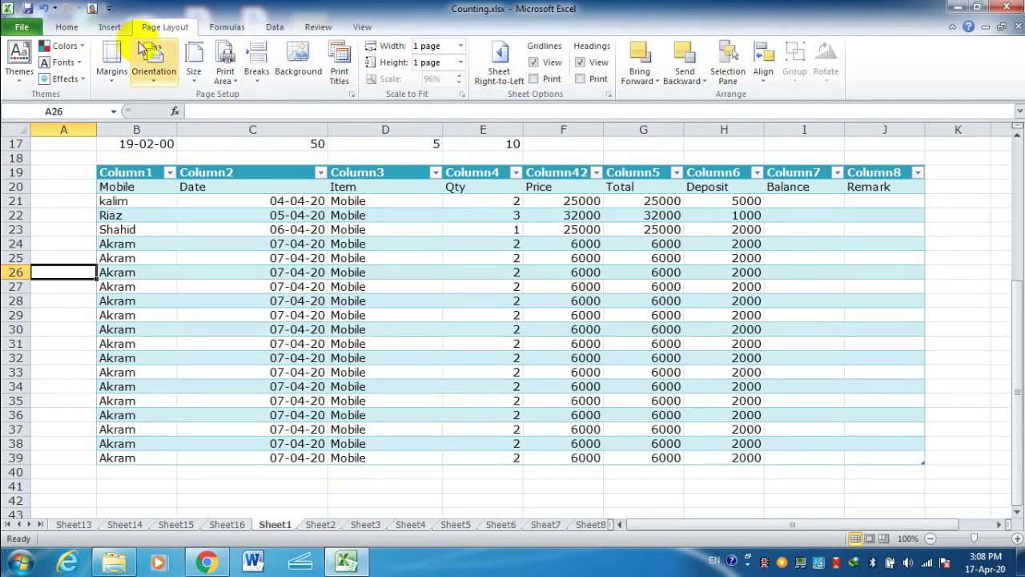
{"action": "left_click", "coordinate": [112, 31]}
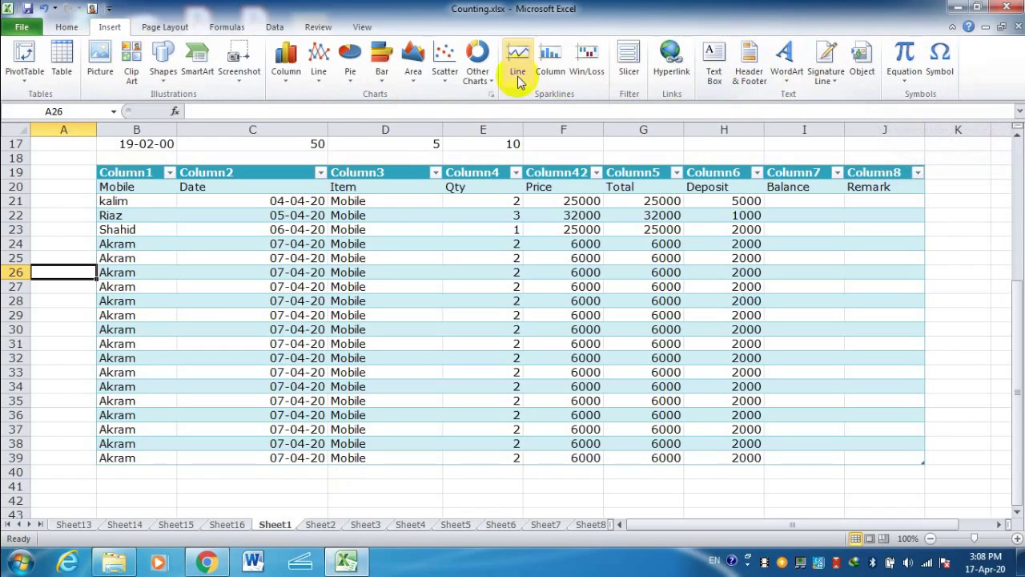
{"action": "left_click", "coordinate": [154, 30]}
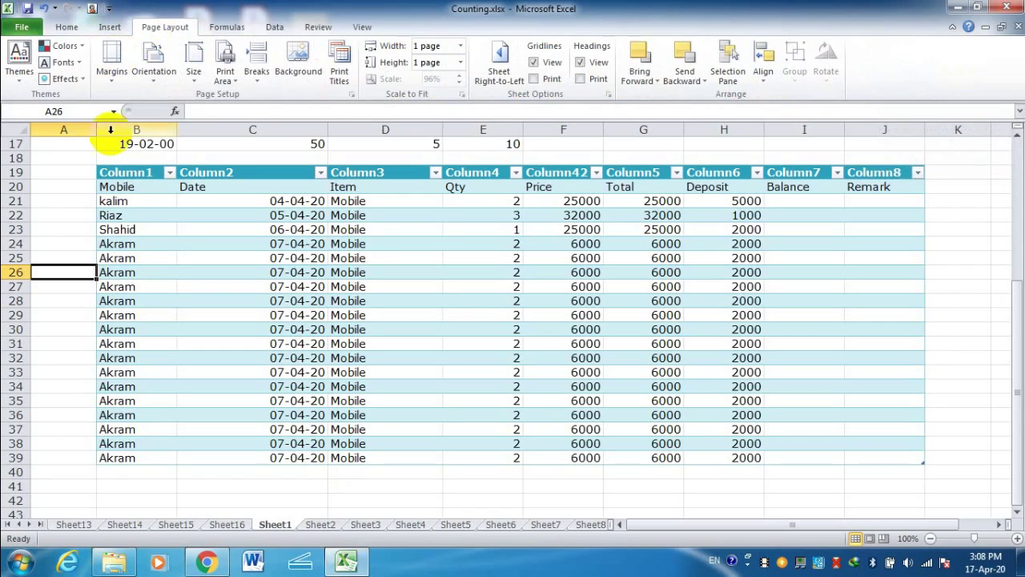
{"action": "left_click", "coordinate": [92, 186]}
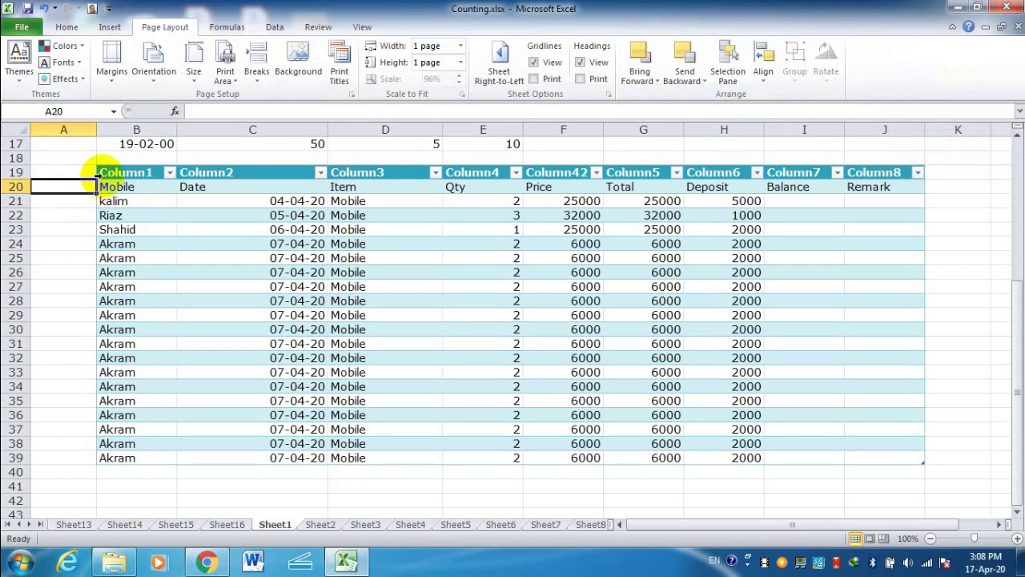
- Select the table range B19:J39 and apply the built-in Solstice theme
{"action": "left_click_drag", "start_coordinate": [114, 172], "coordinate": [876, 451]}
{"action": "left_click", "coordinate": [20, 64]}
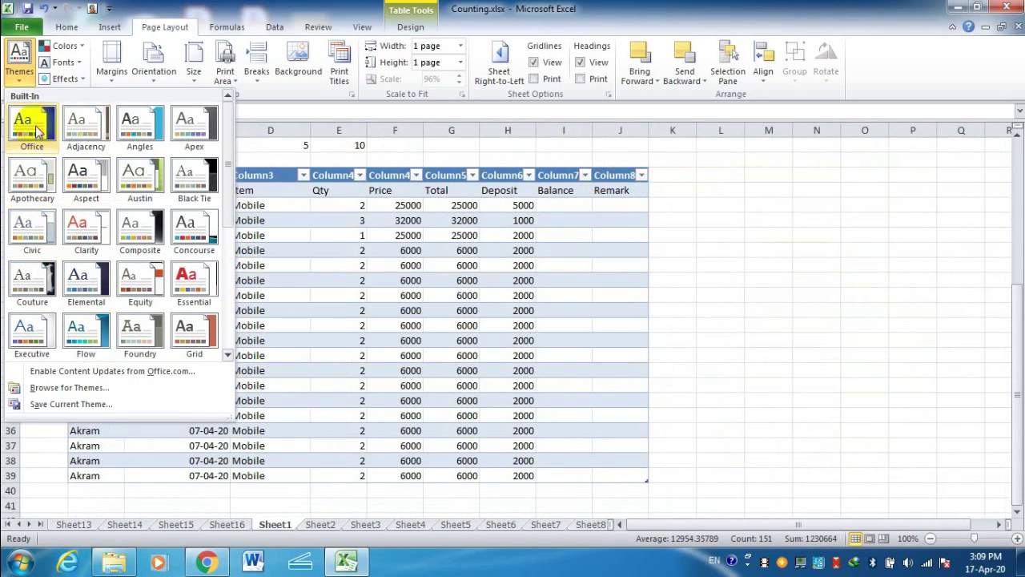
{"action": "scroll", "coordinate": [112, 233], "scroll_direction": "down", "scroll_amount": 5}
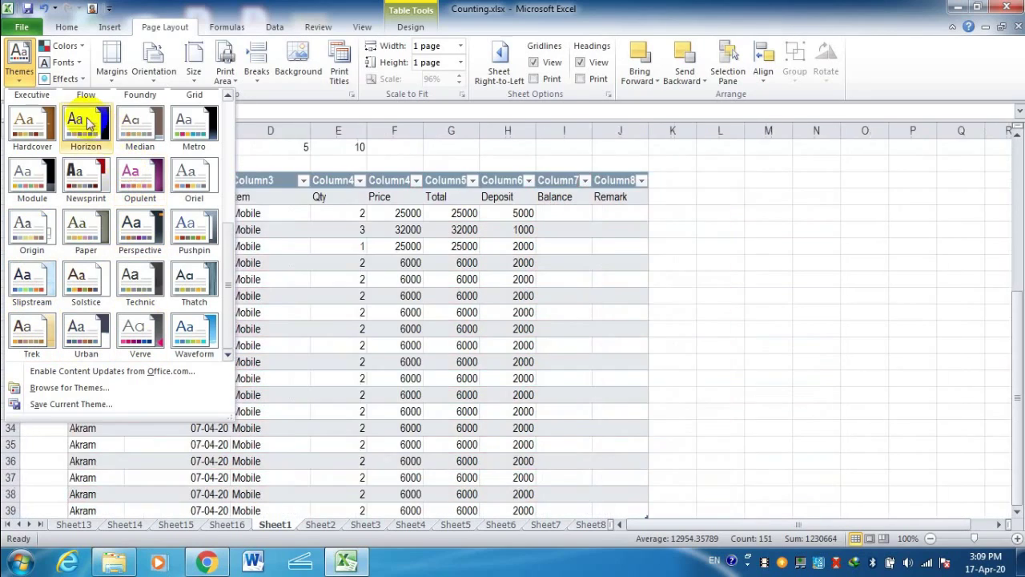
{"action": "left_click", "coordinate": [95, 285]}
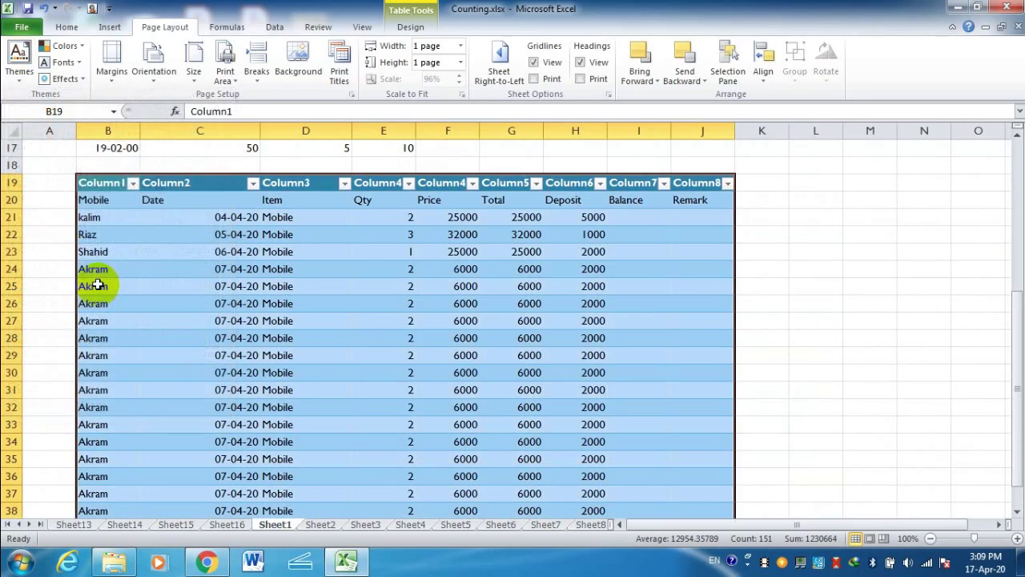
- Browse for a saved theme and load Theme1.thmx from the Desktop
{"action": "left_click", "coordinate": [20, 80]}
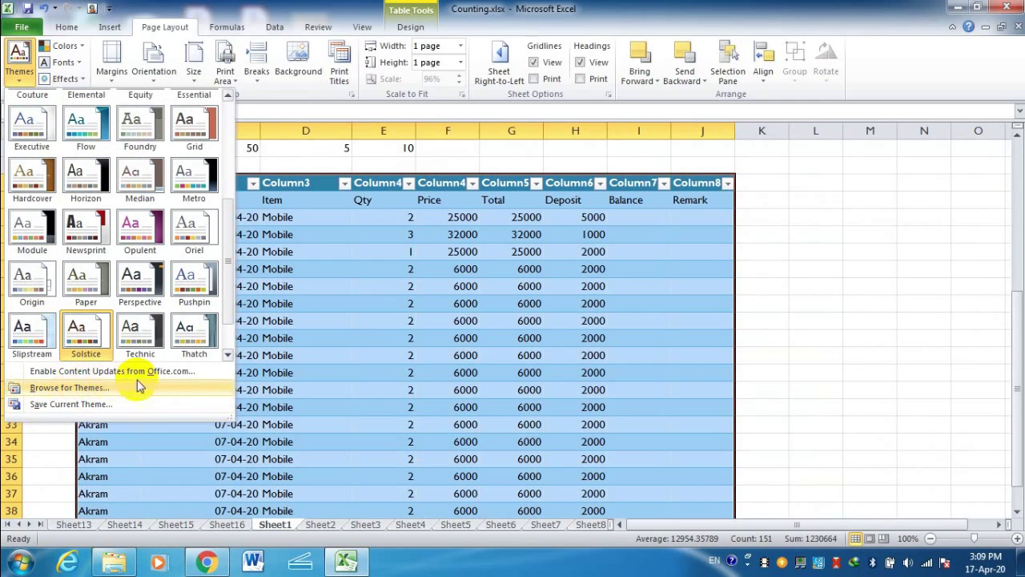
{"action": "left_click", "coordinate": [71, 390]}
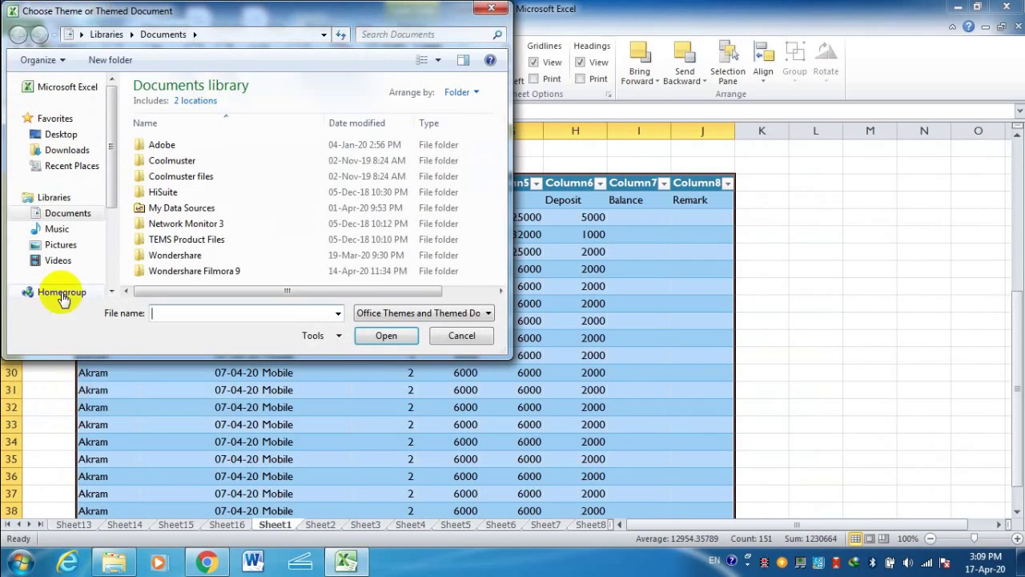
{"action": "left_click", "coordinate": [74, 134]}
{"action": "left_click_drag", "start_coordinate": [500, 116], "coordinate": [499, 288]}
{"action": "left_click", "coordinate": [222, 161]}
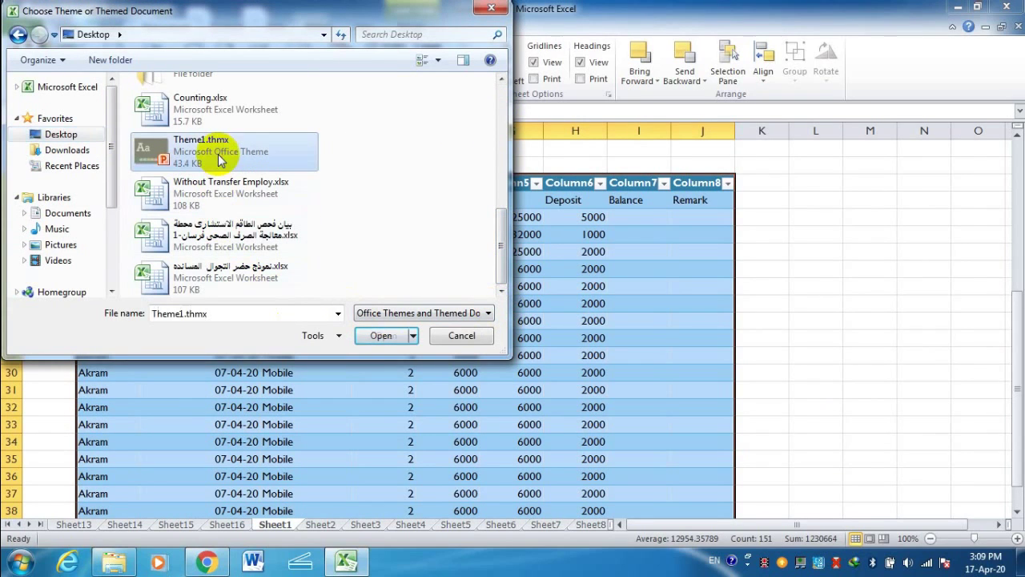
{"action": "left_click", "coordinate": [400, 337]}
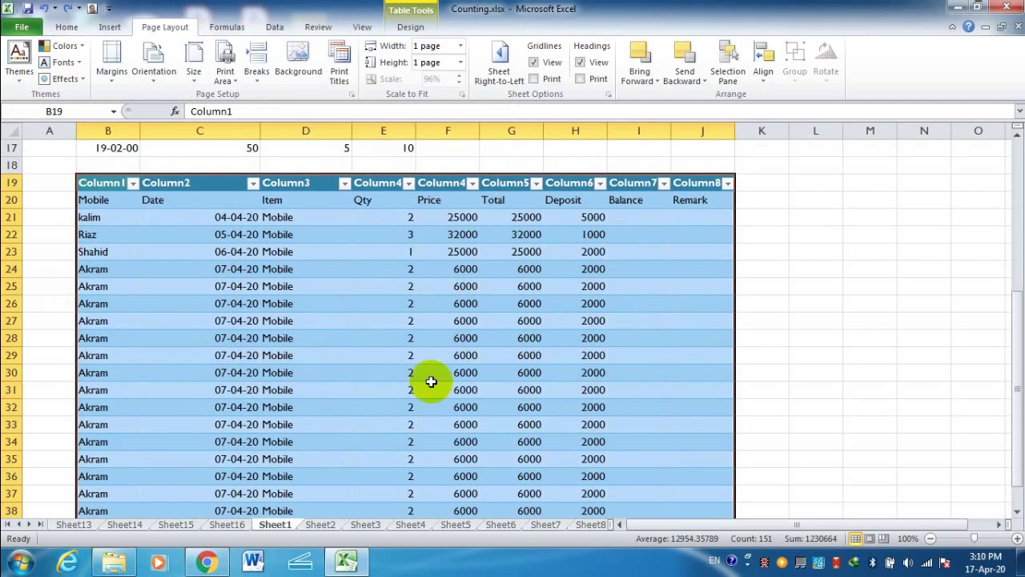
- Save the current theme to the Desktop as Theme1.thmx
{"action": "left_click", "coordinate": [28, 83]}
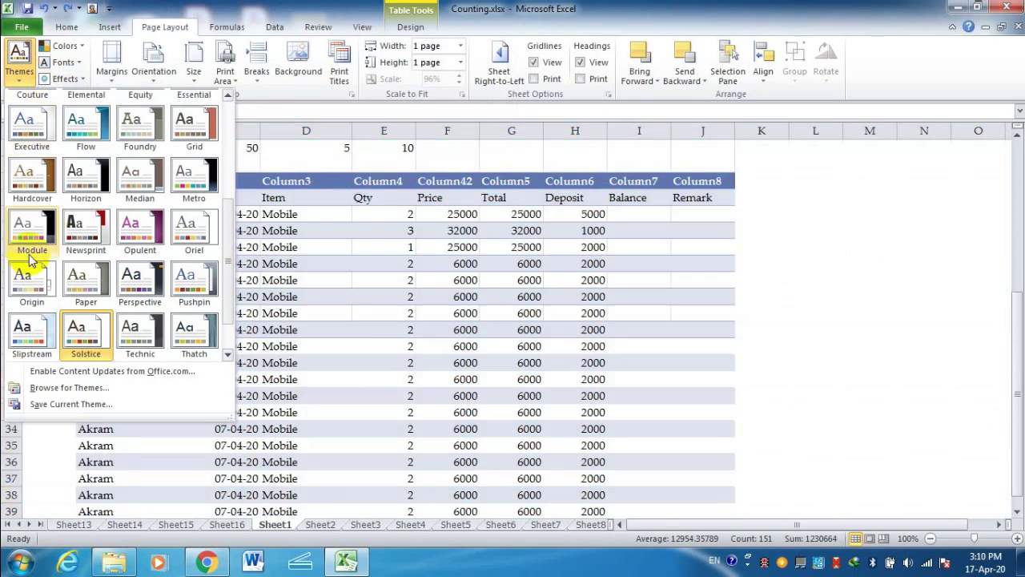
{"action": "left_click", "coordinate": [76, 407]}
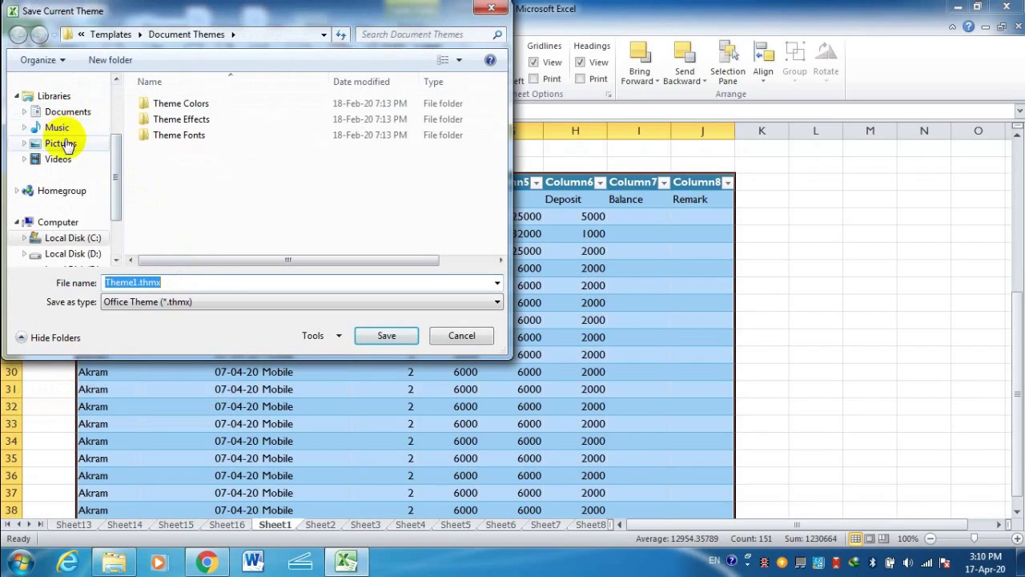
{"action": "left_click_drag", "start_coordinate": [115, 198], "coordinate": [114, 91]}
{"action": "left_click", "coordinate": [86, 135]}
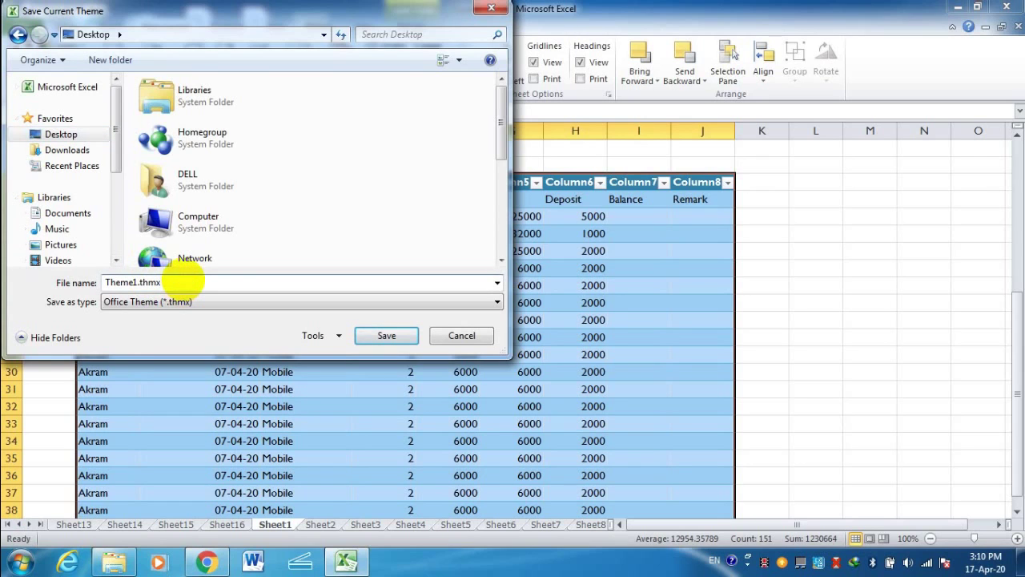
{"action": "left_click", "coordinate": [388, 335]}
- Reselect the table range B19:J39 and apply the built-in Equity theme colors
{"action": "scroll", "coordinate": [407, 322], "scroll_direction": "down", "scroll_amount": 1}
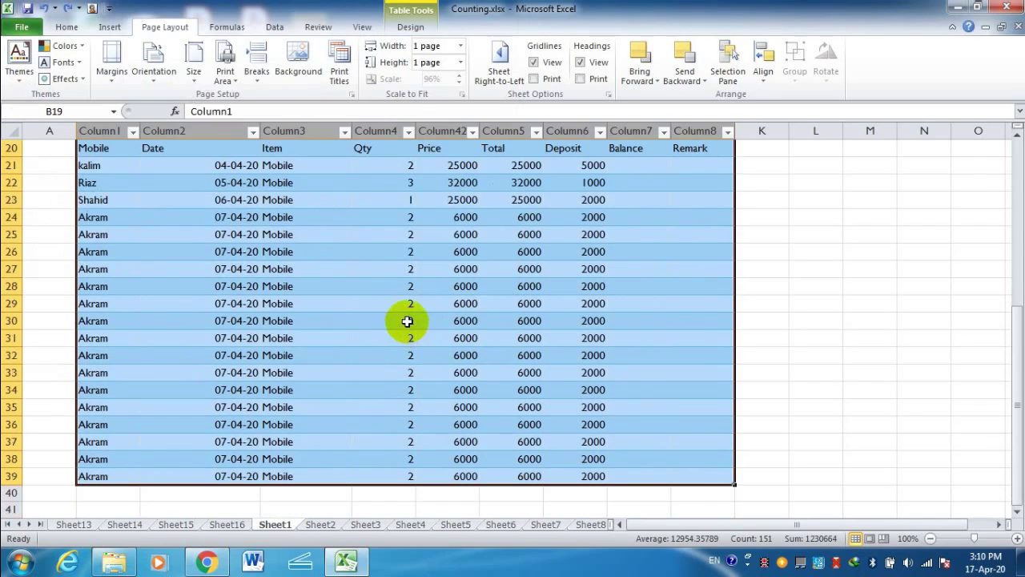
{"action": "scroll", "coordinate": [407, 323], "scroll_direction": "up", "scroll_amount": 1}
{"action": "scroll", "coordinate": [379, 295], "scroll_direction": "down", "scroll_amount": 1}
{"action": "scroll", "coordinate": [765, 298], "scroll_direction": "up", "scroll_amount": 1}
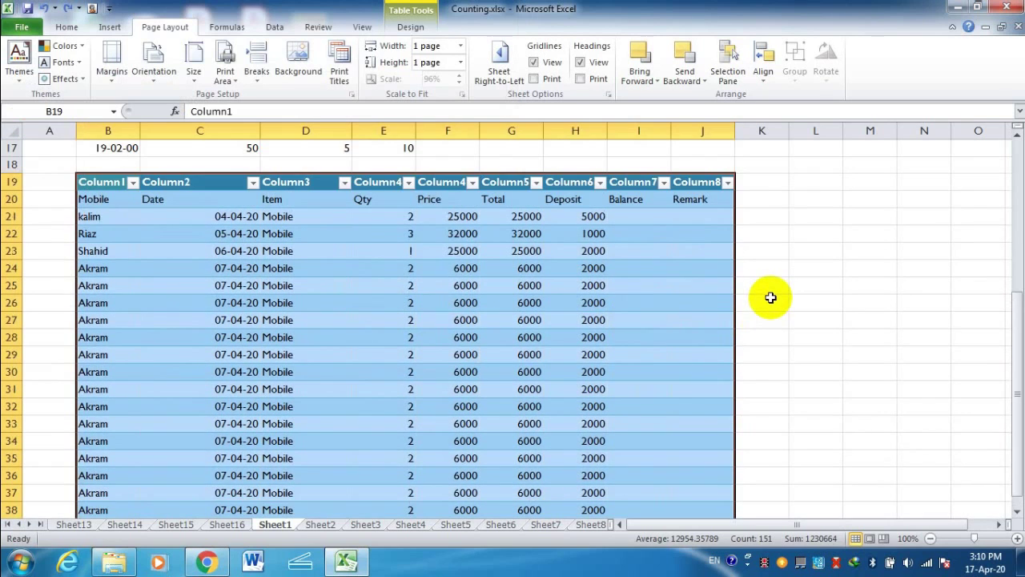
{"action": "left_click", "coordinate": [809, 277]}
{"action": "left_click_drag", "start_coordinate": [91, 181], "coordinate": [710, 490]}
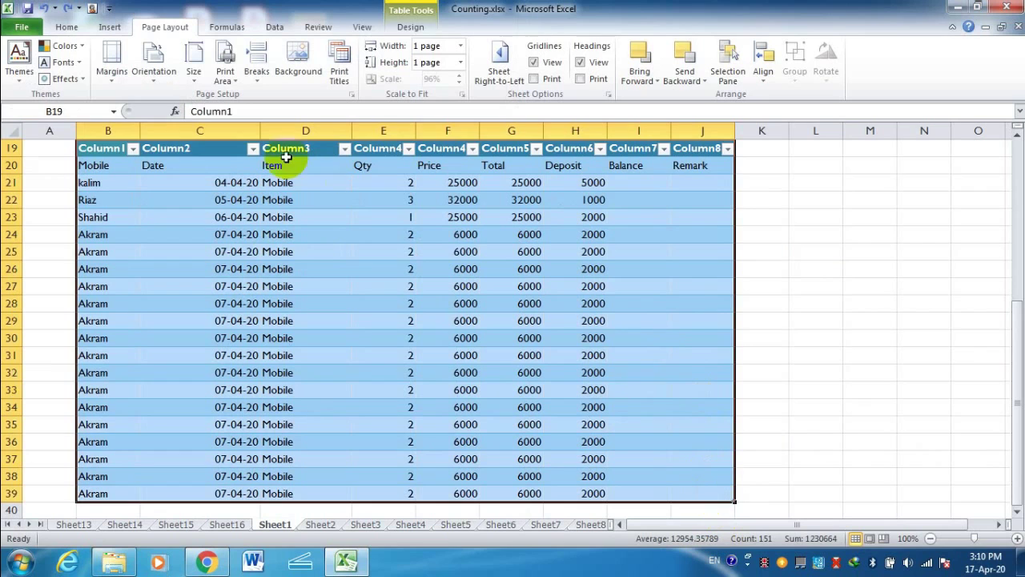
{"action": "left_click", "coordinate": [86, 48]}
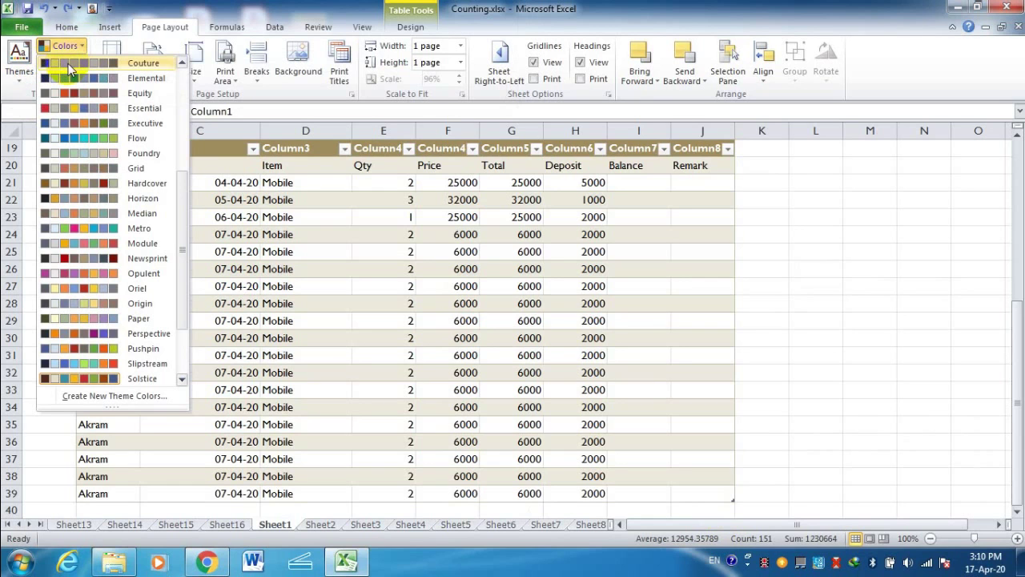
{"action": "left_click", "coordinate": [80, 48]}
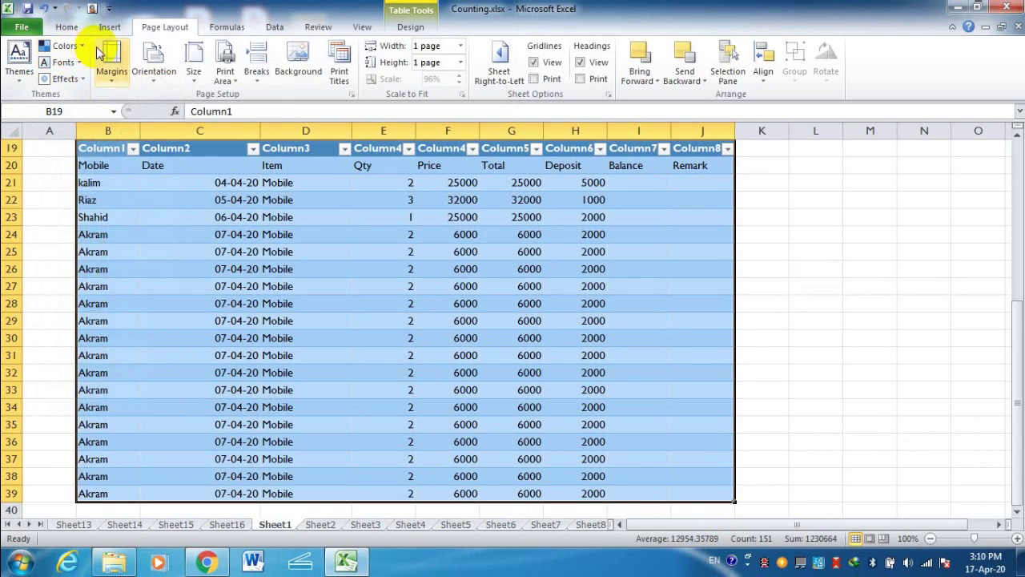
{"action": "left_click", "coordinate": [108, 60]}
{"action": "left_click", "coordinate": [84, 48]}
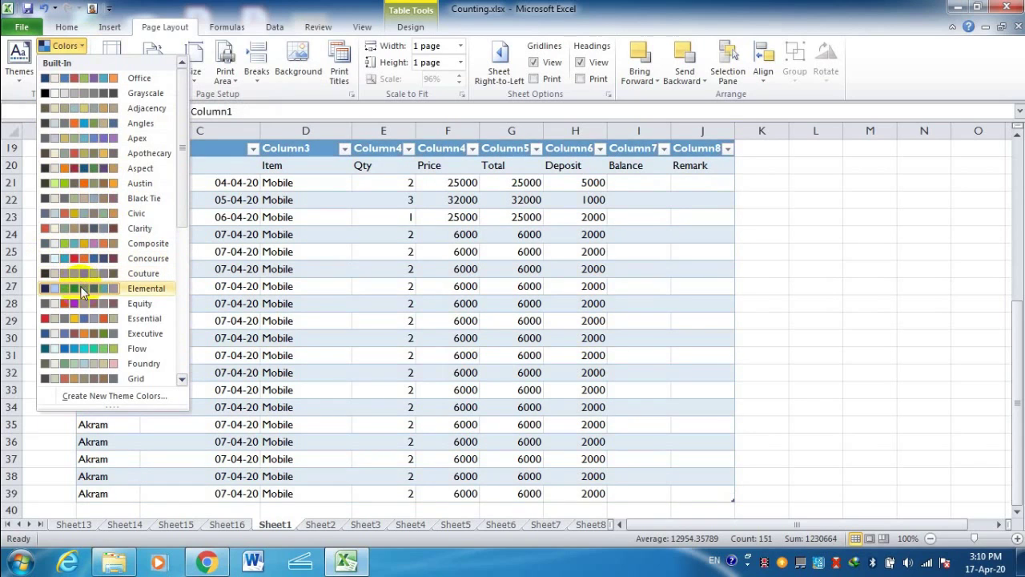
{"action": "left_click", "coordinate": [80, 305]}
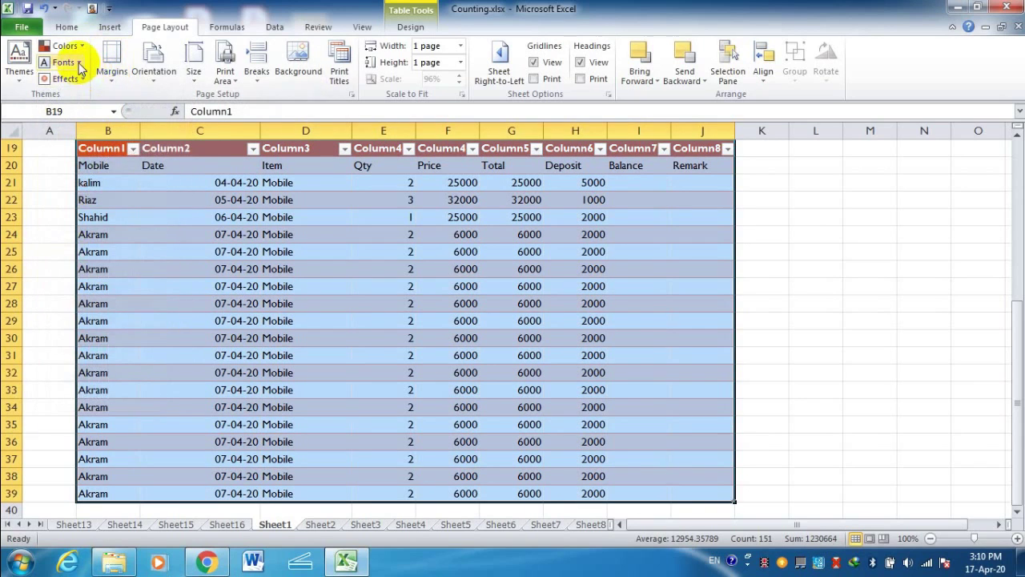
- Change the theme fonts to the built-in Thatch font set
{"action": "left_click", "coordinate": [70, 64]}
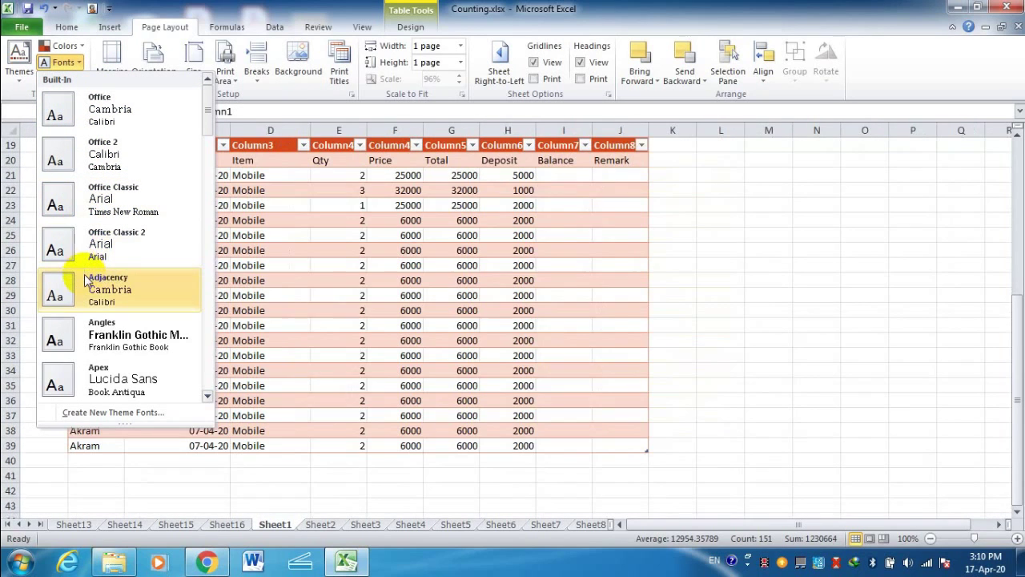
{"action": "scroll", "coordinate": [80, 332], "scroll_direction": "down", "scroll_amount": 4}
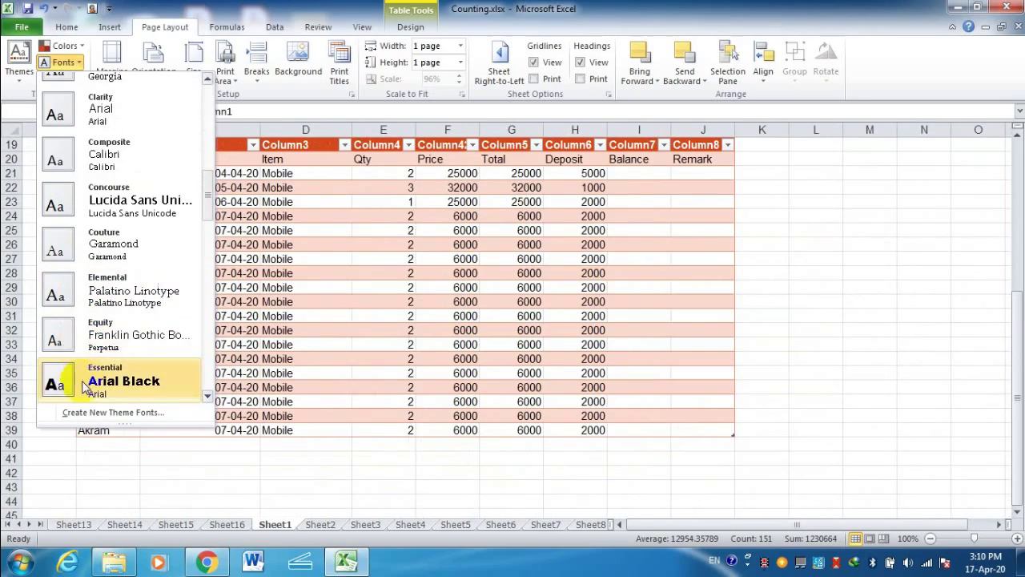
{"action": "scroll", "coordinate": [94, 311], "scroll_direction": "down", "scroll_amount": 3}
{"action": "scroll", "coordinate": [93, 311], "scroll_direction": "down", "scroll_amount": 10}
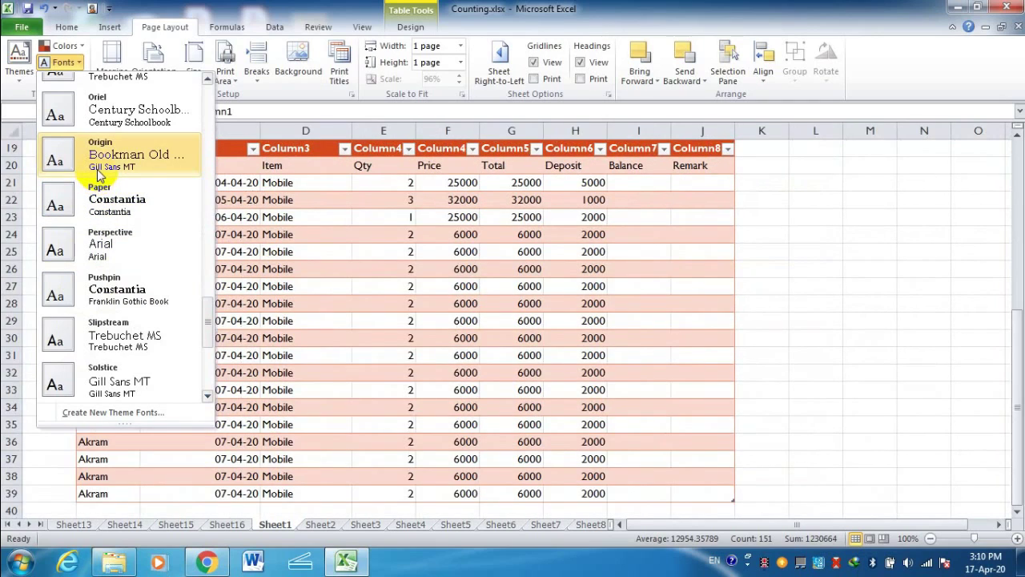
{"action": "scroll", "coordinate": [97, 176], "scroll_direction": "down", "scroll_amount": 6}
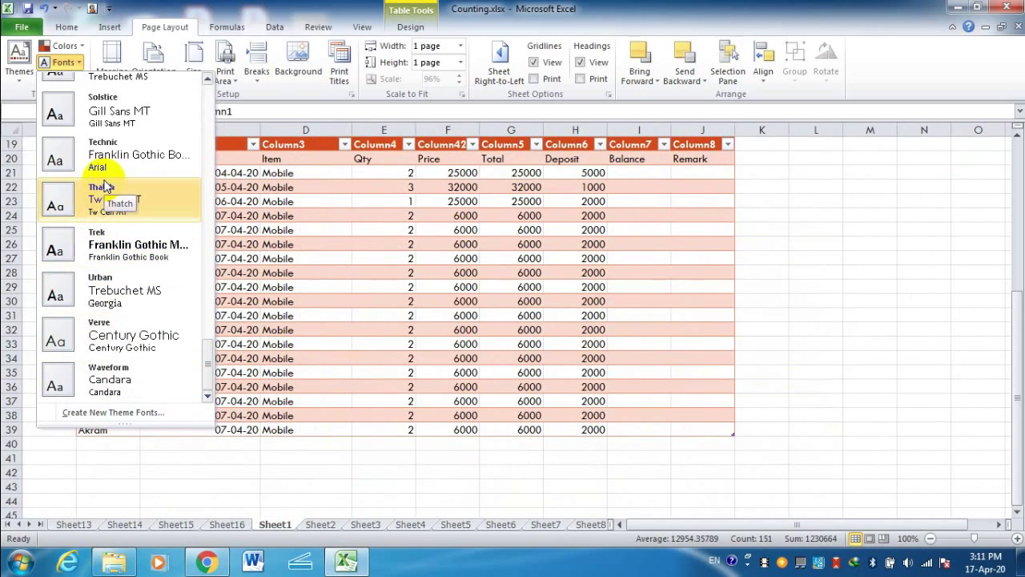
{"action": "left_click", "coordinate": [101, 187]}
- Apply the built-in Equity theme effects and deselect the table
{"action": "left_click", "coordinate": [85, 79]}
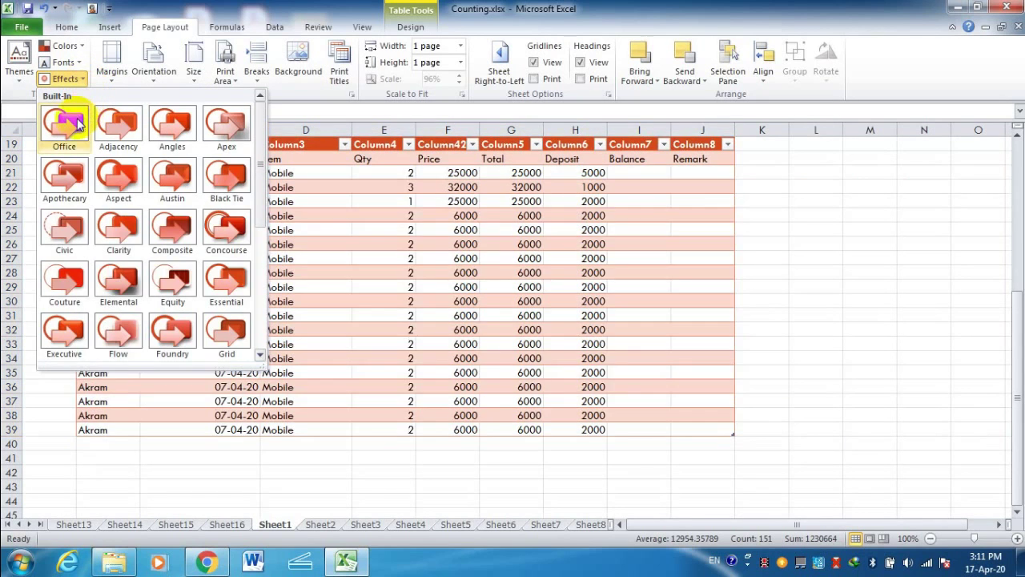
{"action": "left_click", "coordinate": [66, 118]}
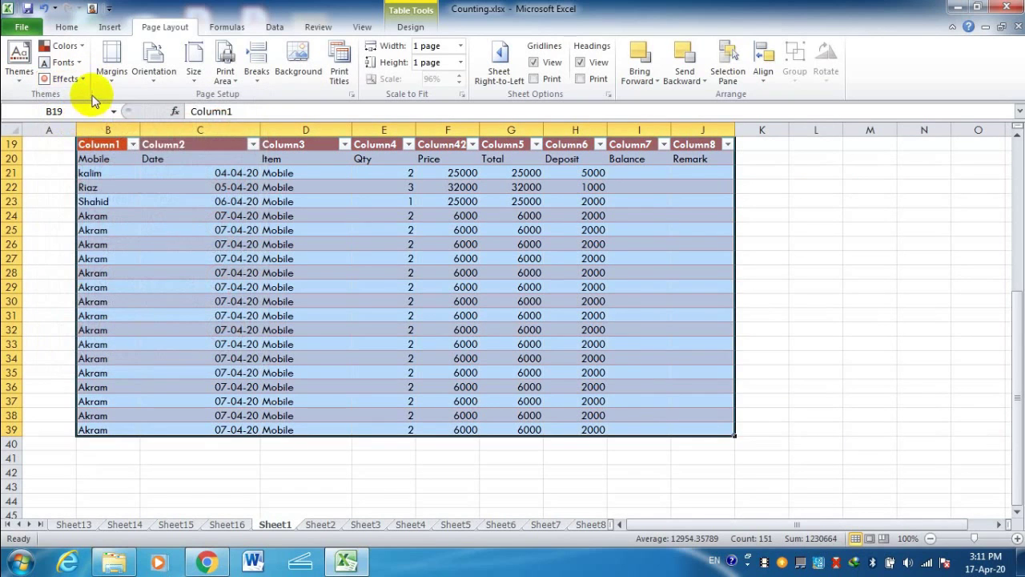
{"action": "left_click", "coordinate": [70, 78]}
{"action": "left_click", "coordinate": [80, 129]}
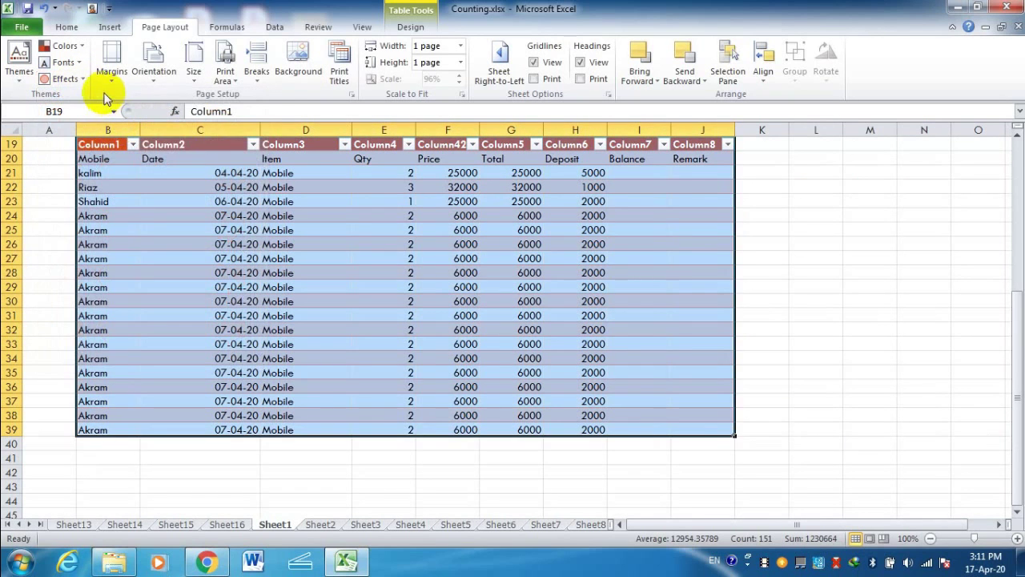
{"action": "left_click", "coordinate": [67, 78]}
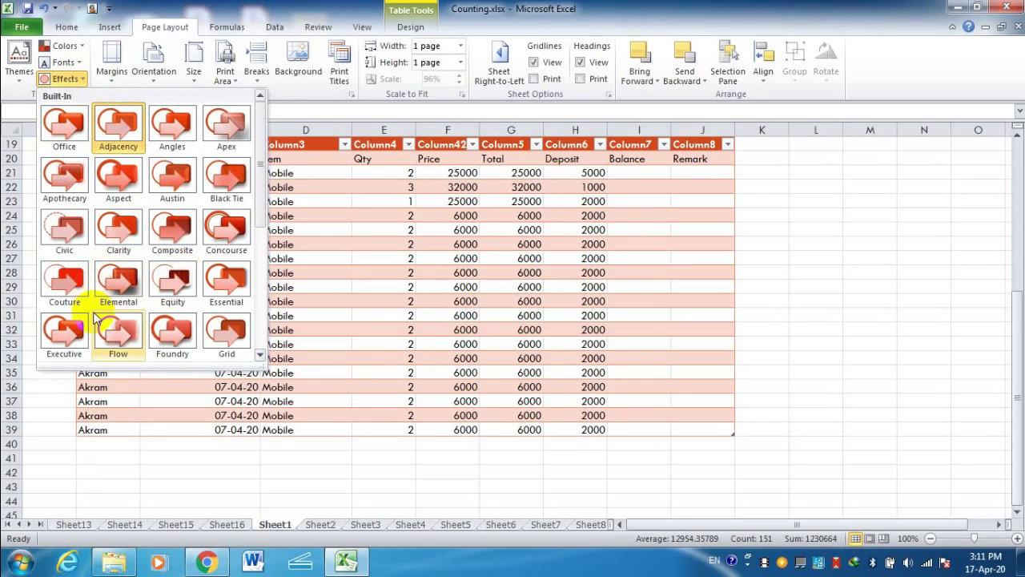
{"action": "left_click", "coordinate": [174, 283]}
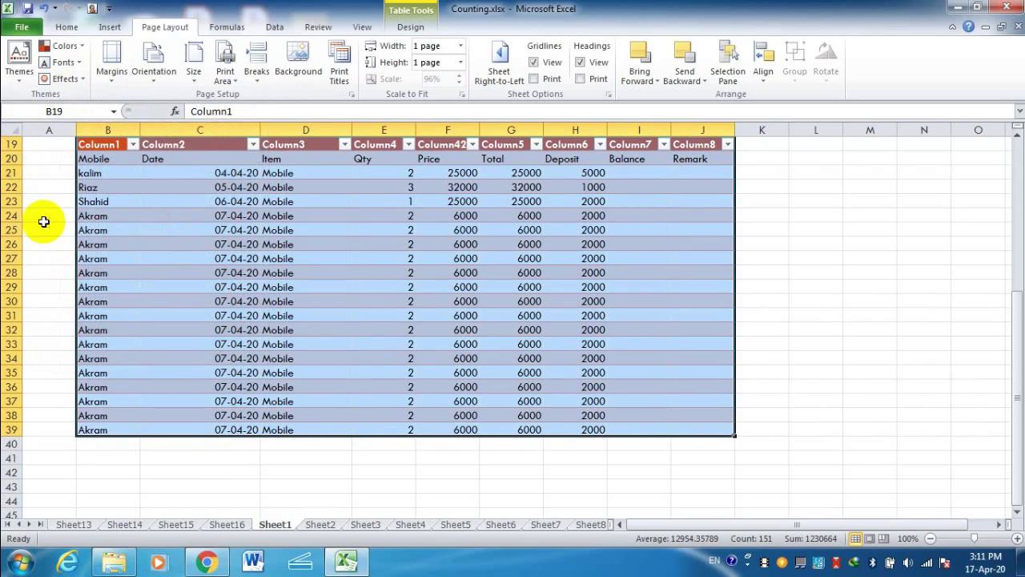
{"action": "left_click", "coordinate": [43, 222]}
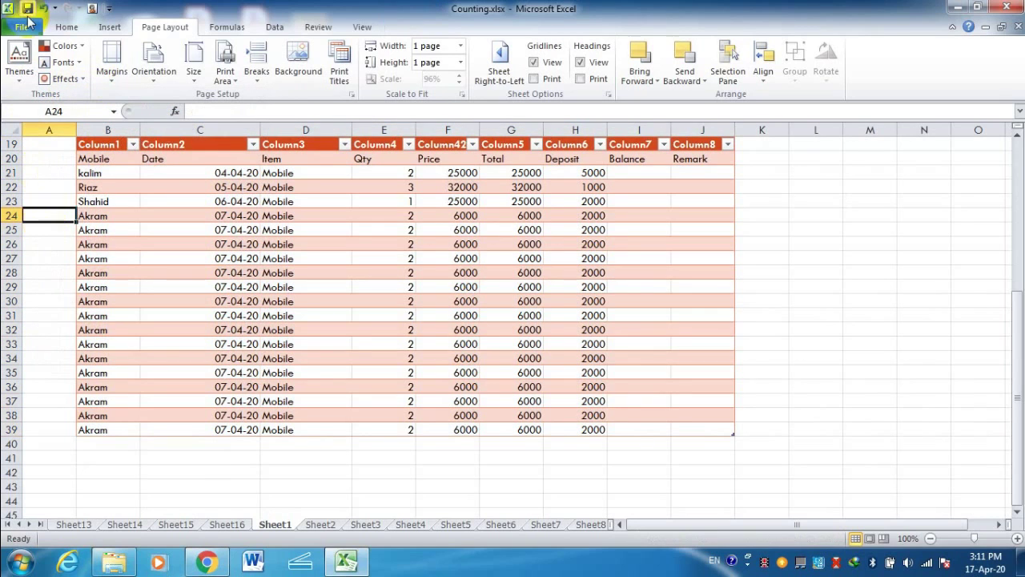
- Show the print preview and set the margins to Last Custom Setting, with 0.7" left and right
{"action": "left_click", "coordinate": [117, 87]}
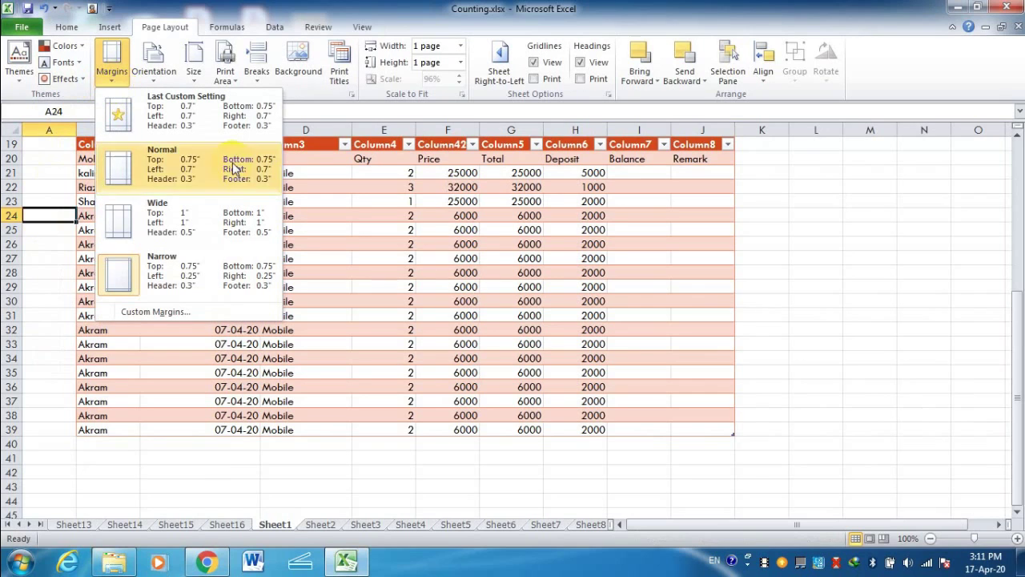
{"action": "left_click", "coordinate": [853, 197]}
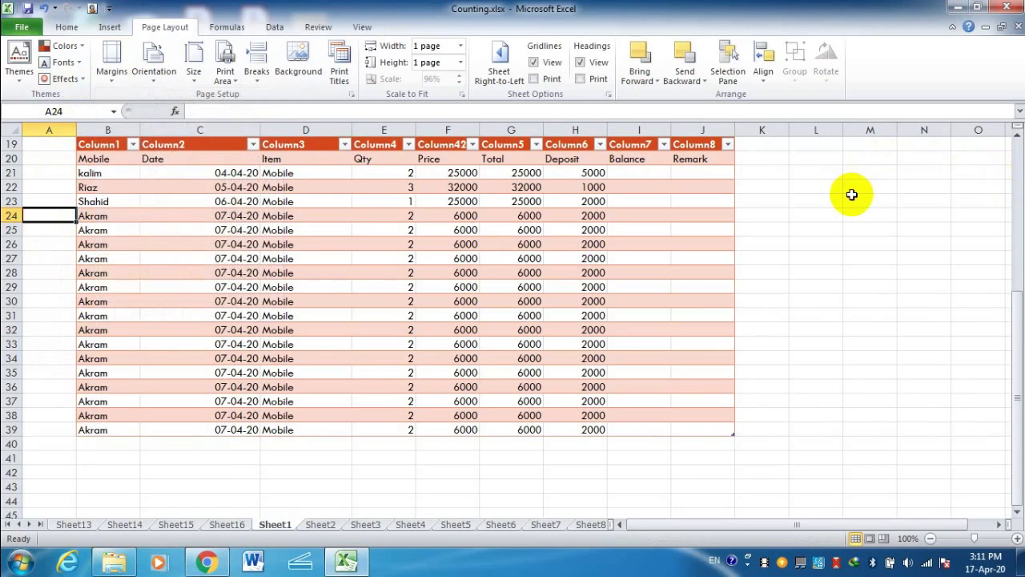
{"action": "key", "text": "ctrl+p"}
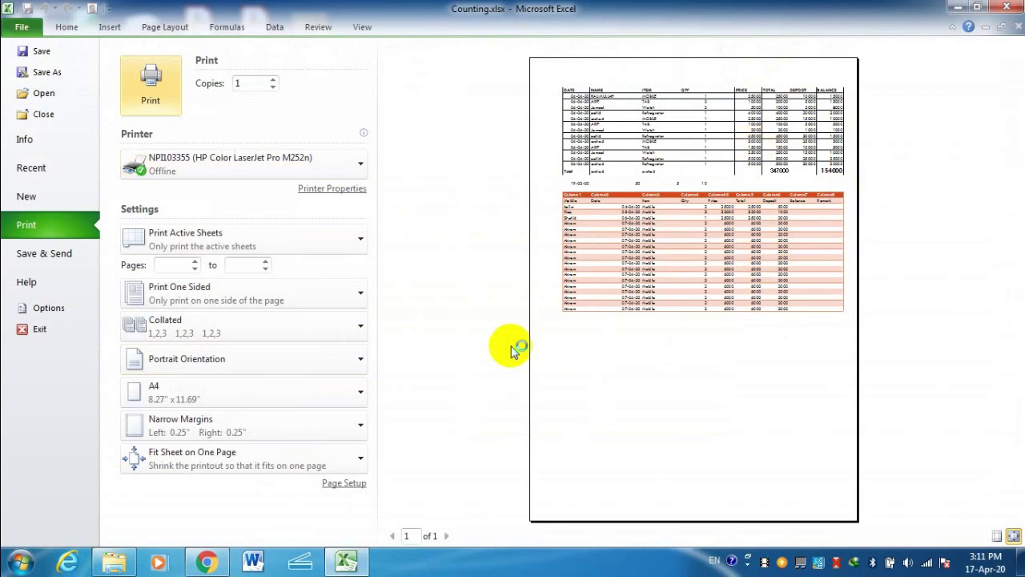
{"action": "left_click", "coordinate": [238, 429]}
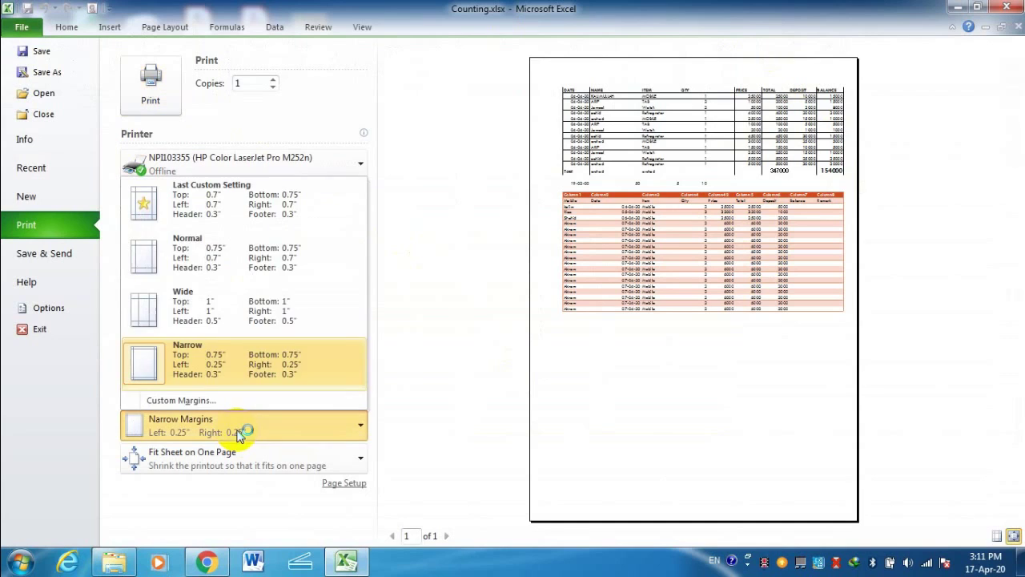
{"action": "left_click", "coordinate": [192, 203]}
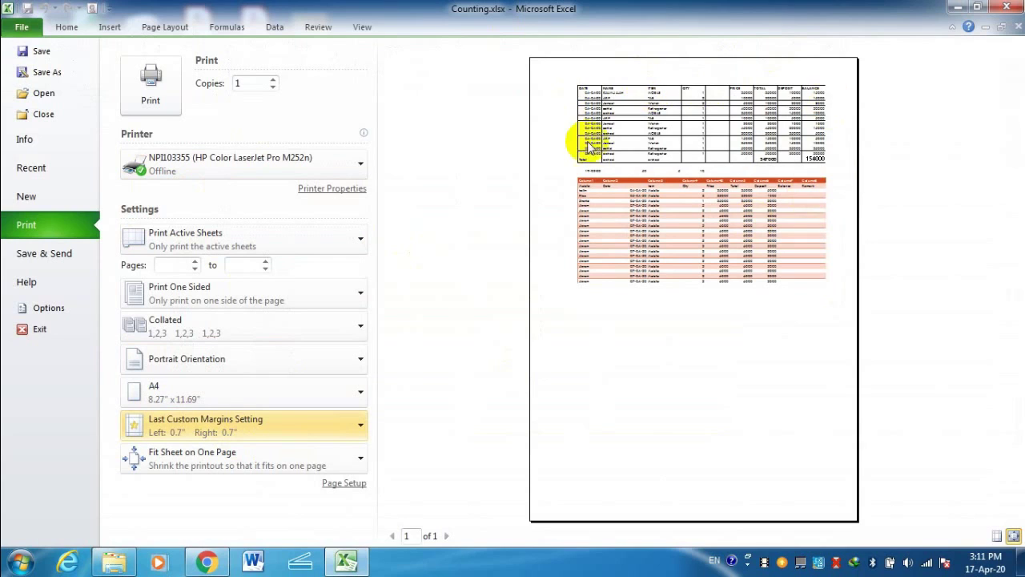
- Preview the printout with Normal margins, and with Wide margins of 1" on every side
{"action": "left_click", "coordinate": [307, 427]}
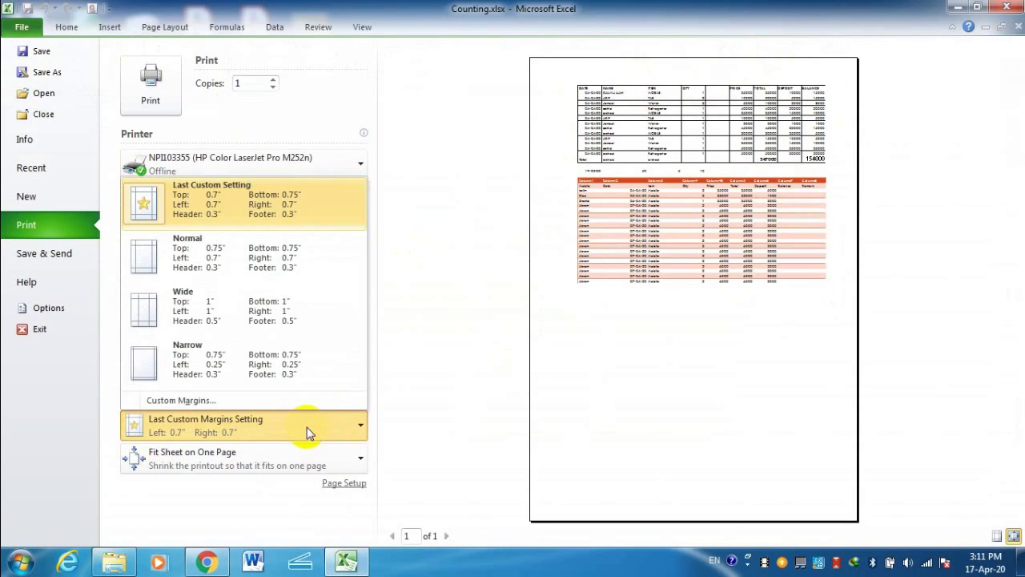
{"action": "left_click", "coordinate": [215, 250]}
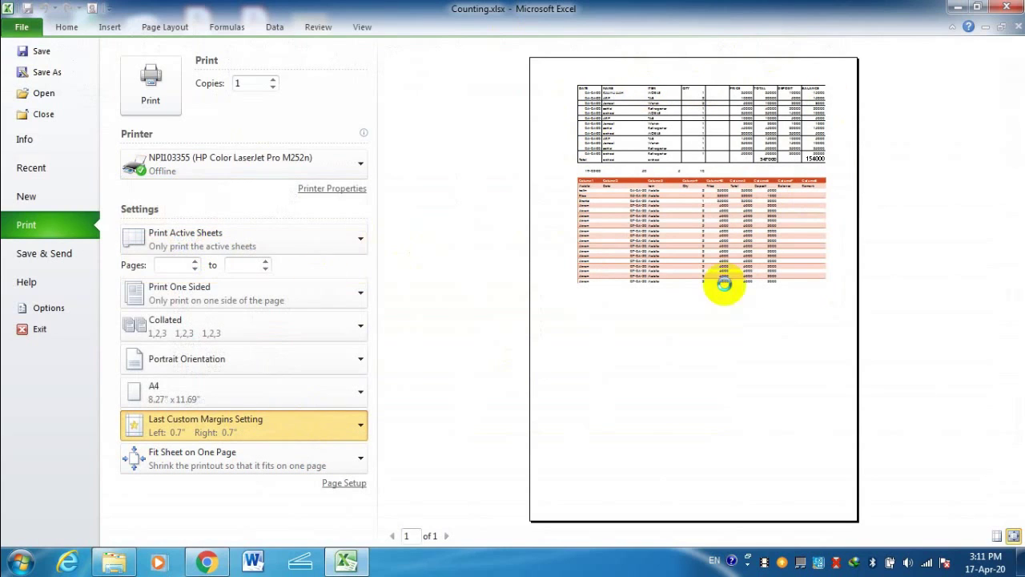
{"action": "left_click", "coordinate": [297, 425]}
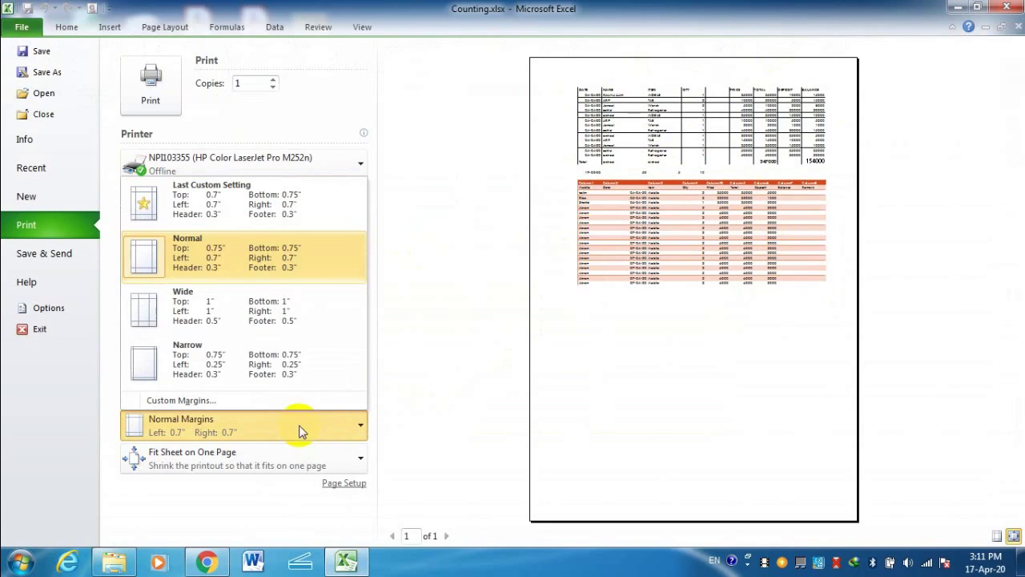
{"action": "left_click", "coordinate": [206, 314]}
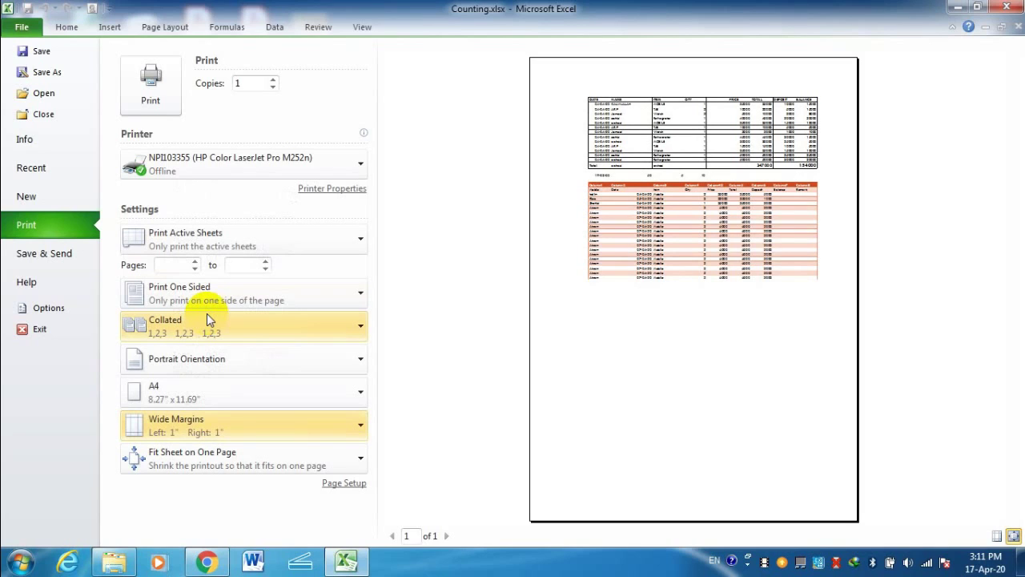
- Set the print margins to Narrow, with 0.25" left and right, and return to the worksheet
{"action": "left_click", "coordinate": [241, 424]}
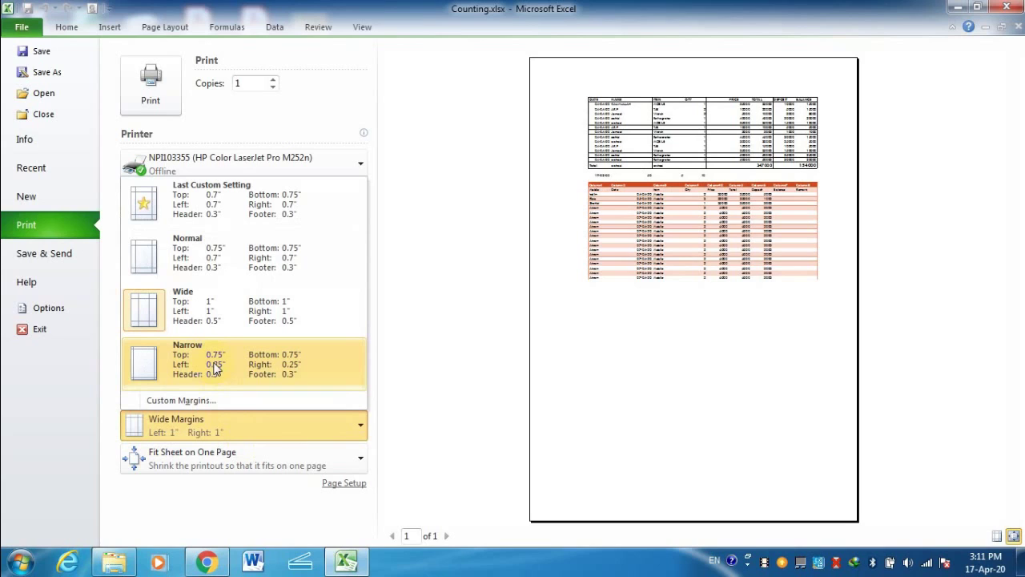
{"action": "left_click", "coordinate": [215, 367]}
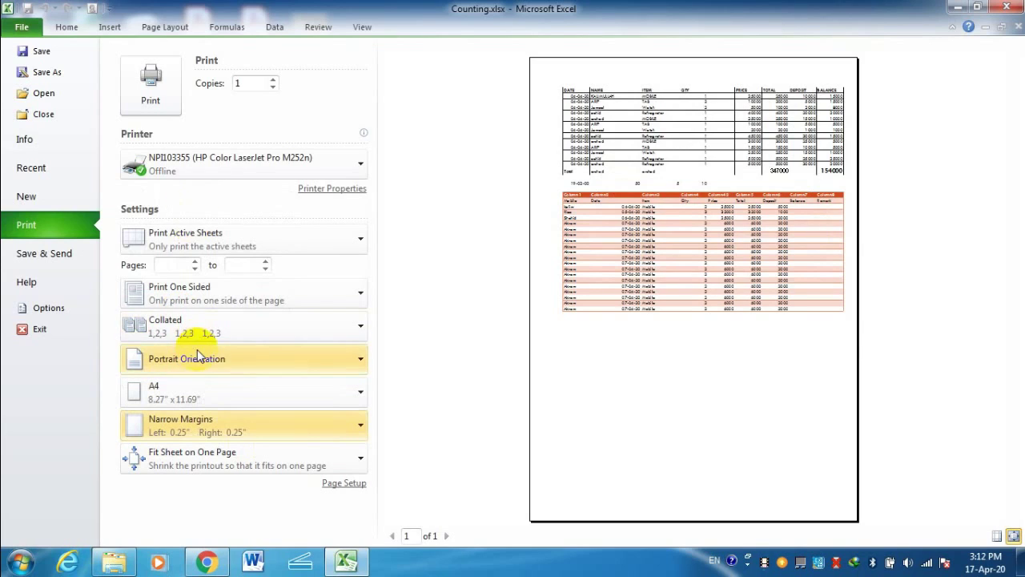
{"action": "key", "text": "Escape"}
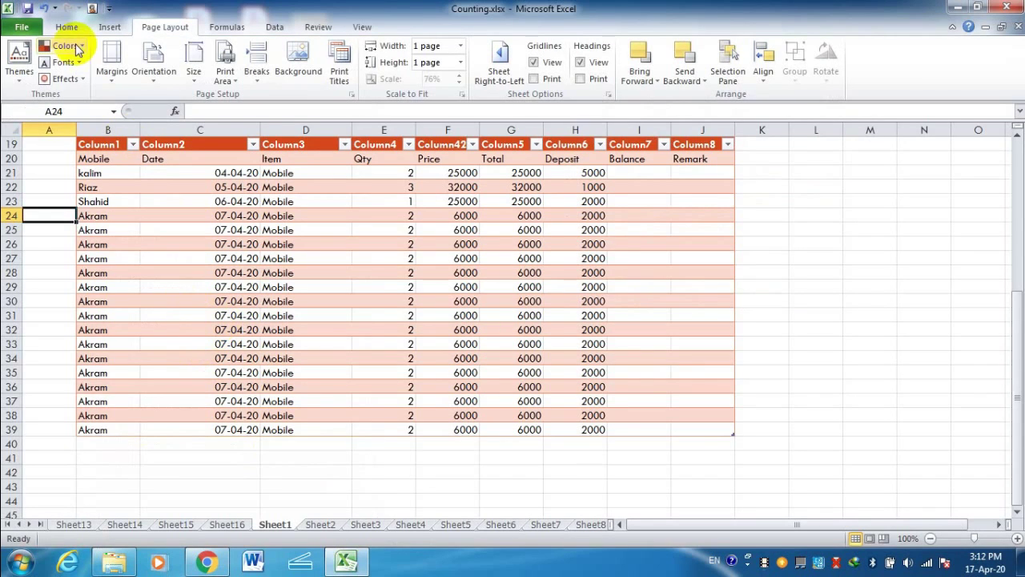
- Set the page orientation to Portrait, check it in the print preview and return to the worksheet
{"action": "left_click", "coordinate": [154, 80]}
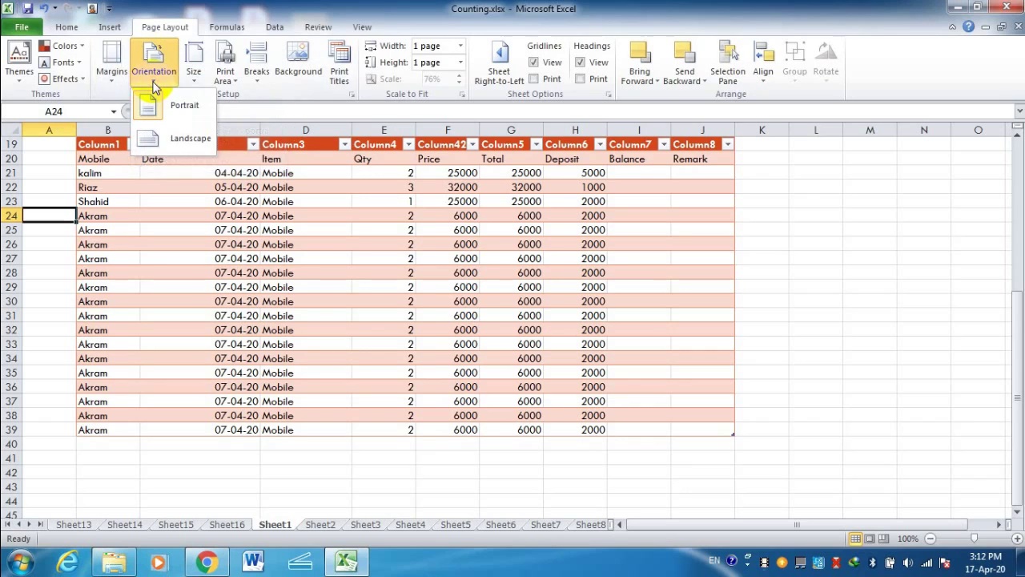
{"action": "left_click", "coordinate": [160, 101]}
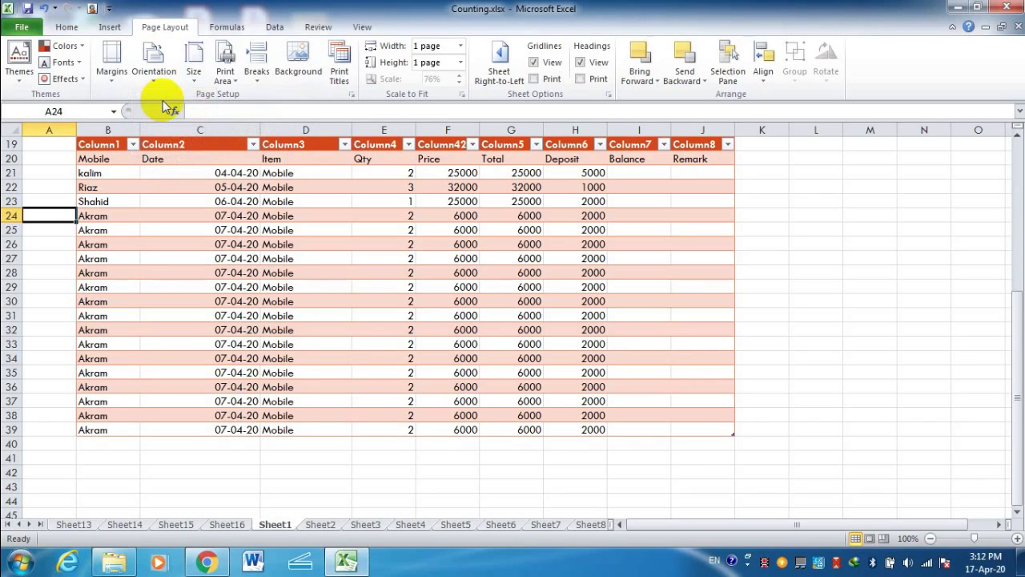
{"action": "key", "text": "ctrl+p"}
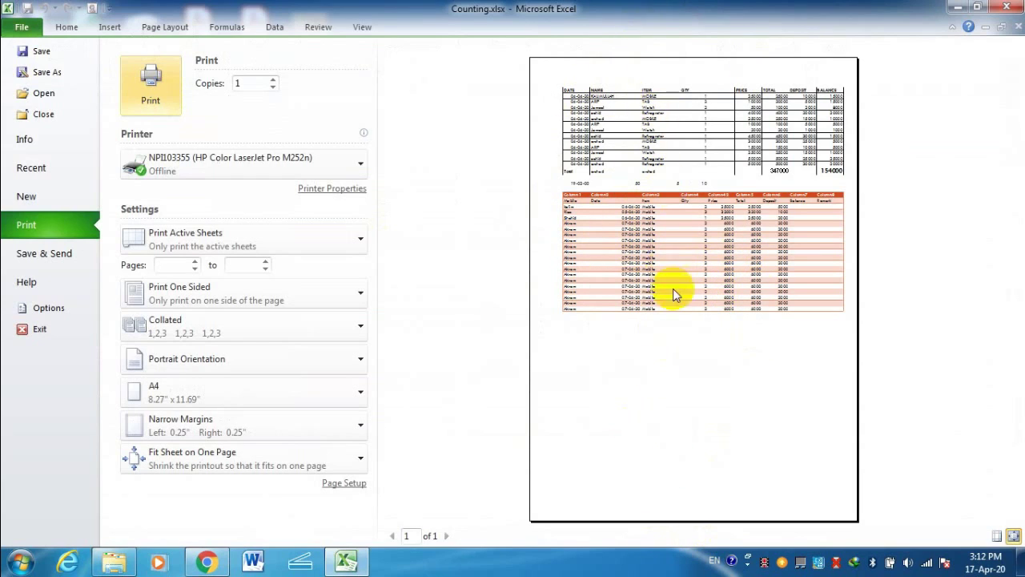
{"action": "key", "text": "Escape"}
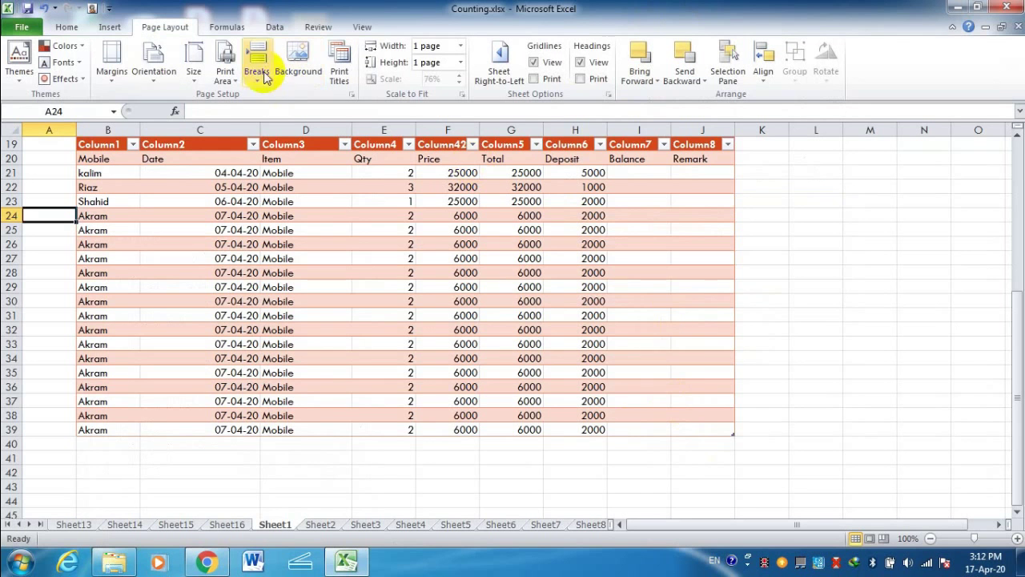
- Change the page orientation to Landscape, check the print preview and return to the worksheet
{"action": "left_click", "coordinate": [156, 78]}
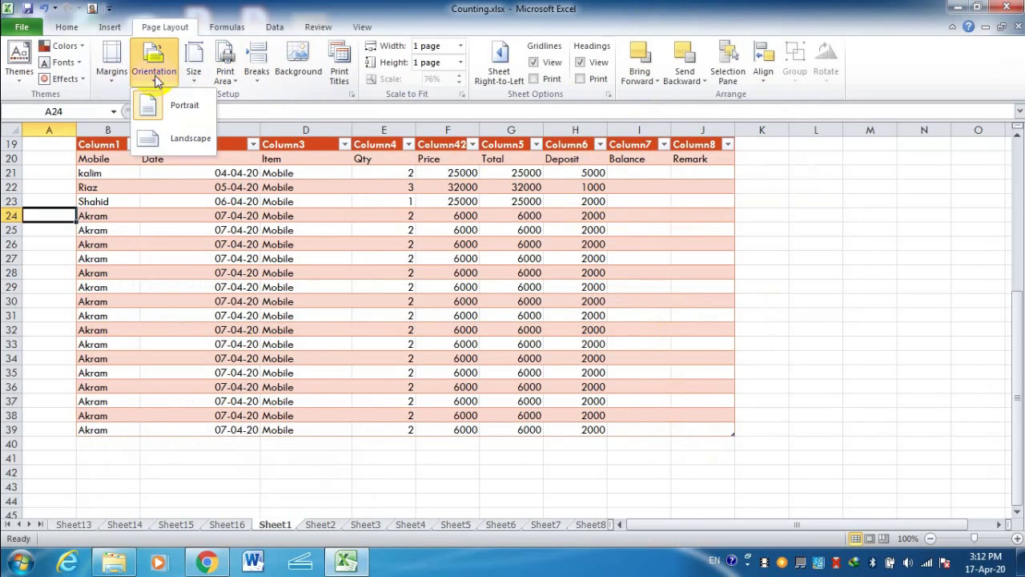
{"action": "left_click", "coordinate": [171, 138]}
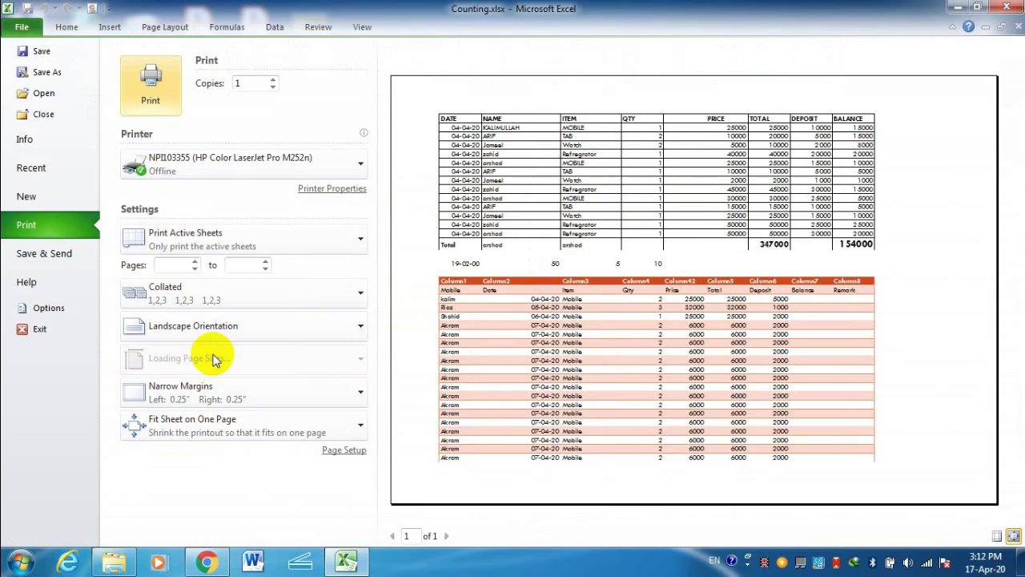
{"action": "key", "text": "ctrl+p"}
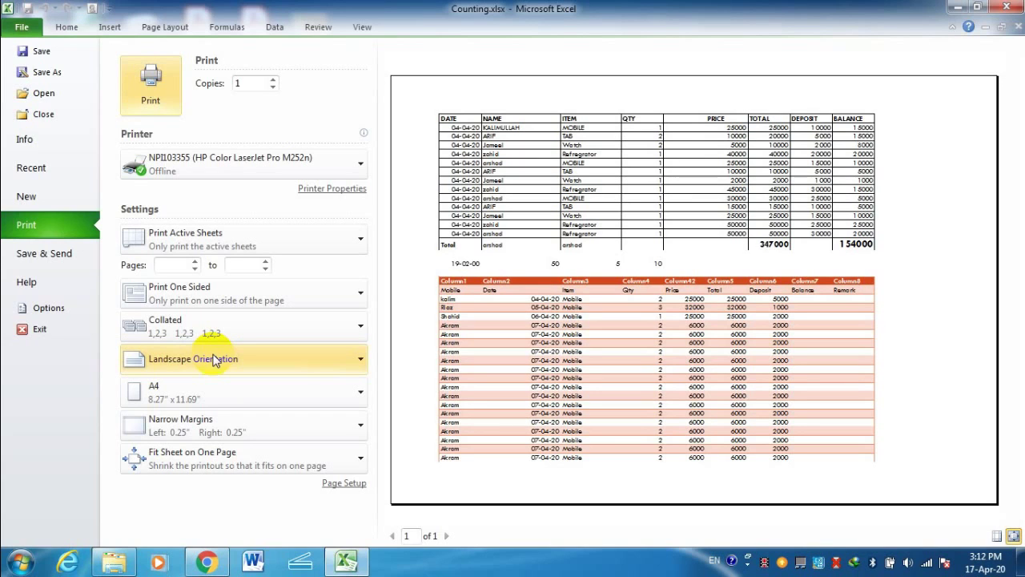
{"action": "key", "text": "Escape"}
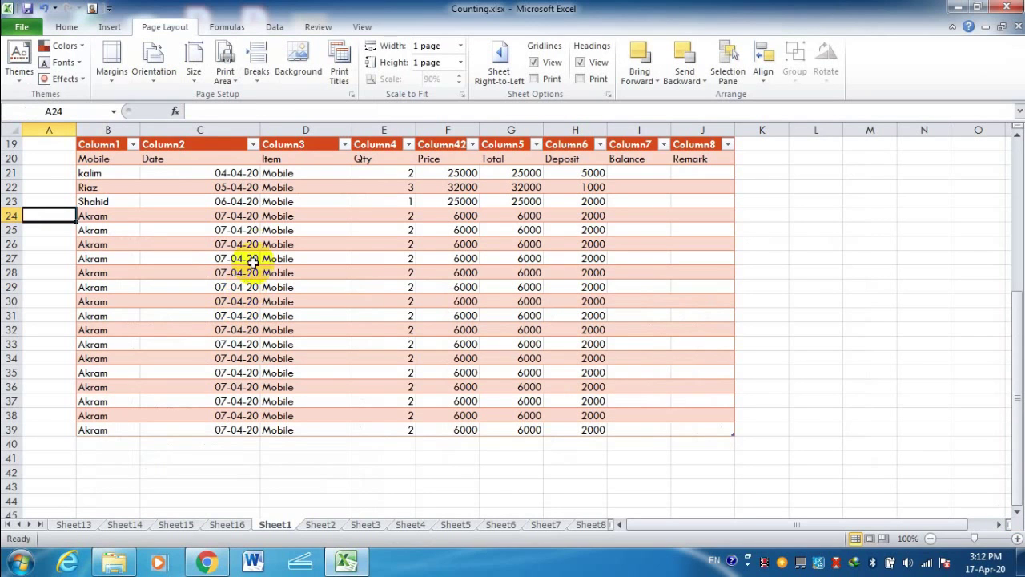
- Show the print preview and set the paper size to Letter, 8.5" x 11"
{"action": "left_click", "coordinate": [197, 80]}
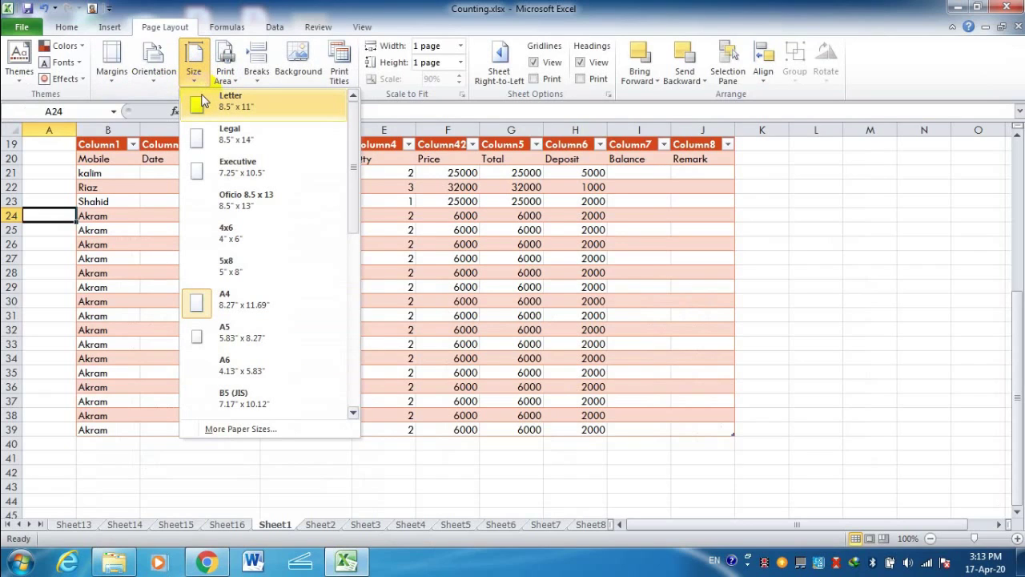
{"action": "left_click", "coordinate": [36, 336]}
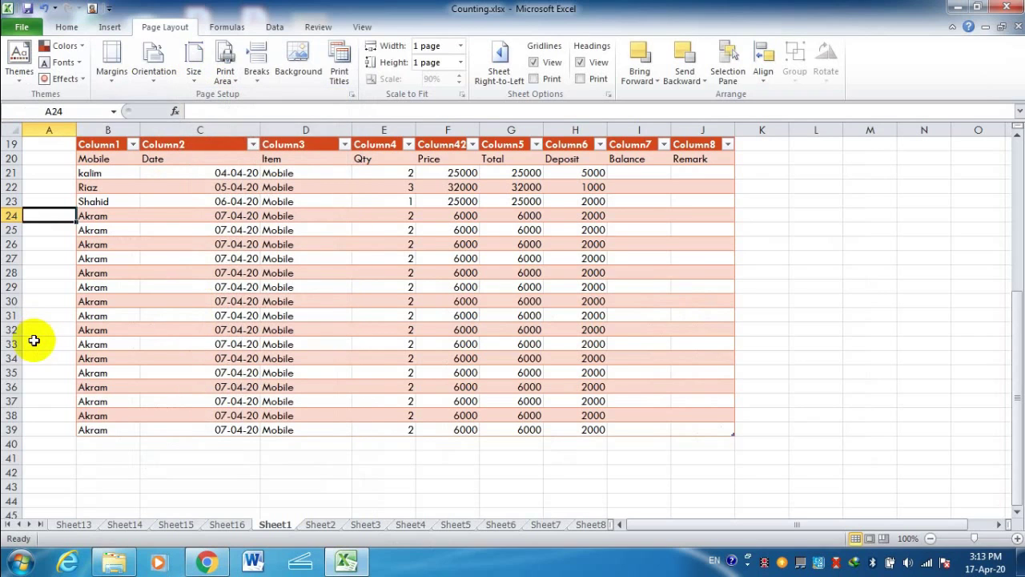
{"action": "key", "text": "ctrl+p"}
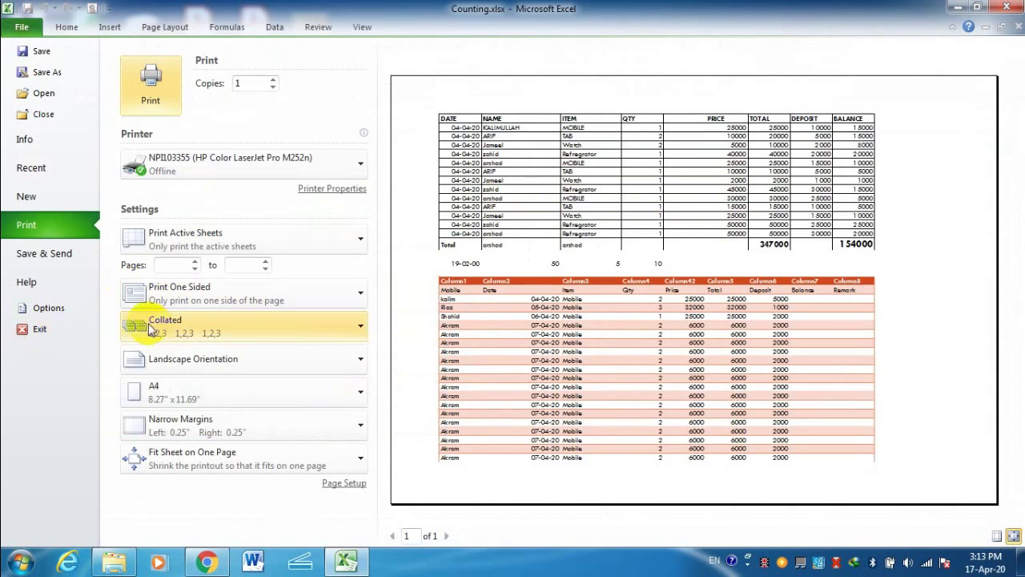
{"action": "left_click", "coordinate": [246, 387]}
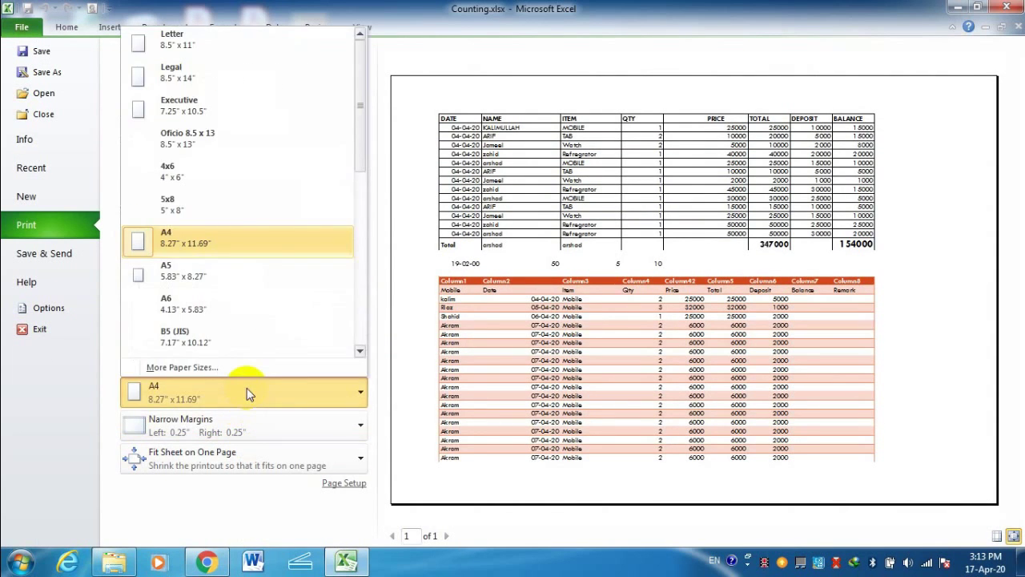
{"action": "left_click", "coordinate": [201, 23]}
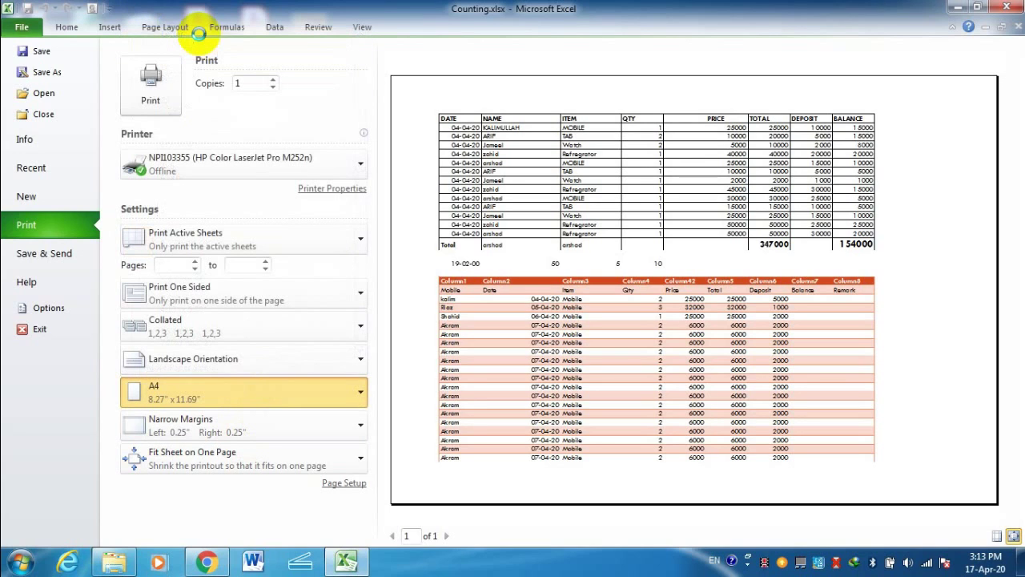
- Preview the printout on Legal 8.5" x 14" paper, and on Executive 7.25" x 10.5" paper
{"action": "left_click", "coordinate": [257, 391]}
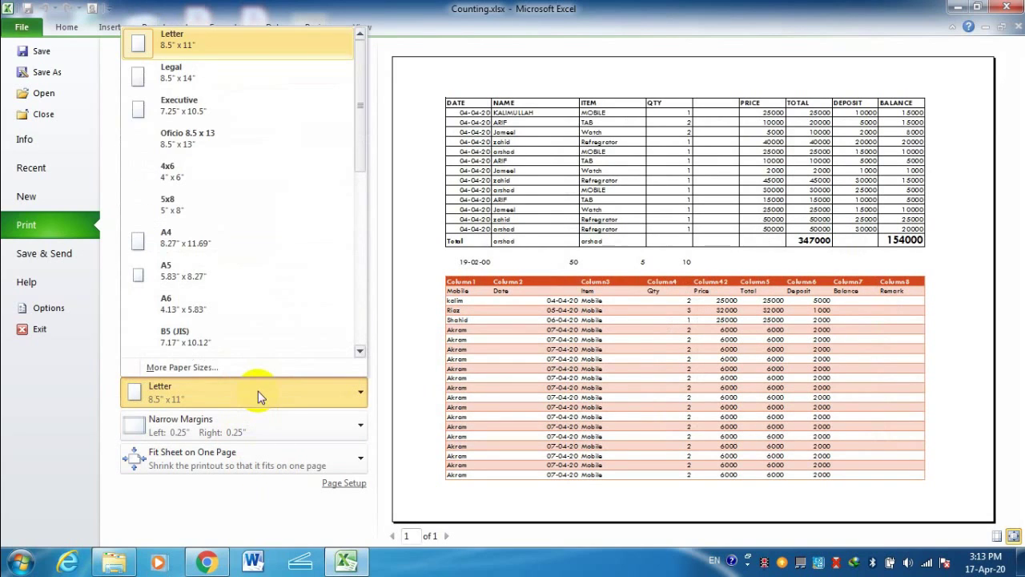
{"action": "left_click", "coordinate": [195, 76]}
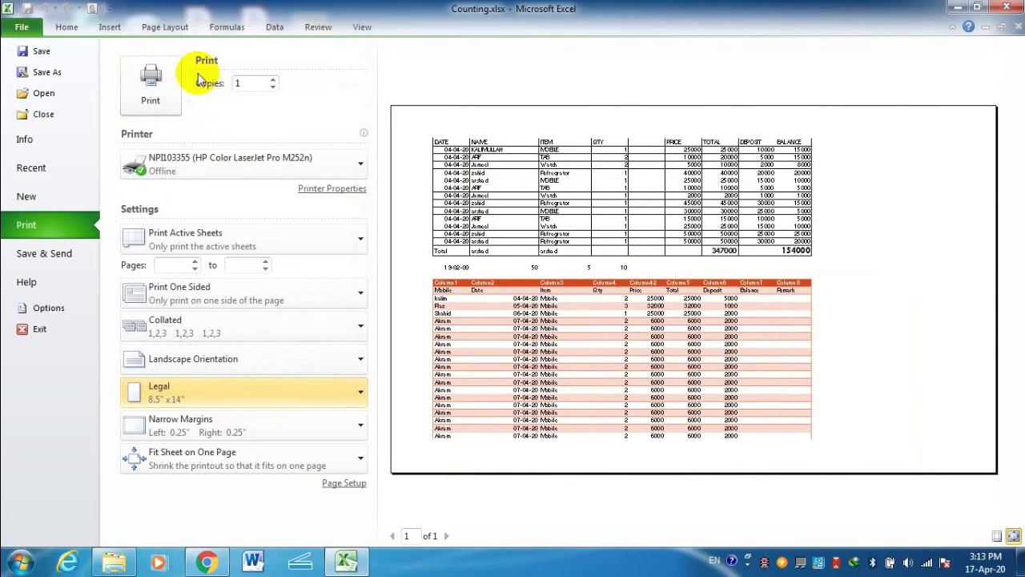
{"action": "left_click", "coordinate": [227, 395]}
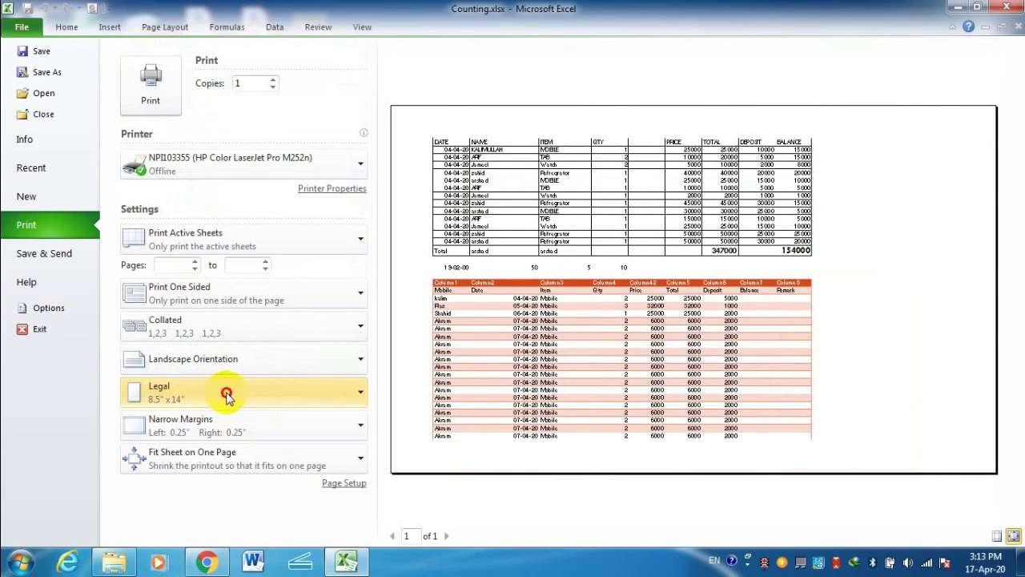
{"action": "key", "text": "Escape"}
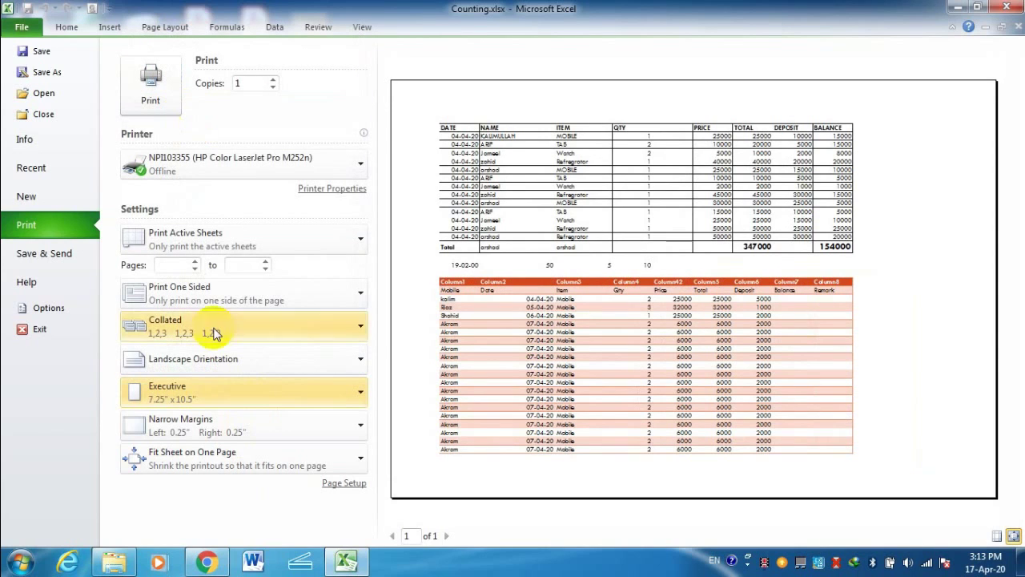
- Preview the printout on Oficio 8.5 x 13 paper, and on 4x6 paper
{"action": "left_click", "coordinate": [222, 392]}
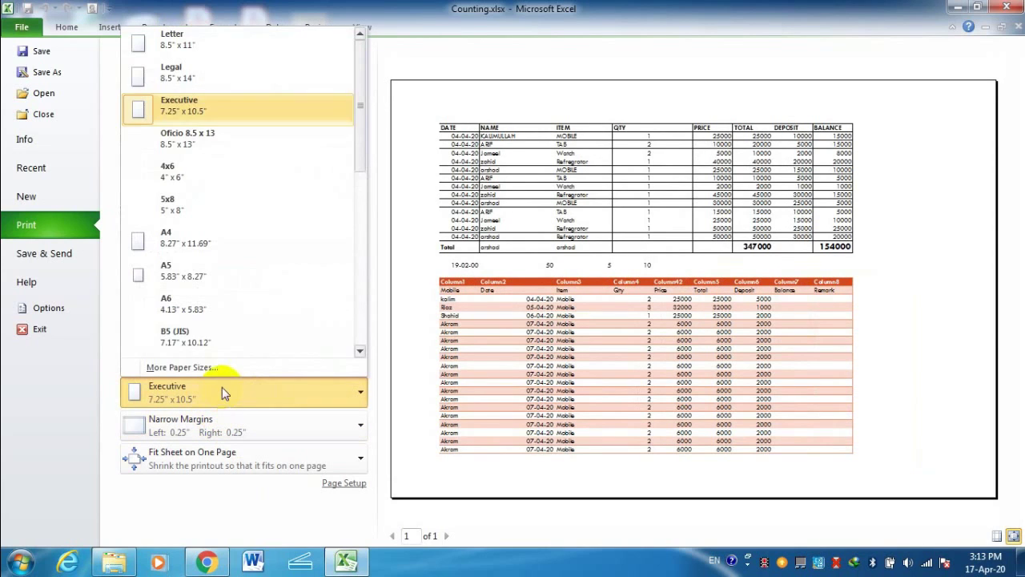
{"action": "left_click", "coordinate": [187, 141]}
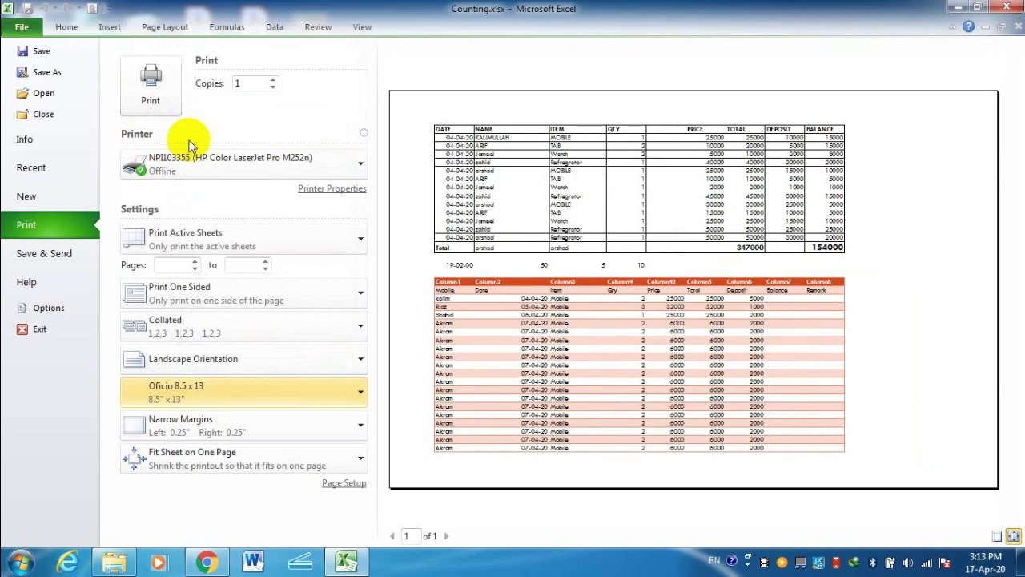
{"action": "left_click", "coordinate": [230, 396]}
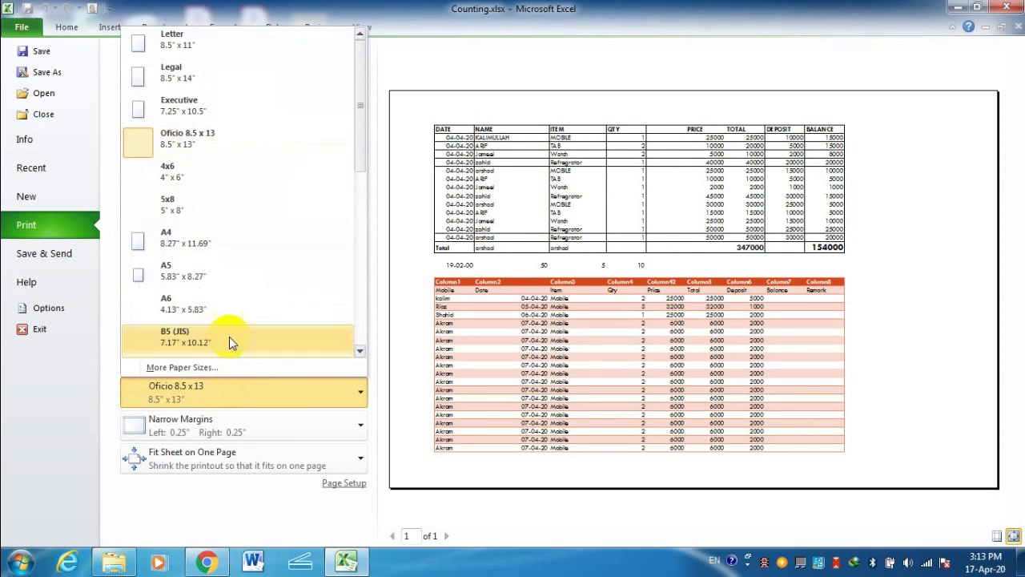
{"action": "left_click", "coordinate": [189, 178]}
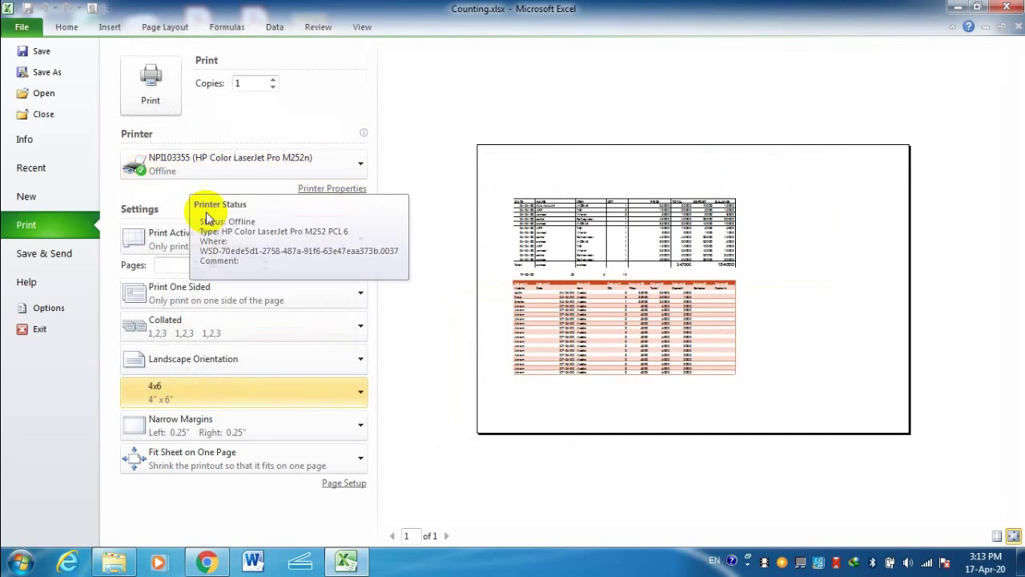
- Change the paper size to 5x8, and set it back to A4, 8.27" x 11.69"
{"action": "left_click", "coordinate": [232, 394]}
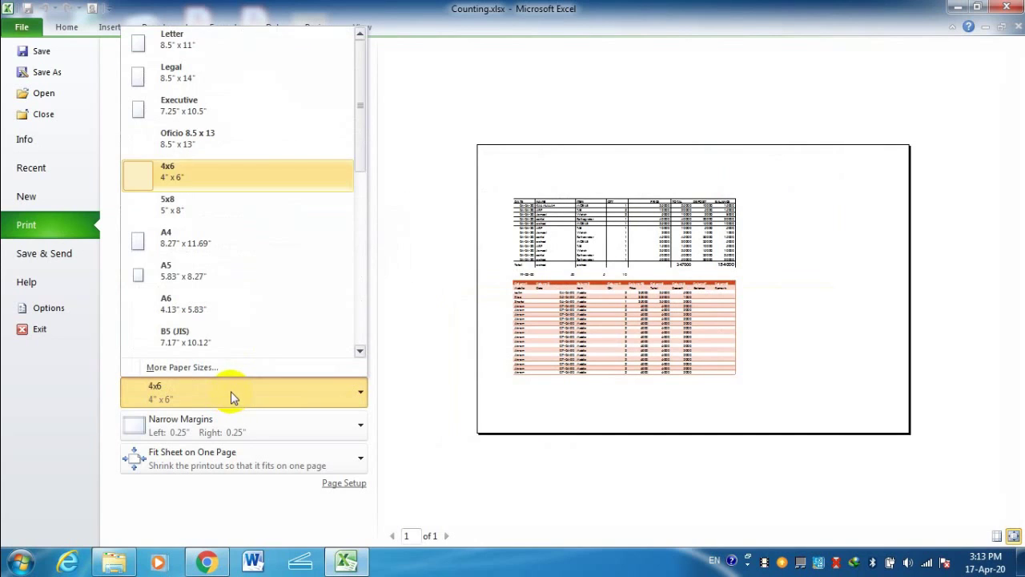
{"action": "left_click", "coordinate": [227, 211]}
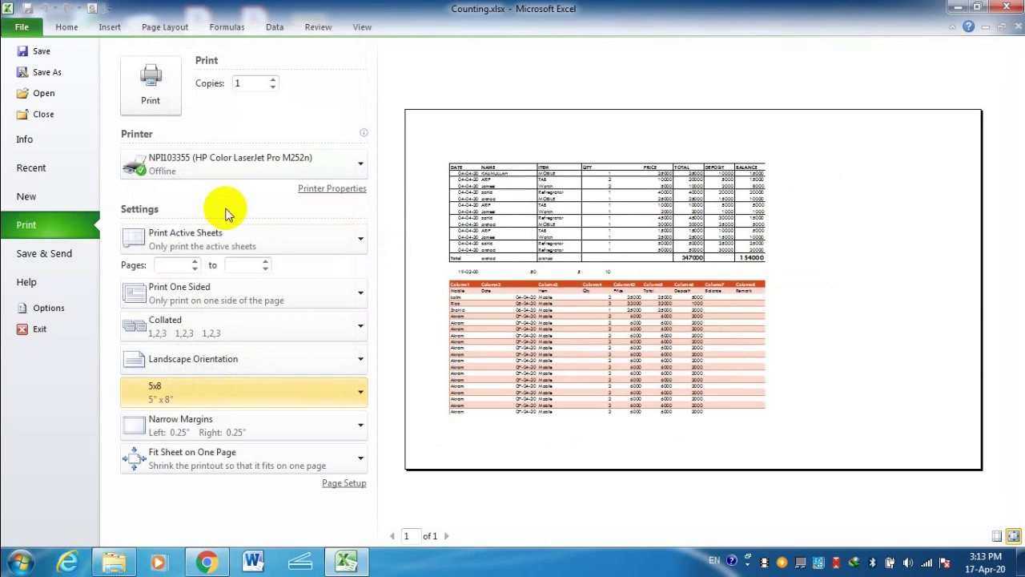
{"action": "left_click", "coordinate": [229, 393]}
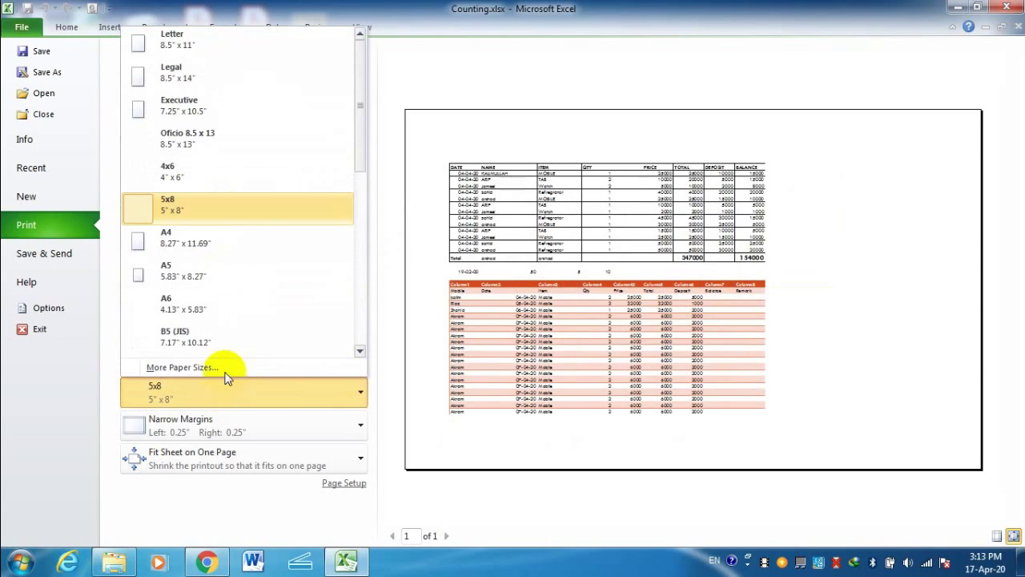
{"action": "left_click", "coordinate": [227, 255]}
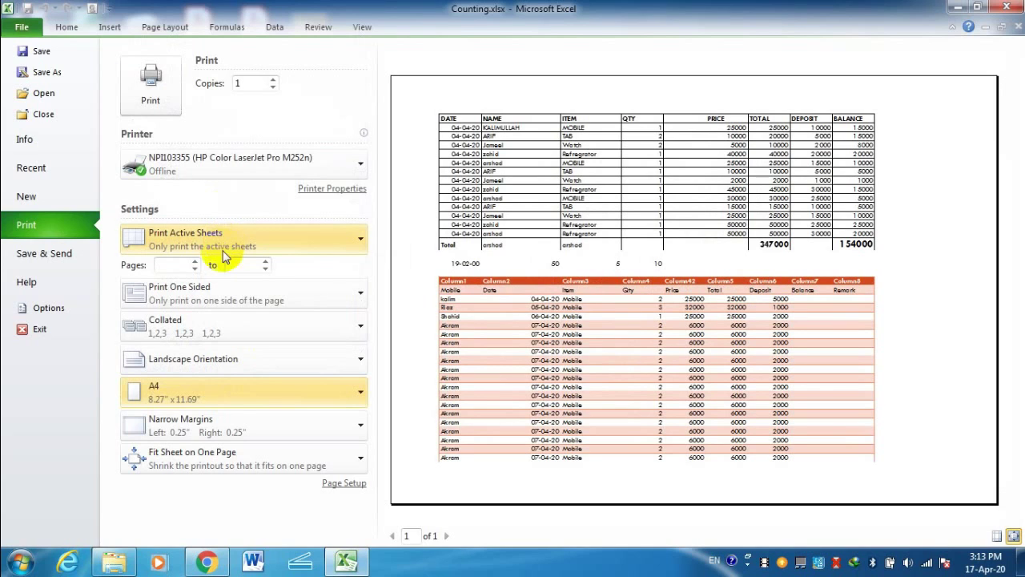
- Preview the printout on A5 paper, and set the paper size to A6, 4.13" x 5.83"
{"action": "left_click", "coordinate": [222, 394]}
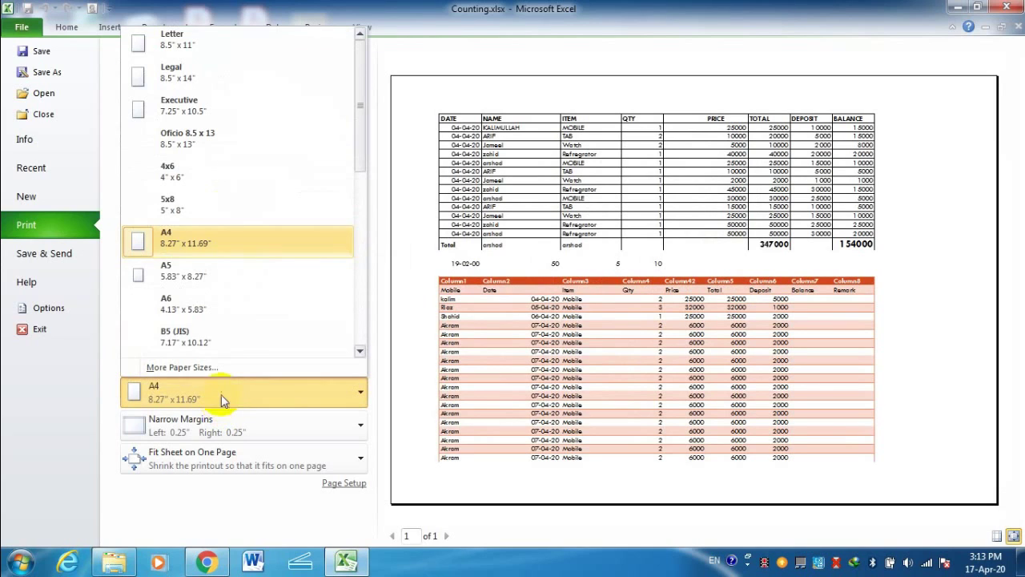
{"action": "left_click", "coordinate": [214, 271]}
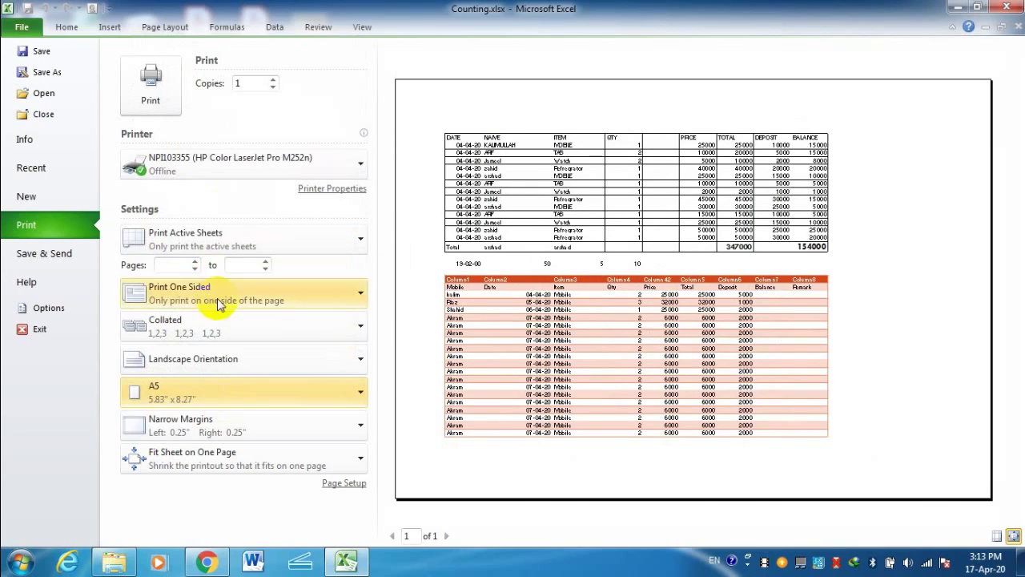
{"action": "left_click", "coordinate": [229, 393]}
{"action": "left_click", "coordinate": [220, 310]}
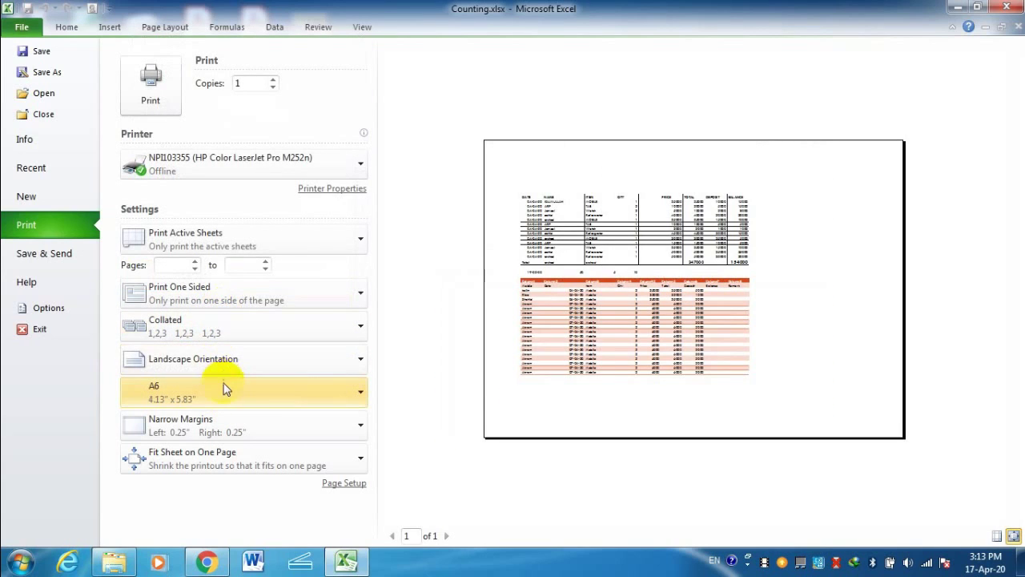
- Preview the printout on B5 (JIS) 7.17" x 10.12" paper, and on B6 (JIS) 5.04" x 7.17" paper
{"action": "left_click", "coordinate": [225, 384]}
{"action": "left_click", "coordinate": [216, 336]}
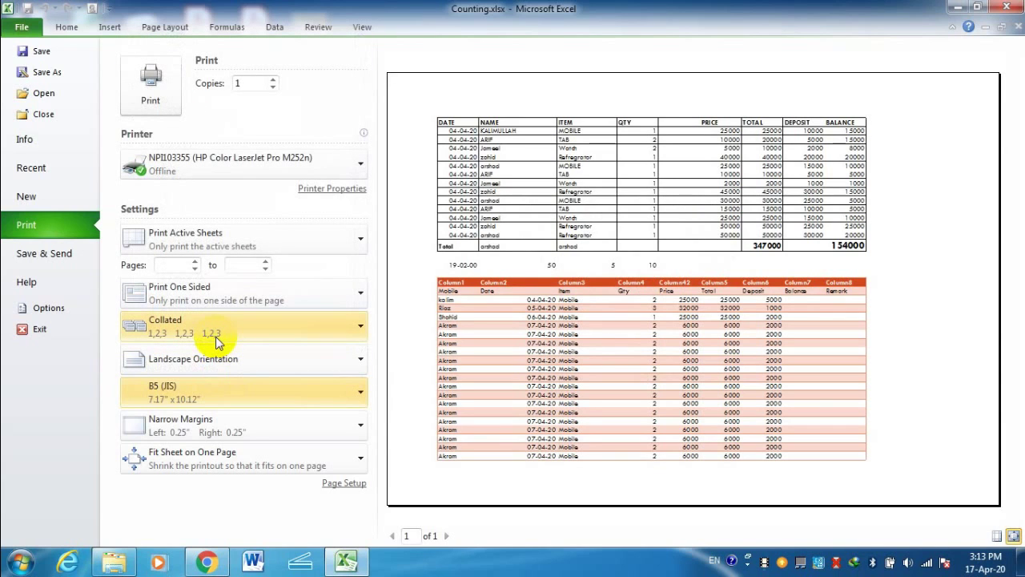
{"action": "left_click", "coordinate": [220, 387]}
{"action": "scroll", "coordinate": [256, 286], "scroll_direction": "down", "scroll_amount": 3}
{"action": "scroll", "coordinate": [258, 286], "scroll_direction": "up", "scroll_amount": 1}
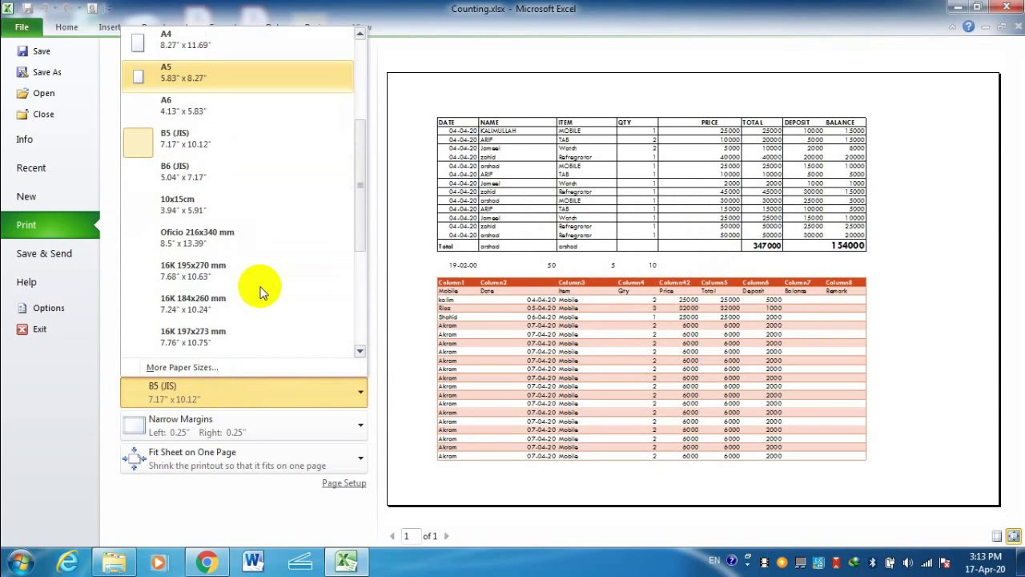
{"action": "left_click", "coordinate": [210, 164]}
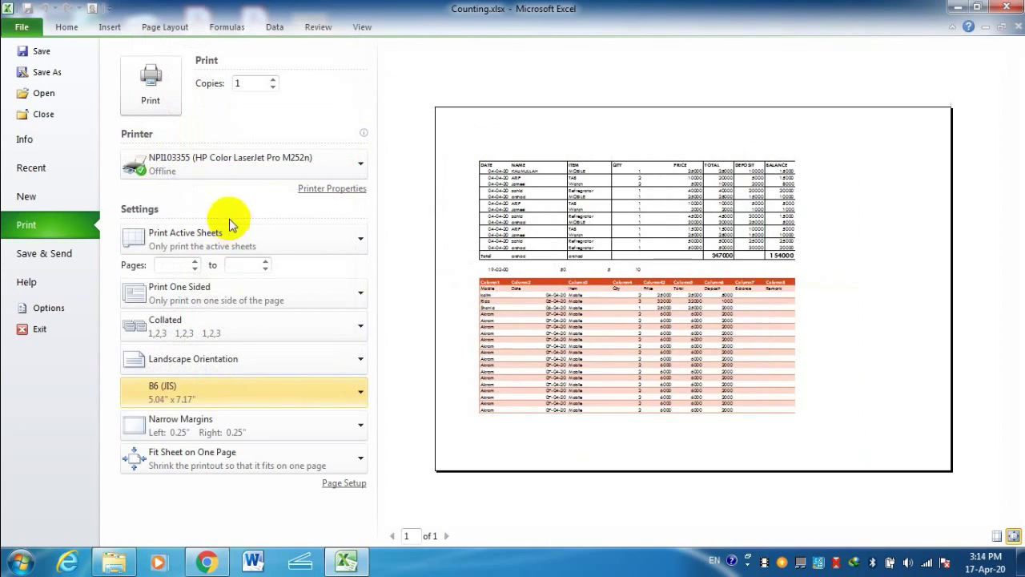
- Preview the printout on 10x15cm paper, and on Oficio 216x340 mm paper
{"action": "left_click", "coordinate": [264, 394]}
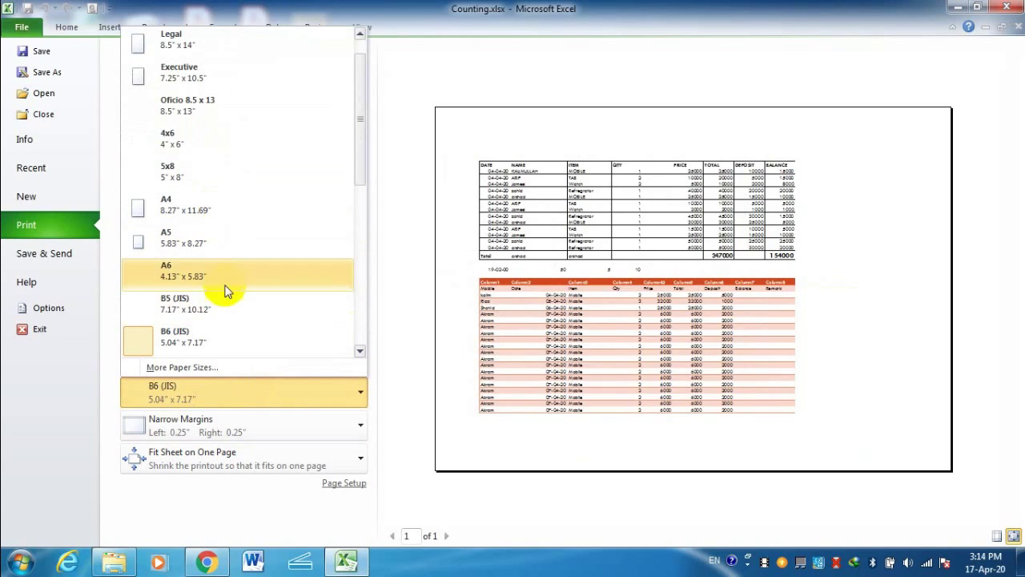
{"action": "scroll", "coordinate": [230, 324], "scroll_direction": "down", "scroll_amount": 2}
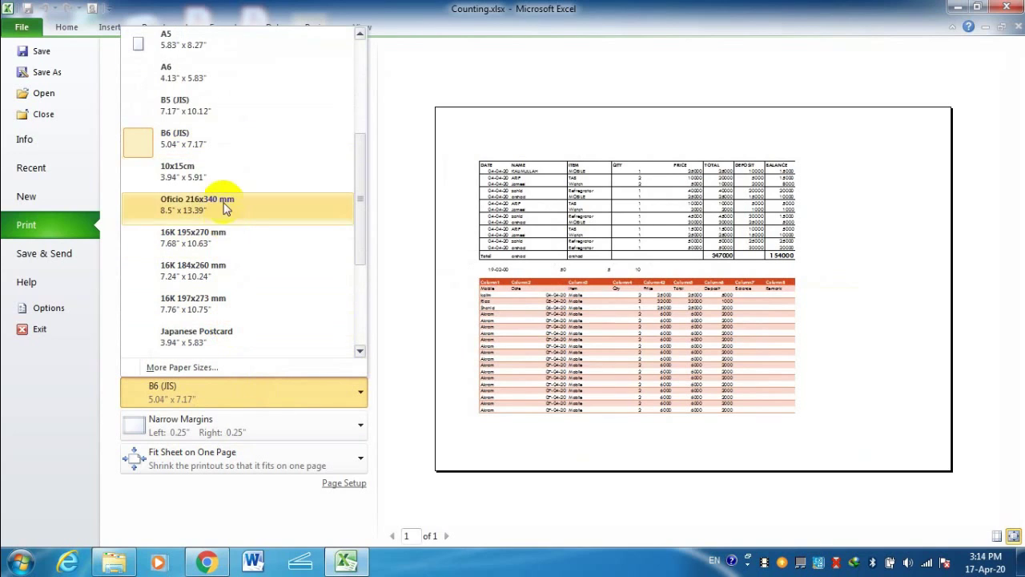
{"action": "left_click", "coordinate": [222, 181]}
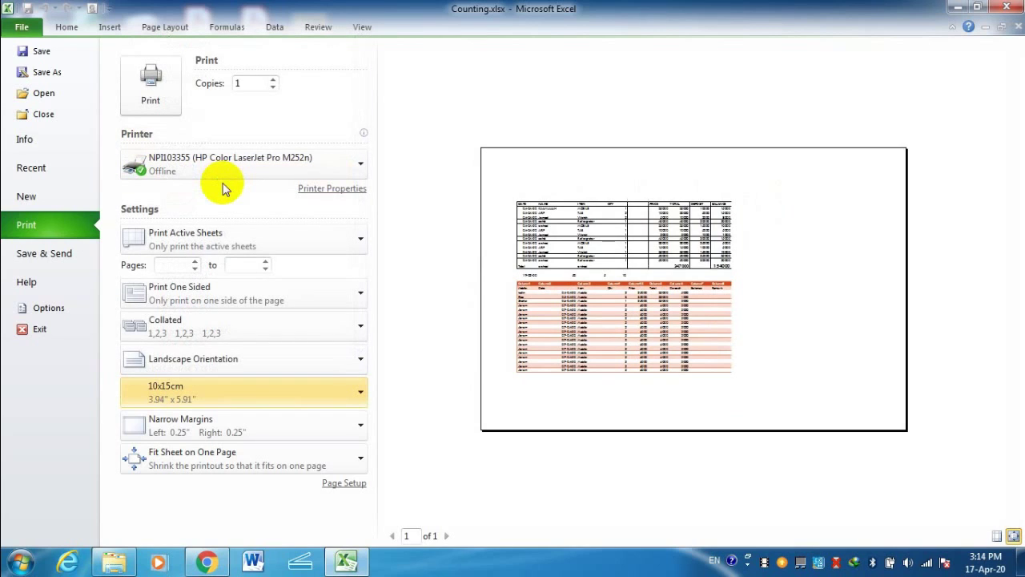
{"action": "left_click", "coordinate": [240, 389]}
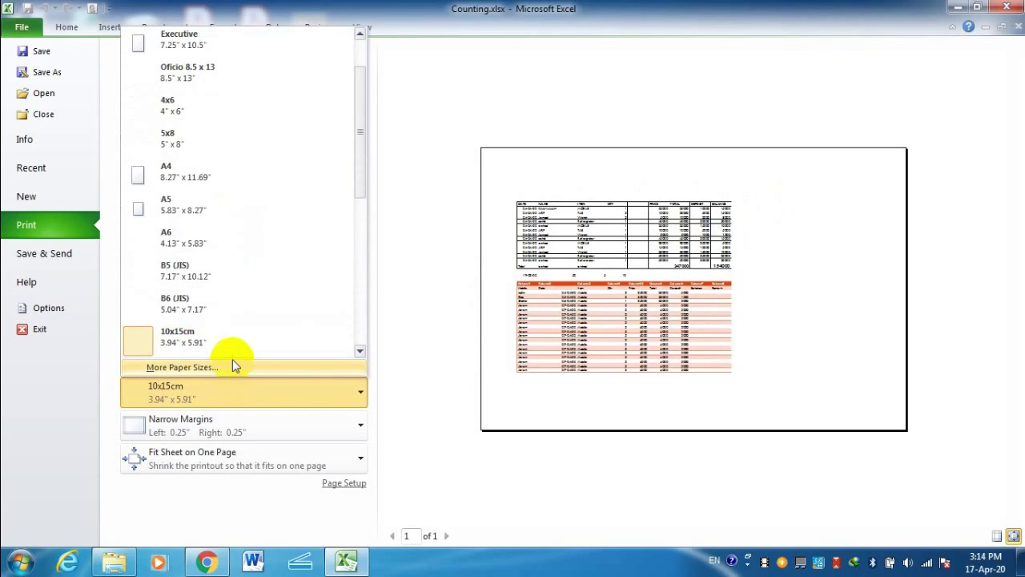
{"action": "scroll", "coordinate": [237, 345], "scroll_direction": "down", "scroll_amount": 4}
{"action": "scroll", "coordinate": [246, 293], "scroll_direction": "up", "scroll_amount": 3}
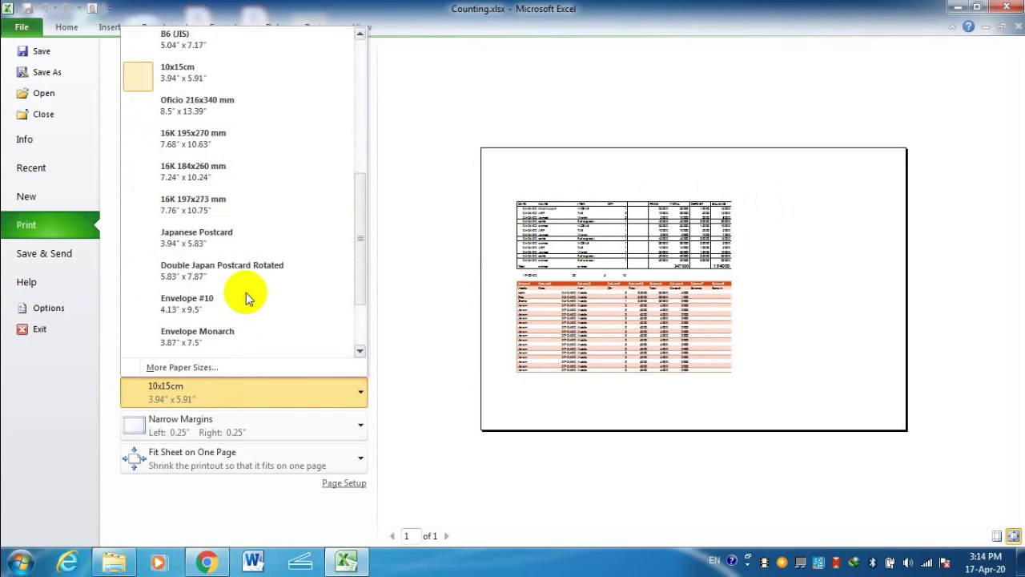
{"action": "left_click", "coordinate": [240, 111]}
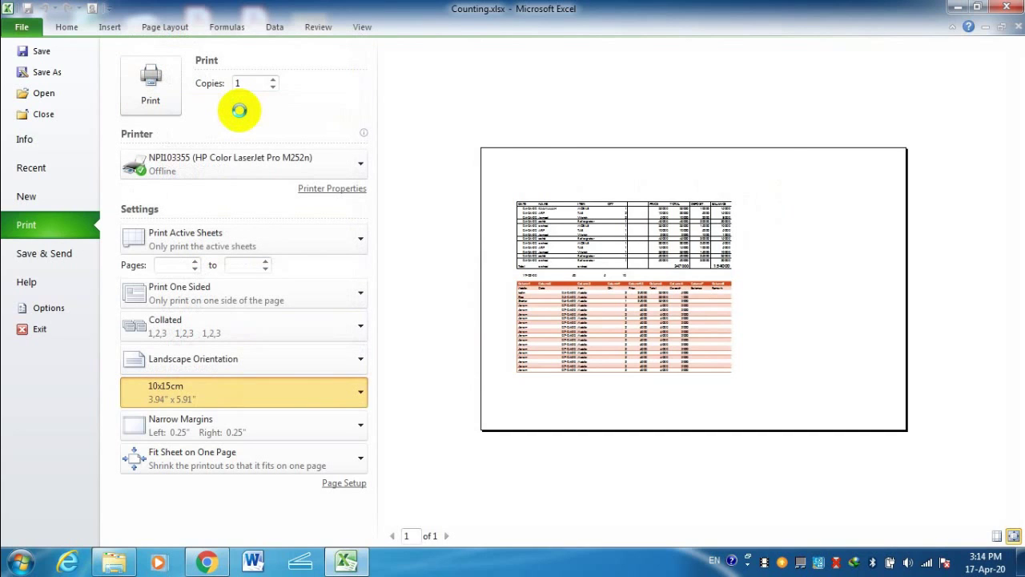
- Preview the printout on 16K 195x270 mm paper, and on 16K 197x273 mm paper
{"action": "left_click", "coordinate": [257, 384]}
{"action": "scroll", "coordinate": [227, 120], "scroll_direction": "down", "scroll_amount": 2}
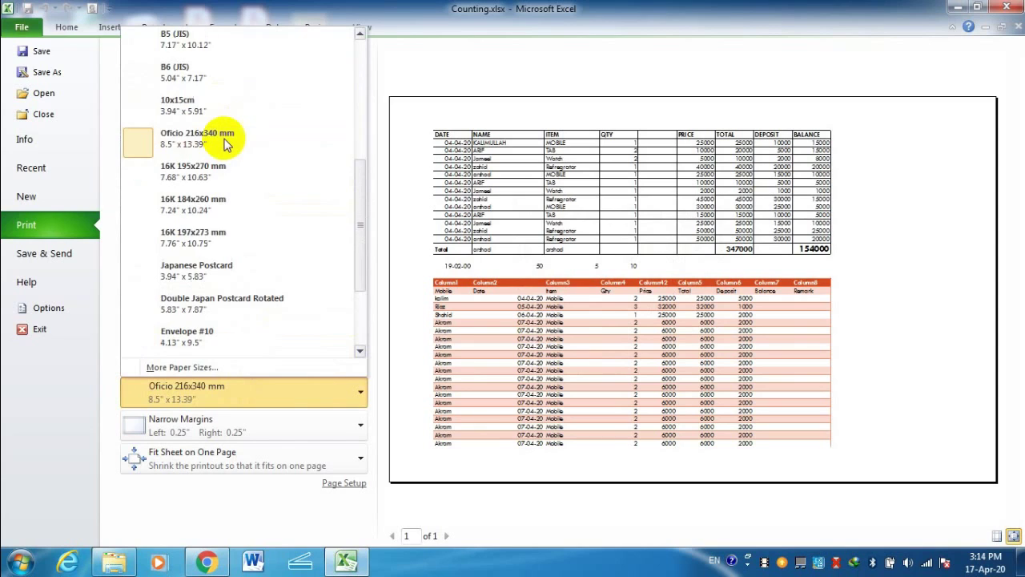
{"action": "left_click", "coordinate": [268, 181]}
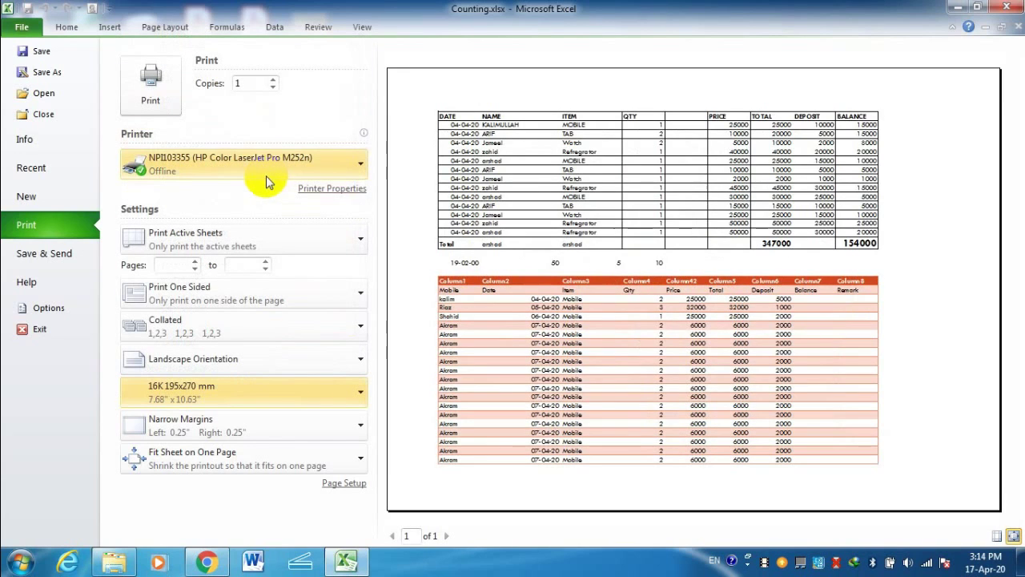
{"action": "left_click", "coordinate": [272, 398]}
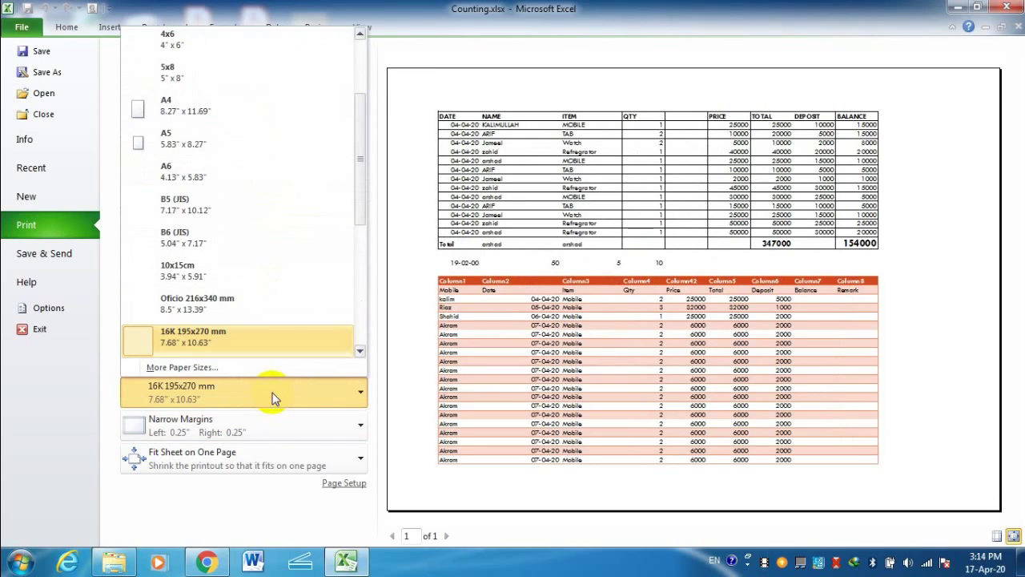
{"action": "scroll", "coordinate": [267, 274], "scroll_direction": "down", "scroll_amount": 4}
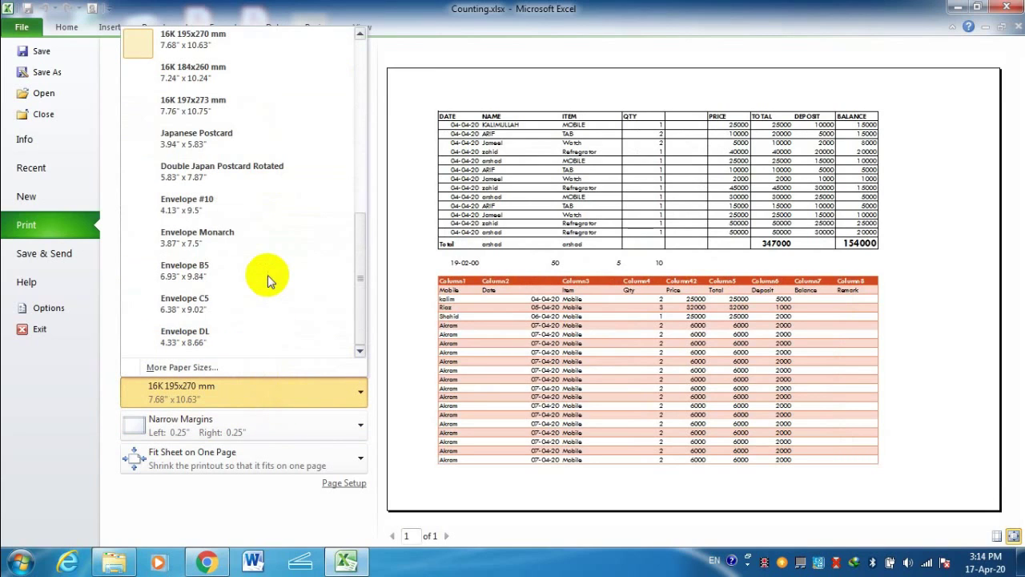
{"action": "left_click", "coordinate": [246, 108]}
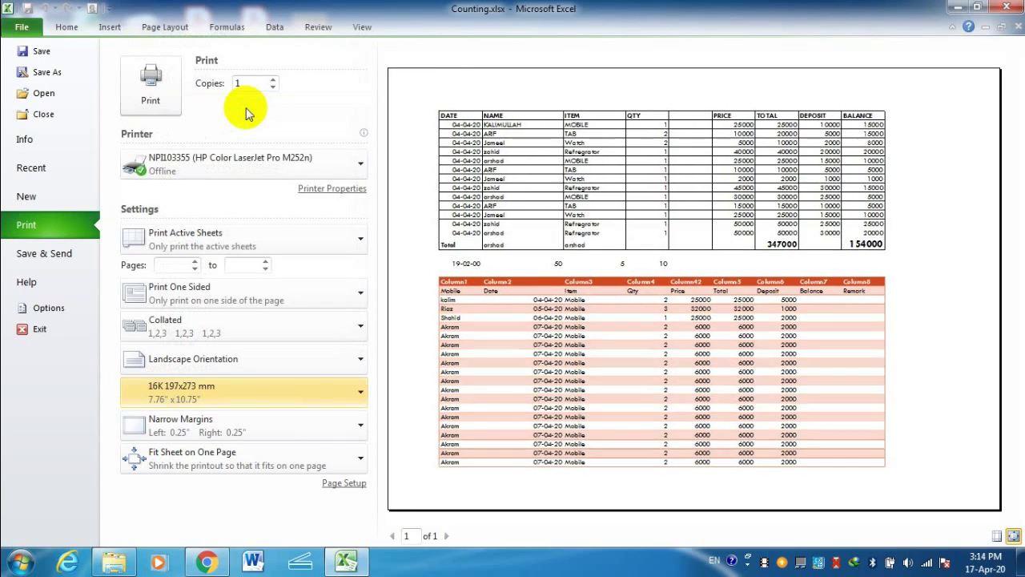
- Preview the printout on Japanese Postcard 3.94" x 5.83" paper, and on Envelope #10, 4.13" x 9.5"
{"action": "left_click", "coordinate": [253, 386]}
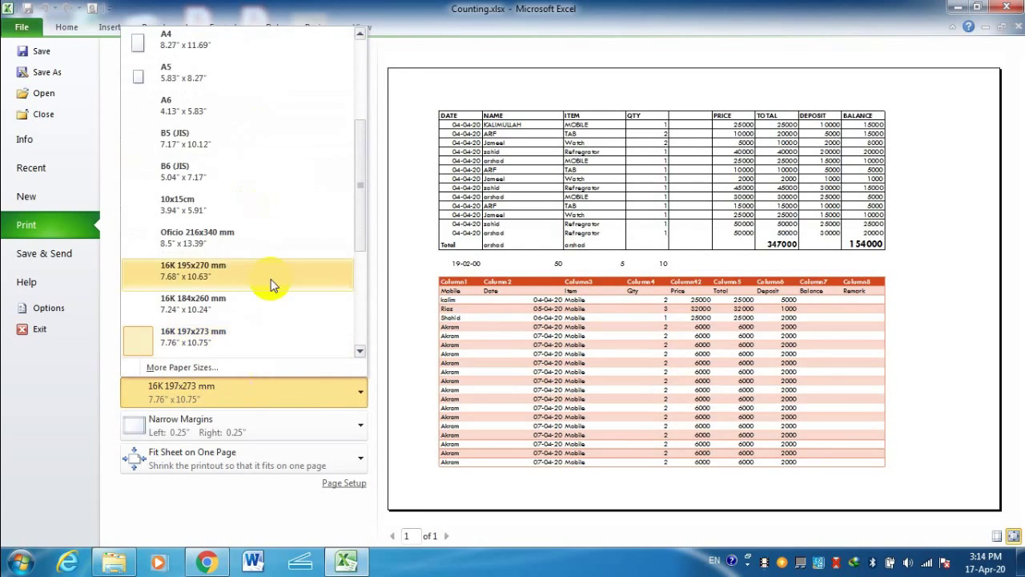
{"action": "scroll", "coordinate": [270, 283], "scroll_direction": "down", "scroll_amount": 3}
{"action": "left_click", "coordinate": [251, 178]}
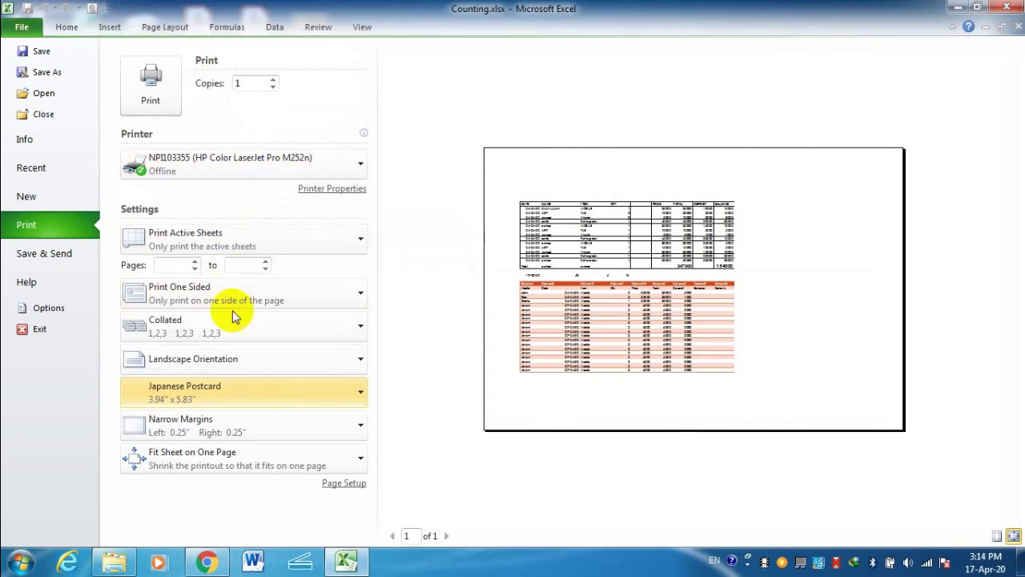
{"action": "left_click", "coordinate": [267, 384]}
{"action": "scroll", "coordinate": [253, 255], "scroll_direction": "down", "scroll_amount": 3}
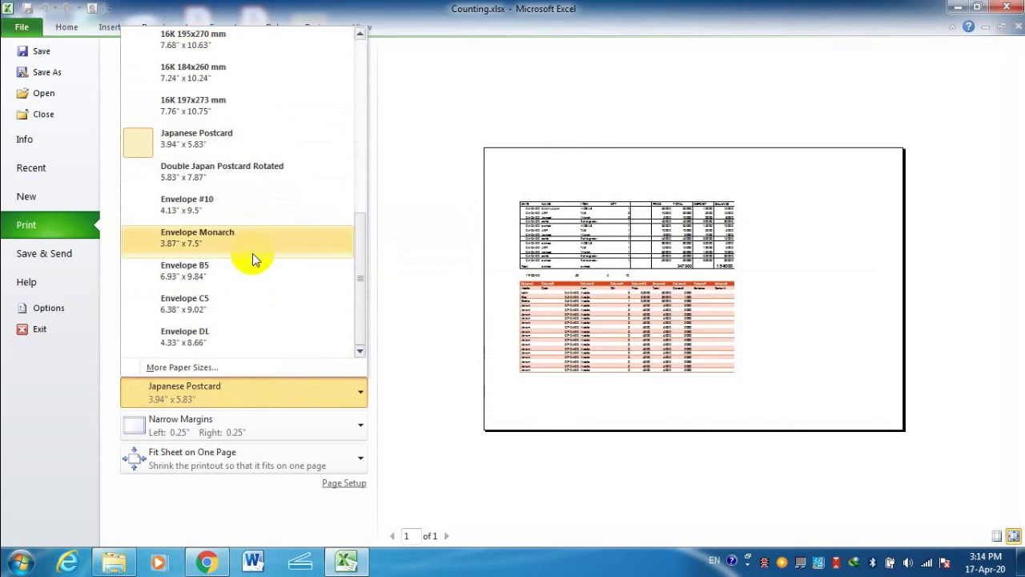
{"action": "left_click", "coordinate": [243, 205]}
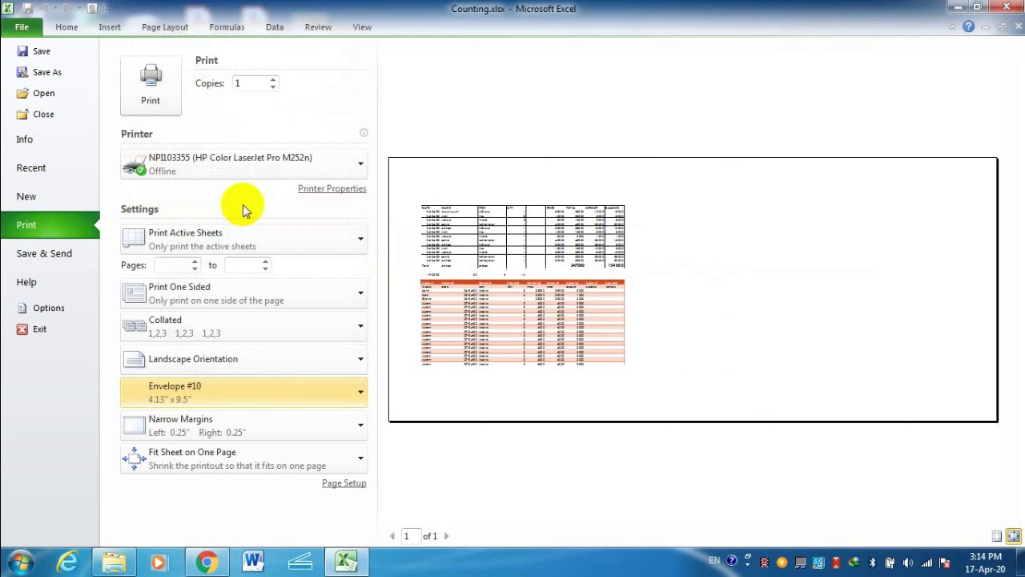
- Preview the printout on Envelope Monarch, 3.87" x 7.5", and on Double Japan Postcard Rotated, 5.83" x 7.87"
{"action": "left_click", "coordinate": [255, 384]}
{"action": "scroll", "coordinate": [268, 227], "scroll_direction": "down", "scroll_amount": 2}
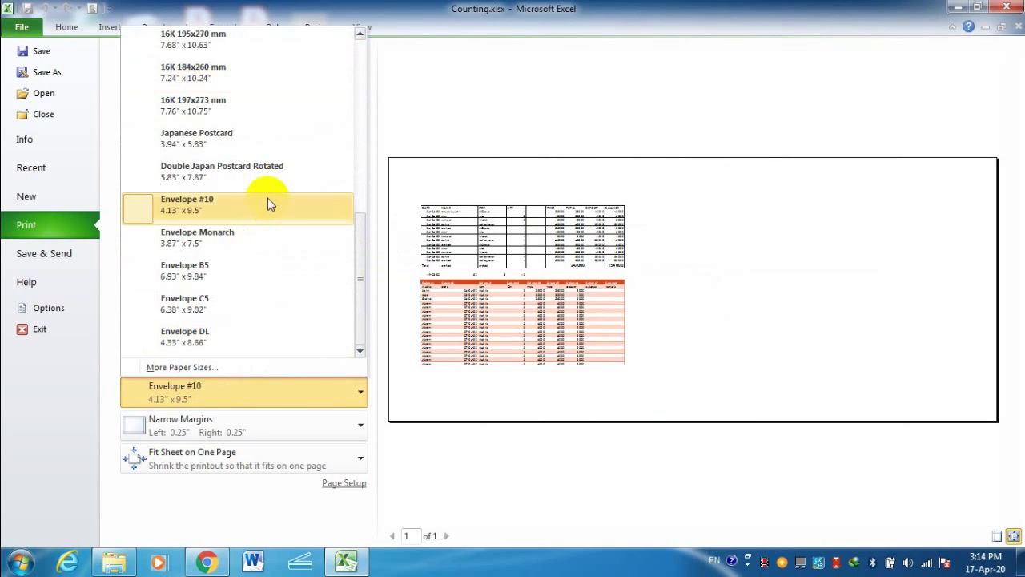
{"action": "left_click", "coordinate": [254, 234]}
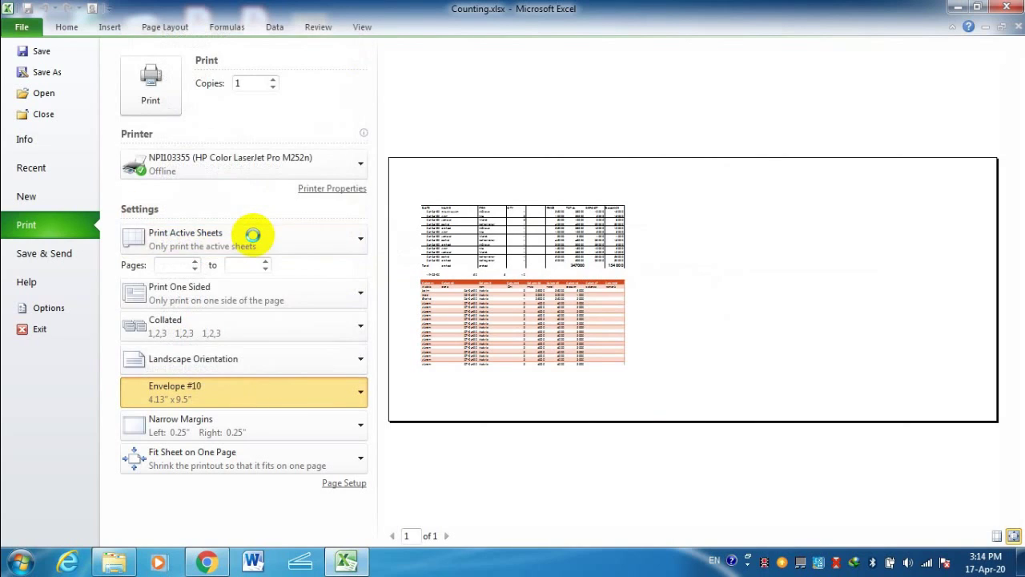
{"action": "left_click", "coordinate": [258, 389]}
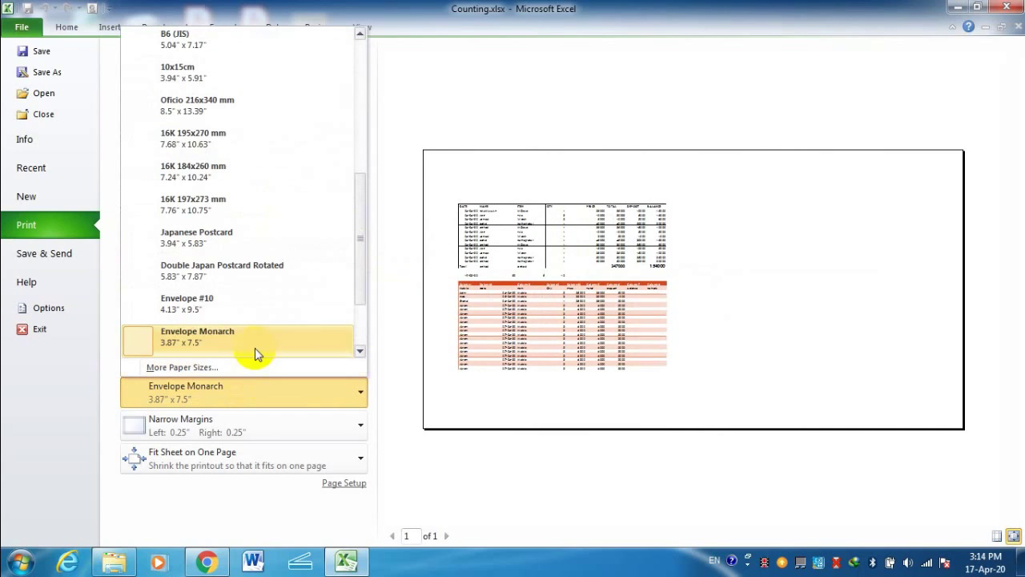
{"action": "scroll", "coordinate": [278, 247], "scroll_direction": "down", "scroll_amount": 2}
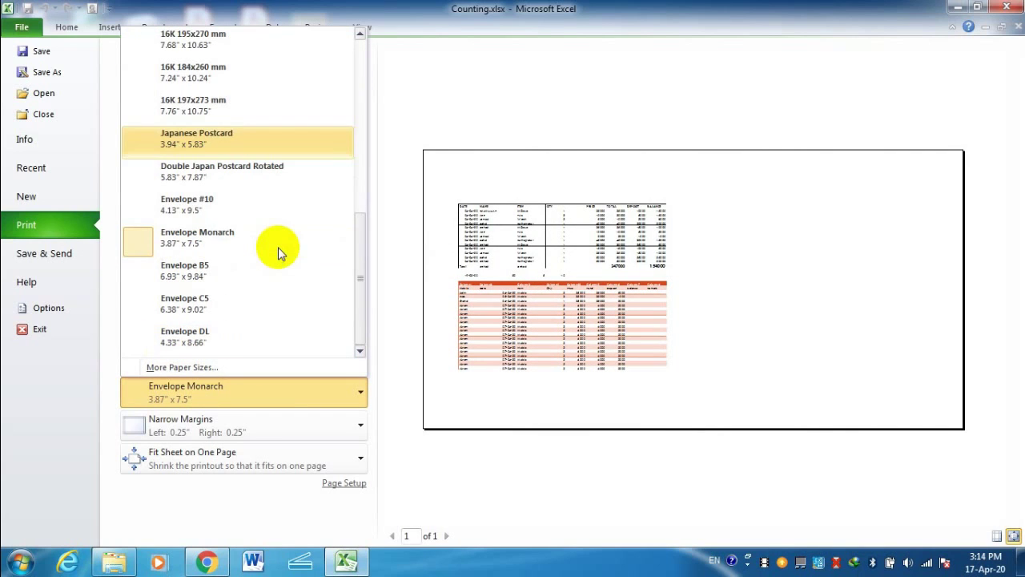
{"action": "left_click", "coordinate": [263, 176]}
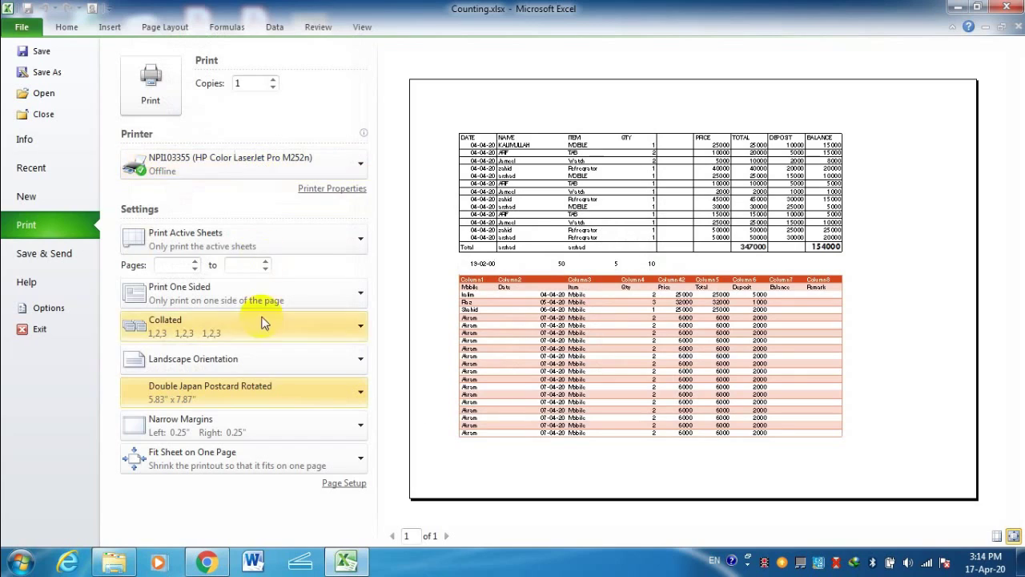
- Preview the printout on Envelope B5, 6.93" x 9.84", and on Envelope C5, 6.38" x 9.02"
{"action": "left_click", "coordinate": [258, 390]}
{"action": "scroll", "coordinate": [265, 276], "scroll_direction": "down", "scroll_amount": 2}
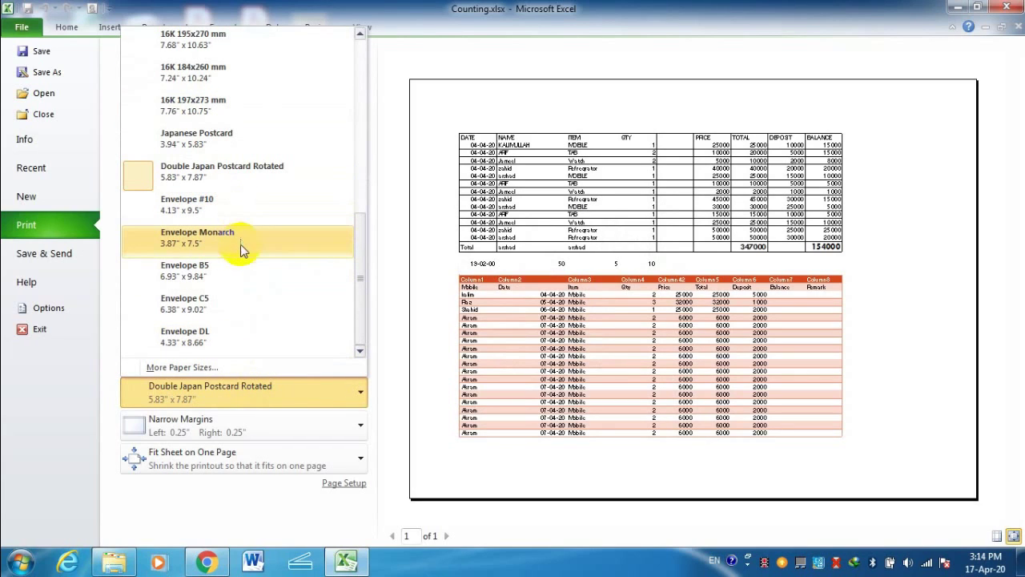
{"action": "left_click", "coordinate": [241, 277]}
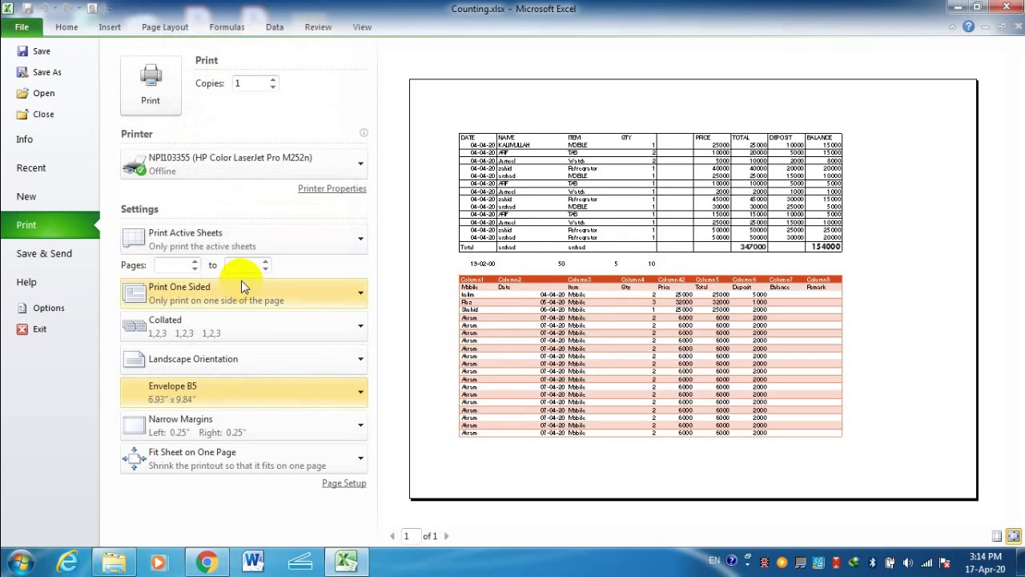
{"action": "left_click", "coordinate": [262, 383]}
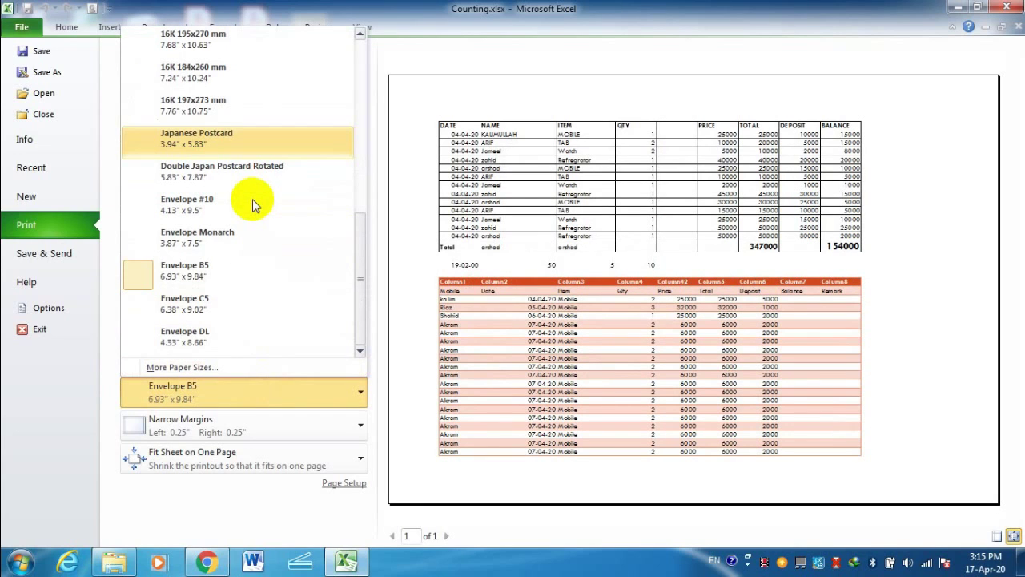
{"action": "left_click", "coordinate": [264, 292]}
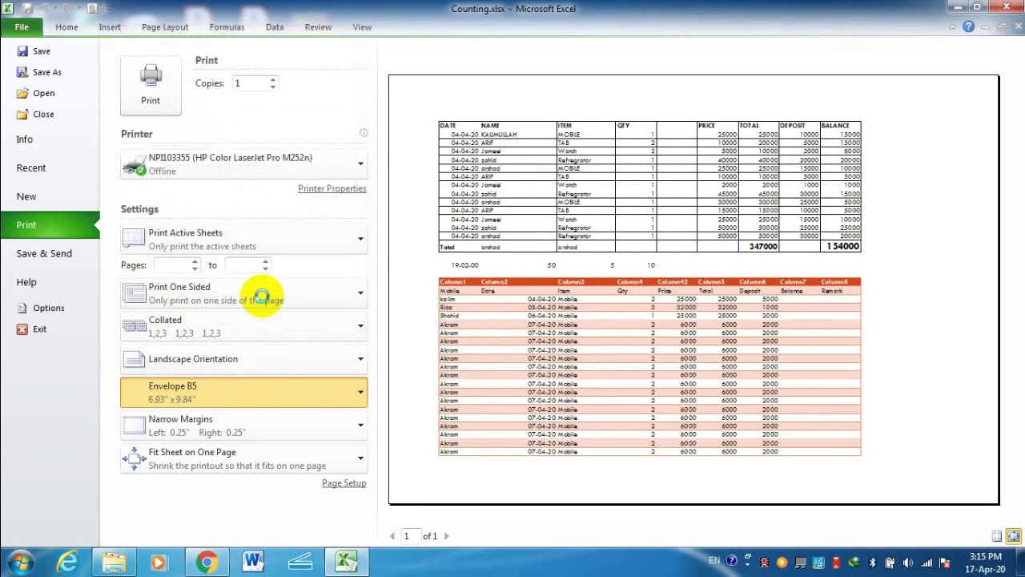
- Set the paper size to Envelope DL, 4.33" x 8.66", and return to the worksheet
{"action": "left_click", "coordinate": [237, 387]}
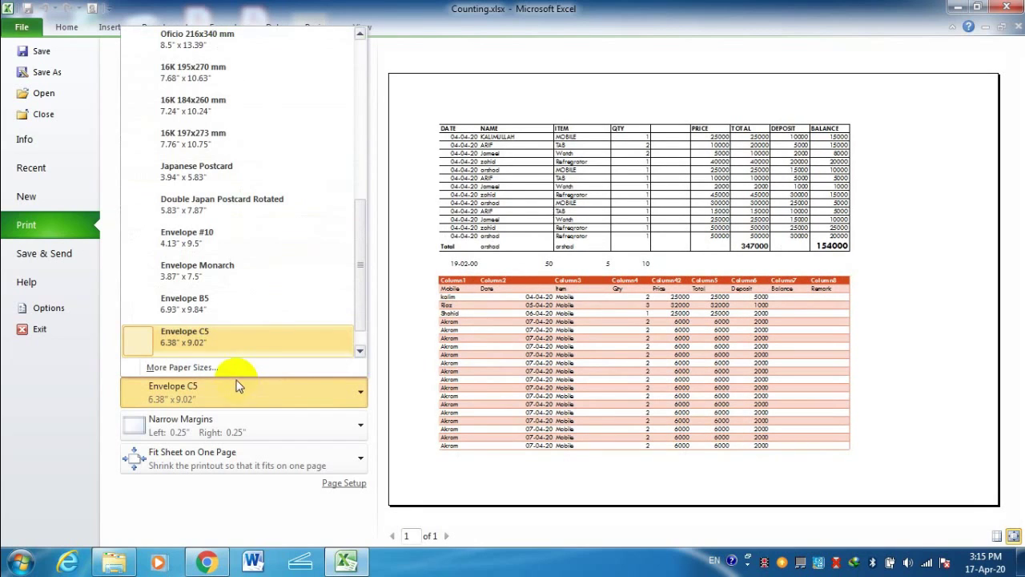
{"action": "scroll", "coordinate": [231, 331], "scroll_direction": "down", "scroll_amount": 1}
{"action": "left_click", "coordinate": [230, 334]}
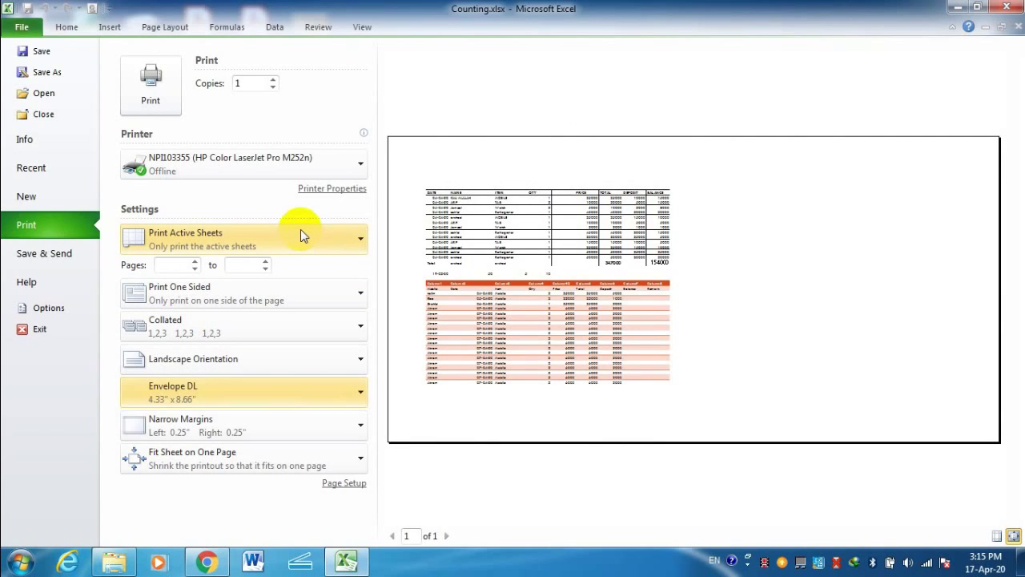
{"action": "key", "text": "Escape"}
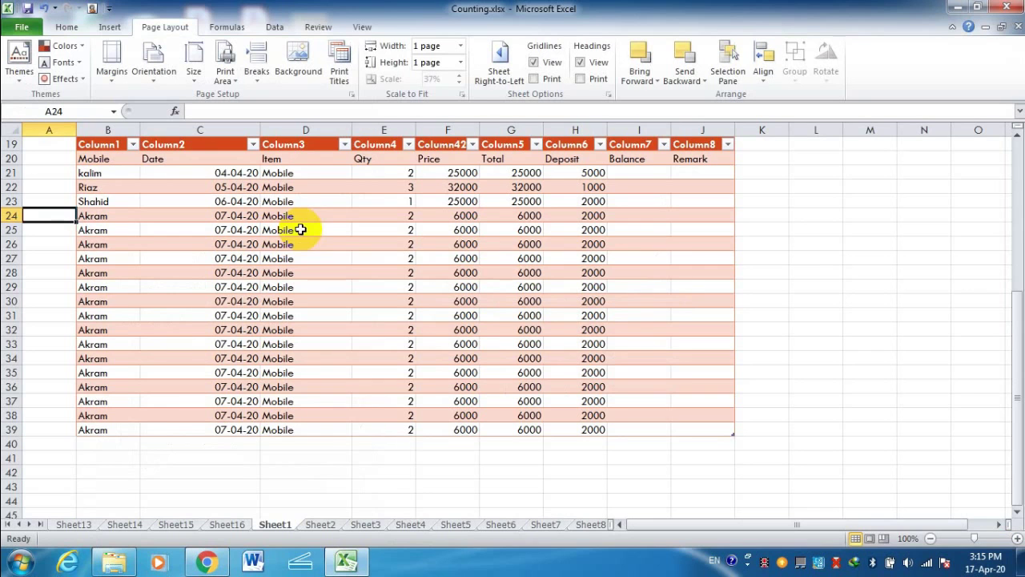
- Look at the print area options, and set the printout to portrait orientation
{"action": "left_click", "coordinate": [233, 84]}
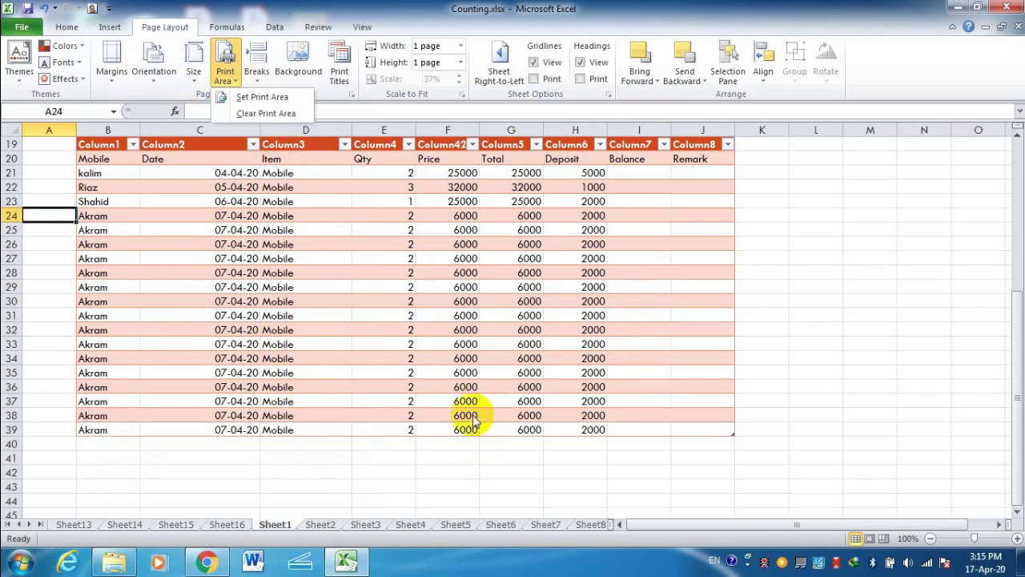
{"action": "scroll", "coordinate": [882, 297], "scroll_direction": "up", "scroll_amount": 6}
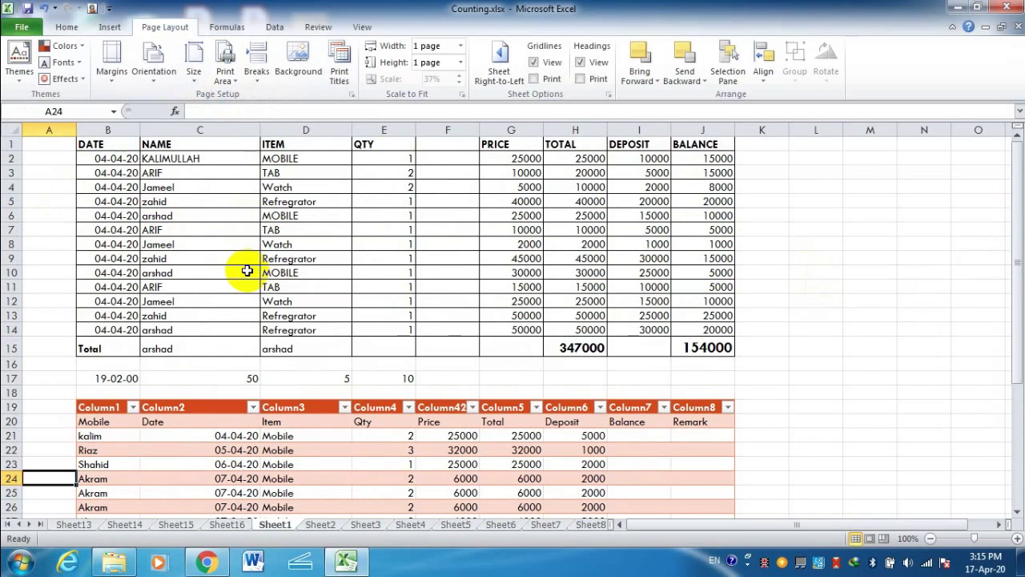
{"action": "key", "text": "ctrl+p"}
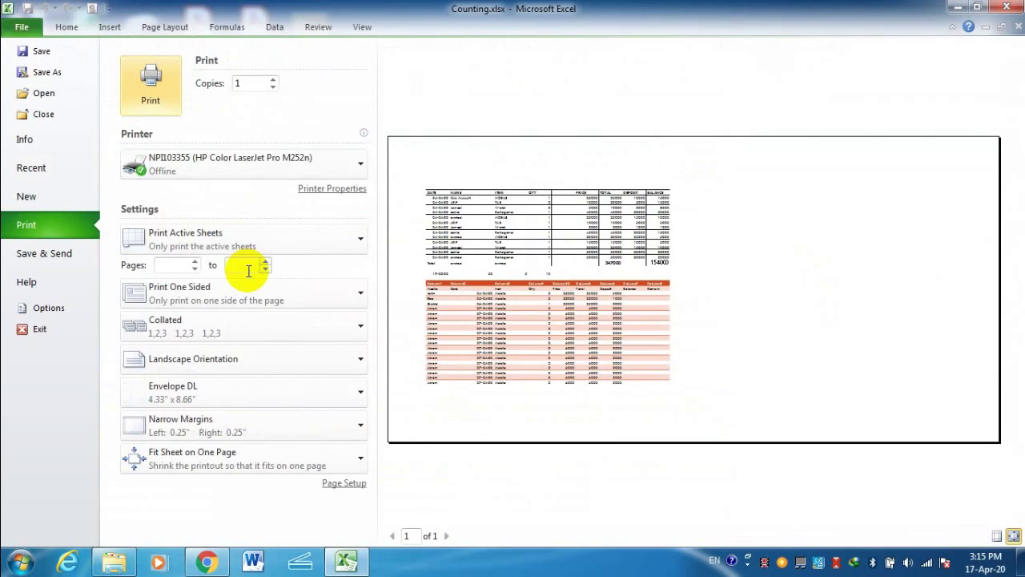
{"action": "left_click", "coordinate": [272, 363]}
{"action": "left_click", "coordinate": [237, 392]}
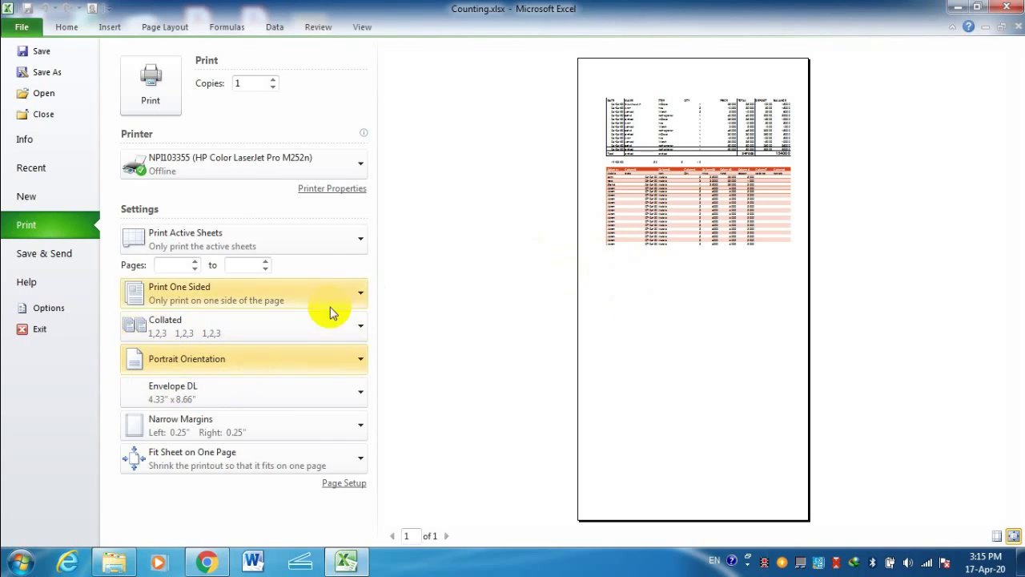
- Set the paper size to A4, 8.27" x 11.69", and return to the worksheet
{"action": "left_click", "coordinate": [301, 386]}
{"action": "scroll", "coordinate": [241, 286], "scroll_direction": "up", "scroll_amount": 8}
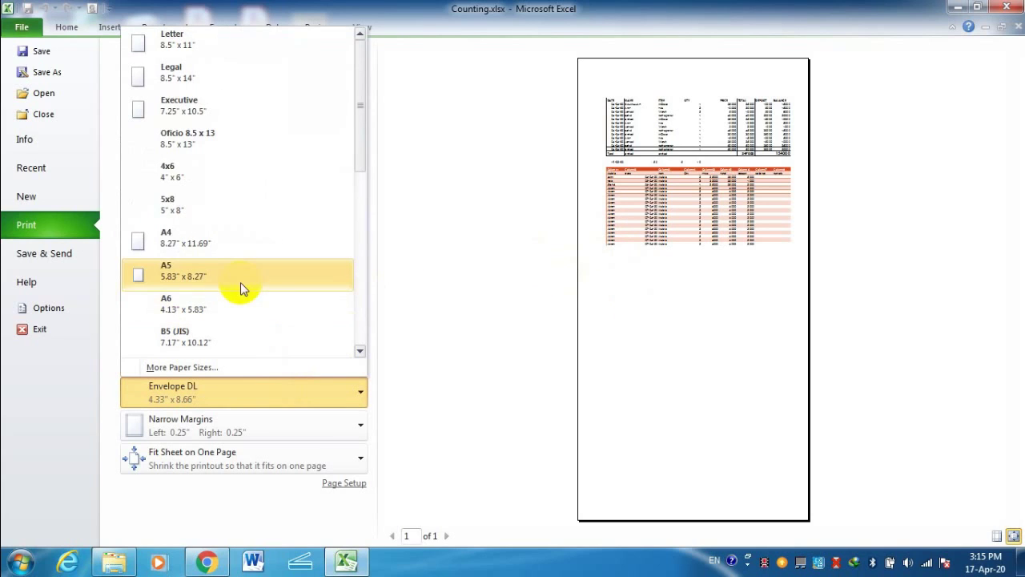
{"action": "left_click", "coordinate": [206, 238]}
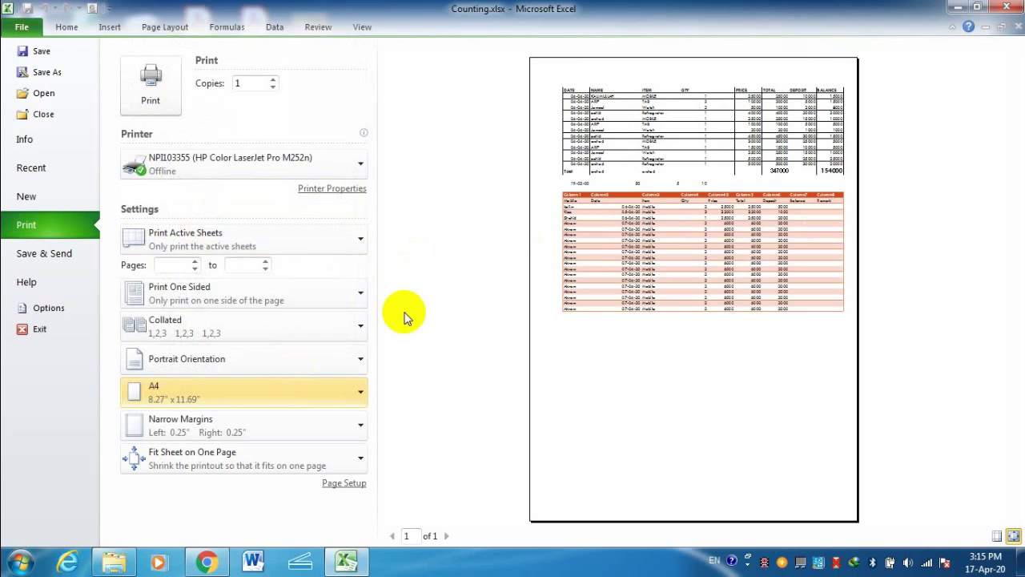
{"action": "key", "text": "Escape"}
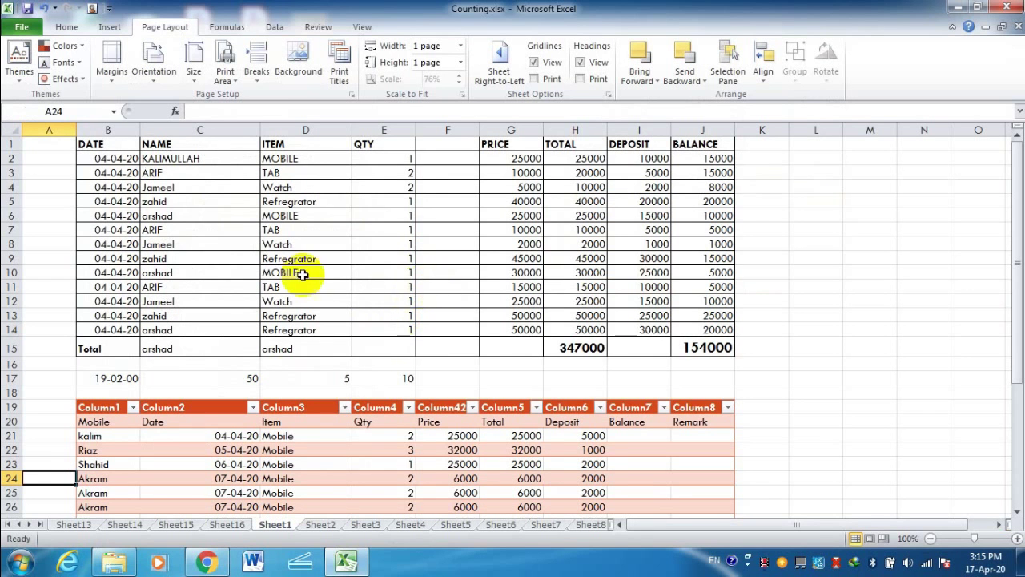
- Set the whole lower table, B19:J39, as the print area and check it in the print preview
{"action": "scroll", "coordinate": [94, 268], "scroll_direction": "down", "scroll_amount": 1}
{"action": "scroll", "coordinate": [94, 269], "scroll_direction": "down", "scroll_amount": 4}
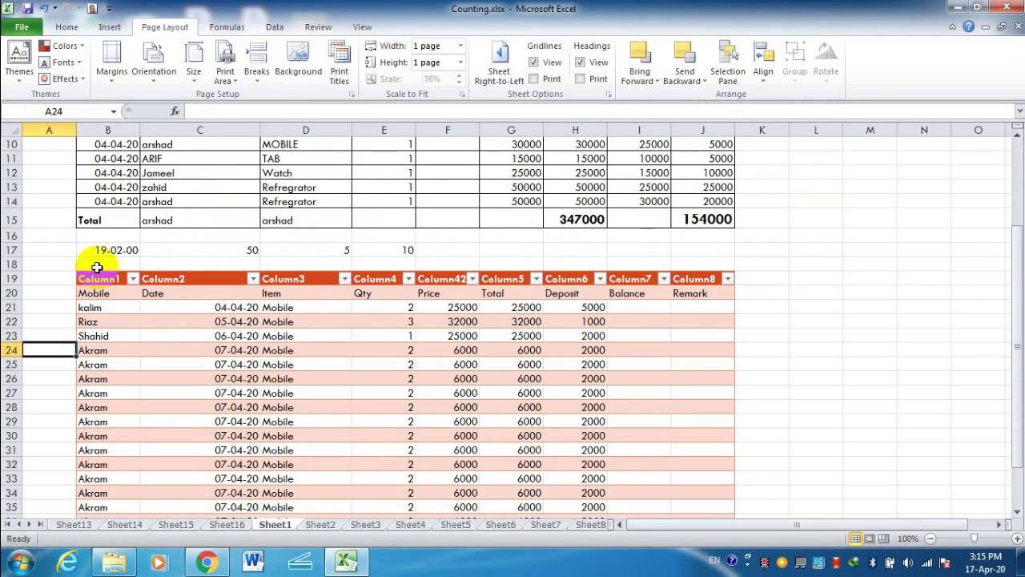
{"action": "left_click", "coordinate": [57, 171]}
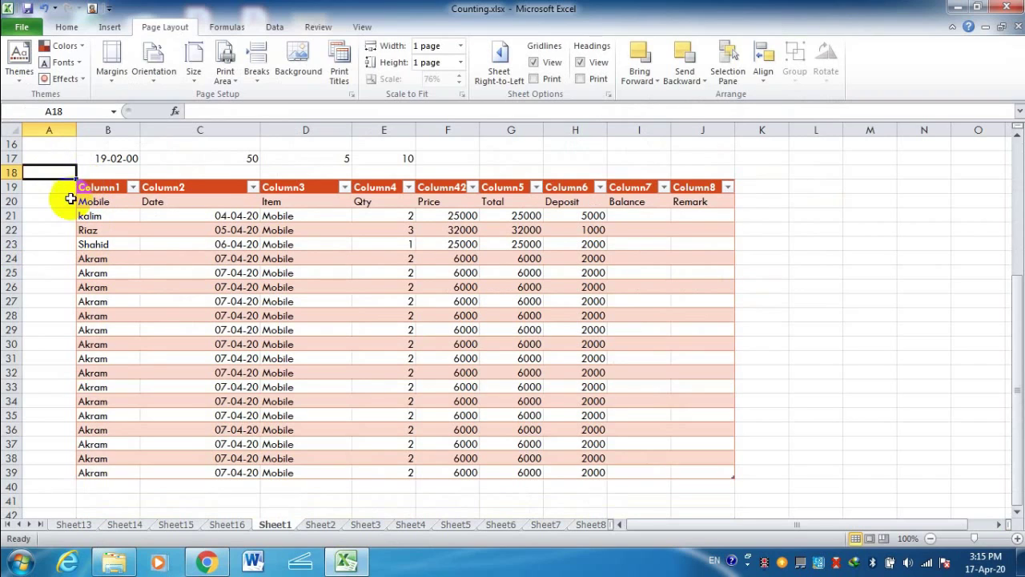
{"action": "left_click", "coordinate": [53, 231]}
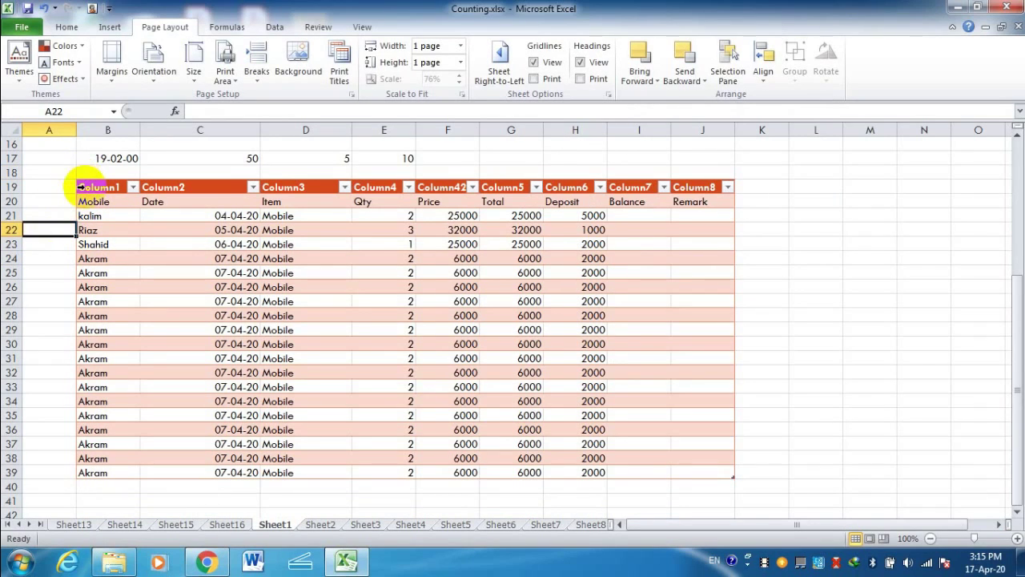
{"action": "left_click_drag", "start_coordinate": [80, 187], "coordinate": [469, 473]}
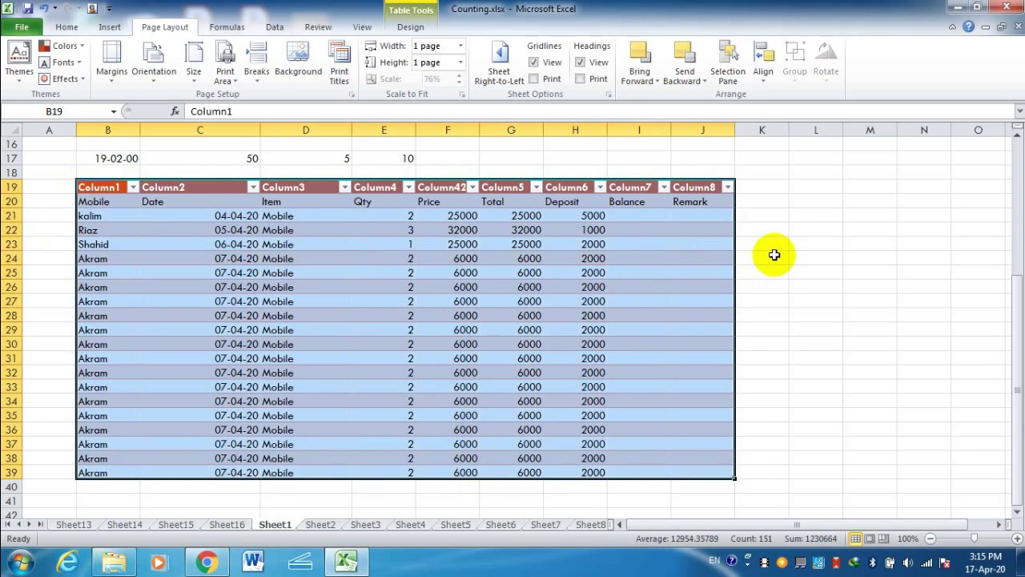
{"action": "left_click", "coordinate": [220, 85]}
{"action": "left_click", "coordinate": [233, 97]}
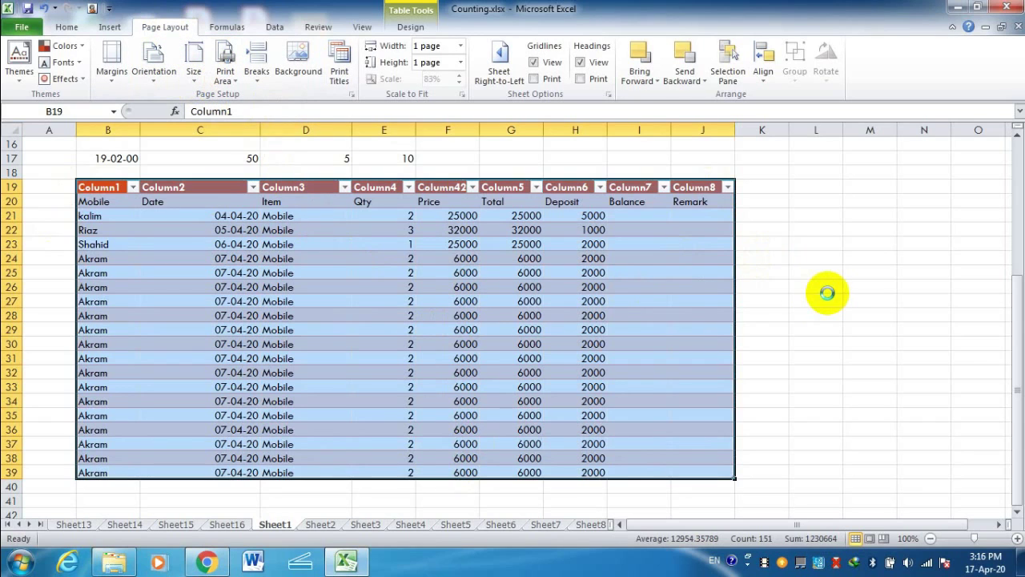
{"action": "key", "text": "ctrl+p"}
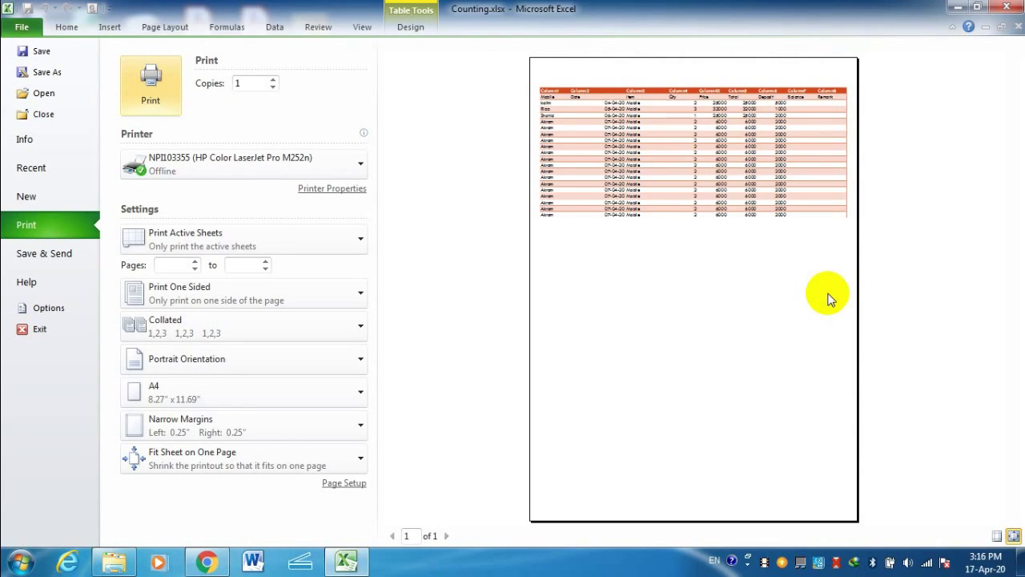
{"action": "key", "text": "Escape"}
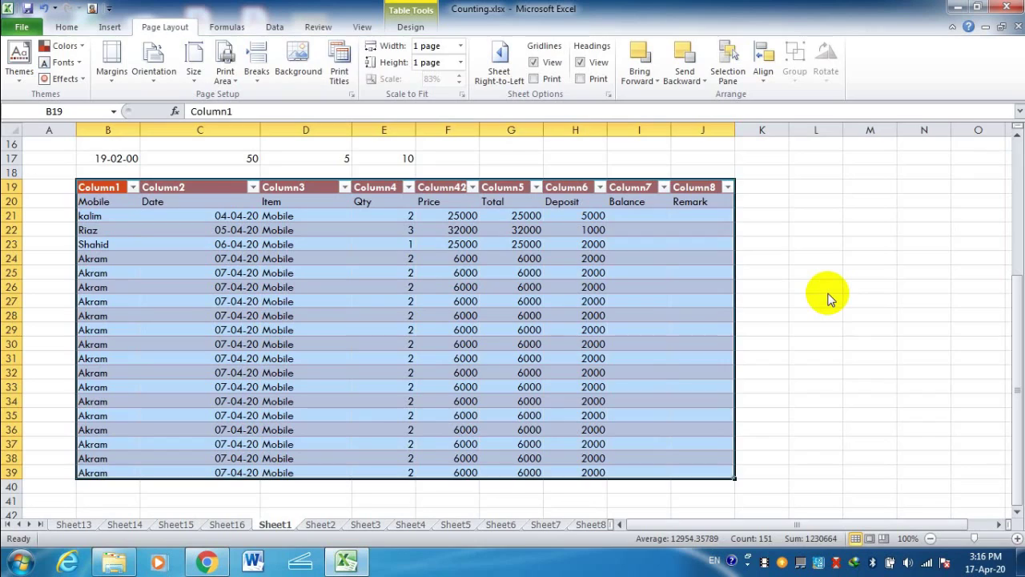
{"action": "left_click", "coordinate": [818, 297]}
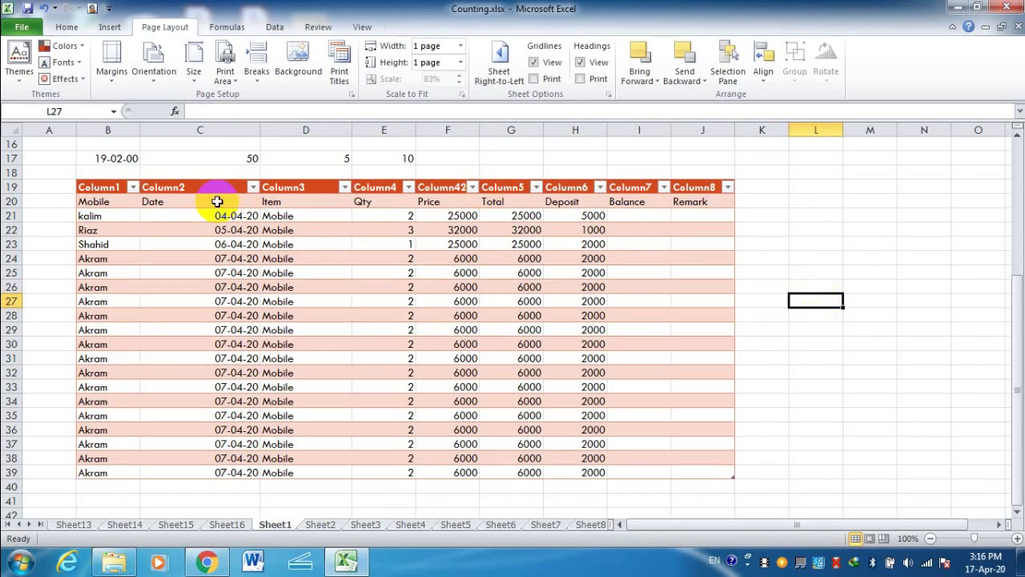
- Limit the print area to the lower table's first rows, B19:J26, and check the print preview
{"action": "left_click_drag", "start_coordinate": [102, 186], "coordinate": [694, 286]}
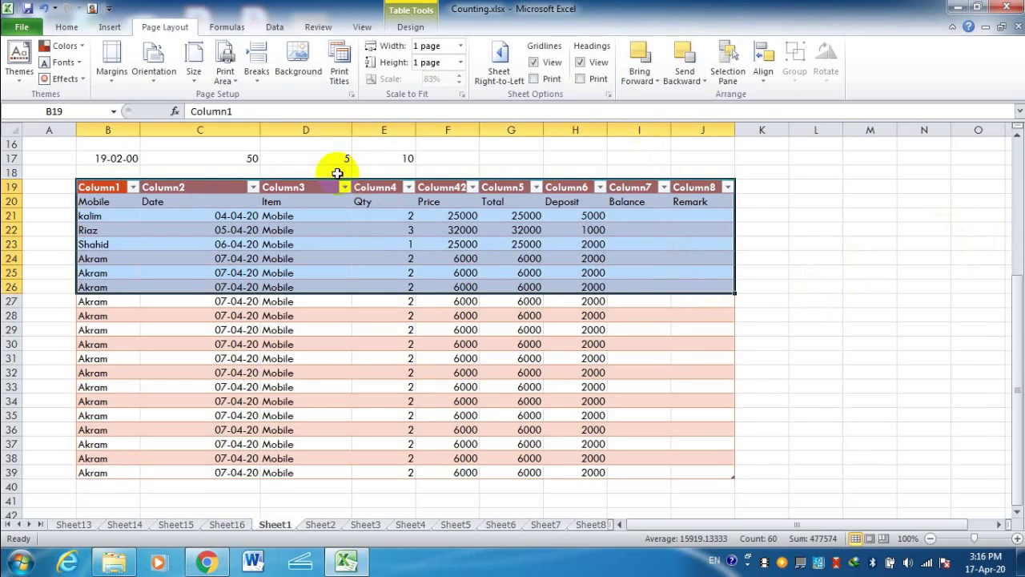
{"action": "left_click", "coordinate": [225, 74]}
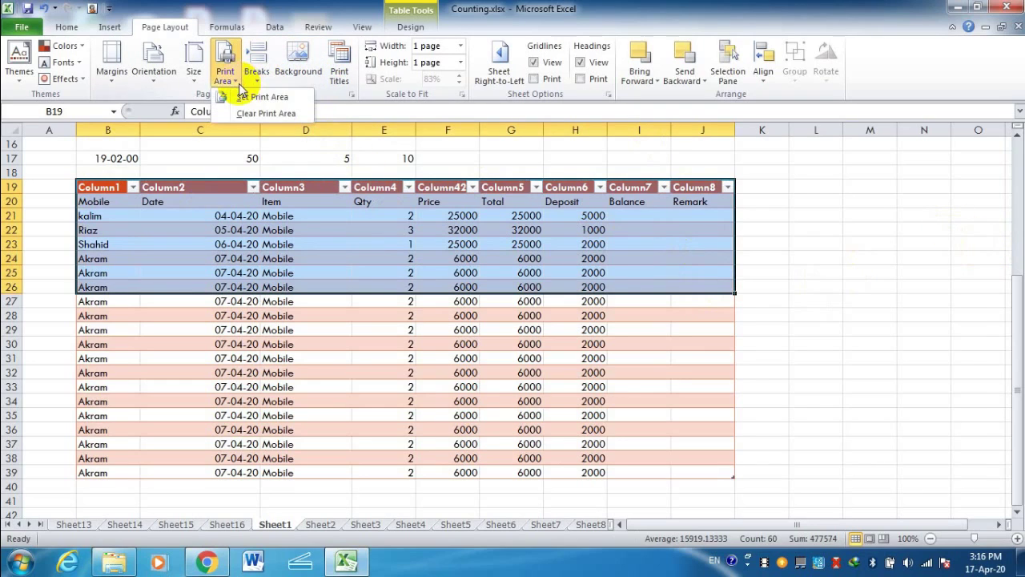
{"action": "left_click", "coordinate": [245, 97]}
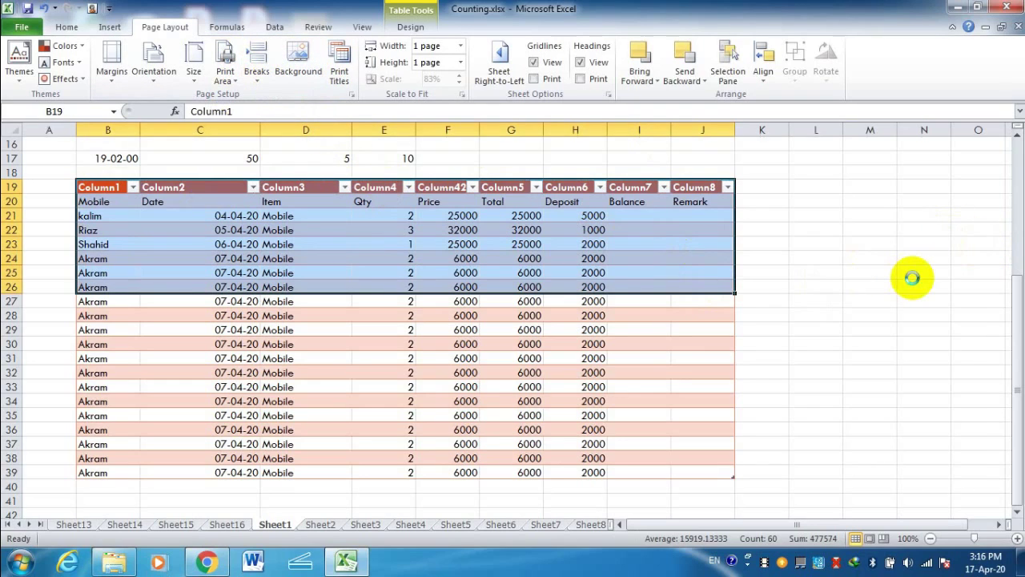
{"action": "key", "text": "ctrl+p"}
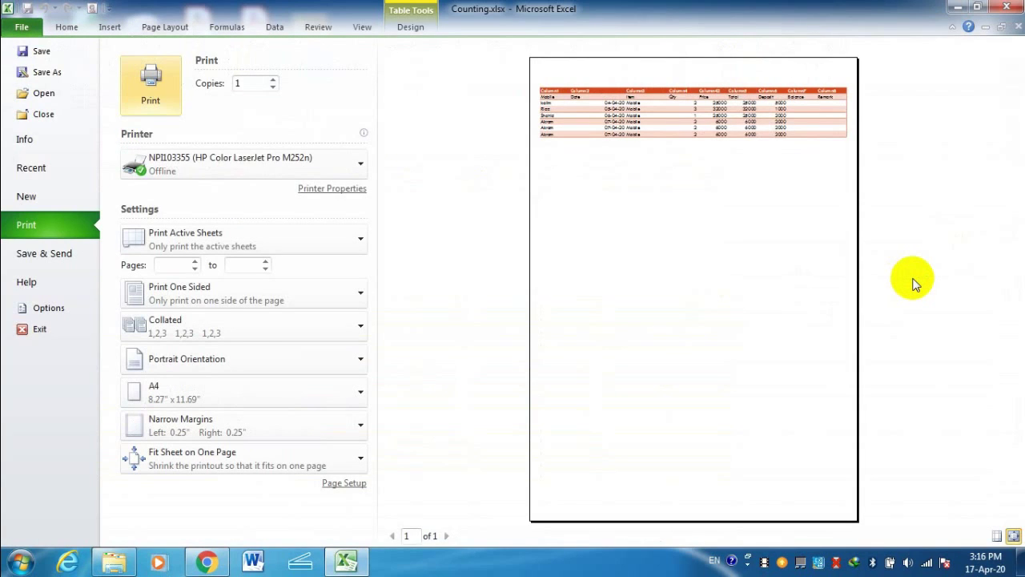
{"action": "key", "text": "Escape"}
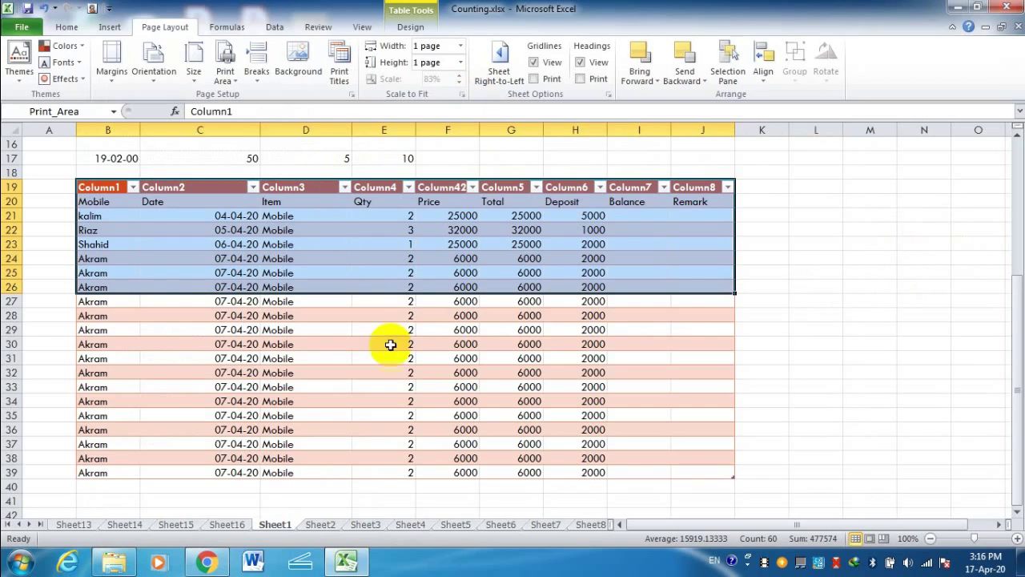
- Set the upper table's first rows, B1:J9, as the print area and check the print preview
{"action": "scroll", "coordinate": [791, 299], "scroll_direction": "up", "scroll_amount": 2}
{"action": "scroll", "coordinate": [790, 300], "scroll_direction": "up", "scroll_amount": 3}
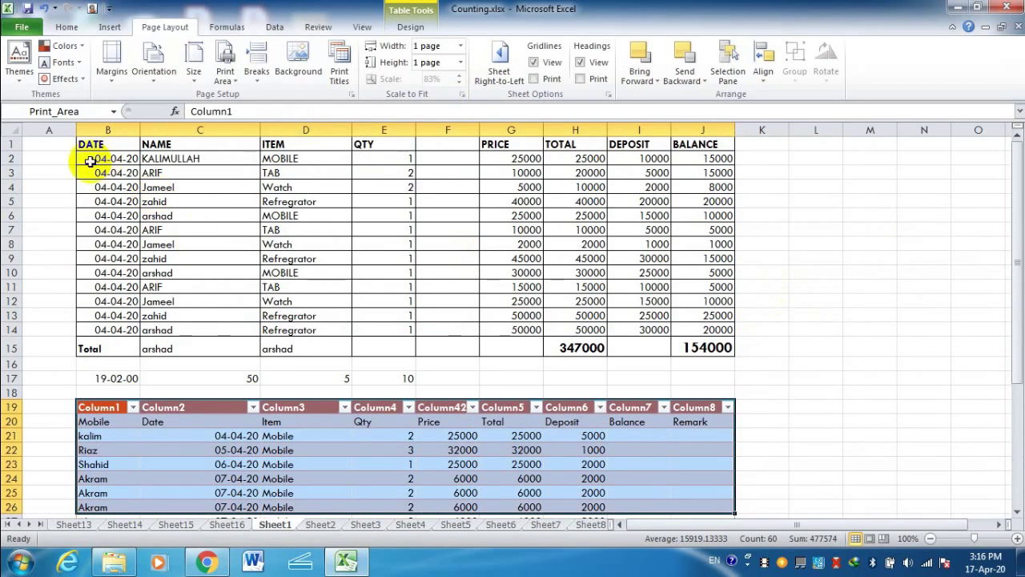
{"action": "left_click_drag", "start_coordinate": [93, 143], "coordinate": [701, 257]}
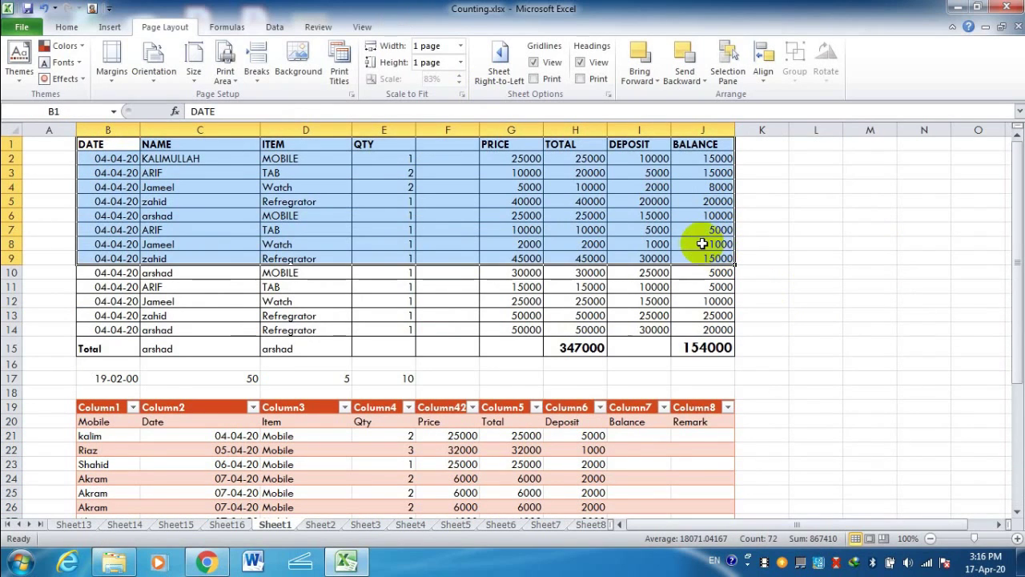
{"action": "left_click", "coordinate": [226, 73]}
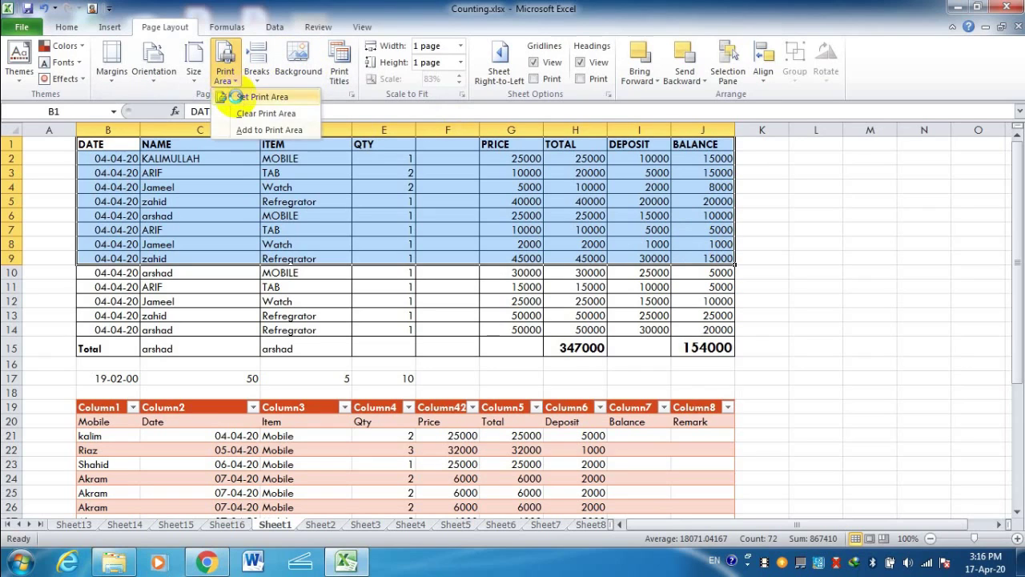
{"action": "left_click", "coordinate": [247, 99]}
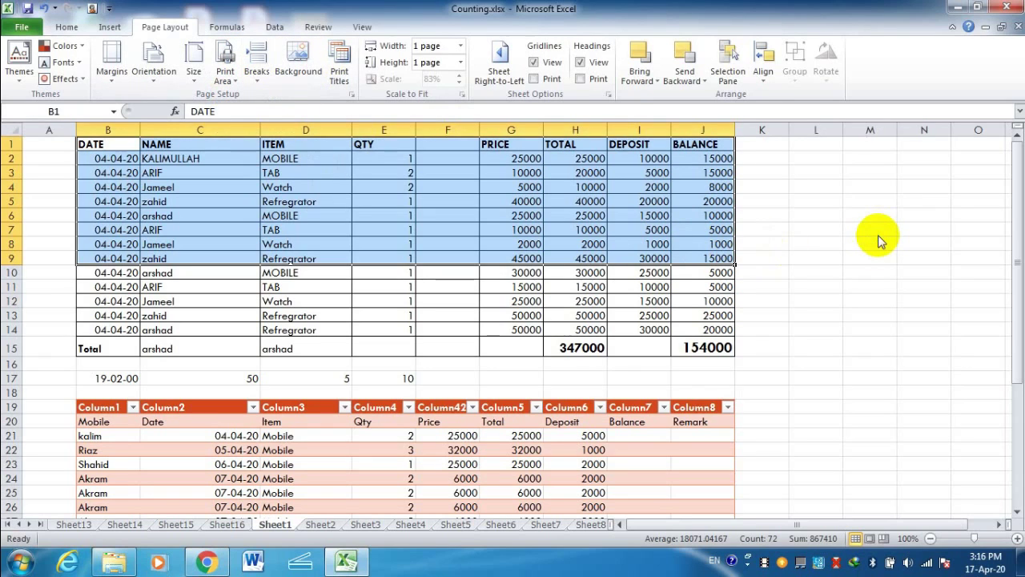
{"action": "key", "text": "ctrl+p"}
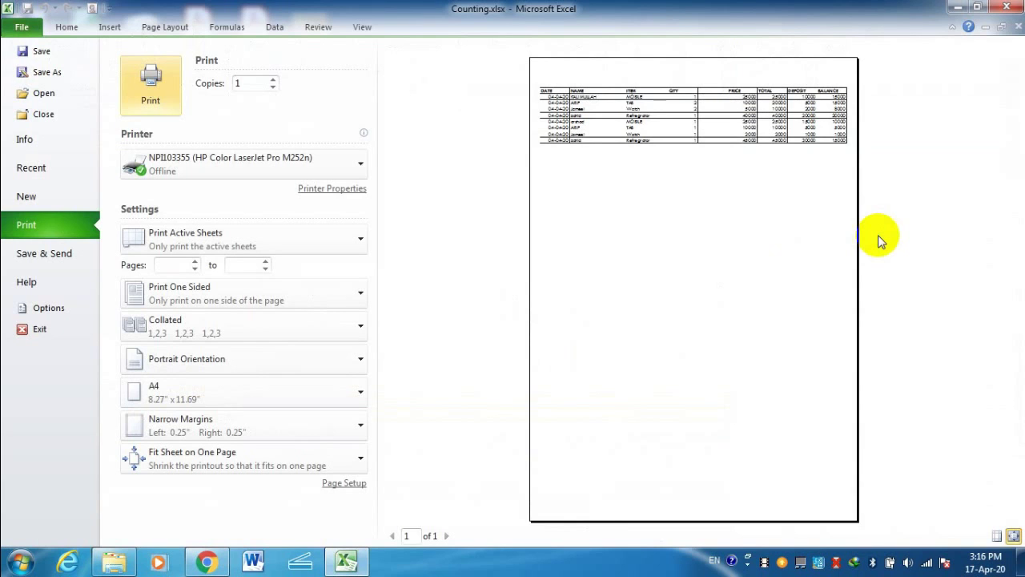
{"action": "key", "text": "Escape"}
{"action": "left_click", "coordinate": [881, 229]}
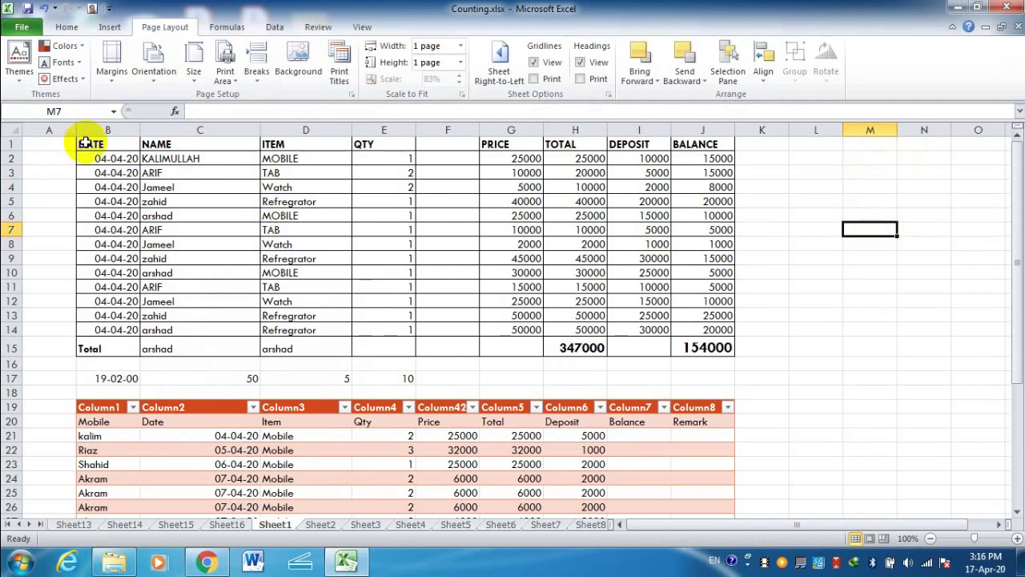
- Set a print area spanning both tables, B1:J22, and check it in the print preview
{"action": "left_click_drag", "start_coordinate": [85, 143], "coordinate": [701, 446]}
{"action": "left_click", "coordinate": [237, 81]}
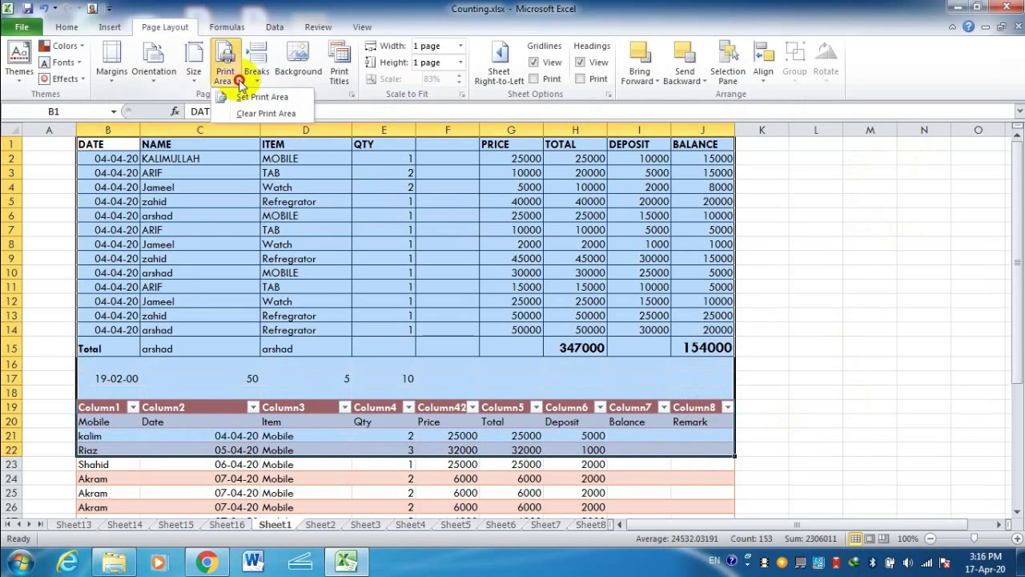
{"action": "left_click", "coordinate": [248, 97]}
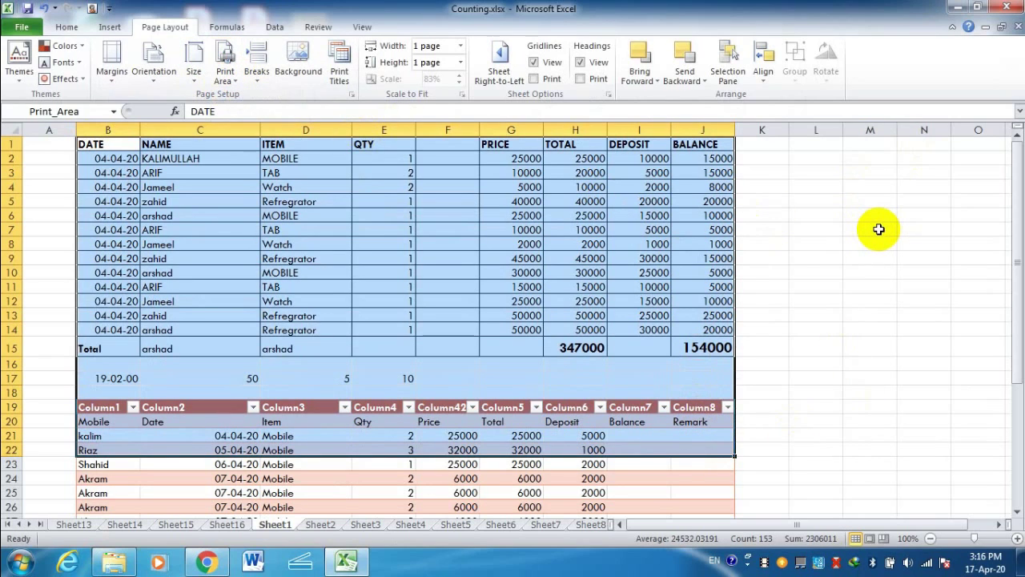
{"action": "key", "text": "ctrl+p"}
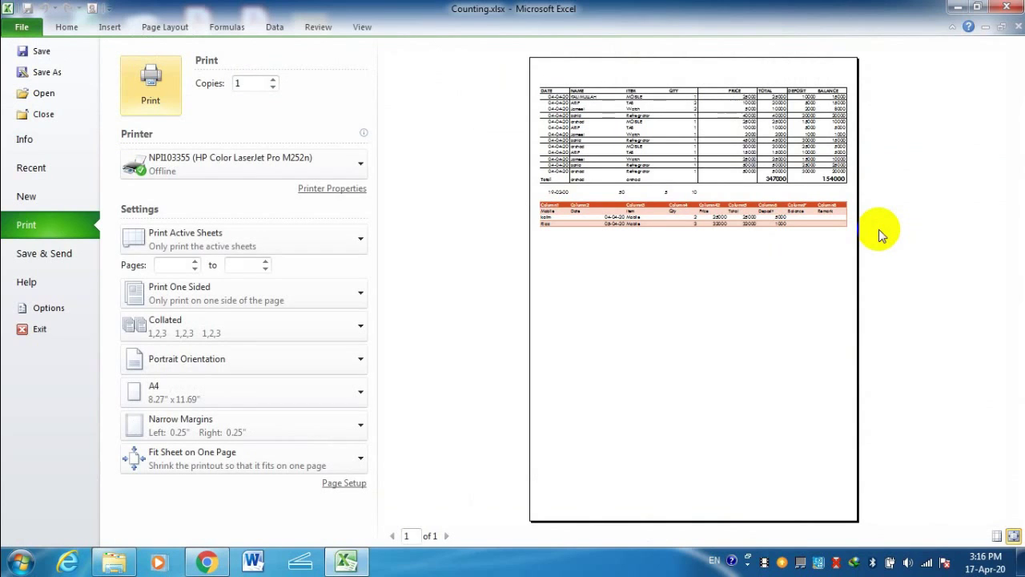
{"action": "key", "text": "Escape"}
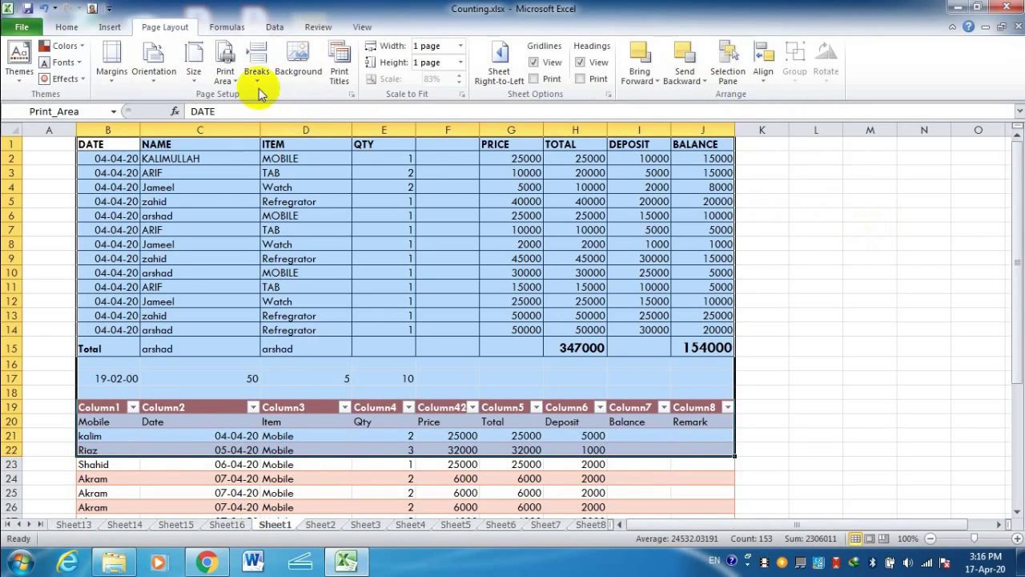
- Clear the print area on Sheet1 and check the full sheet in the print preview
{"action": "left_click", "coordinate": [259, 88]}
{"action": "left_click", "coordinate": [225, 73]}
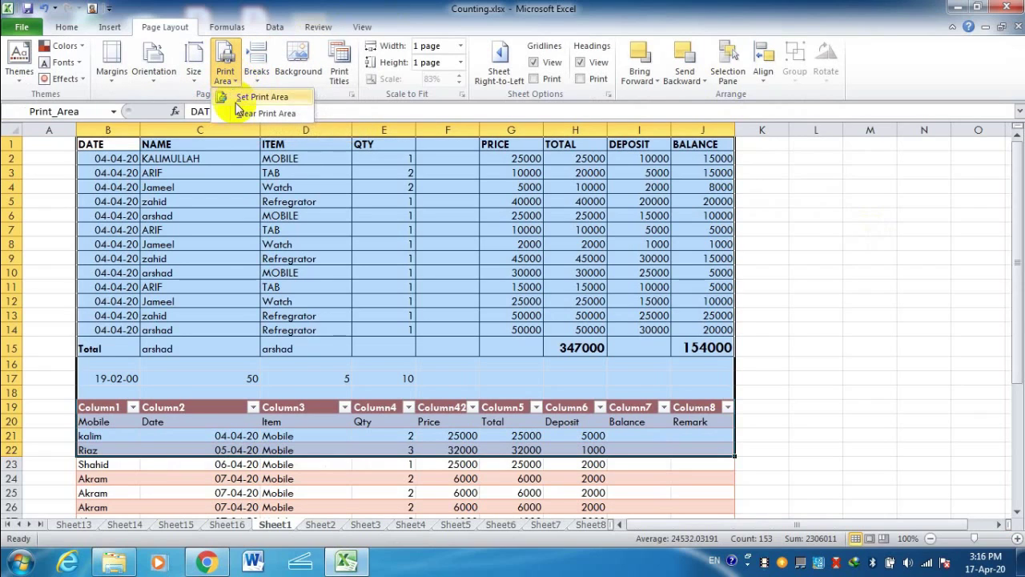
{"action": "left_click", "coordinate": [244, 113]}
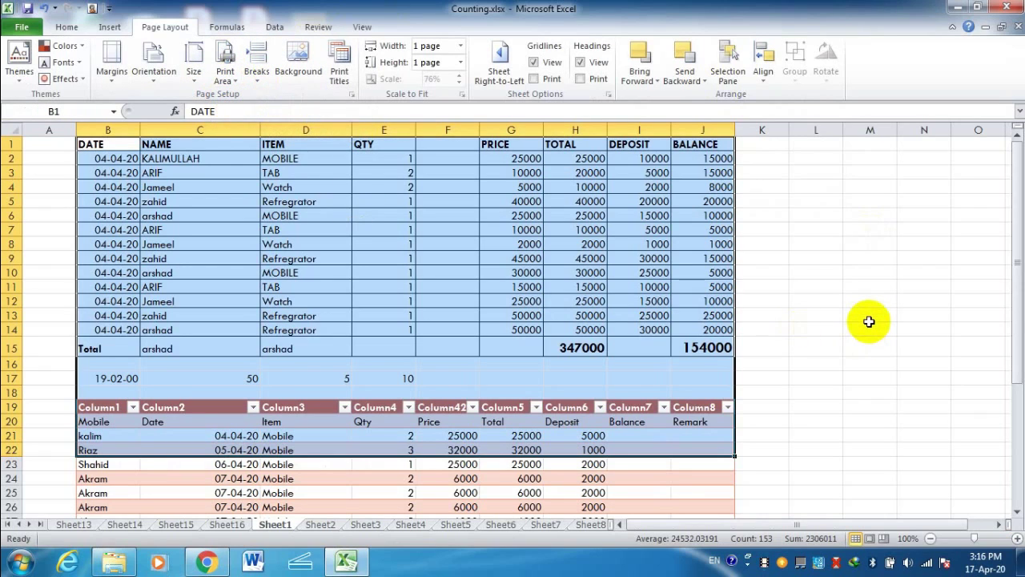
{"action": "key", "text": "ctrl+p"}
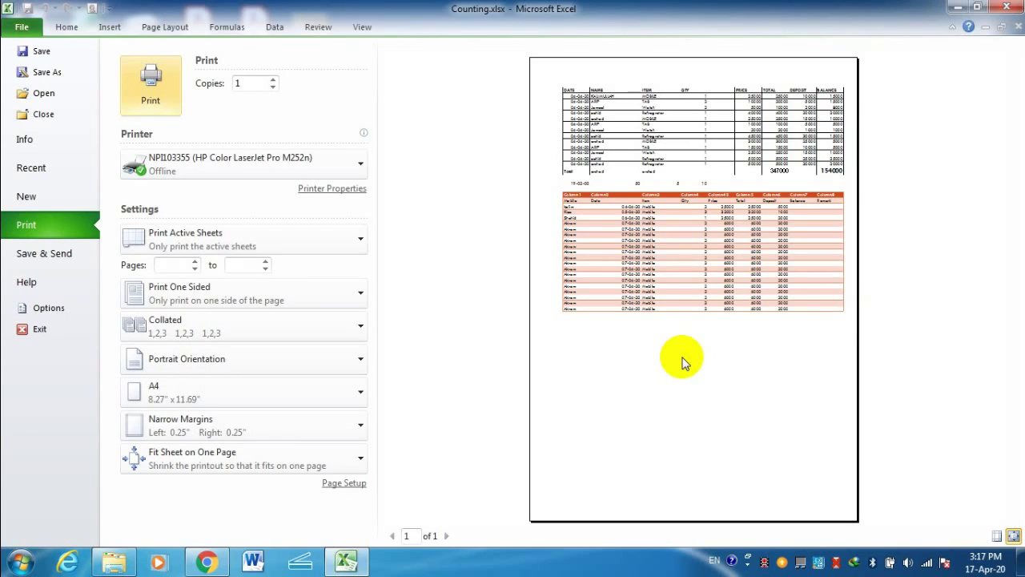
{"action": "key", "text": "Escape"}
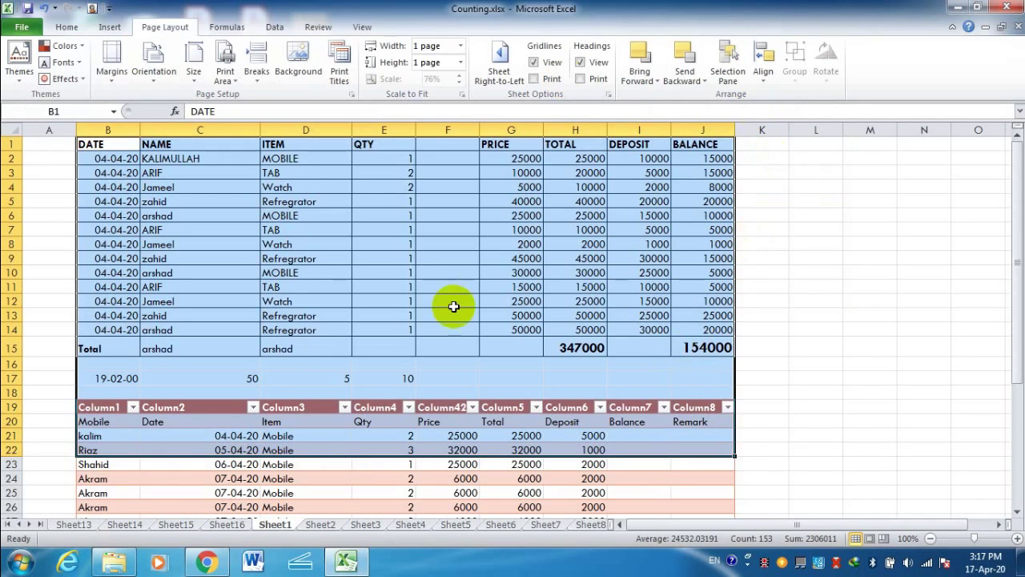
{"action": "left_click", "coordinate": [851, 343]}
- Look at the page break options and view Sheet1 zoomed out, ending at 50% zoom
{"action": "left_click", "coordinate": [257, 76]}
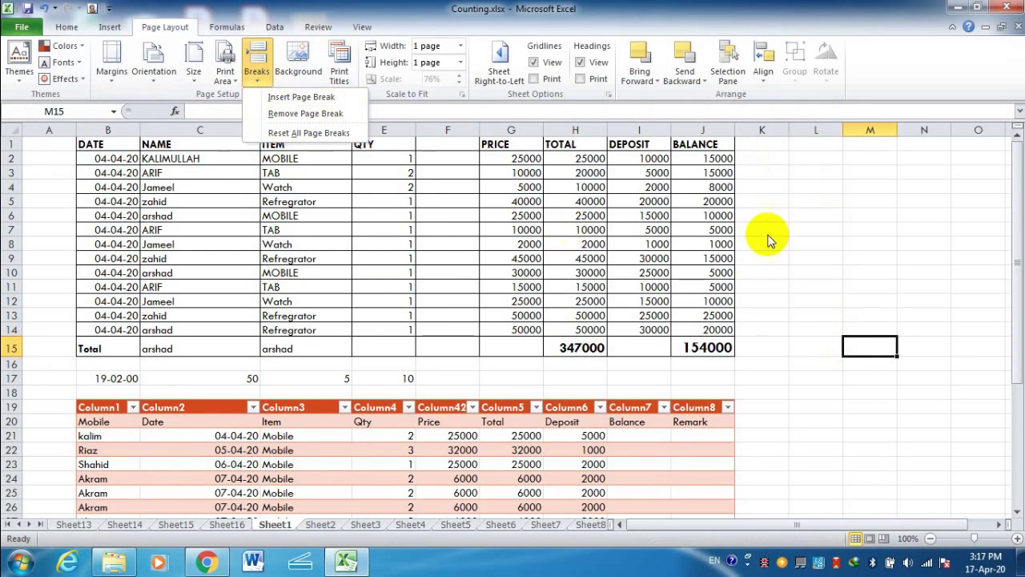
{"action": "left_click", "coordinate": [930, 539]}
{"action": "left_click", "coordinate": [931, 539]}
{"action": "left_click", "coordinate": [930, 539]}
{"action": "left_click", "coordinate": [930, 538]}
{"action": "left_click", "coordinate": [930, 538]}
{"action": "left_click", "coordinate": [930, 539]}
{"action": "left_click", "coordinate": [930, 539]}
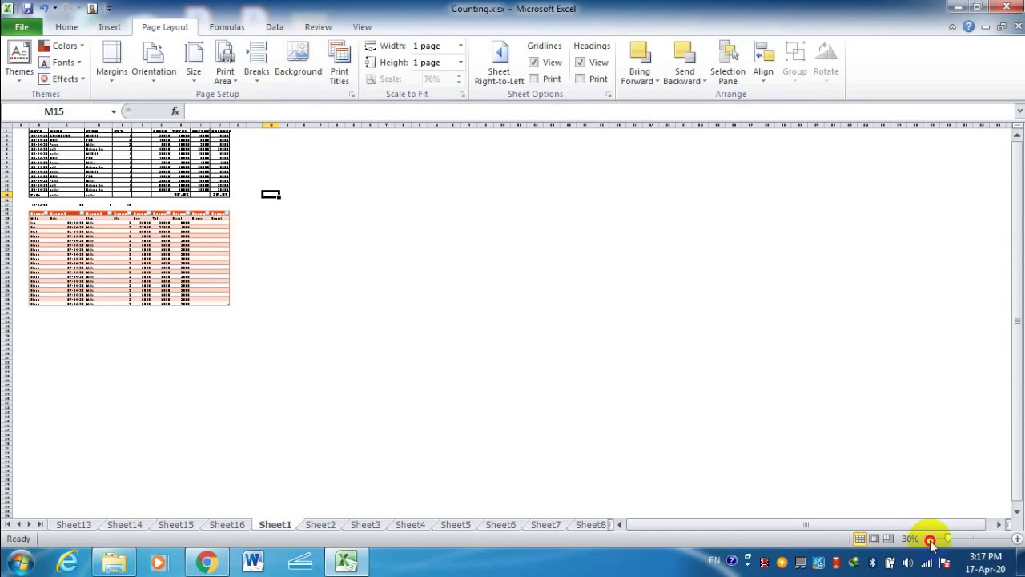
{"action": "left_click", "coordinate": [930, 538]}
{"action": "left_click", "coordinate": [931, 538]}
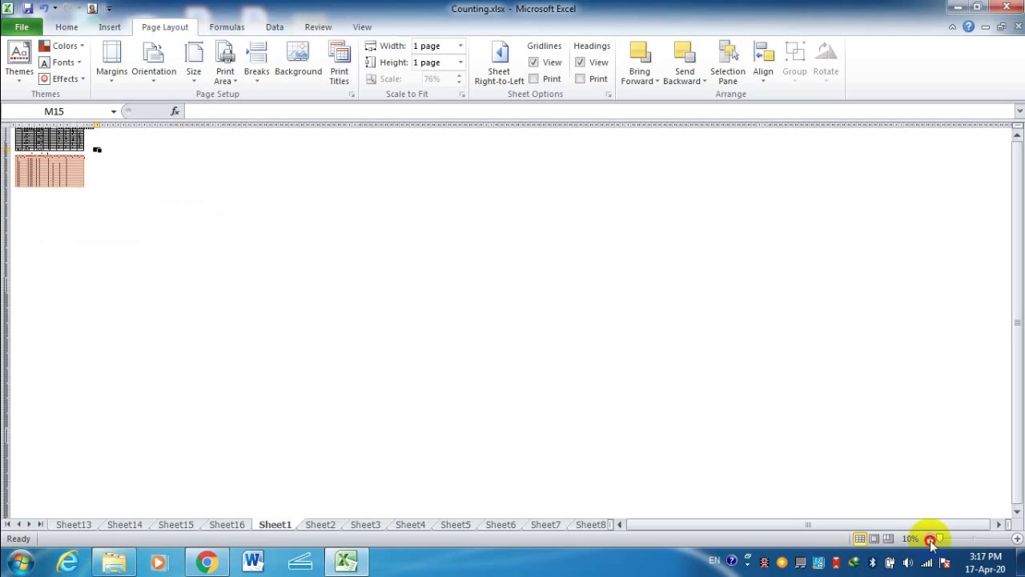
{"action": "left_click", "coordinate": [1016, 539]}
{"action": "left_click", "coordinate": [1016, 540]}
{"action": "left_click", "coordinate": [1016, 539]}
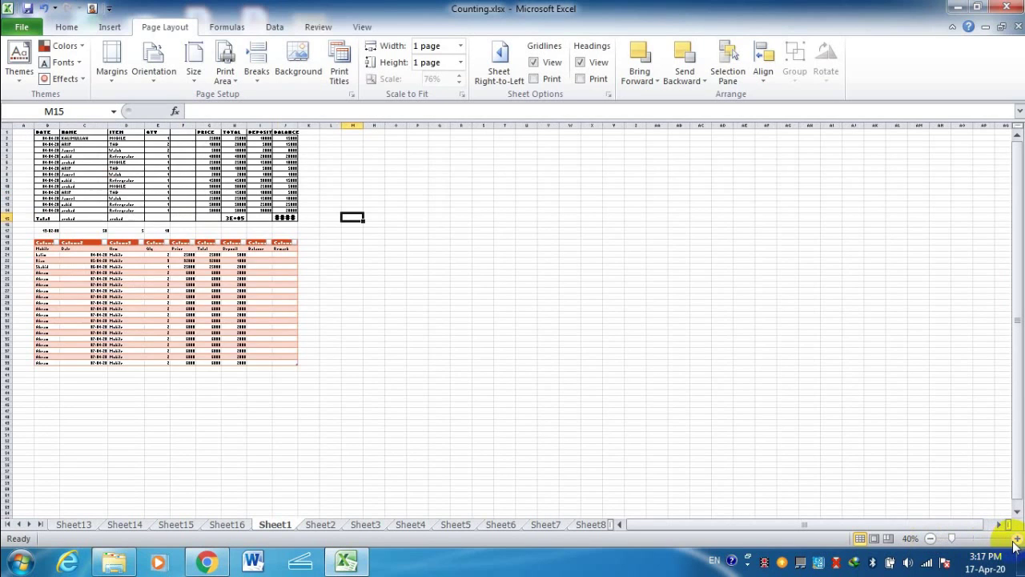
{"action": "left_click", "coordinate": [1015, 540]}
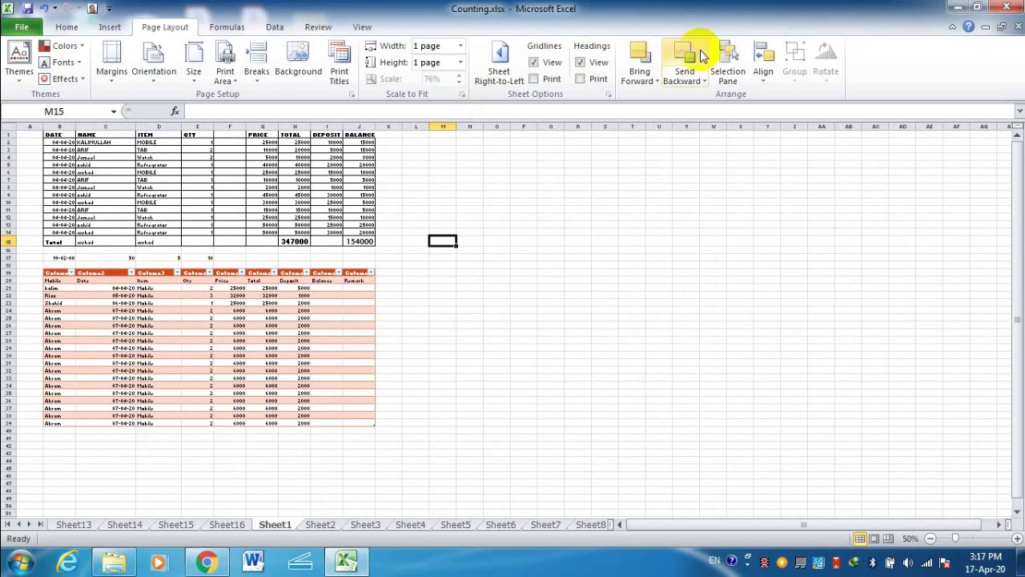
- Switch Sheet1 to Page Layout view and zoom out to 30% so several pages are shown
{"action": "left_click", "coordinate": [357, 28]}
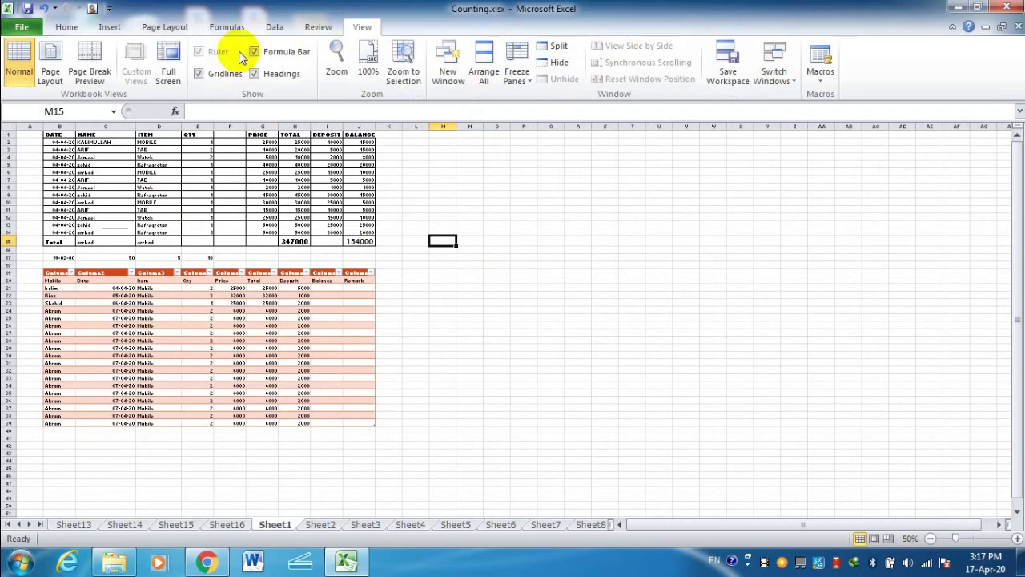
{"action": "left_click", "coordinate": [61, 77]}
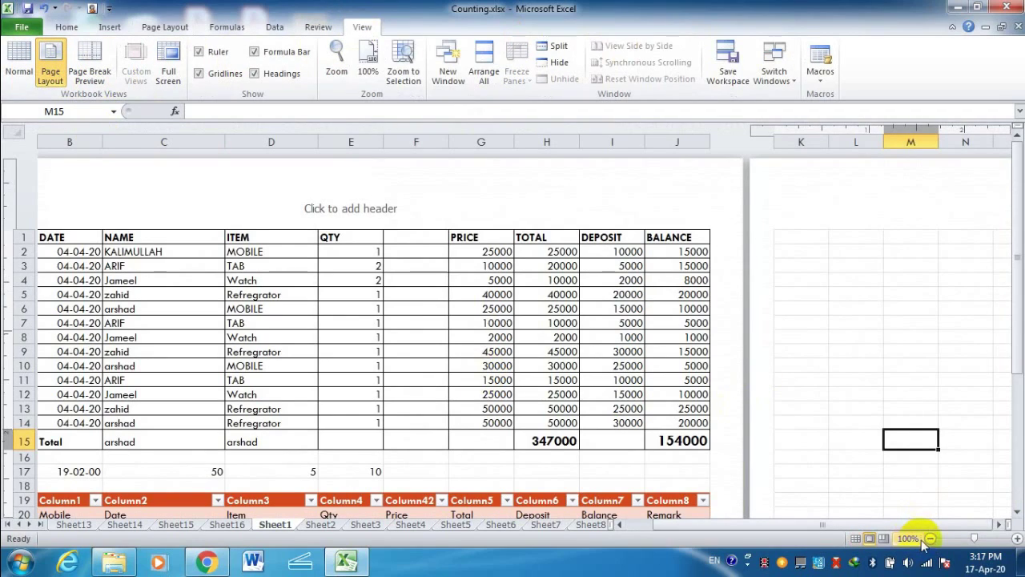
{"action": "left_click", "coordinate": [930, 539]}
{"action": "left_click", "coordinate": [931, 538]}
{"action": "left_click", "coordinate": [930, 539]}
{"action": "left_click", "coordinate": [930, 538]}
{"action": "left_click", "coordinate": [930, 539]}
{"action": "left_click", "coordinate": [930, 539]}
{"action": "left_click", "coordinate": [930, 538]}
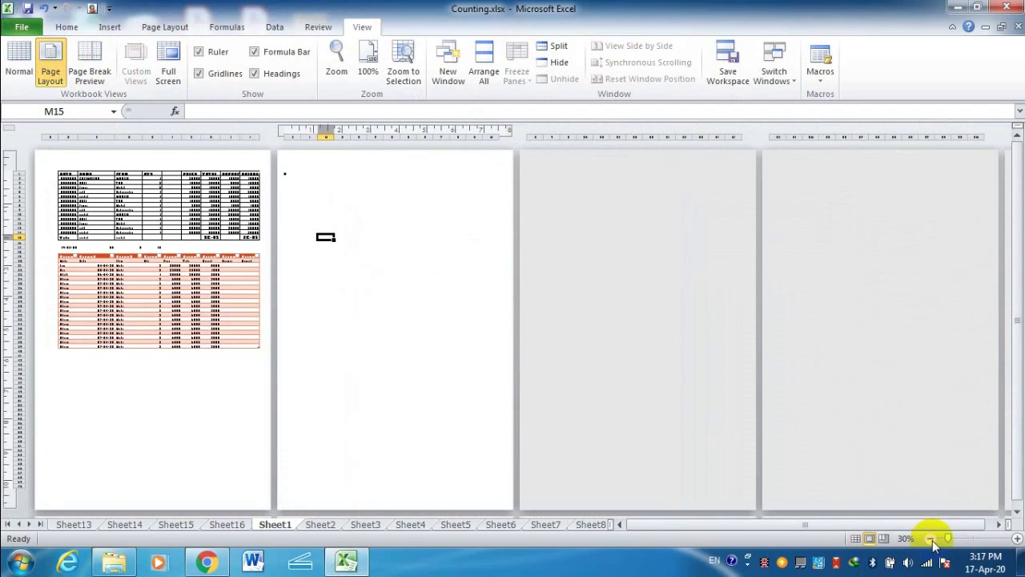
{"action": "left_click", "coordinate": [242, 400]}
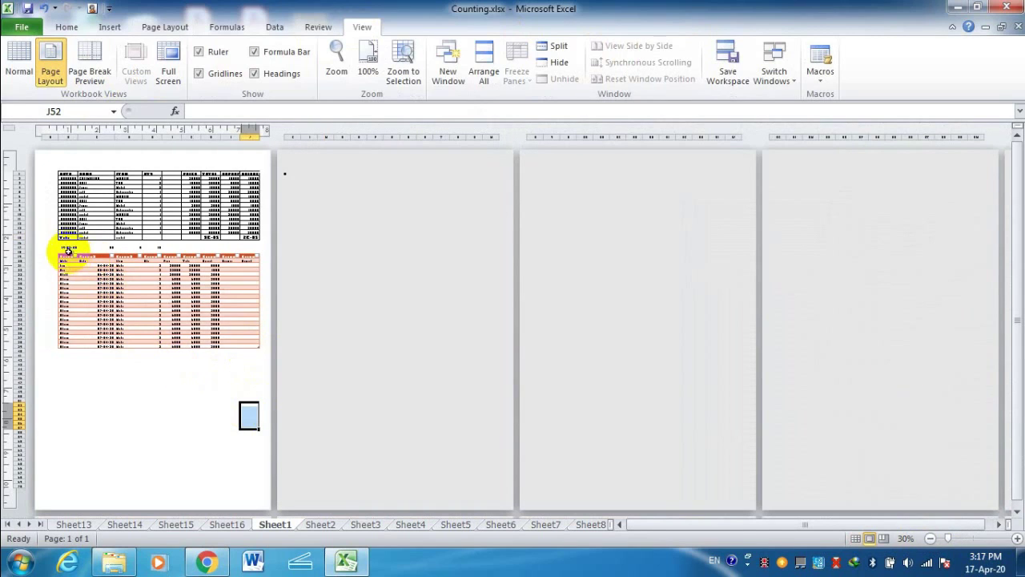
{"action": "left_click_drag", "start_coordinate": [67, 247], "coordinate": [73, 250]}
{"action": "left_click", "coordinate": [93, 260]}
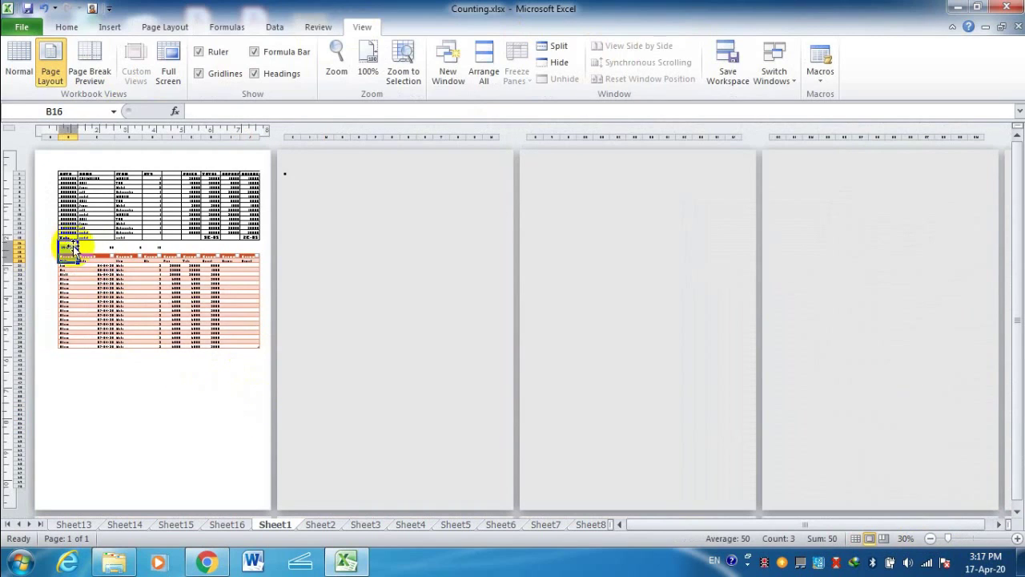
{"action": "left_click_drag", "start_coordinate": [248, 252], "coordinate": [250, 258]}
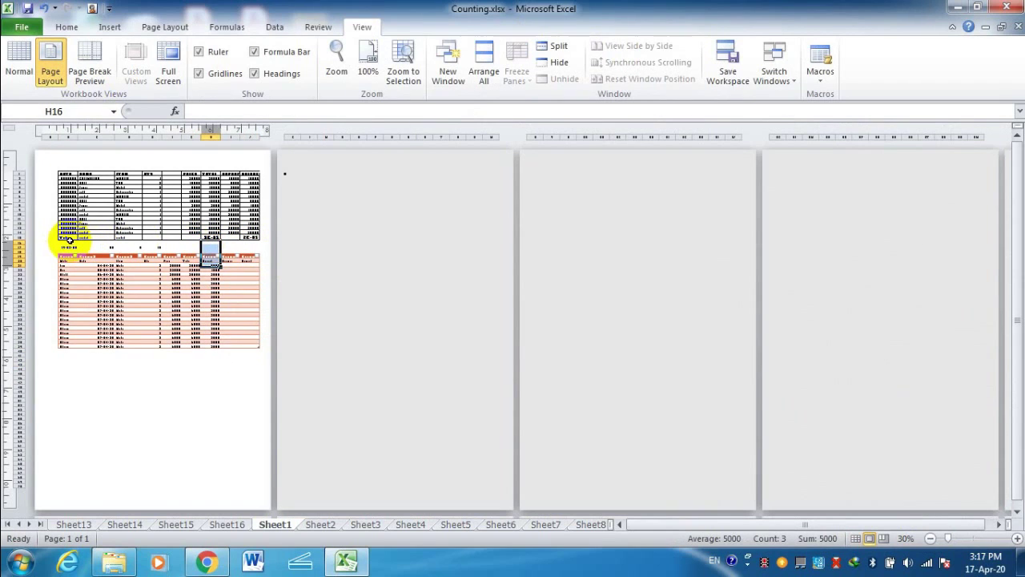
{"action": "left_click_drag", "start_coordinate": [69, 241], "coordinate": [67, 245]}
{"action": "left_click_drag", "start_coordinate": [116, 369], "coordinate": [141, 387]}
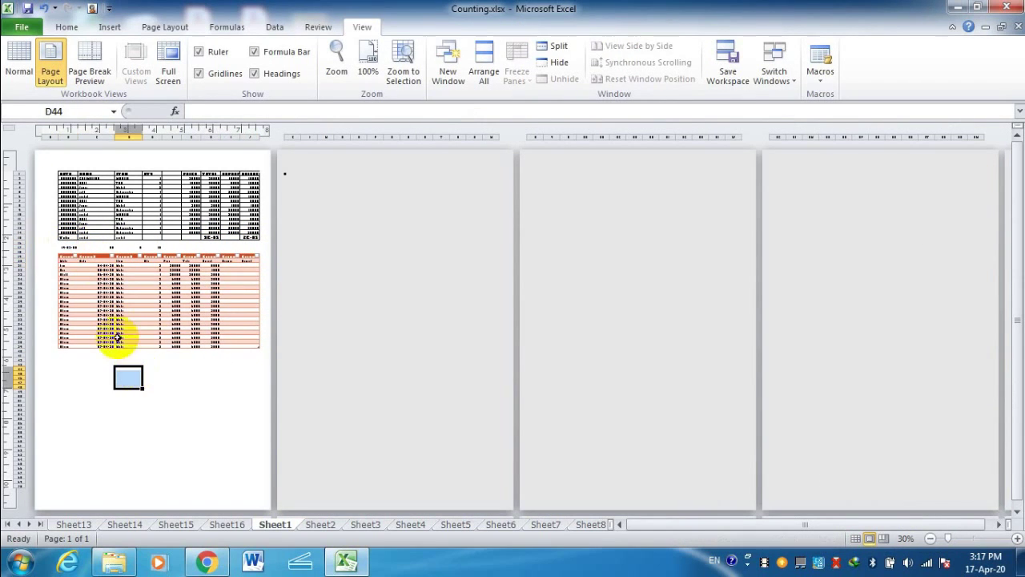
- Insert a page break at cell B16, in the gap between the upper and lower tables
{"action": "left_click", "coordinate": [71, 231]}
{"action": "key", "text": "Down"}
{"action": "key", "text": "Down"}
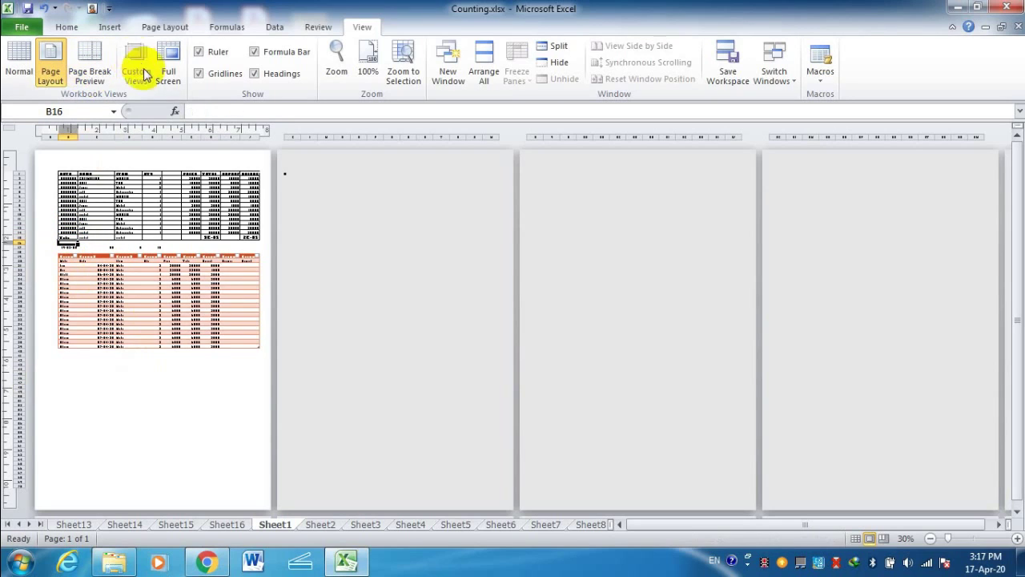
{"action": "left_click", "coordinate": [165, 28]}
{"action": "left_click", "coordinate": [257, 76]}
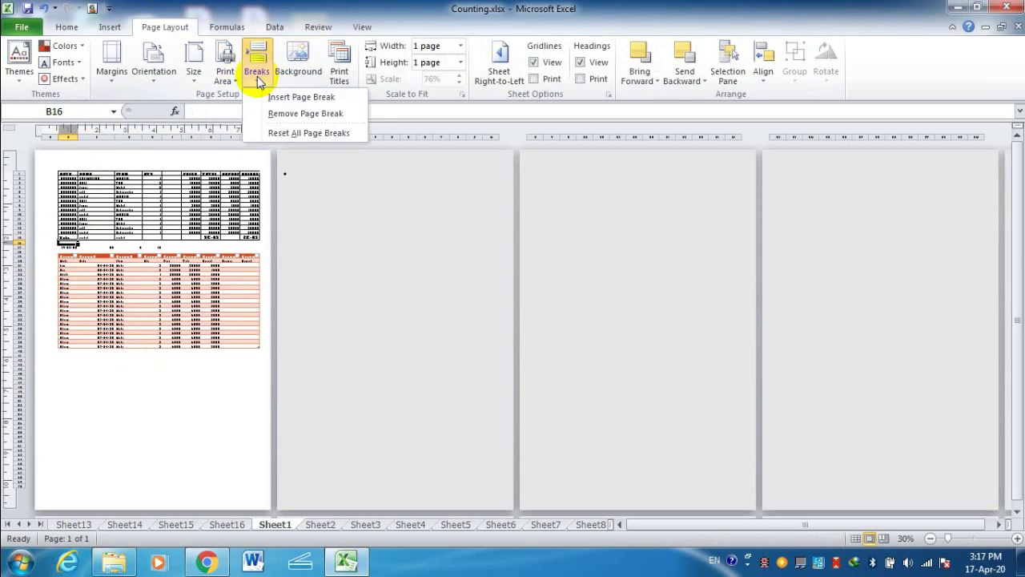
{"action": "left_click", "coordinate": [300, 97]}
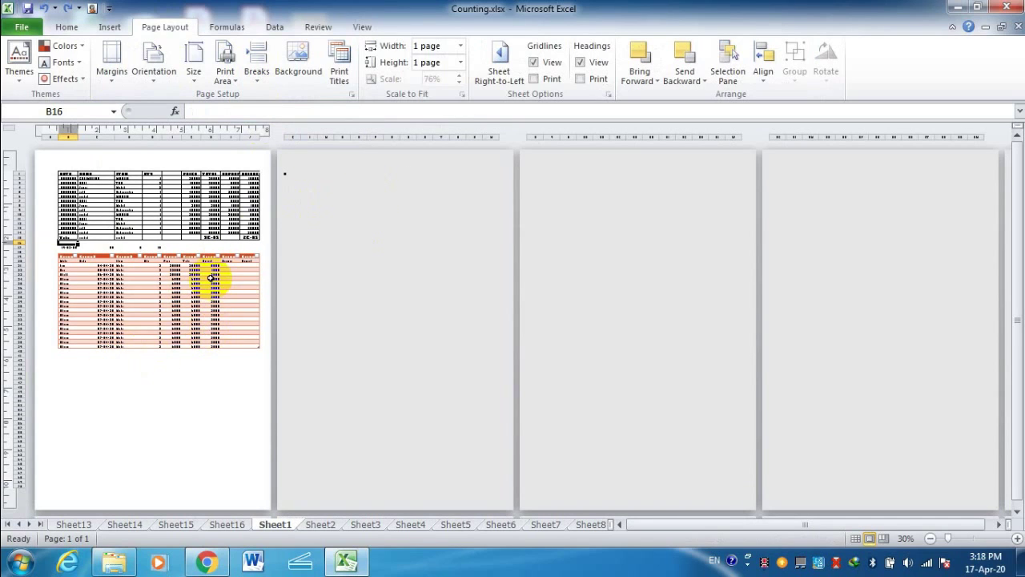
{"action": "left_click", "coordinate": [255, 76]}
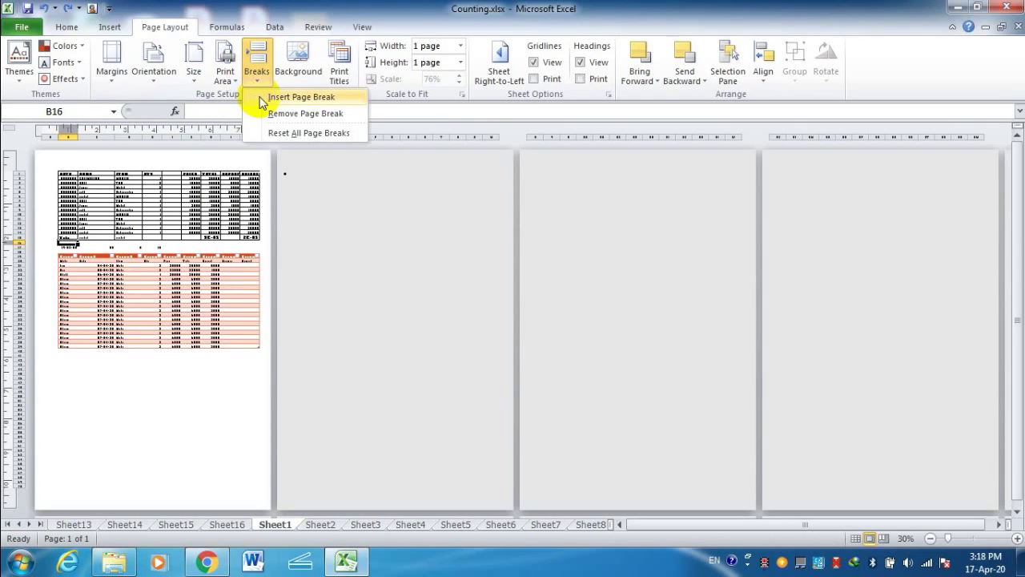
{"action": "left_click", "coordinate": [264, 99]}
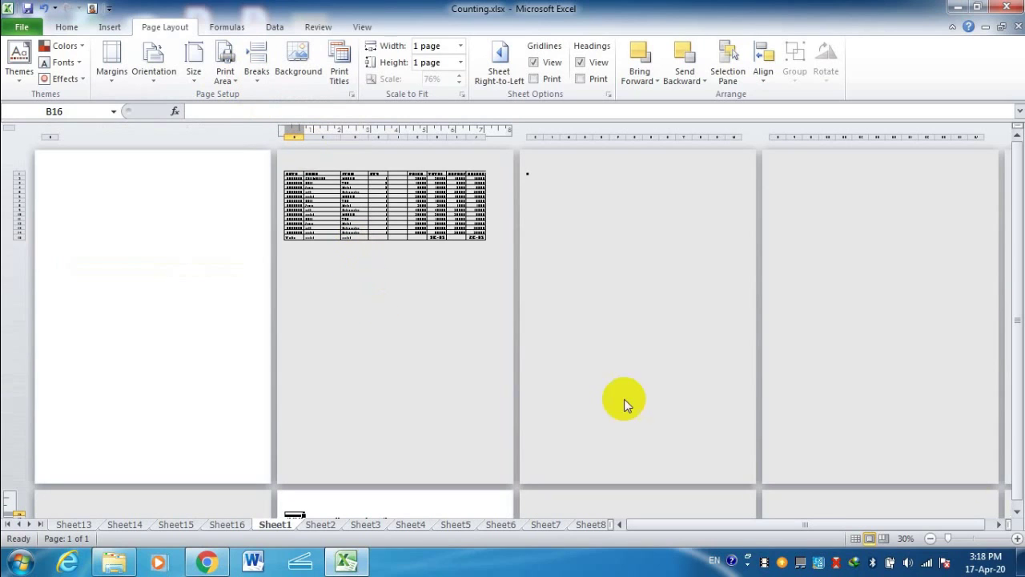
- Examine at 80% zoom how the page break separates the upper table from the lower table
{"action": "left_click", "coordinate": [1017, 539]}
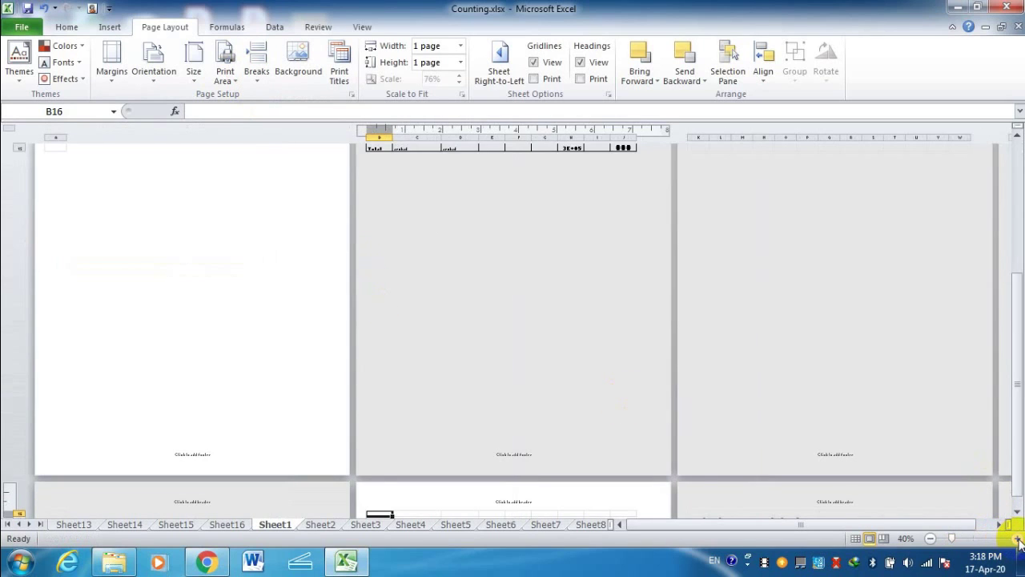
{"action": "left_click", "coordinate": [1017, 539]}
{"action": "left_click", "coordinate": [1018, 539]}
{"action": "left_click", "coordinate": [1017, 539]}
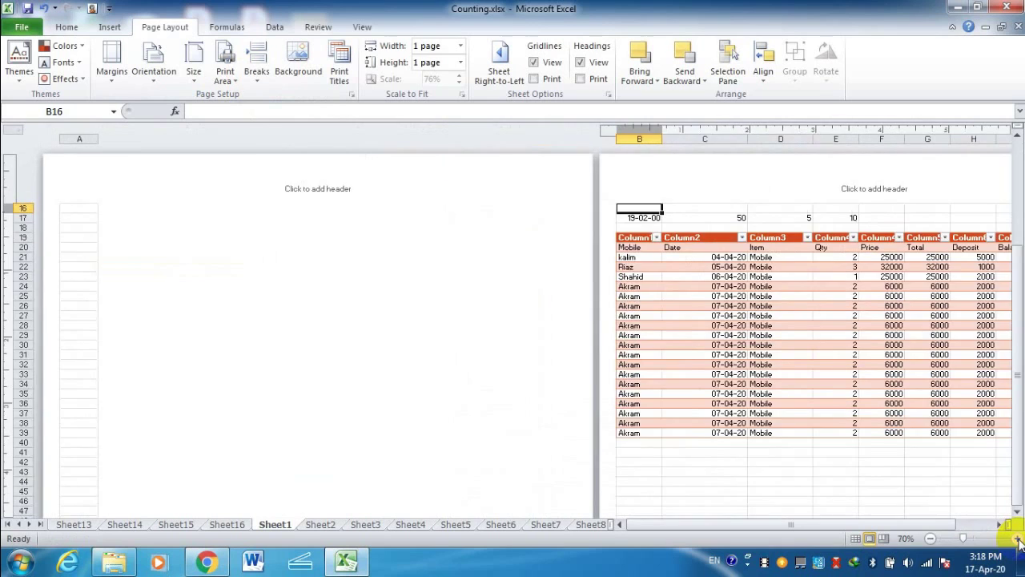
{"action": "left_click", "coordinate": [1017, 539]}
{"action": "scroll", "coordinate": [887, 474], "scroll_direction": "up", "scroll_amount": 5}
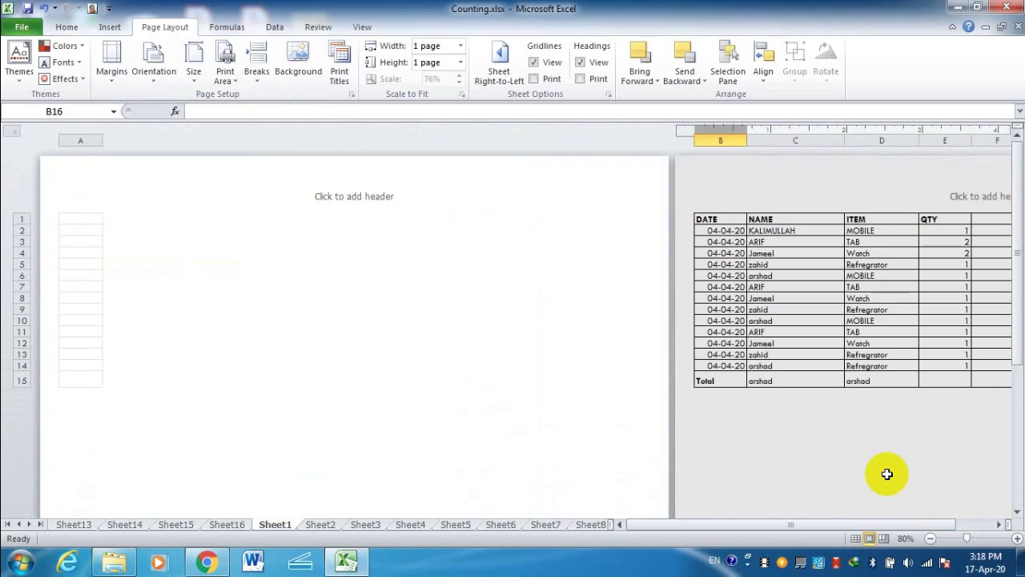
{"action": "left_click_drag", "start_coordinate": [801, 526], "coordinate": [927, 521]}
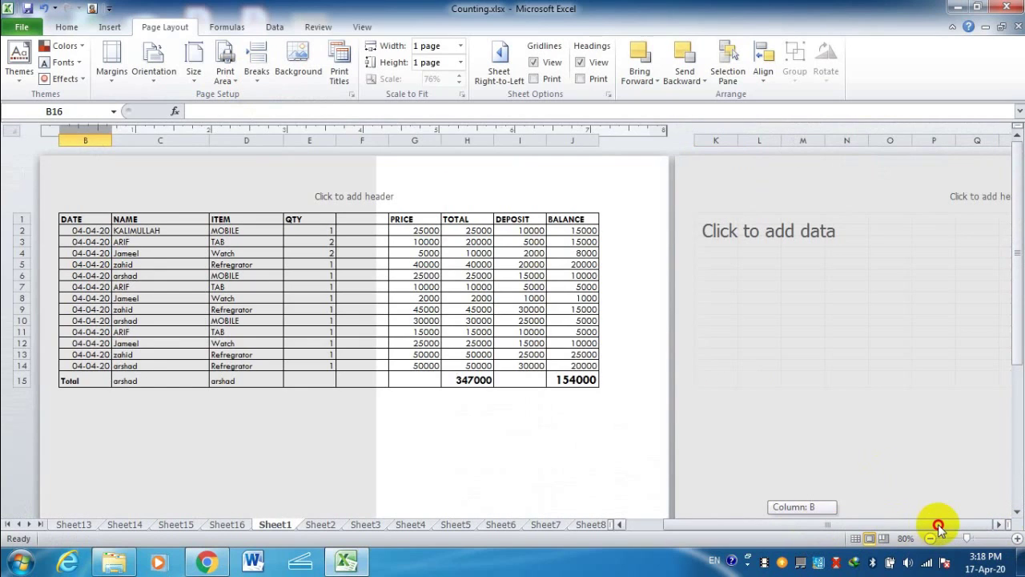
{"action": "scroll", "coordinate": [442, 415], "scroll_direction": "down", "scroll_amount": 5}
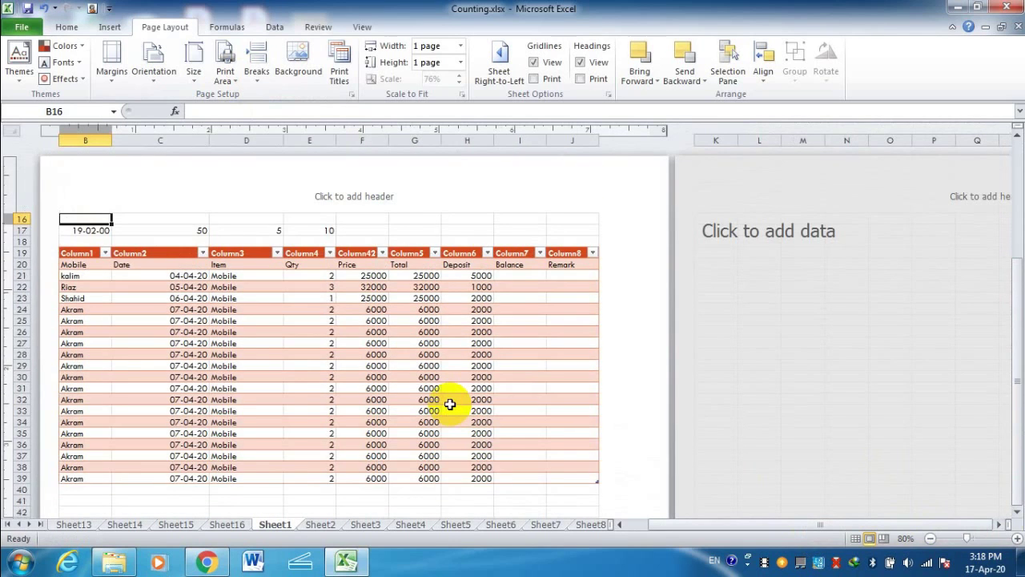
{"action": "scroll", "coordinate": [451, 405], "scroll_direction": "up", "scroll_amount": 5}
{"action": "scroll", "coordinate": [450, 410], "scroll_direction": "down", "scroll_amount": 5}
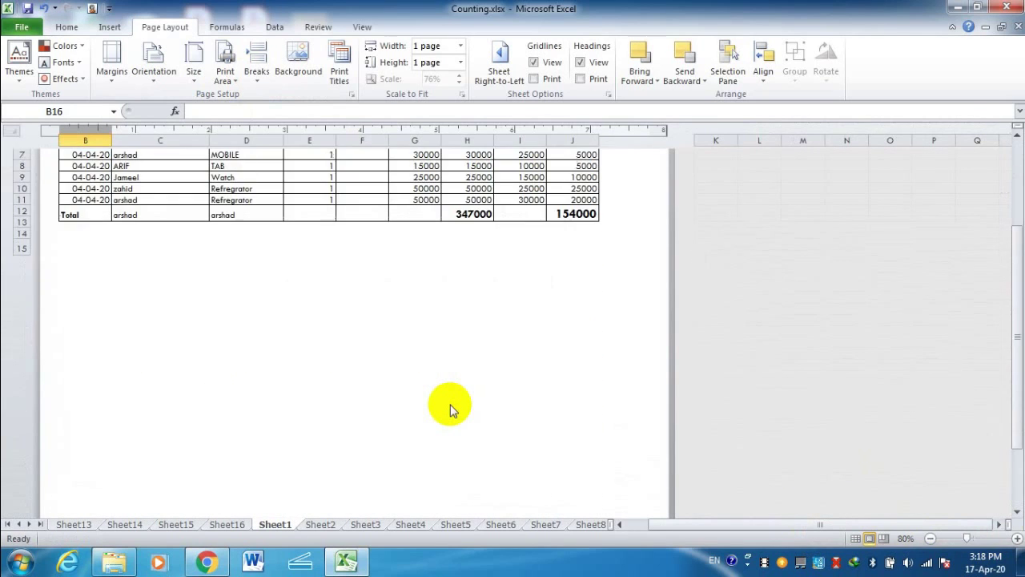
{"action": "scroll", "coordinate": [450, 410], "scroll_direction": "up", "scroll_amount": 5}
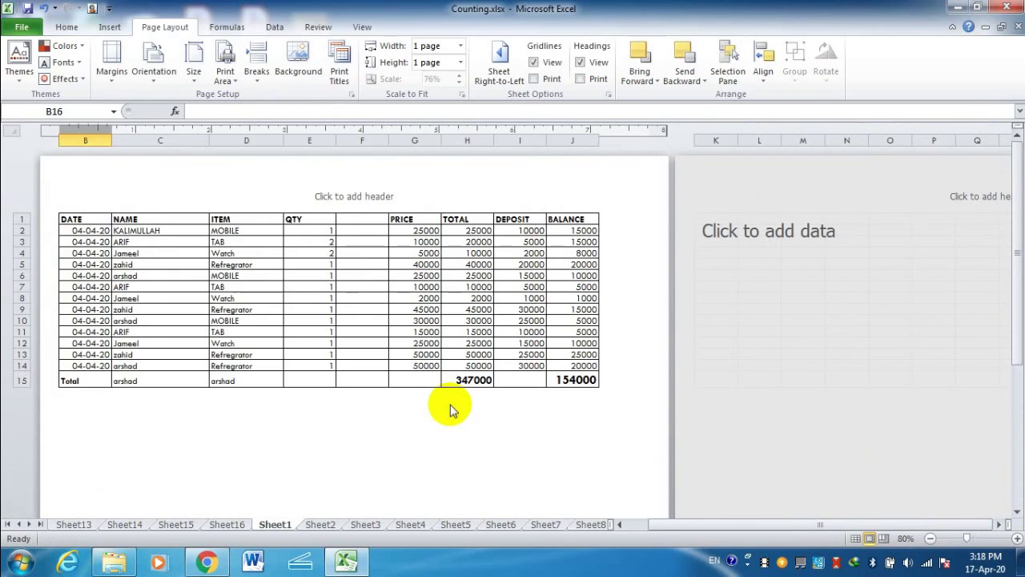
{"action": "scroll", "coordinate": [450, 410], "scroll_direction": "down", "scroll_amount": 6}
{"action": "scroll", "coordinate": [450, 405], "scroll_direction": "up", "scroll_amount": 2}
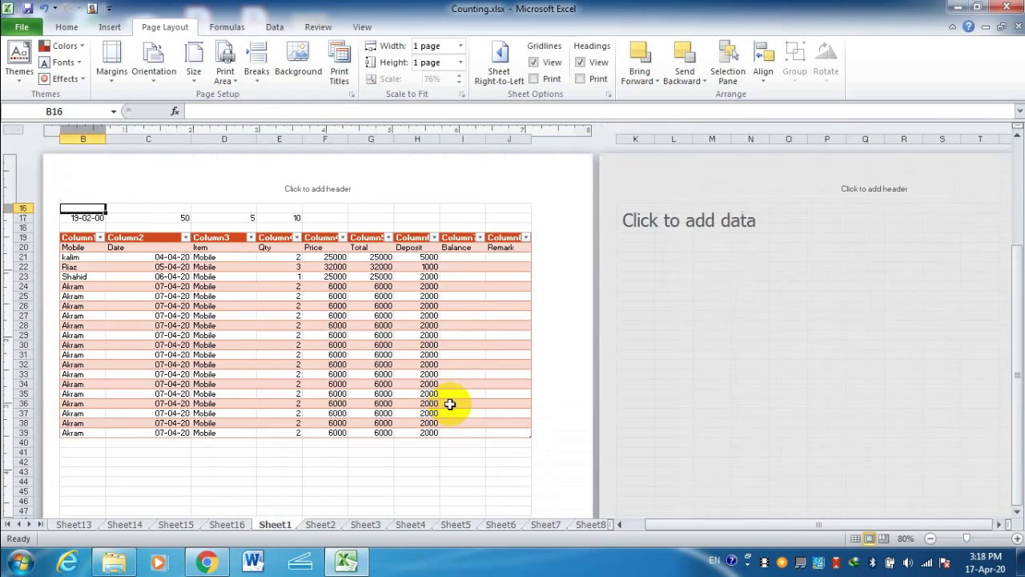
- Look over the whole arrangement of pages on Sheet1 at 30% and 20% zoom
{"action": "scroll", "coordinate": [450, 405], "scroll_direction": "down", "scroll_amount": 4, "text": "ctrl"}
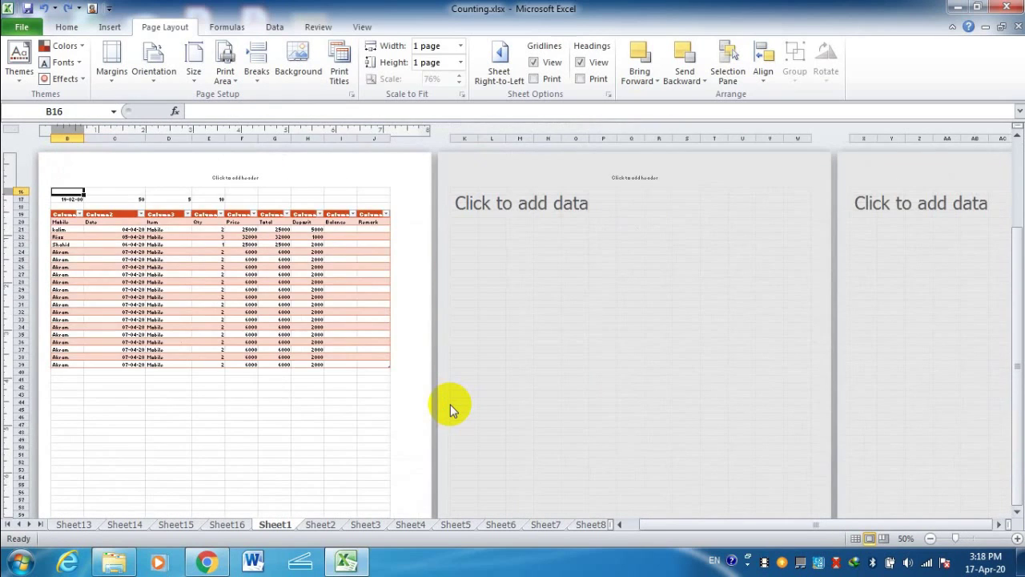
{"action": "scroll", "coordinate": [450, 404], "scroll_direction": "up", "scroll_amount": 3}
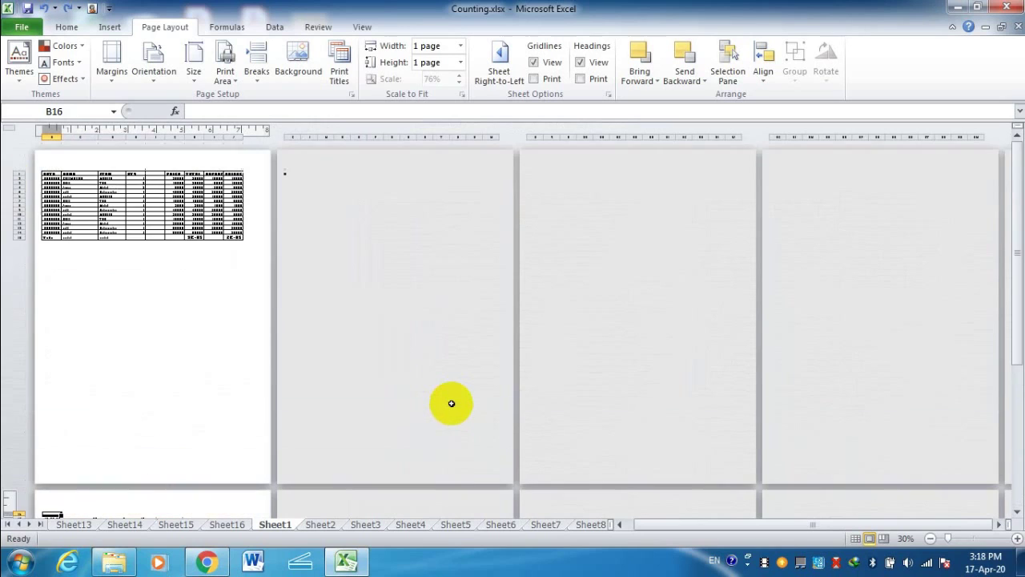
{"action": "scroll", "coordinate": [452, 404], "scroll_direction": "down", "scroll_amount": 3}
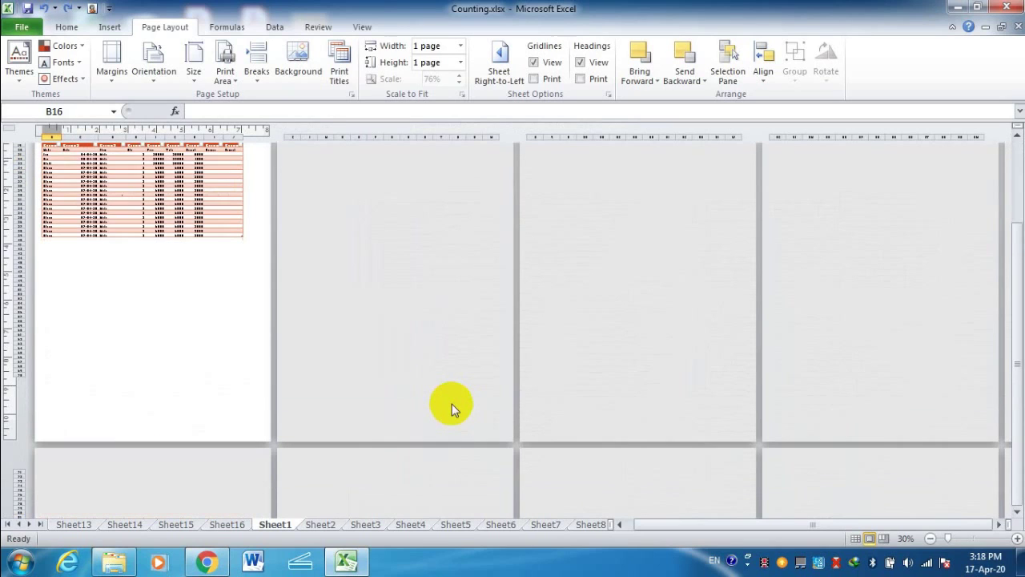
{"action": "left_click", "coordinate": [930, 539]}
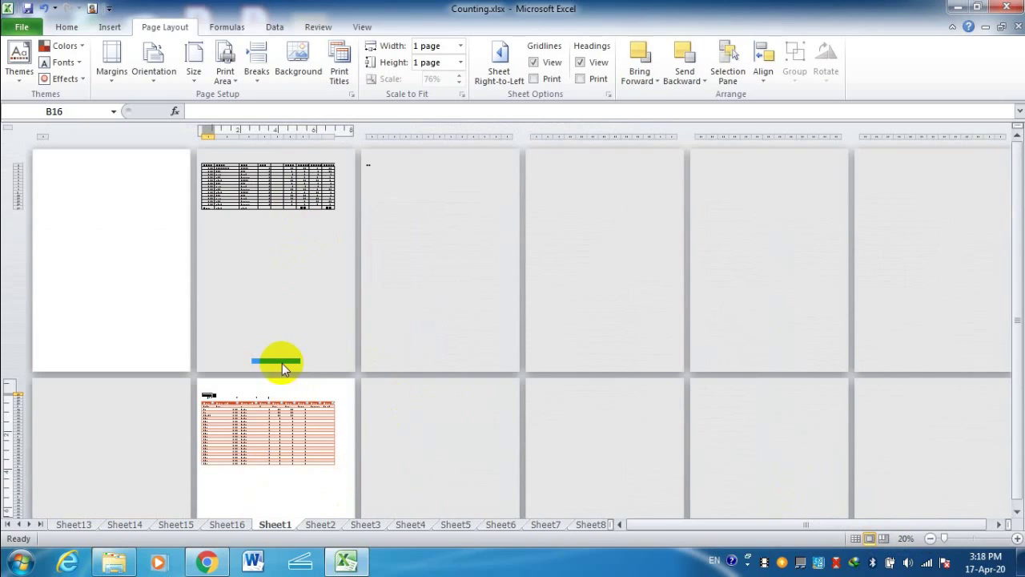
{"action": "scroll", "coordinate": [282, 363], "scroll_direction": "up", "scroll_amount": 1}
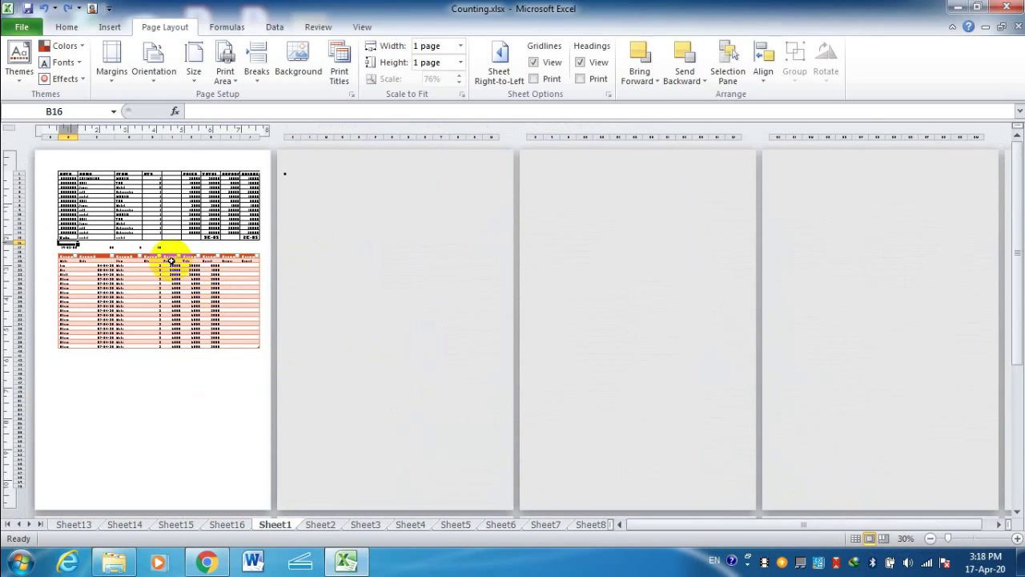
- Insert a page break at cell B30 and check how it divides the lower table between pages
{"action": "left_click", "coordinate": [171, 426]}
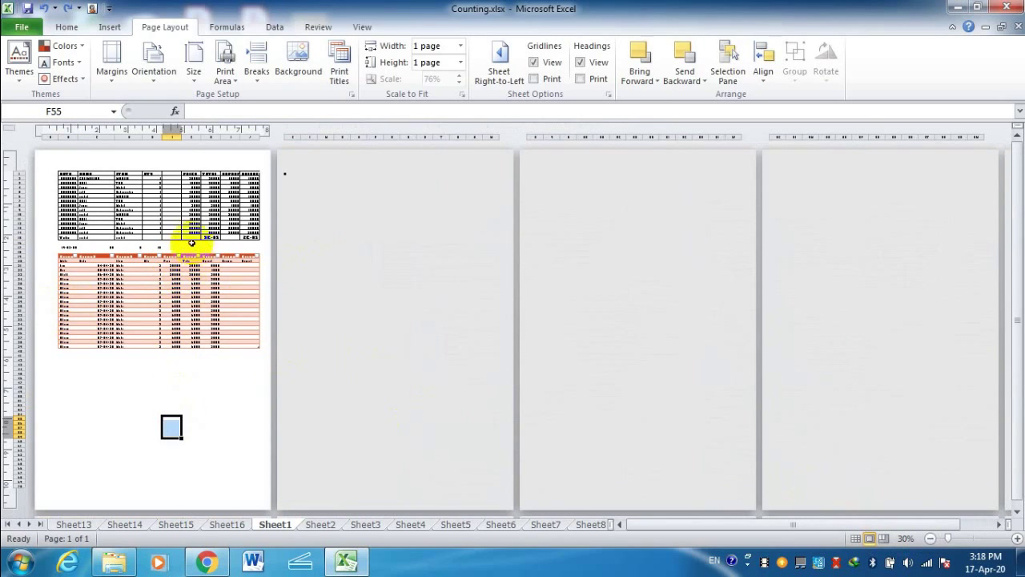
{"action": "left_click", "coordinate": [64, 309]}
{"action": "left_click", "coordinate": [96, 407]}
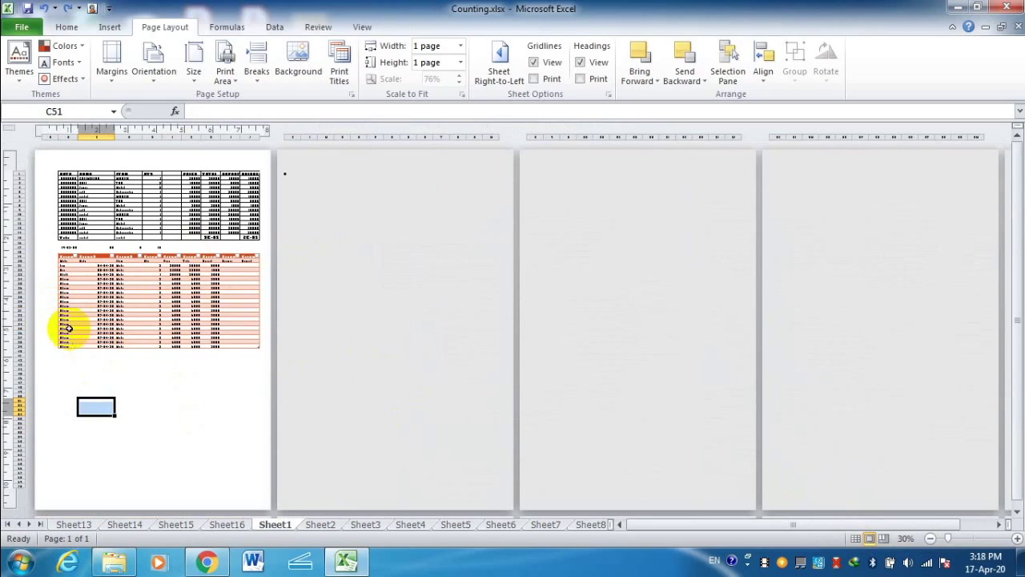
{"action": "left_click_drag", "start_coordinate": [64, 310], "coordinate": [66, 329]}
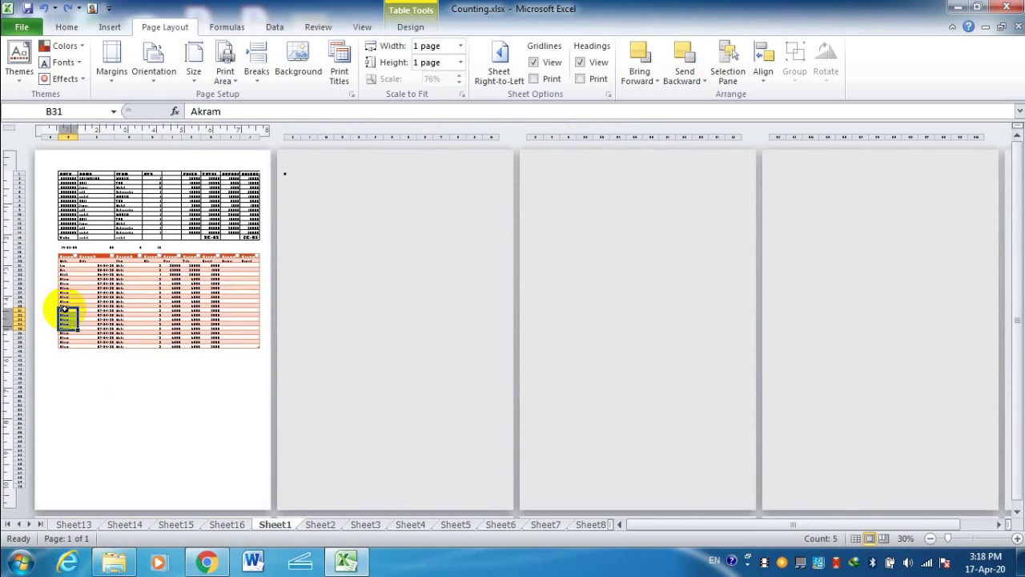
{"action": "left_click", "coordinate": [66, 305]}
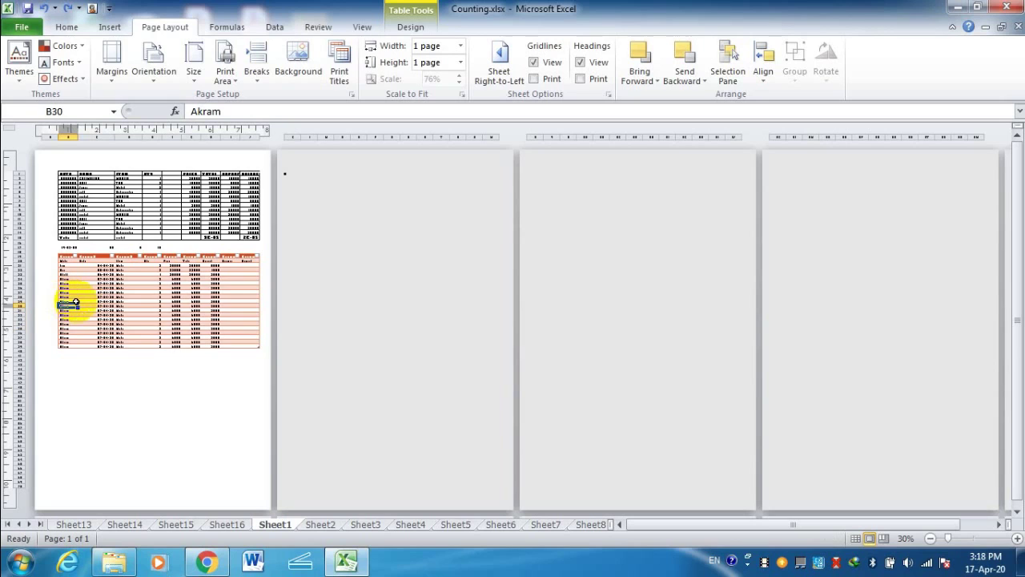
{"action": "left_click", "coordinate": [254, 74]}
{"action": "left_click", "coordinate": [266, 98]}
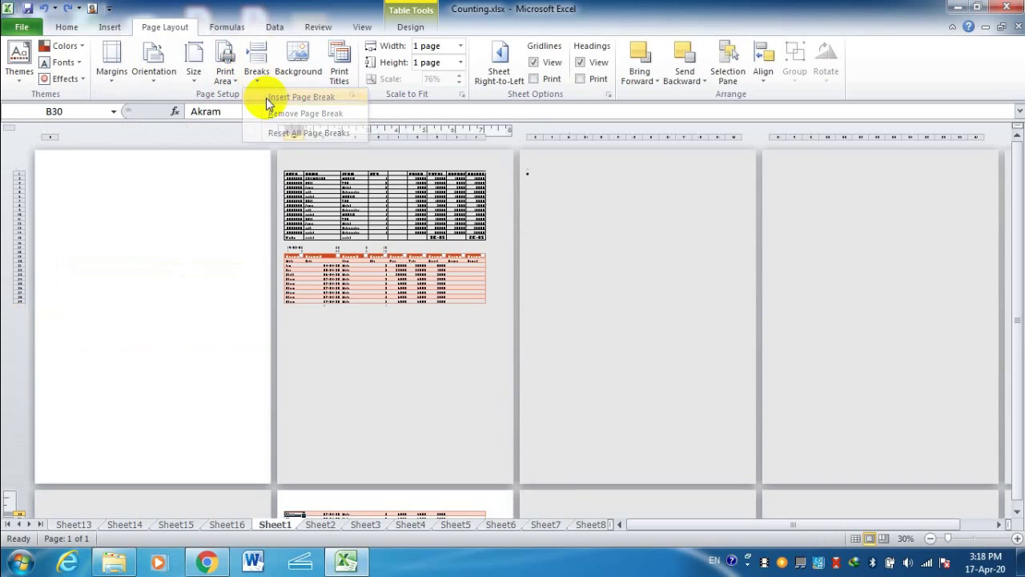
{"action": "scroll", "coordinate": [298, 323], "scroll_direction": "down", "scroll_amount": 2}
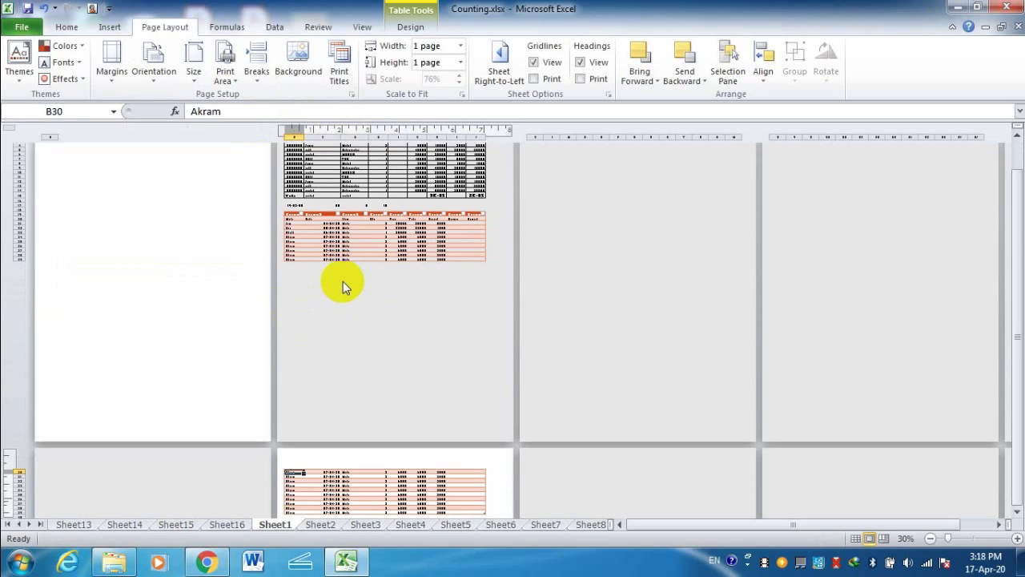
{"action": "scroll", "coordinate": [342, 281], "scroll_direction": "down", "scroll_amount": 1}
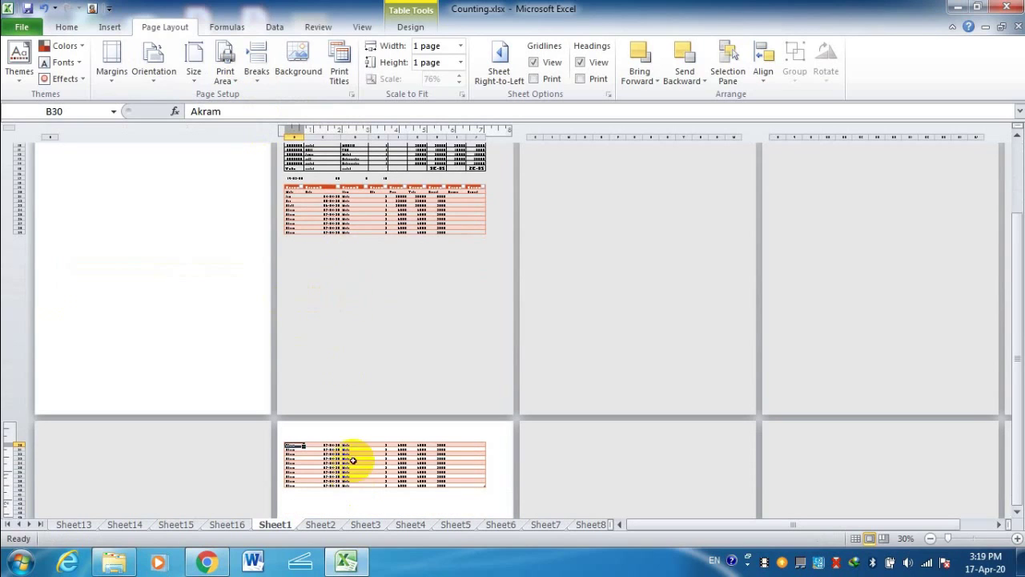
{"action": "scroll", "coordinate": [372, 365], "scroll_direction": "up", "scroll_amount": 2}
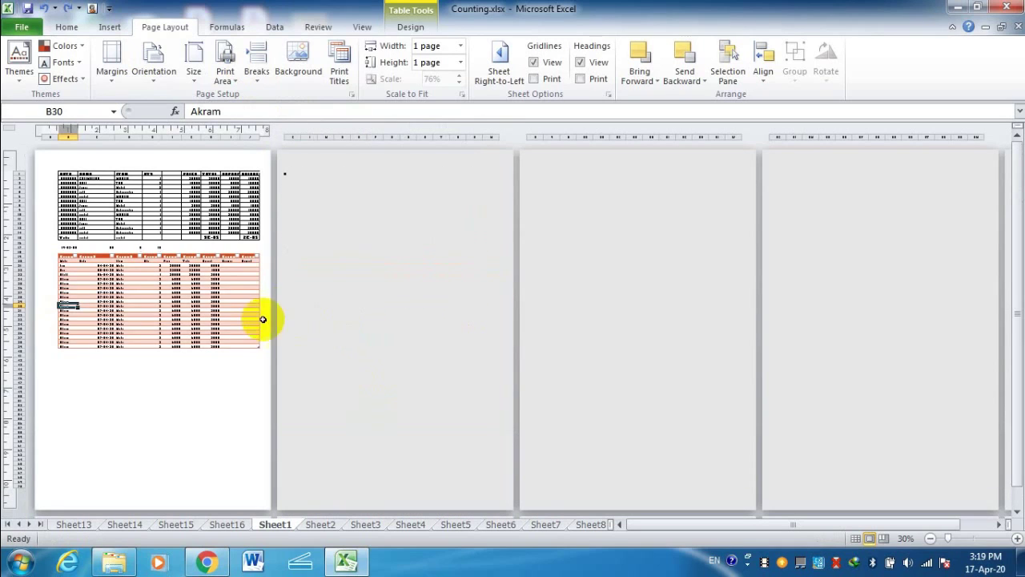
- Enlarge the Page Layout view of Sheet1 to 60% zoom to view both tables
{"action": "left_click", "coordinate": [1017, 538]}
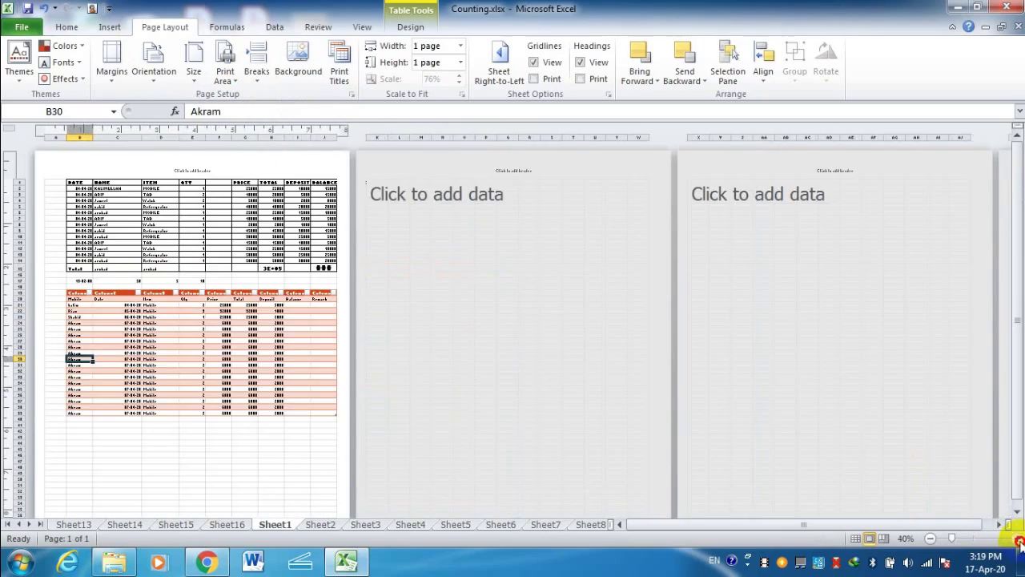
{"action": "left_click", "coordinate": [1018, 538]}
{"action": "left_click", "coordinate": [1018, 538]}
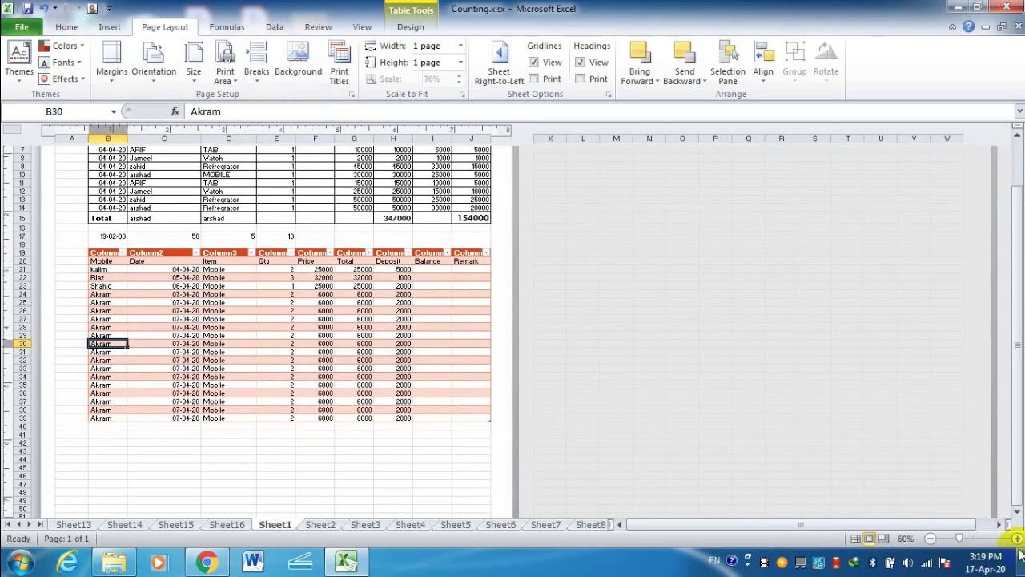
- Insert a page break at cell B18 between the two tables and view the resulting pages at 10% zoom
{"action": "left_click", "coordinate": [1017, 538]}
{"action": "left_click", "coordinate": [1016, 541]}
{"action": "scroll", "coordinate": [366, 297], "scroll_direction": "down", "scroll_amount": 3}
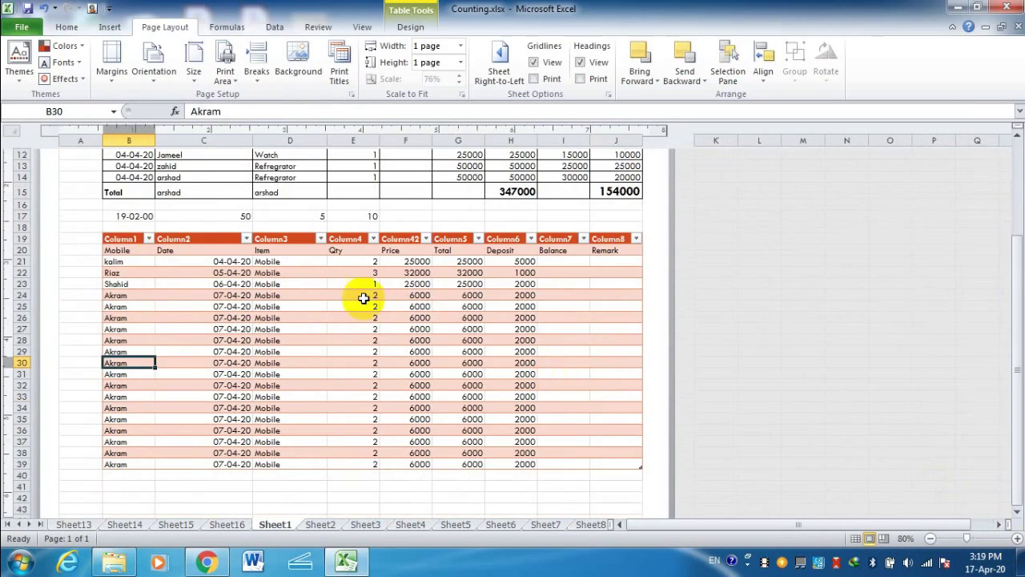
{"action": "left_click", "coordinate": [124, 226]}
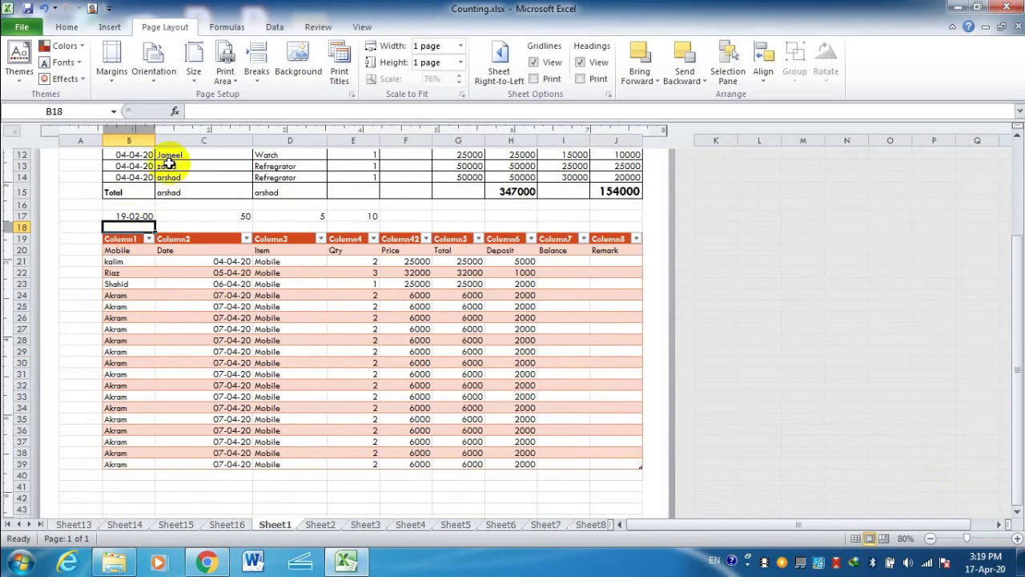
{"action": "left_click", "coordinate": [266, 77]}
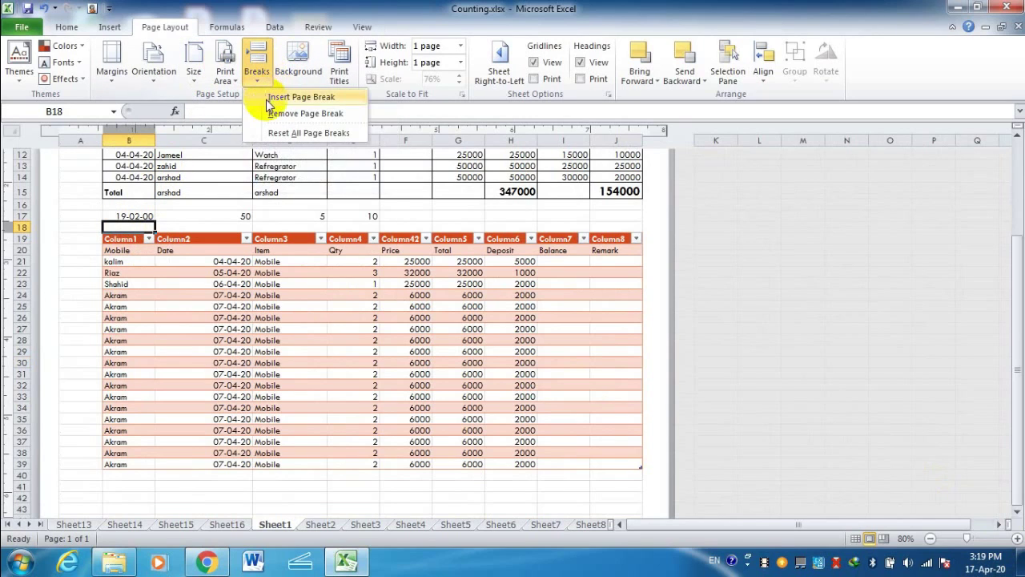
{"action": "left_click", "coordinate": [266, 97]}
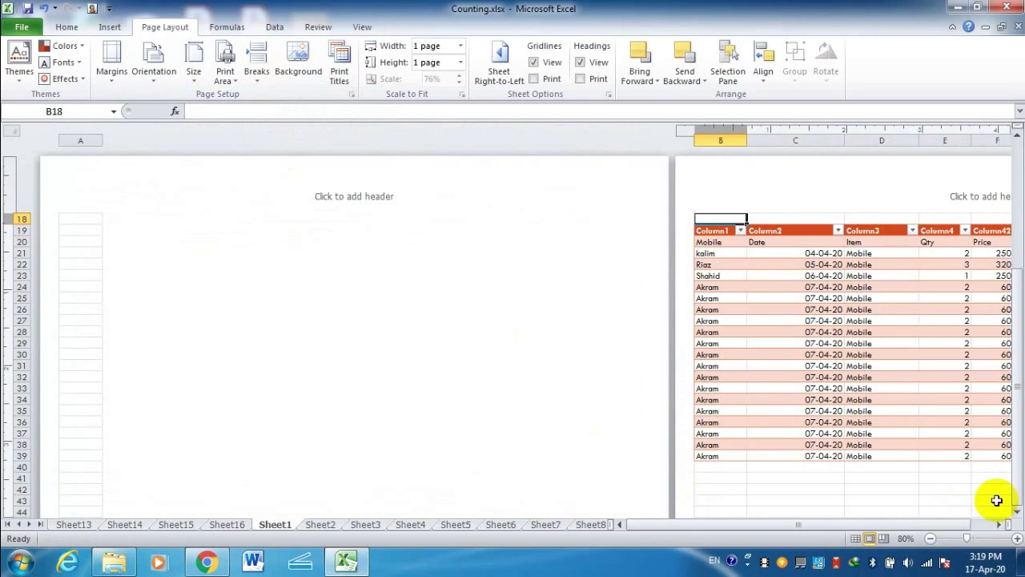
{"action": "left_click", "coordinate": [930, 539]}
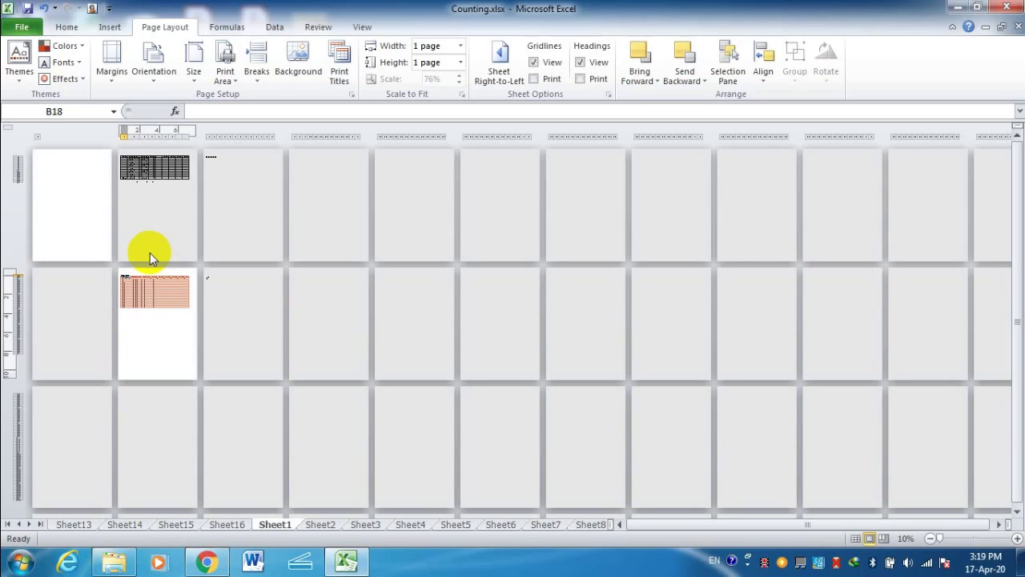
- Undo the page break at cell B18 and look over both tables on Sheet1 at 70% zoom
{"action": "scroll", "coordinate": [150, 253], "scroll_direction": "up", "scroll_amount": 5}
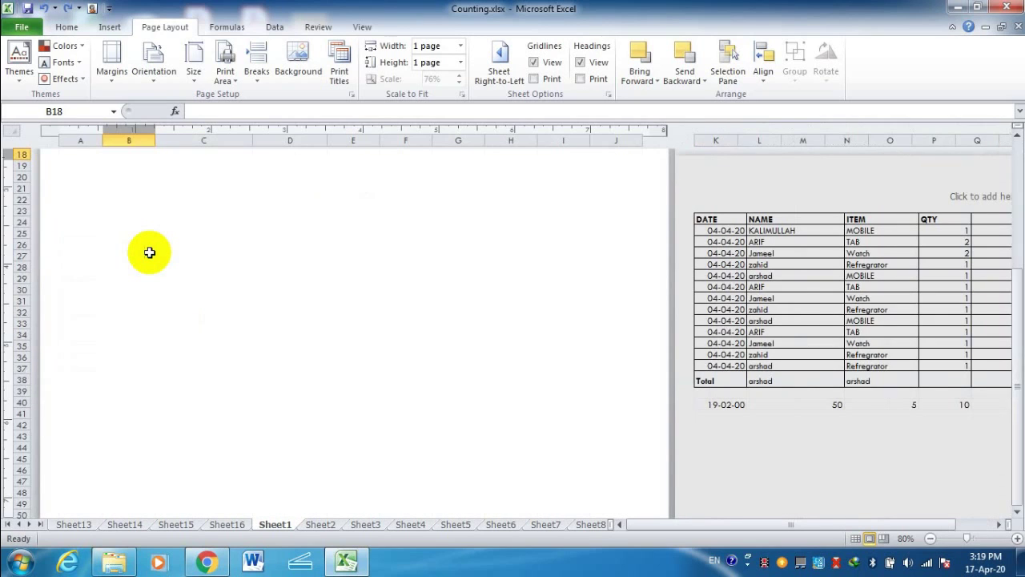
{"action": "scroll", "coordinate": [150, 253], "scroll_direction": "down", "scroll_amount": 1}
{"action": "left_click", "coordinate": [150, 253]}
{"action": "scroll", "coordinate": [150, 253], "scroll_direction": "up", "scroll_amount": 9}
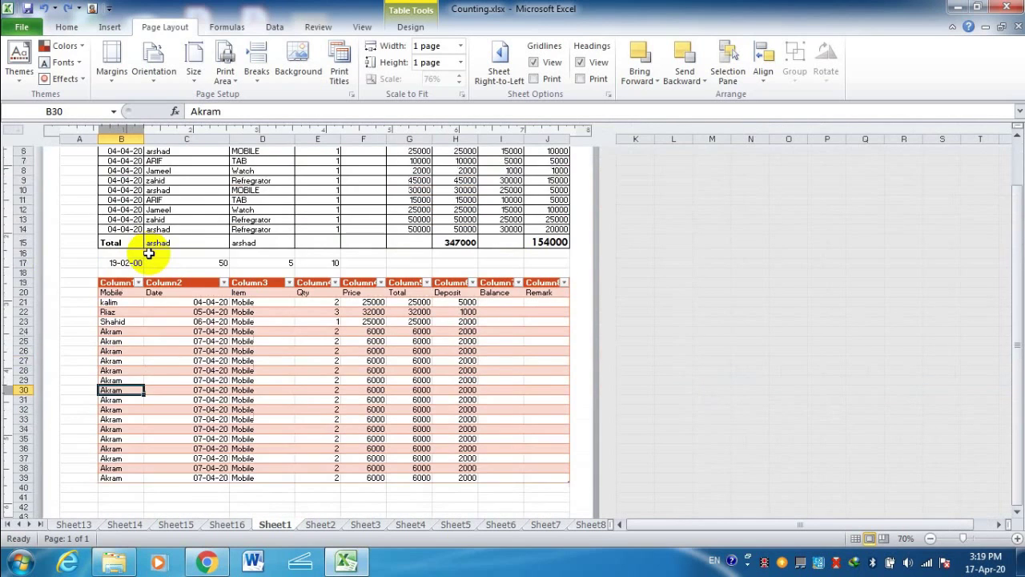
{"action": "scroll", "coordinate": [150, 253], "scroll_direction": "down", "scroll_amount": 5}
{"action": "scroll", "coordinate": [150, 252], "scroll_direction": "up", "scroll_amount": 4}
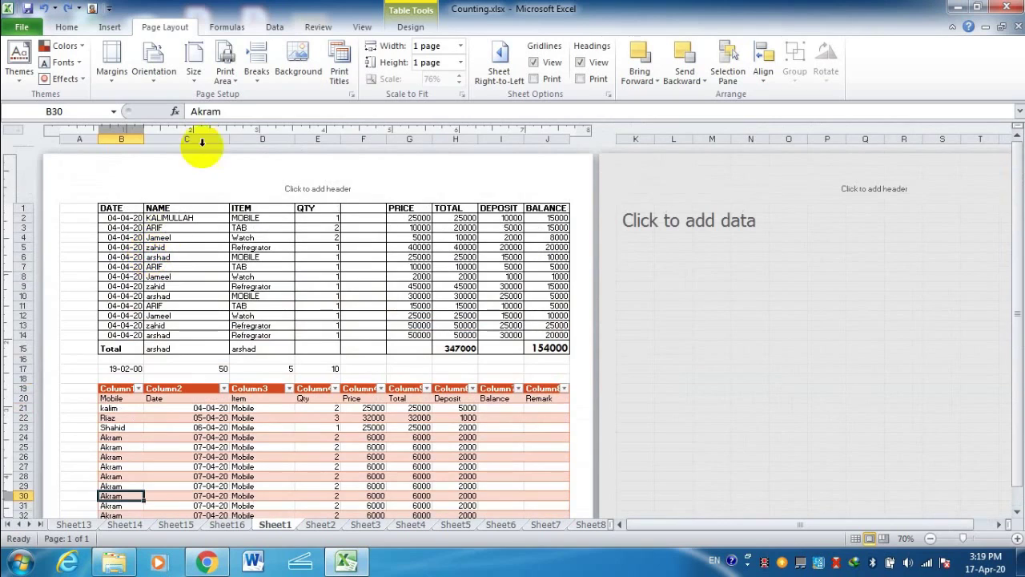
- Remove the page break at cell B30 and reset all page breaks on Sheet1
{"action": "left_click", "coordinate": [257, 76]}
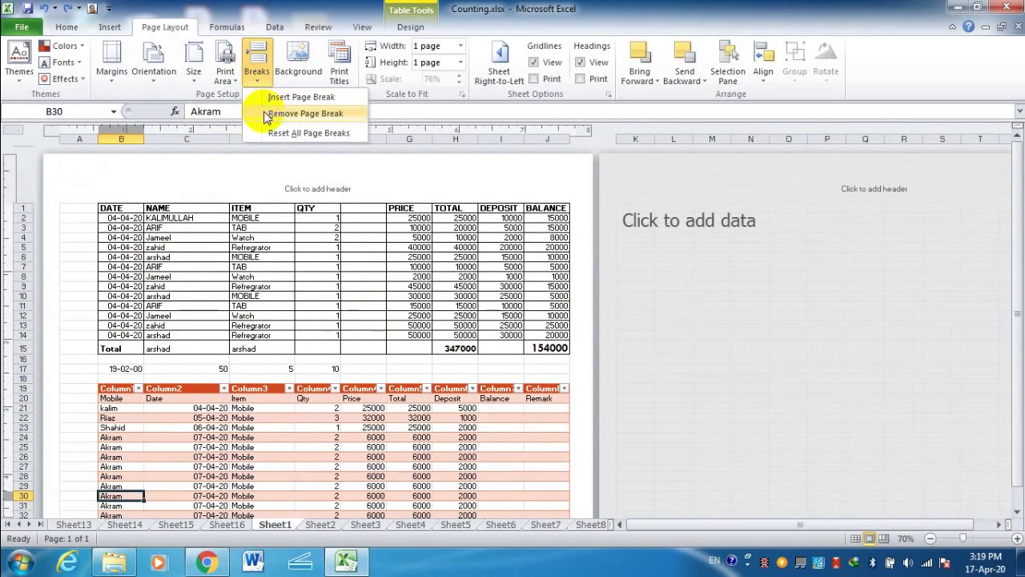
{"action": "left_click", "coordinate": [267, 117]}
{"action": "left_click", "coordinate": [258, 64]}
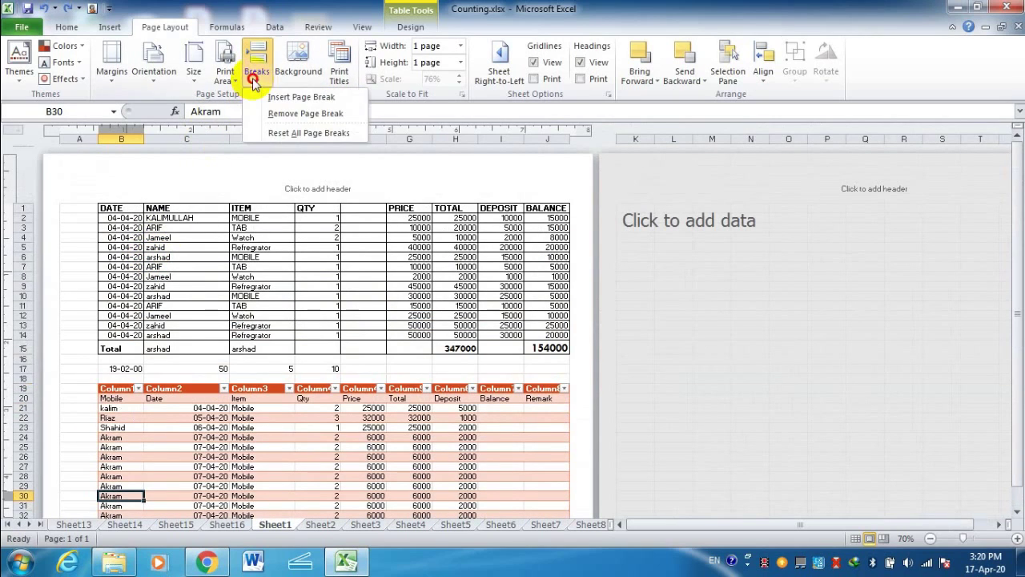
{"action": "left_click", "coordinate": [270, 133]}
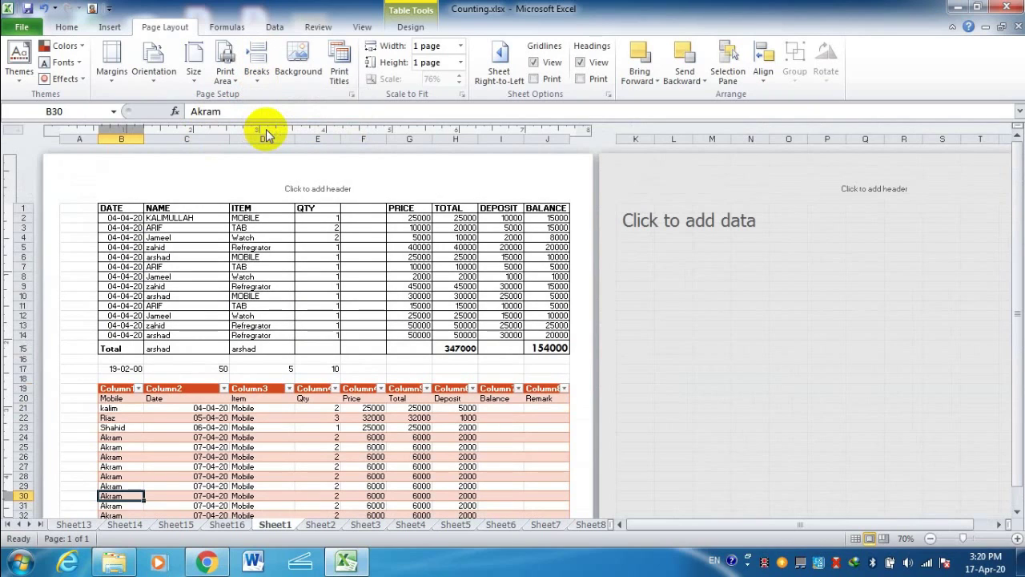
- Set the portrait PNG picture from the Desktop as the sheet background of Sheet1
{"action": "left_click", "coordinate": [297, 64]}
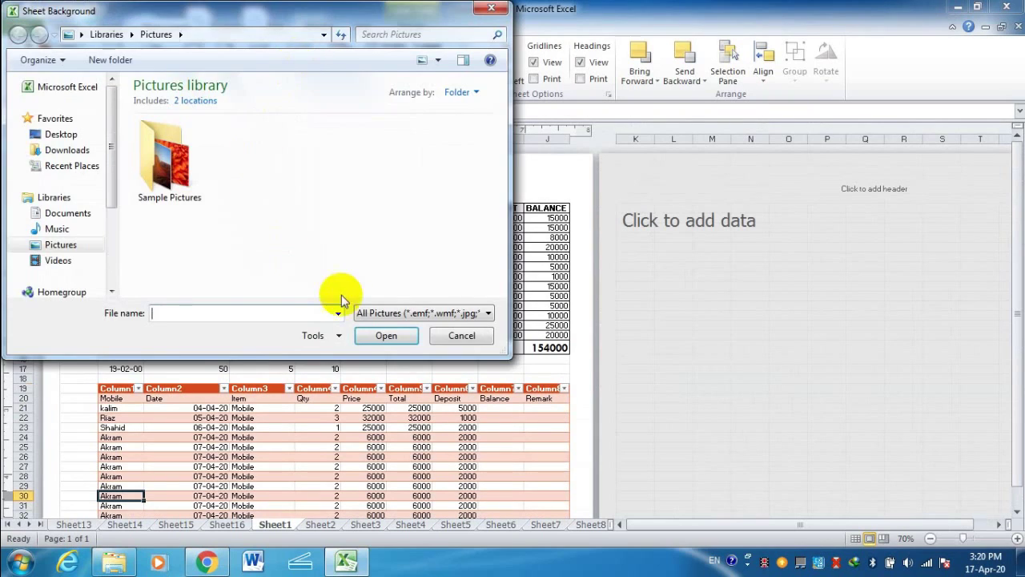
{"action": "left_click", "coordinate": [64, 135]}
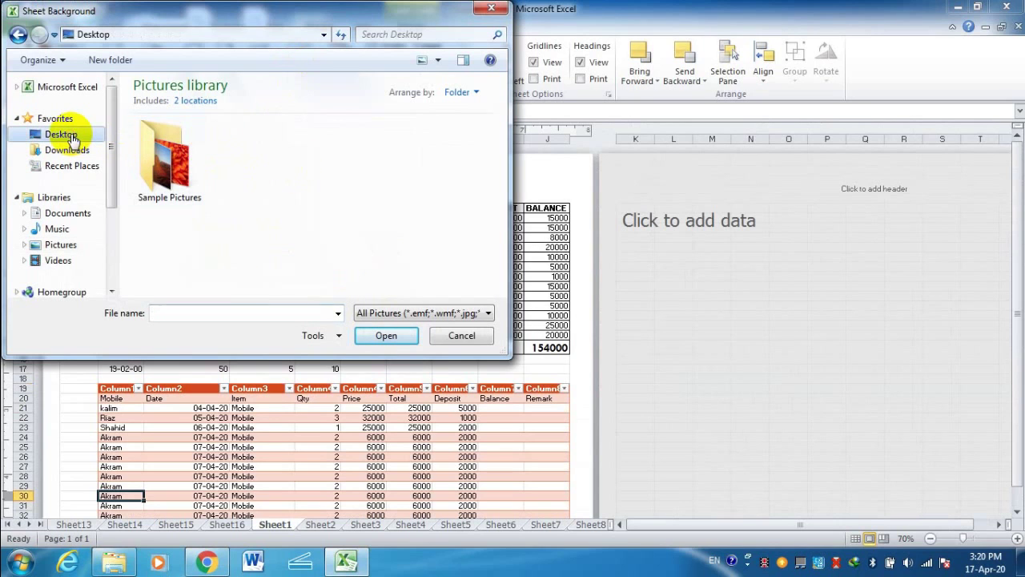
{"action": "left_click_drag", "start_coordinate": [498, 122], "coordinate": [506, 229]}
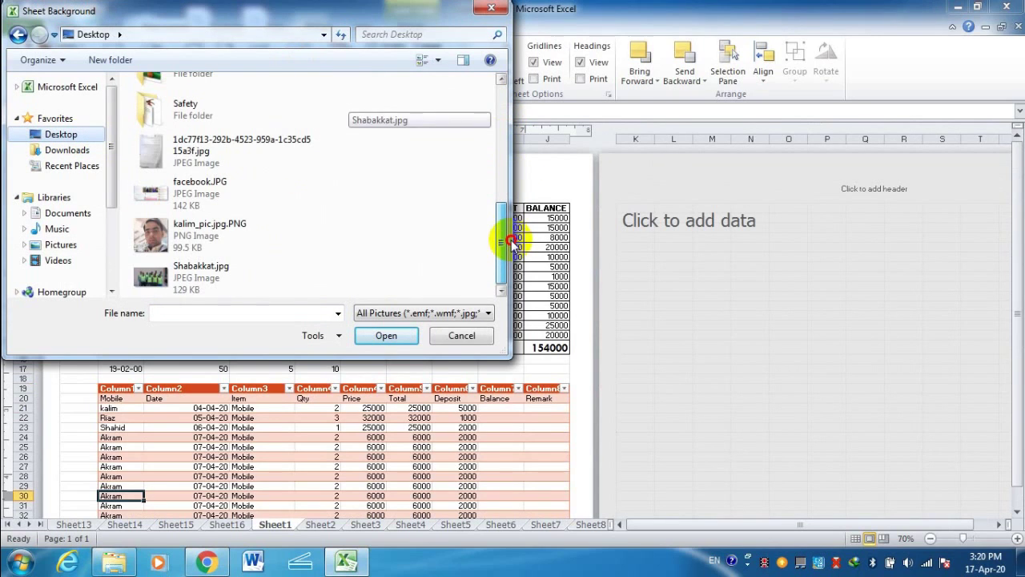
{"action": "double_click", "coordinate": [256, 236]}
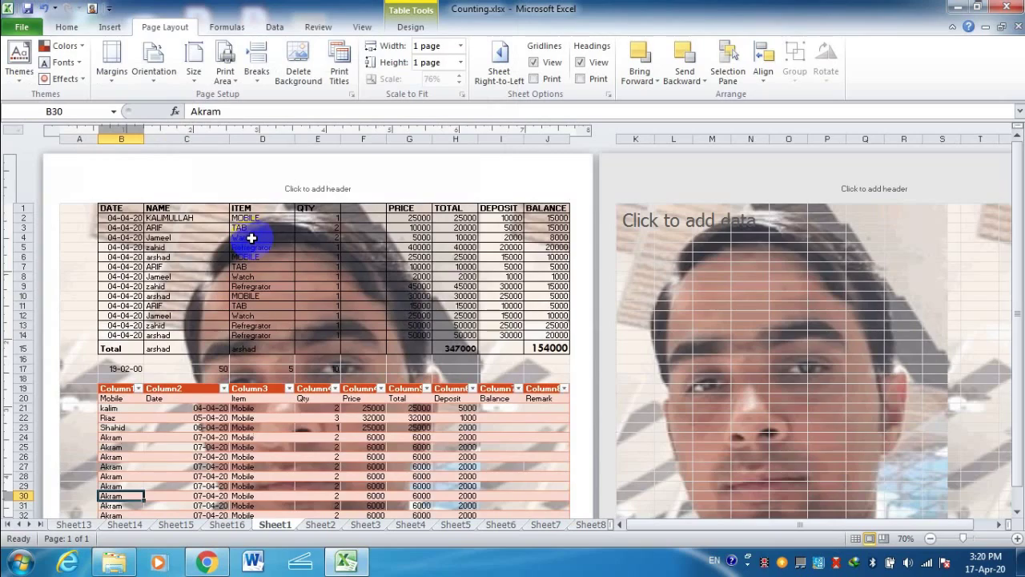
- Examine at 40% zoom how the background picture repeats across the pages of Sheet1
{"action": "scroll", "coordinate": [401, 286], "scroll_direction": "down", "scroll_amount": 15}
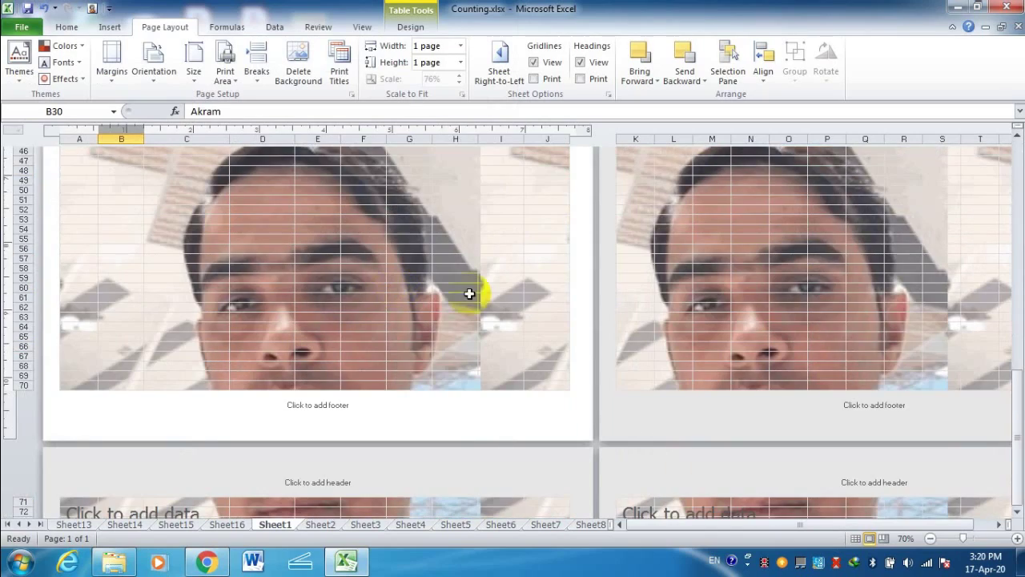
{"action": "left_click", "coordinate": [931, 539]}
{"action": "left_click", "coordinate": [931, 539]}
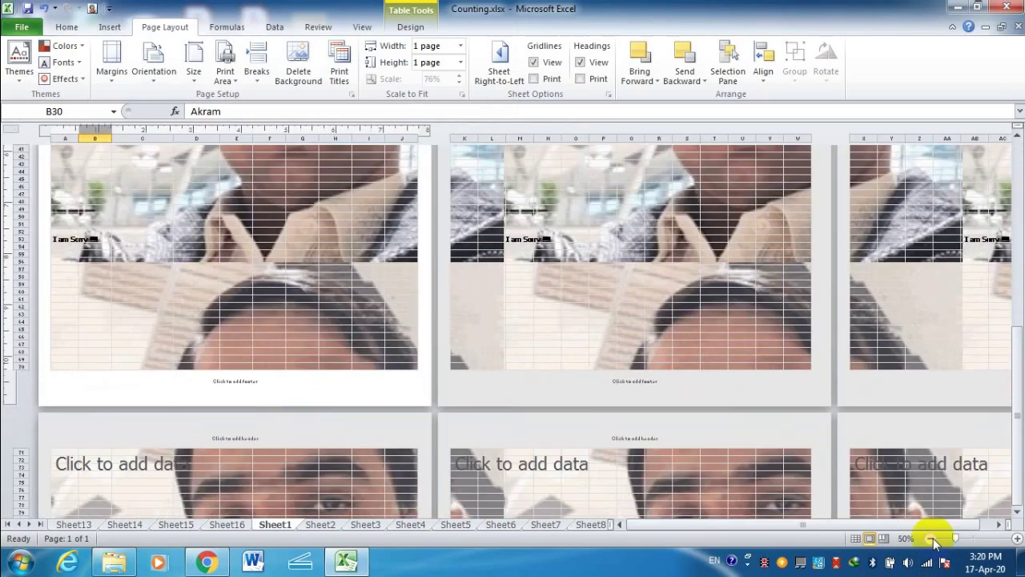
{"action": "left_click", "coordinate": [931, 539]}
{"action": "scroll", "coordinate": [320, 409], "scroll_direction": "down", "scroll_amount": 12}
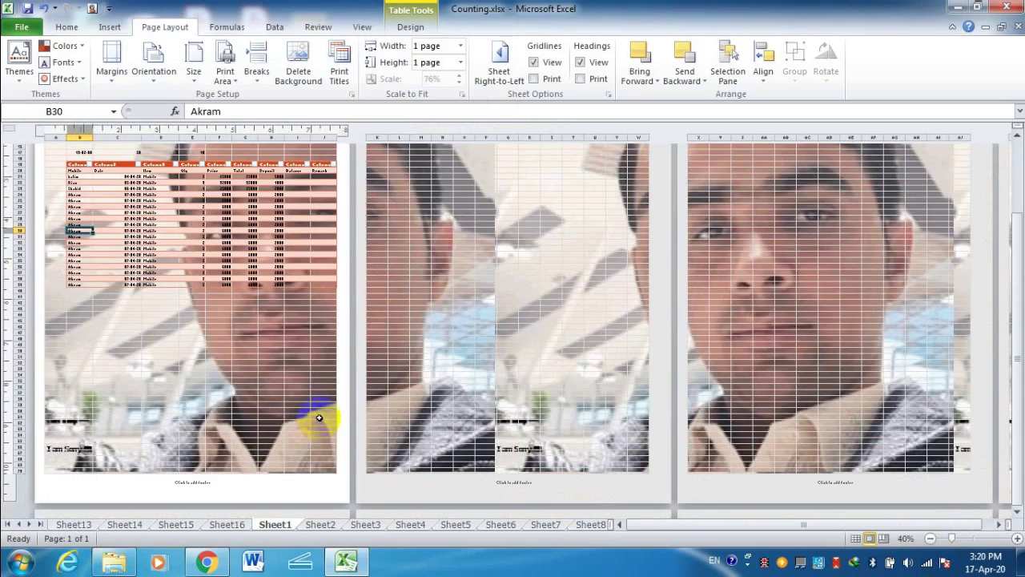
{"action": "left_click", "coordinate": [425, 232]}
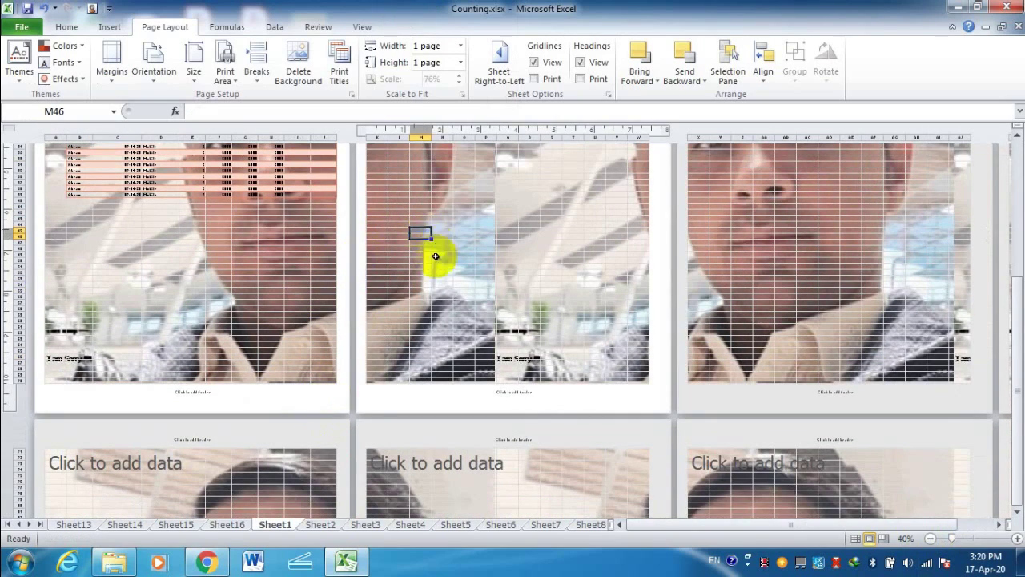
{"action": "scroll", "coordinate": [435, 251], "scroll_direction": "up", "scroll_amount": 3}
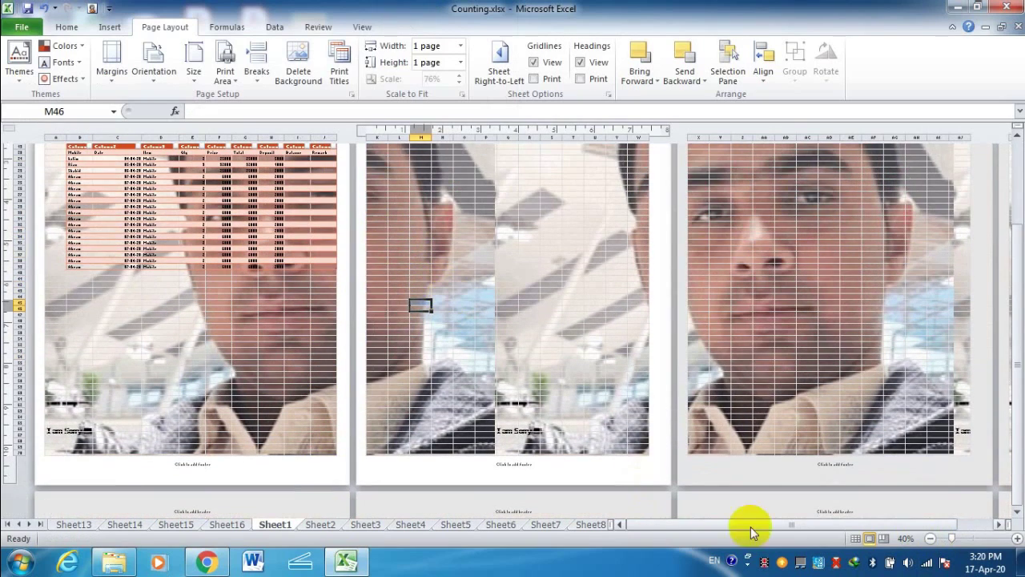
- Switch Sheet1 to Normal view and enlarge it to 100% zoom
{"action": "left_click", "coordinate": [362, 26]}
{"action": "left_click", "coordinate": [19, 58]}
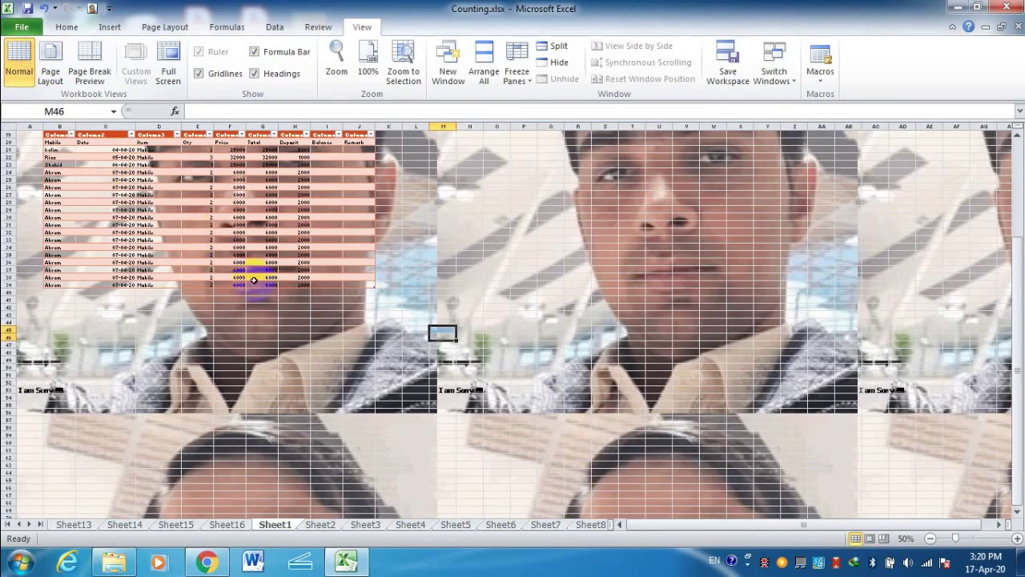
{"action": "scroll", "coordinate": [264, 284], "scroll_direction": "up", "scroll_amount": 6}
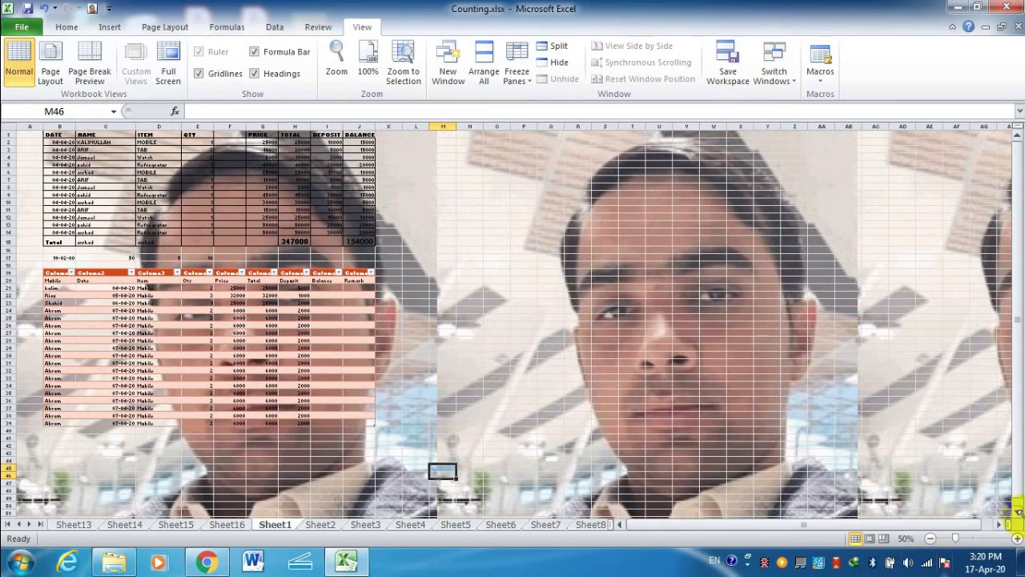
{"action": "left_click", "coordinate": [1018, 538]}
{"action": "left_click", "coordinate": [1018, 538]}
{"action": "left_click", "coordinate": [1018, 538]}
{"action": "left_click", "coordinate": [1017, 538]}
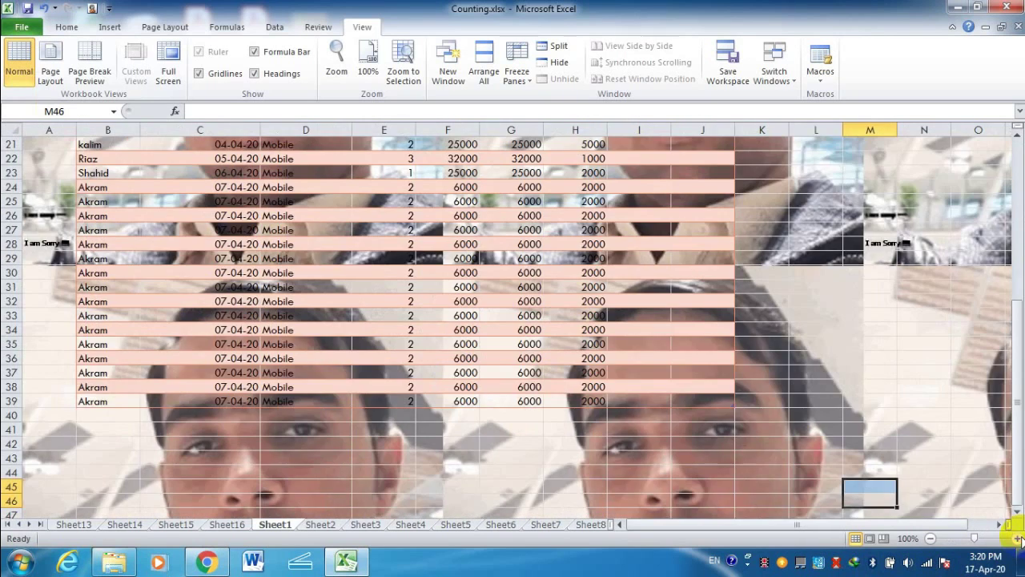
{"action": "left_click", "coordinate": [1018, 538]}
- Enter "asaSA" in cell C45 and "Asa" in cell E48, and check the print preview of Sheet1
{"action": "left_click", "coordinate": [206, 273]}
{"action": "type", "text": "asaSA"}
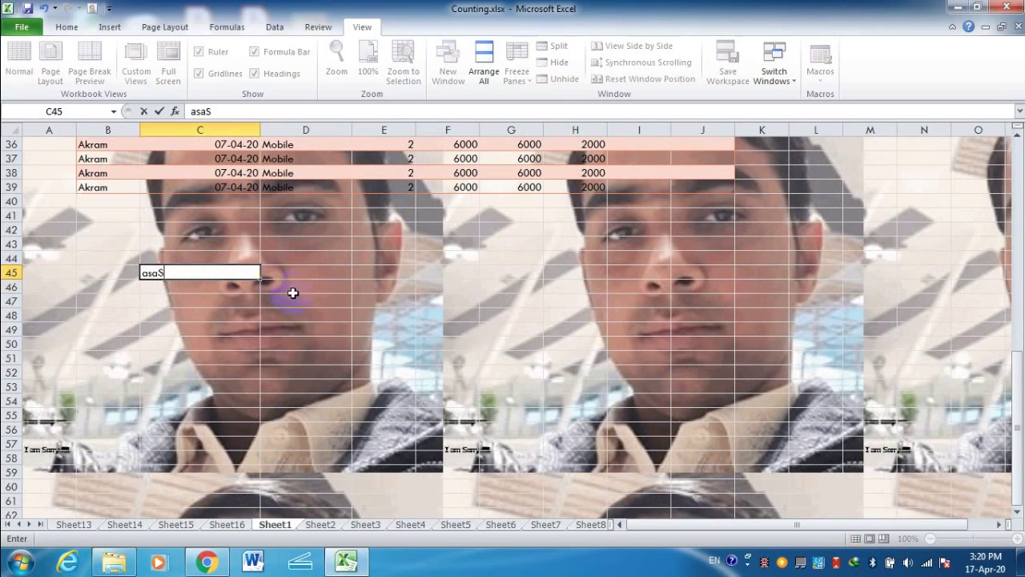
{"action": "left_click", "coordinate": [379, 316]}
{"action": "type", "text": "Asa"}
{"action": "left_click", "coordinate": [433, 257]}
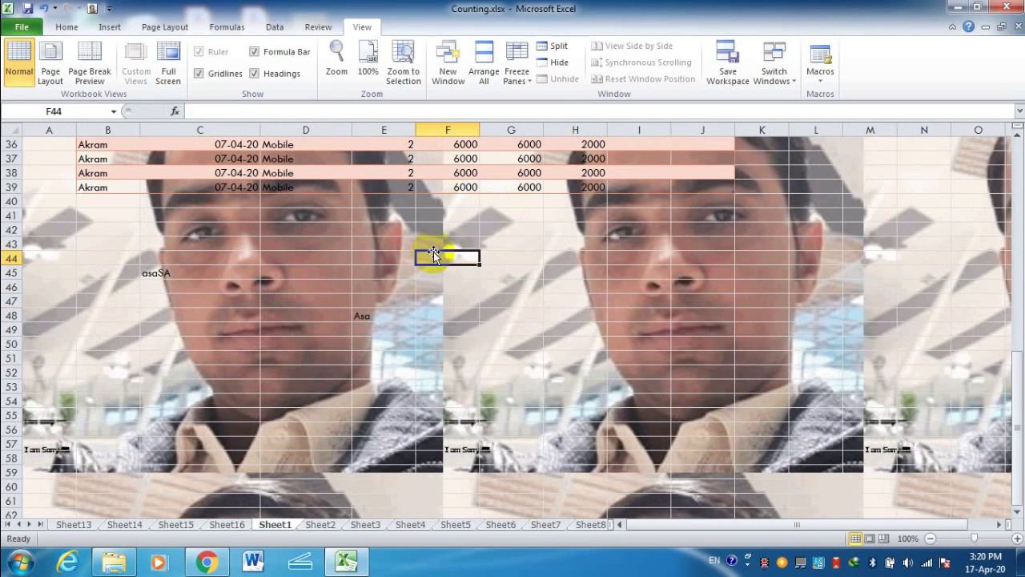
{"action": "key", "text": "ctrl+p"}
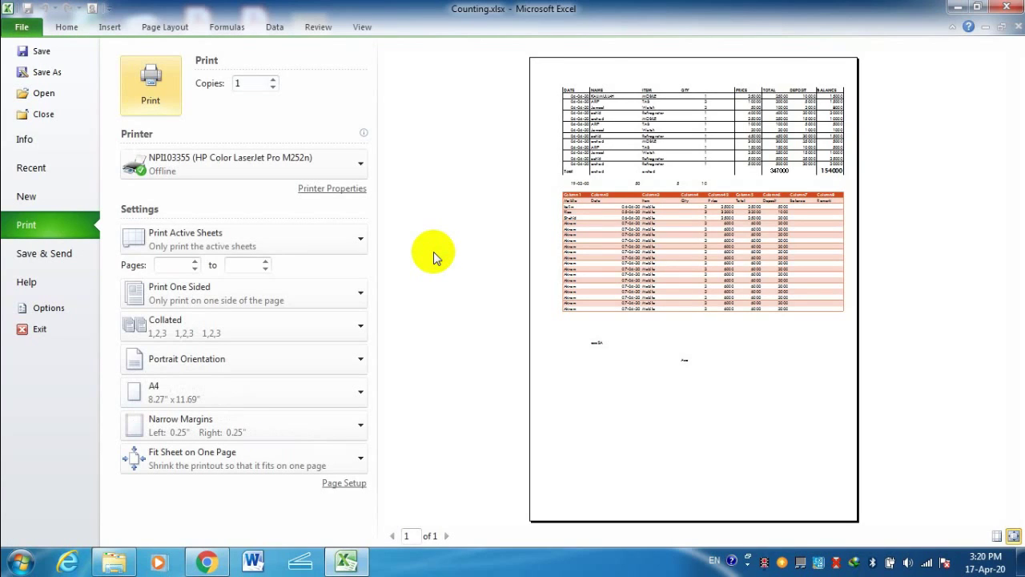
{"action": "key", "text": "Escape"}
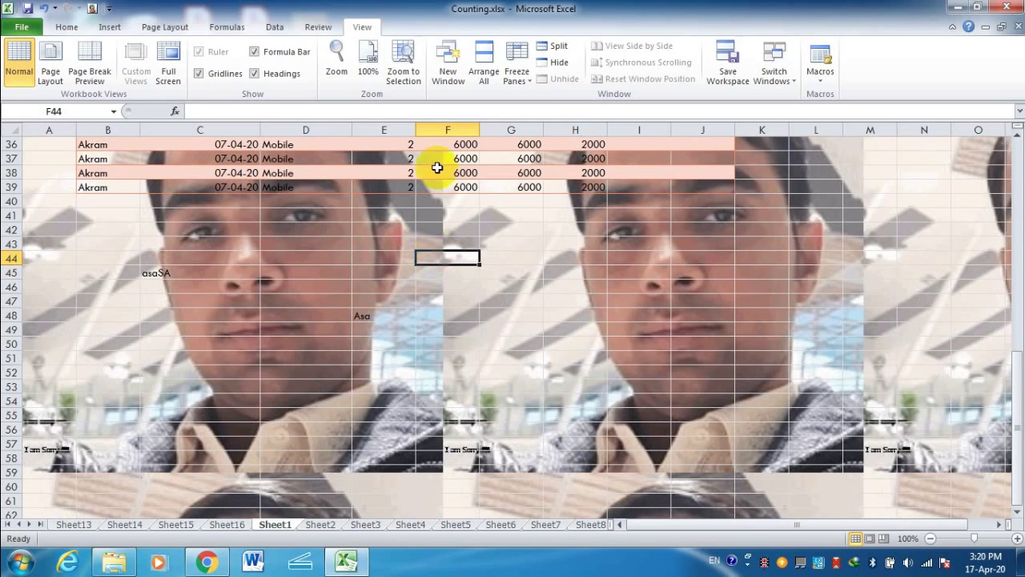
- Delete the background picture from Sheet1 and check both tables without it
{"action": "left_click", "coordinate": [145, 30]}
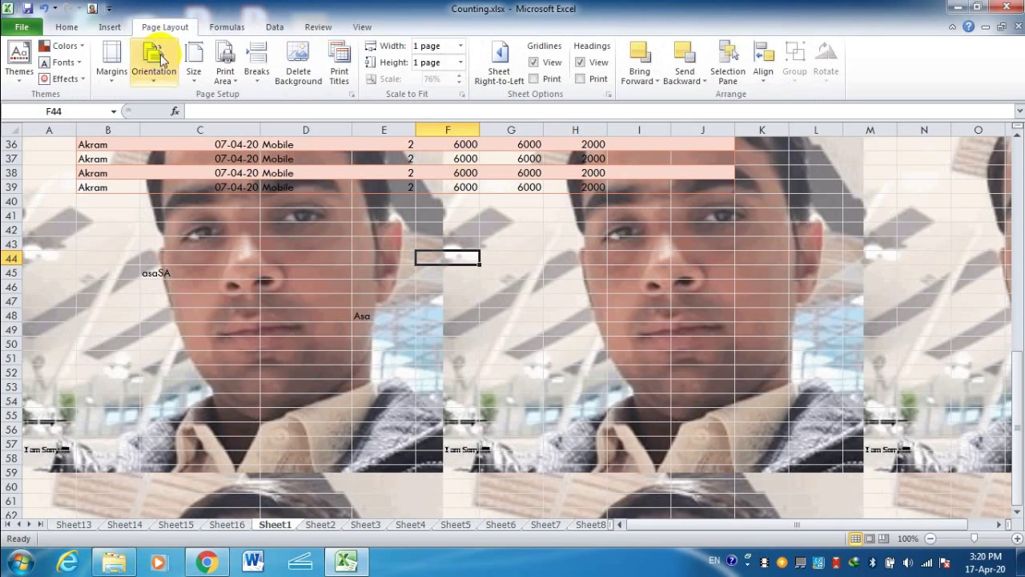
{"action": "left_click", "coordinate": [298, 58]}
{"action": "scroll", "coordinate": [363, 390], "scroll_direction": "up", "scroll_amount": 12}
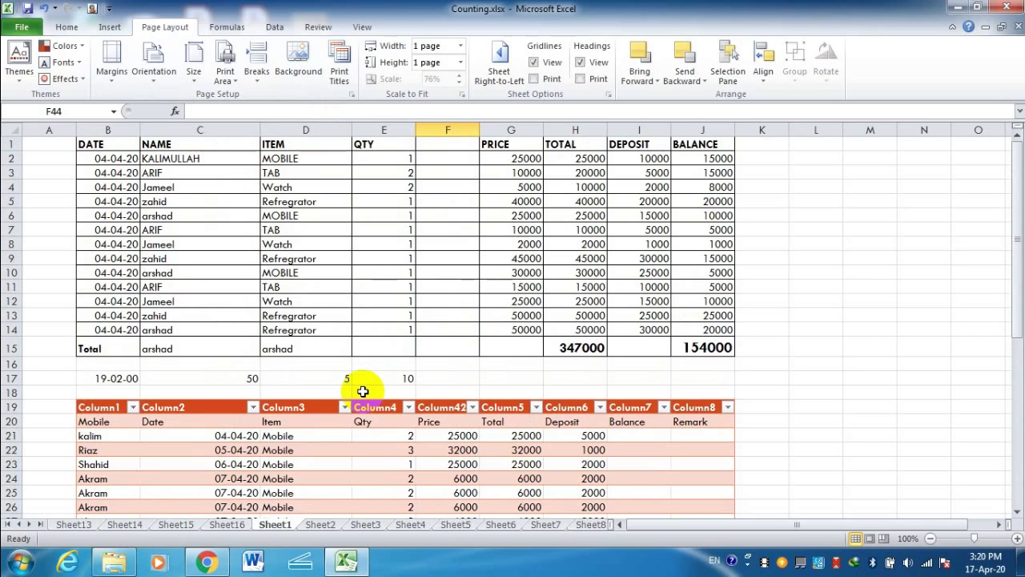
{"action": "scroll", "coordinate": [362, 390], "scroll_direction": "down", "scroll_amount": 7}
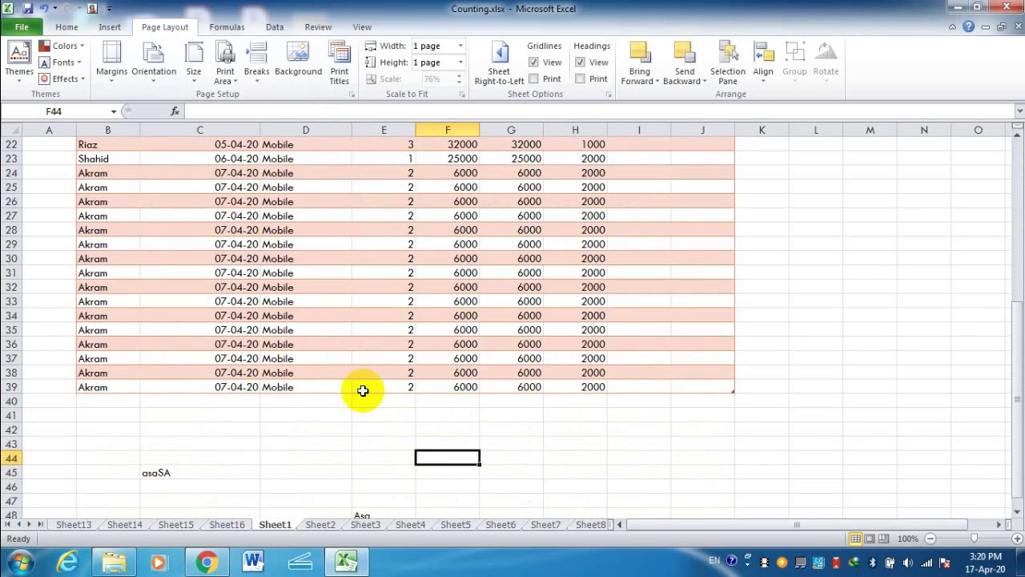
{"action": "scroll", "coordinate": [362, 391], "scroll_direction": "up", "scroll_amount": 7}
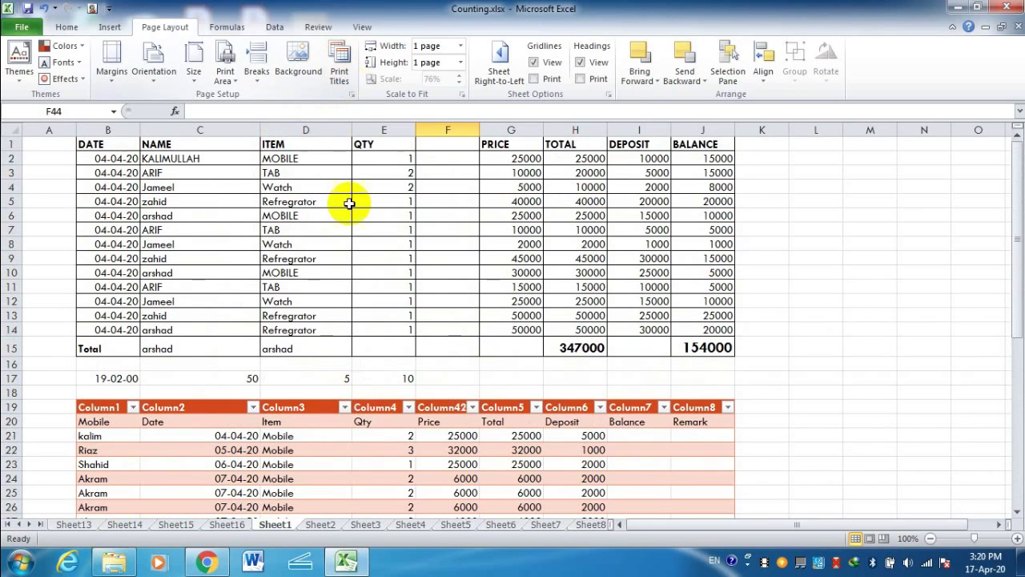
- Open the print titles settings with range B19:J33 selected, close them without changes, and check the print preview of Sheet1
{"action": "scroll", "coordinate": [313, 256], "scroll_direction": "down", "scroll_amount": 1}
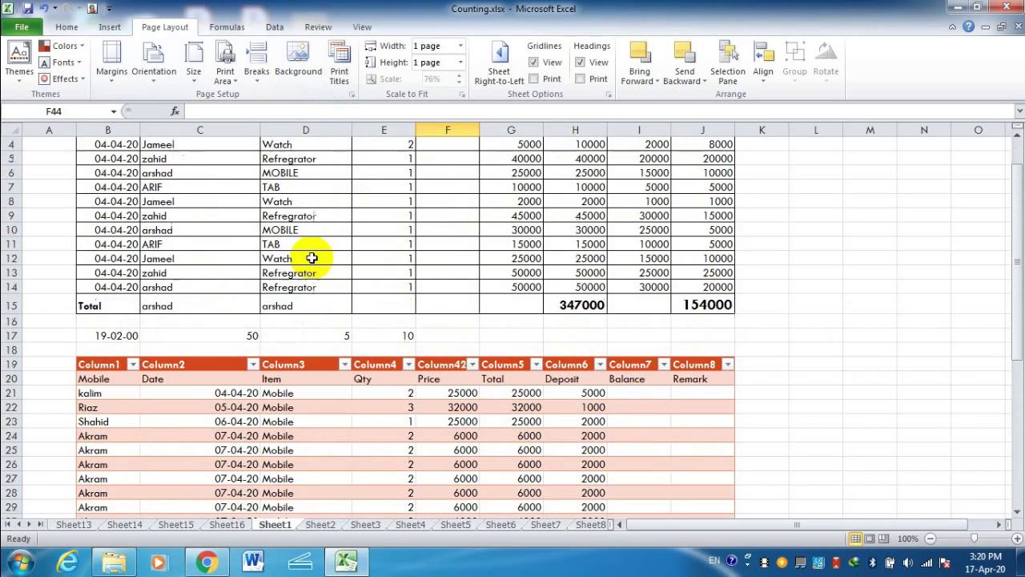
{"action": "scroll", "coordinate": [312, 257], "scroll_direction": "up", "scroll_amount": 1}
{"action": "scroll", "coordinate": [200, 321], "scroll_direction": "down", "scroll_amount": 3}
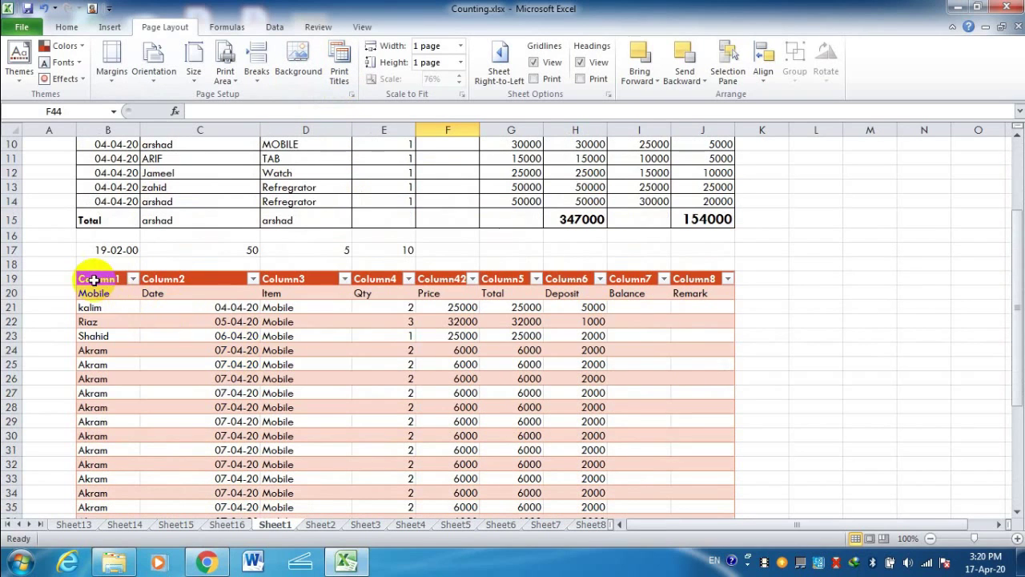
{"action": "left_click_drag", "start_coordinate": [88, 279], "coordinate": [710, 476]}
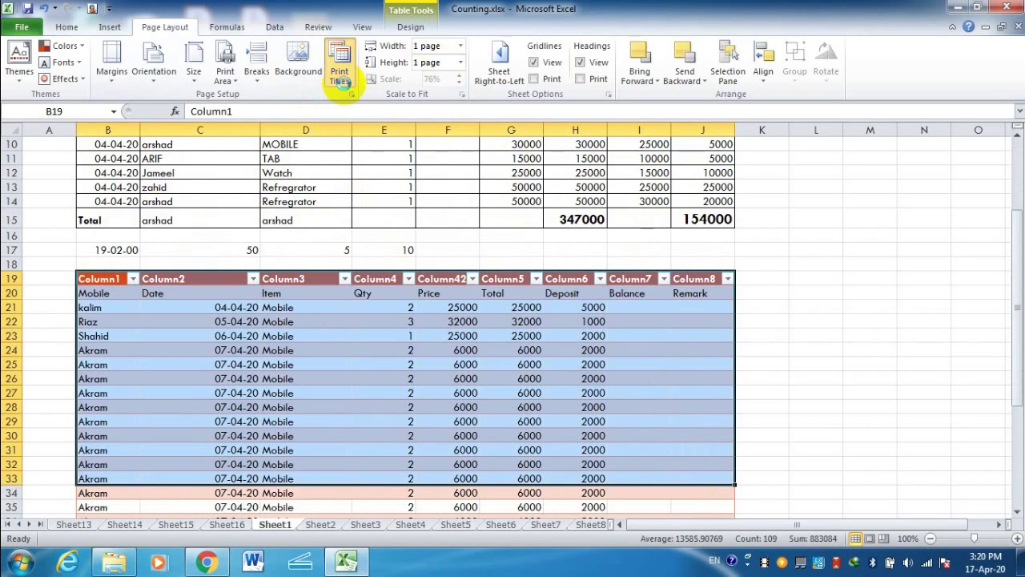
{"action": "left_click", "coordinate": [341, 77]}
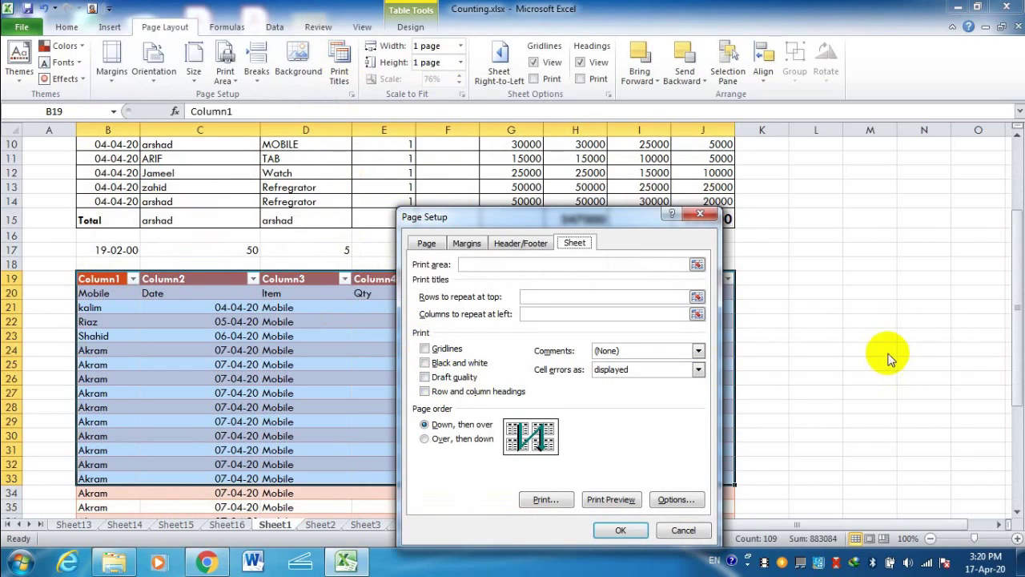
{"action": "left_click", "coordinate": [695, 529]}
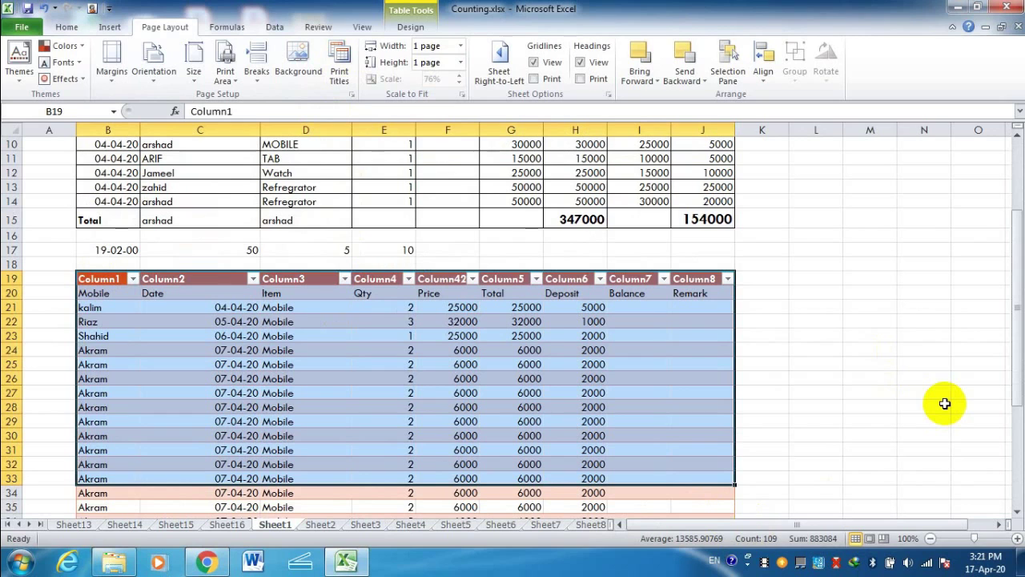
{"action": "key", "text": "ctrl+p"}
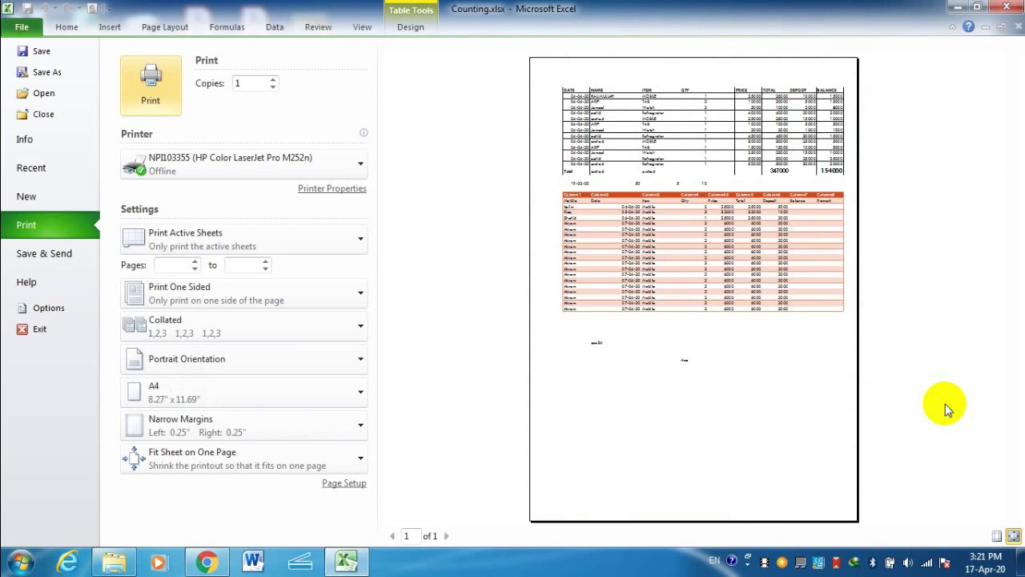
{"action": "key", "text": "Escape"}
- Set the empty range B51:I60 as the print area and check its print preview
{"action": "scroll", "coordinate": [934, 389], "scroll_direction": "down", "scroll_amount": 10}
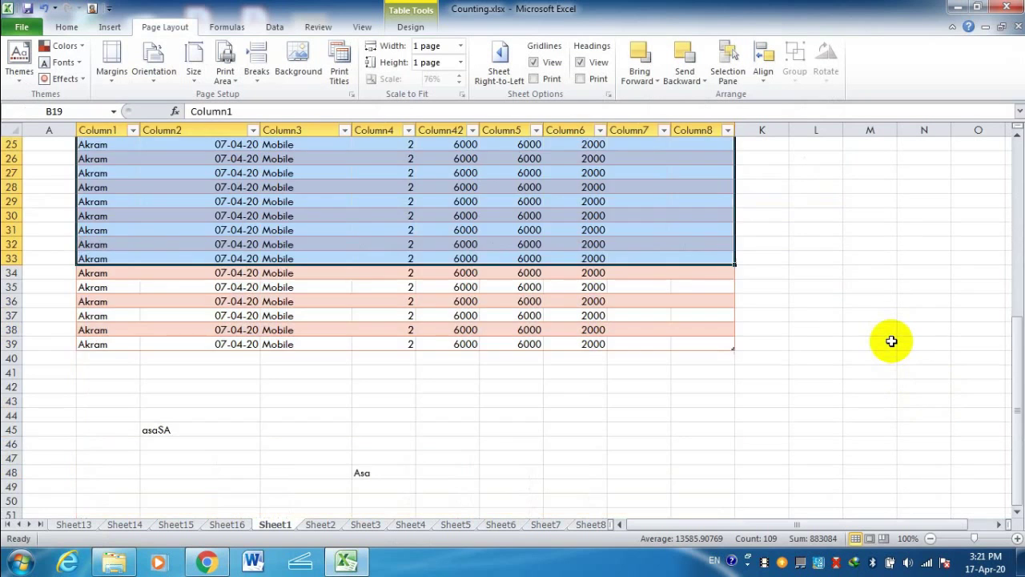
{"action": "left_click", "coordinate": [366, 229]}
{"action": "scroll", "coordinate": [145, 185], "scroll_direction": "up", "scroll_amount": 3}
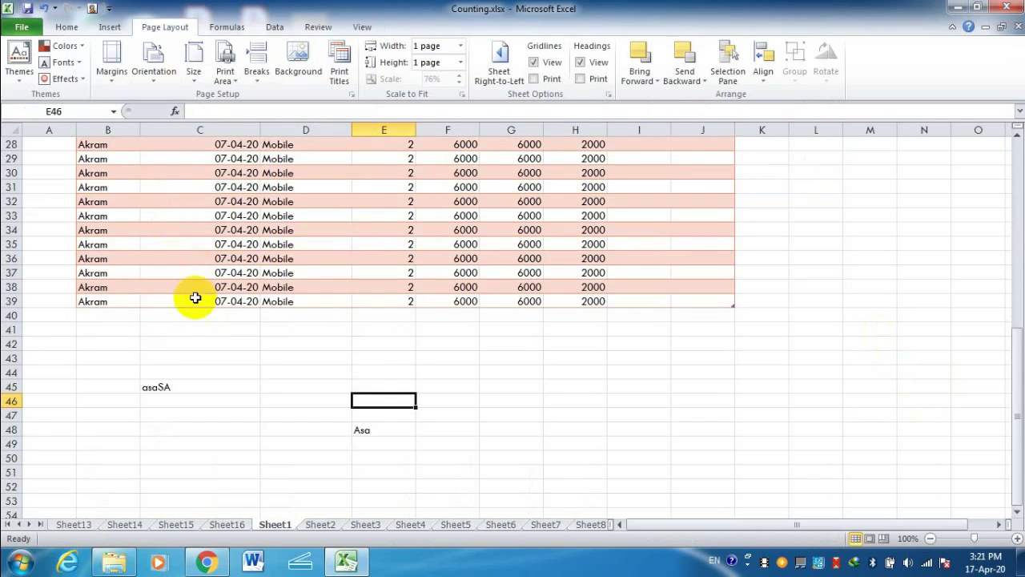
{"action": "scroll", "coordinate": [196, 313], "scroll_direction": "down", "scroll_amount": 2}
{"action": "scroll", "coordinate": [195, 312], "scroll_direction": "down", "scroll_amount": 2}
{"action": "left_click_drag", "start_coordinate": [108, 256], "coordinate": [660, 388]}
{"action": "left_click", "coordinate": [225, 76]}
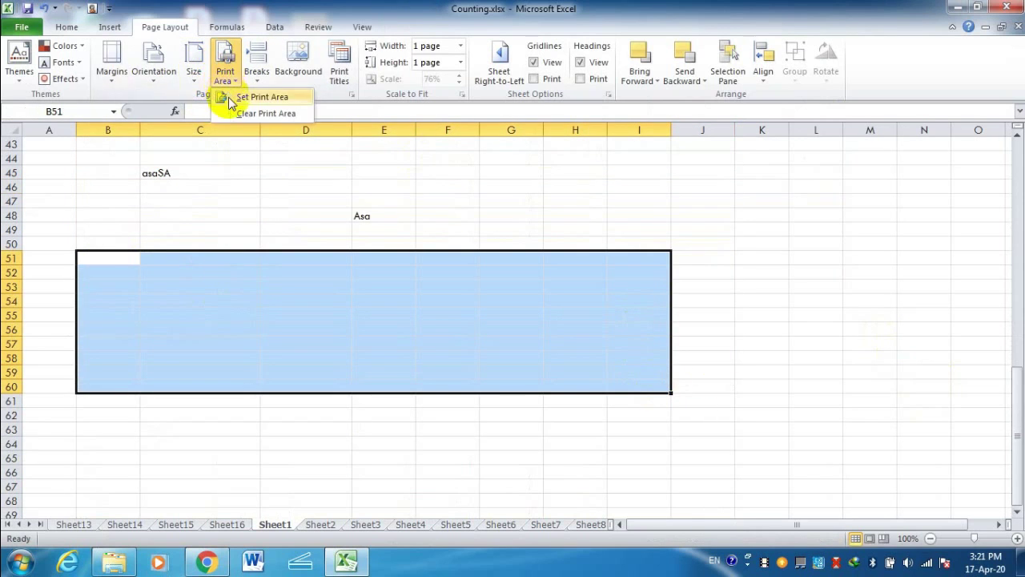
{"action": "left_click", "coordinate": [262, 97]}
{"action": "left_click", "coordinate": [762, 313]}
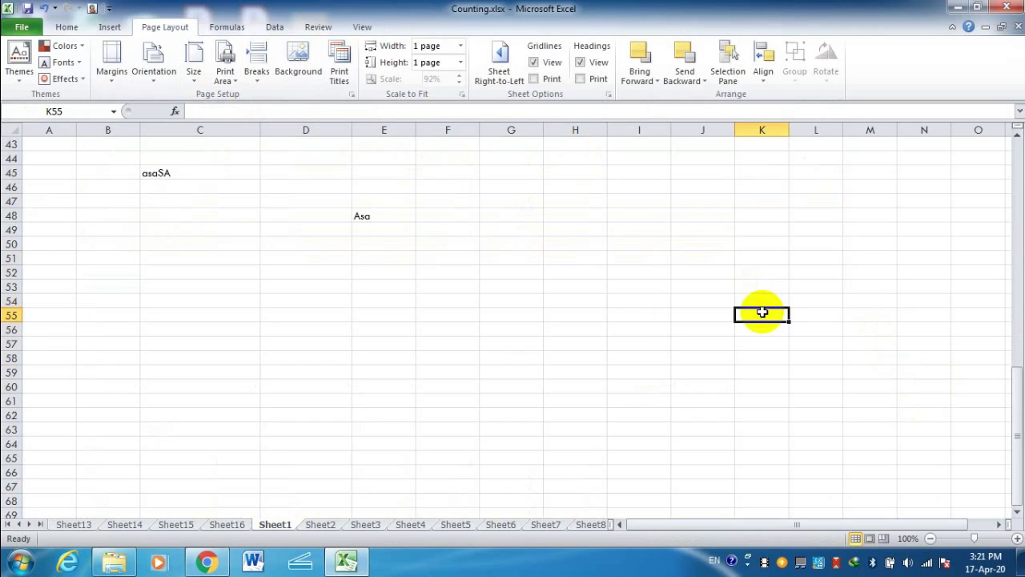
{"action": "key", "text": "ctrl+p"}
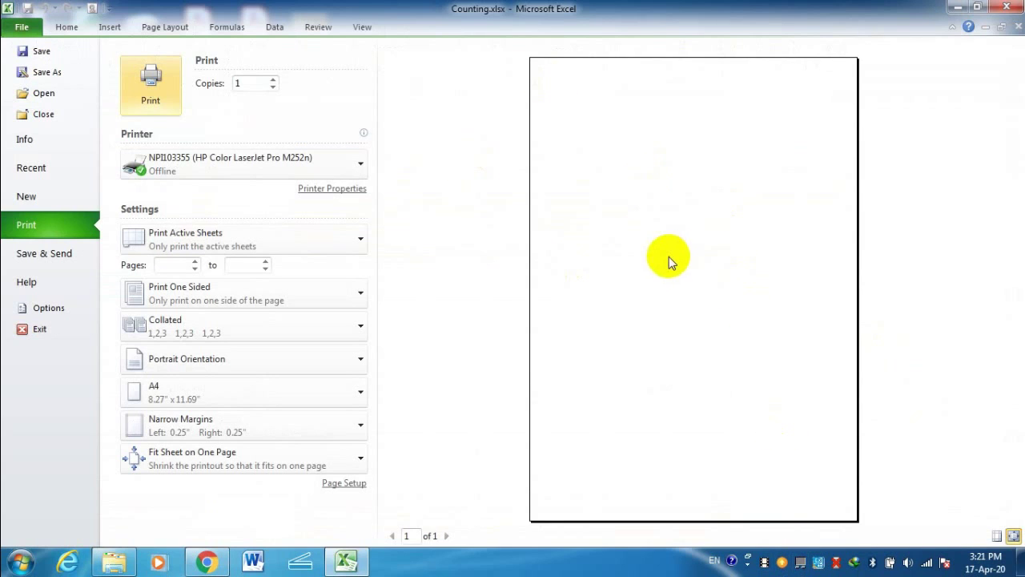
{"action": "key", "text": "Escape"}
{"action": "type", "text": "`"}
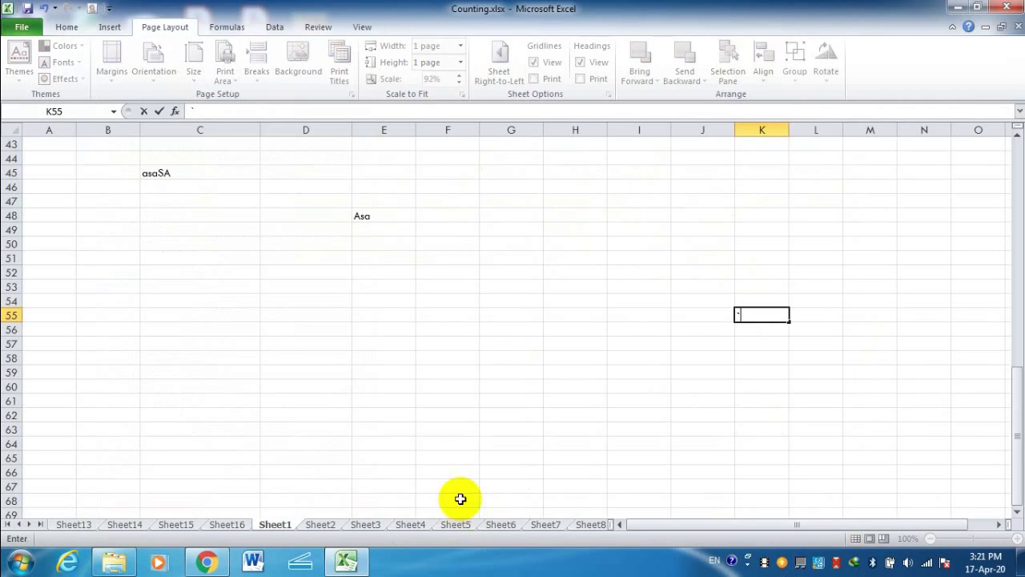
- Turn on gridline printing for Sheet1 and check how the print area looks in the print preview
{"action": "scroll", "coordinate": [174, 415], "scroll_direction": "up", "scroll_amount": 14}
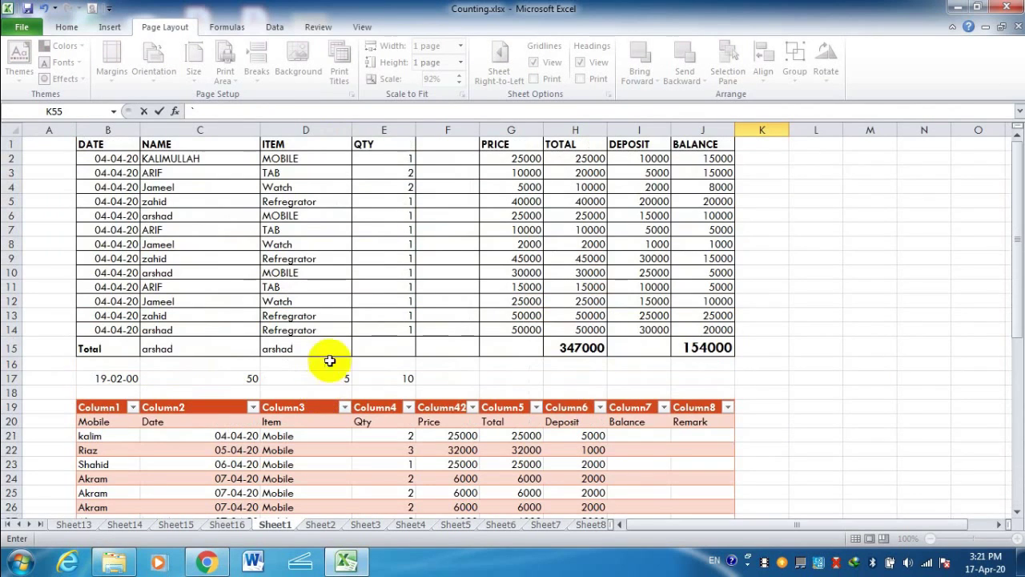
{"action": "left_click", "coordinate": [859, 406]}
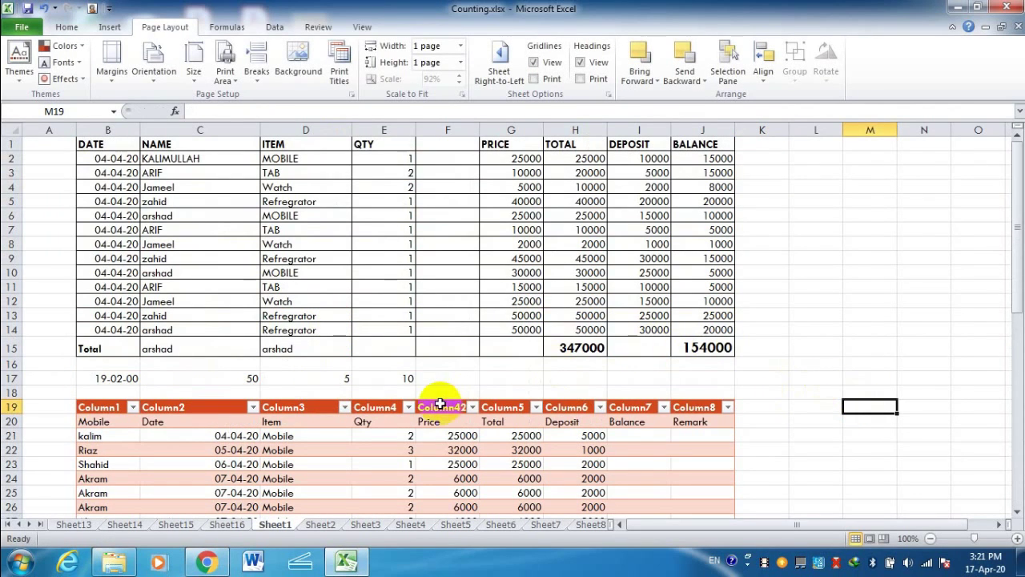
{"action": "left_click", "coordinate": [339, 75]}
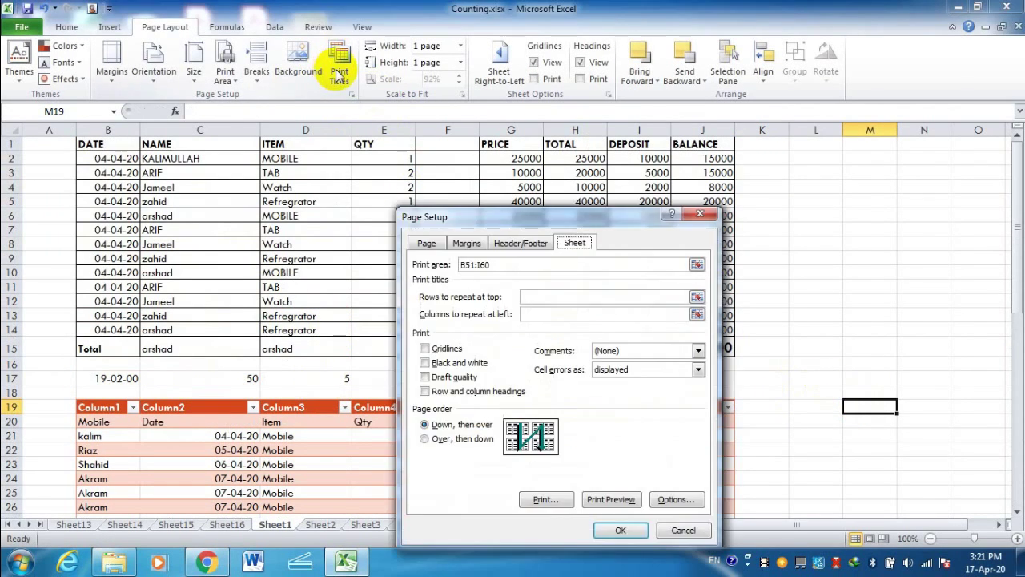
{"action": "left_click", "coordinate": [426, 349]}
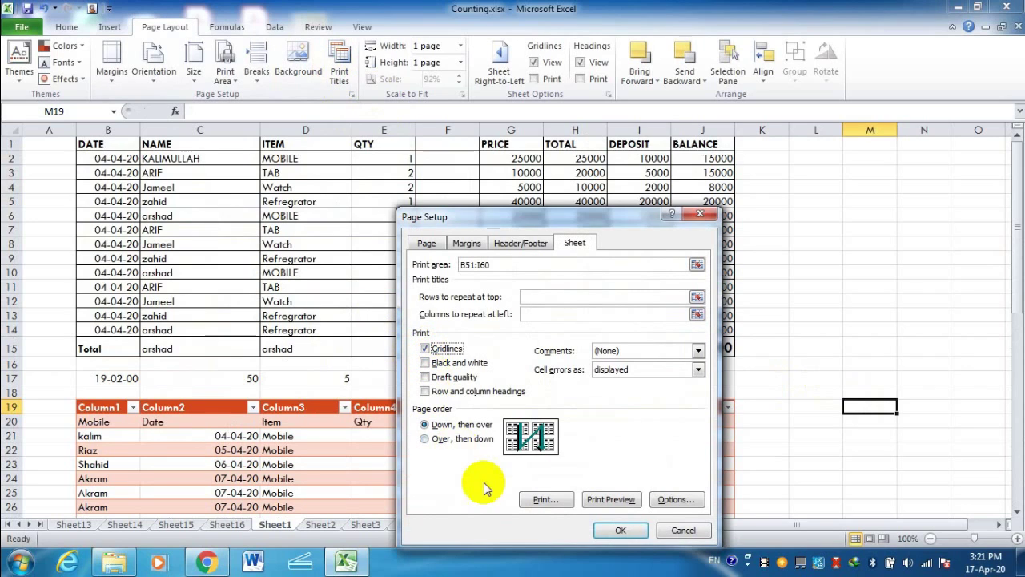
{"action": "left_click", "coordinate": [620, 530]}
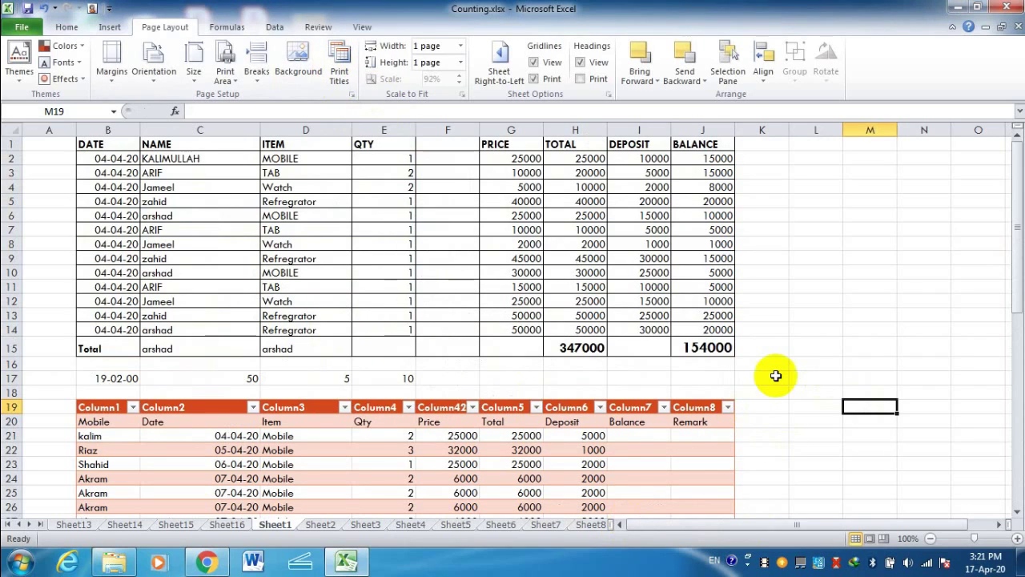
{"action": "key", "text": "ctrl+p"}
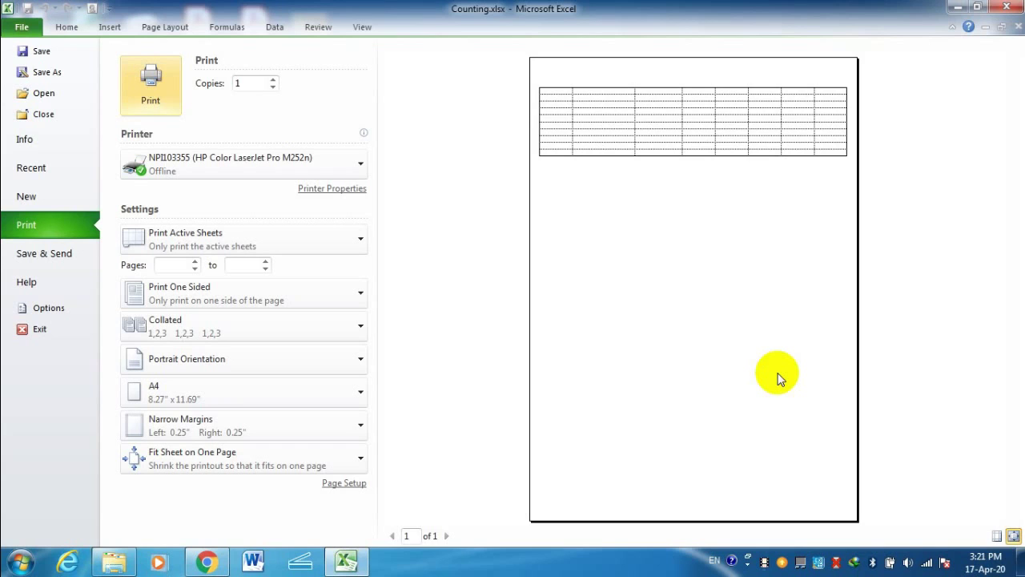
{"action": "key", "text": "Escape"}
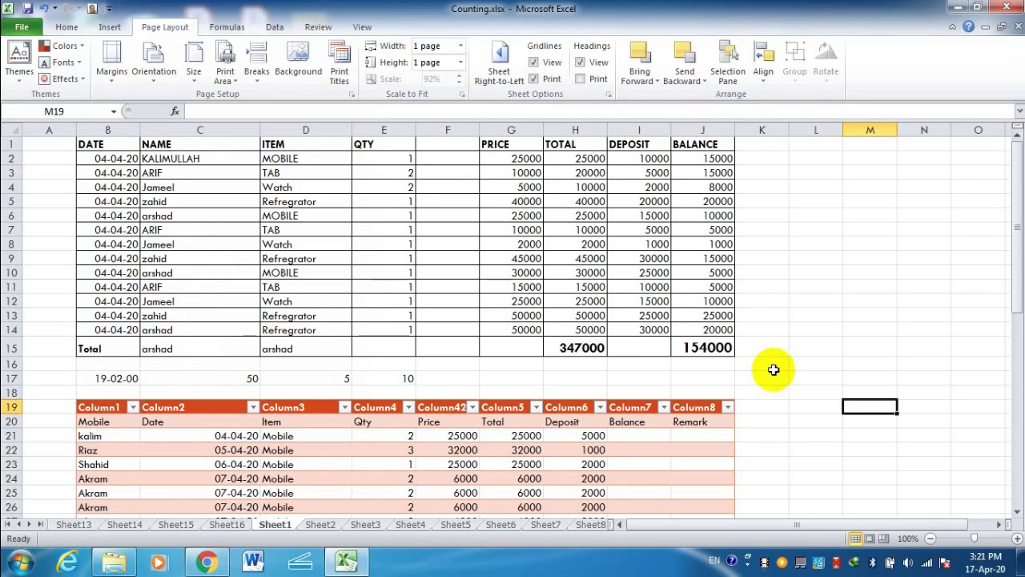
- Turn off gridline printing for Sheet1 and check the print preview again
{"action": "left_click", "coordinate": [335, 74]}
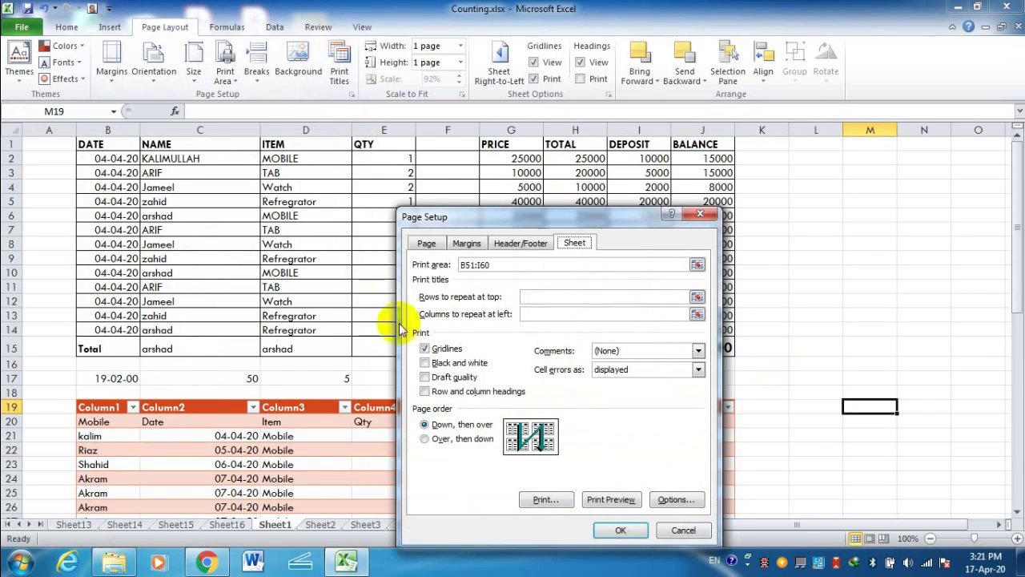
{"action": "left_click", "coordinate": [424, 348]}
{"action": "left_click", "coordinate": [621, 531]}
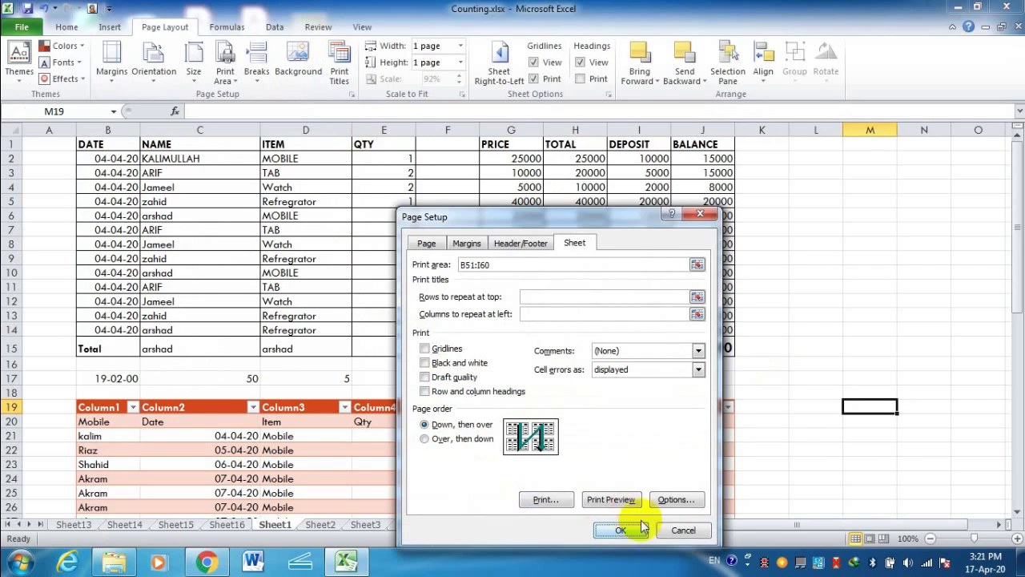
{"action": "key", "text": "ctrl+p"}
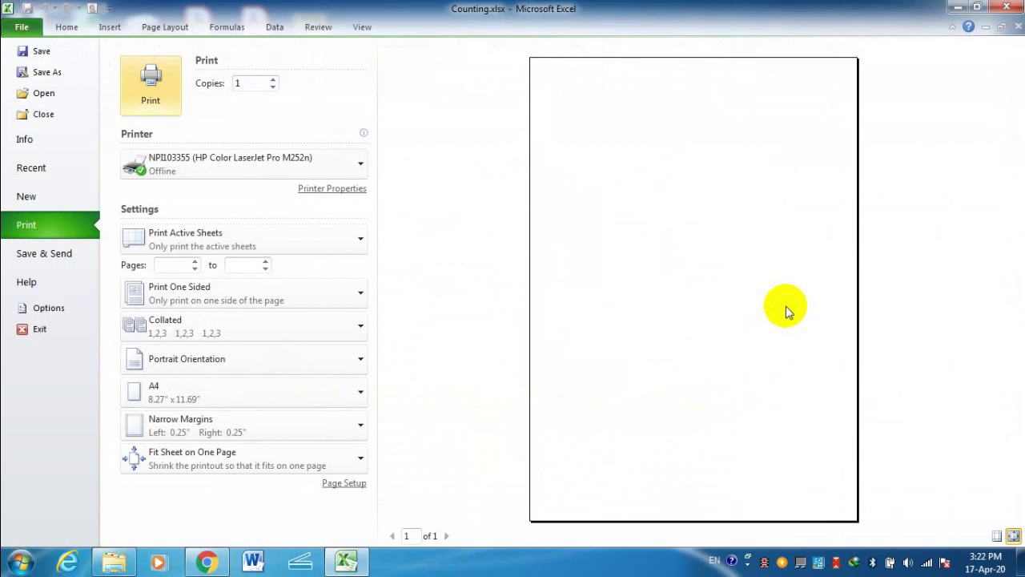
{"action": "key", "text": "Escape"}
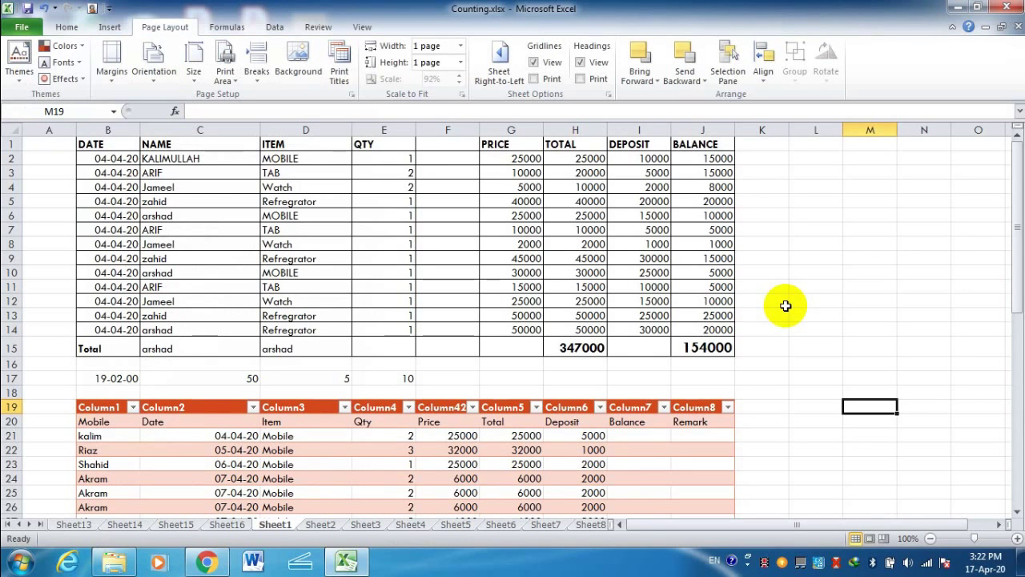
- Set range B19:J30 of the second table as the print area and check its print preview
{"action": "left_click", "coordinate": [340, 76]}
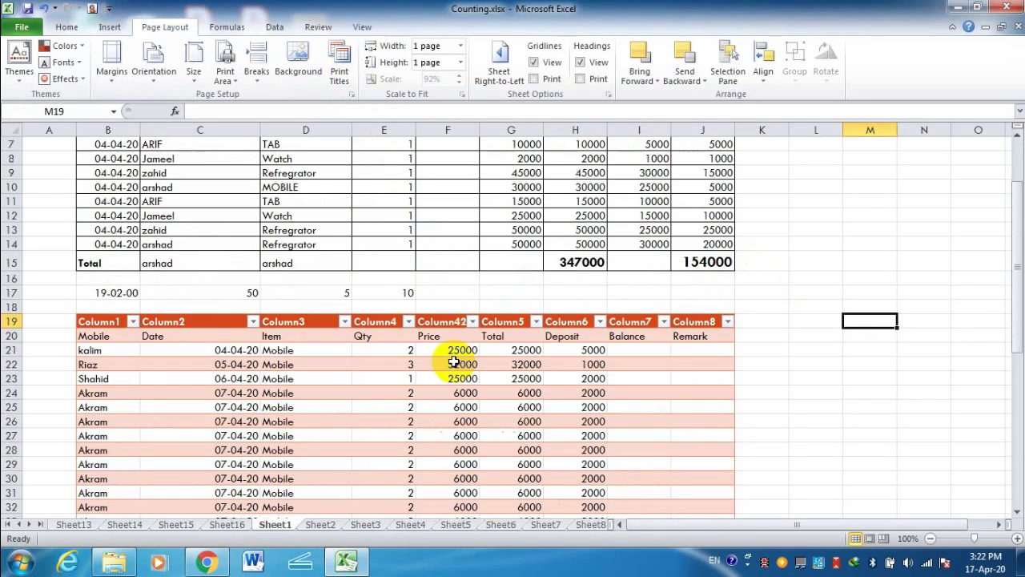
{"action": "left_click", "coordinate": [683, 529]}
{"action": "scroll", "coordinate": [457, 354], "scroll_direction": "down", "scroll_amount": 2}
{"action": "left_click_drag", "start_coordinate": [78, 321], "coordinate": [560, 478]}
{"action": "left_click", "coordinate": [225, 72]}
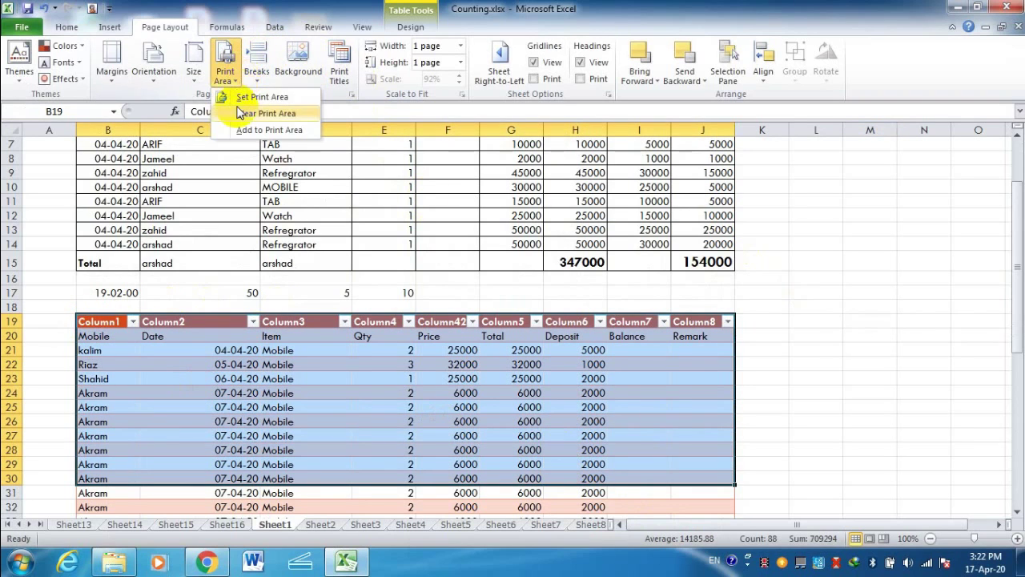
{"action": "left_click", "coordinate": [261, 97]}
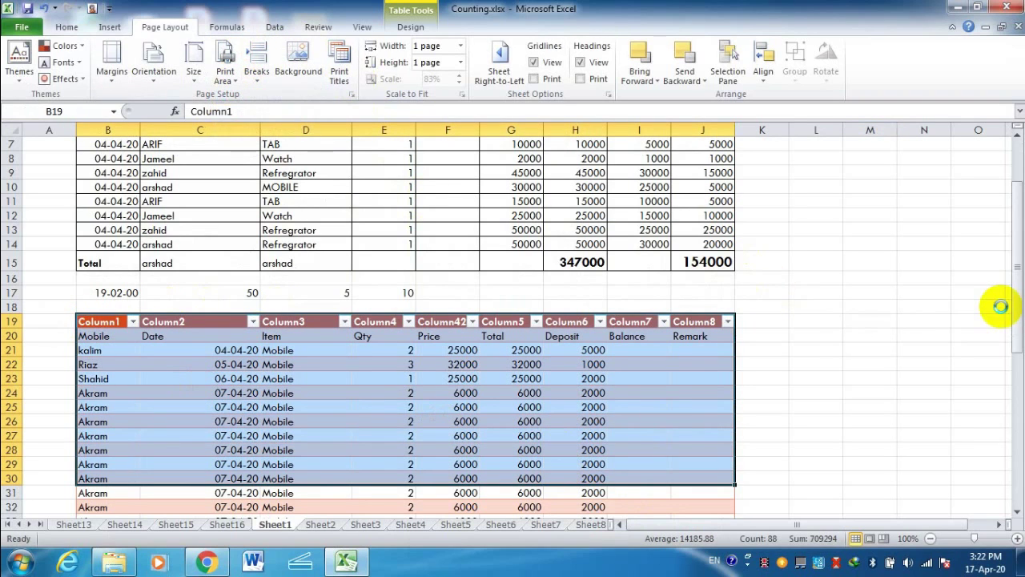
{"action": "key", "text": "ctrl+p"}
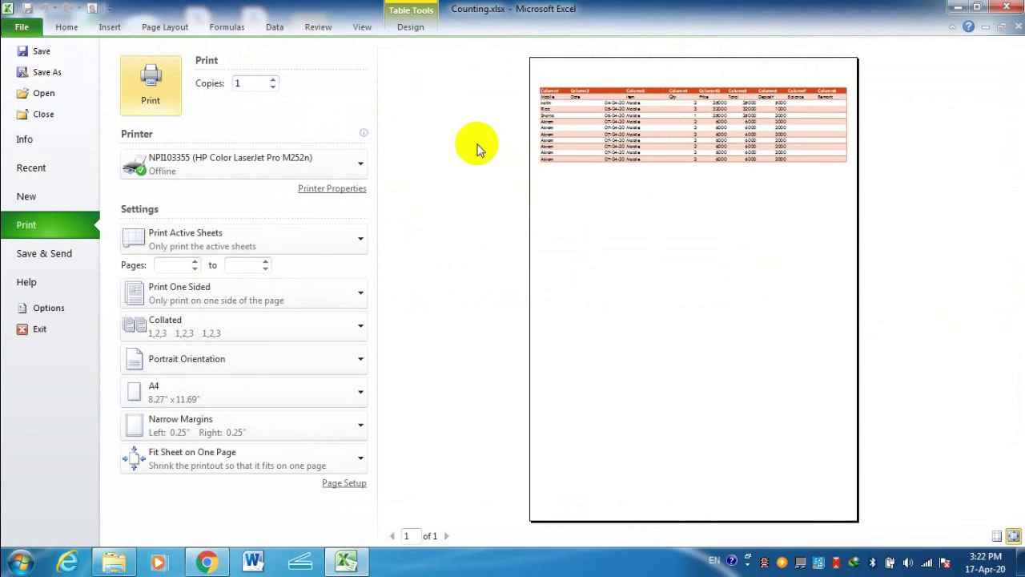
{"action": "key", "text": "Escape"}
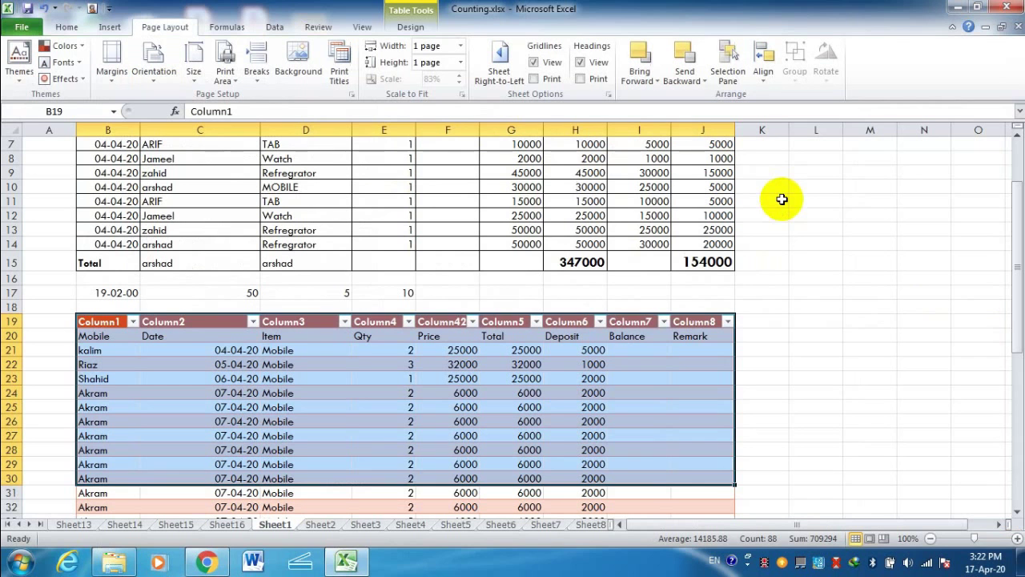
- Turn on black and white printing for Sheet1 and check the second table in the print preview
{"action": "left_click", "coordinate": [339, 76]}
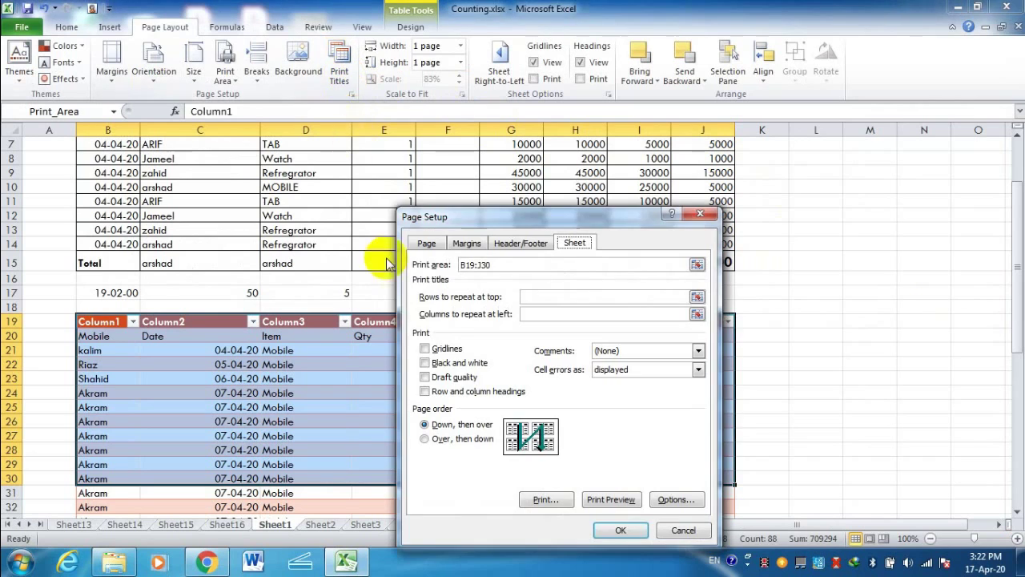
{"action": "left_click", "coordinate": [424, 363]}
{"action": "left_click", "coordinate": [620, 530]}
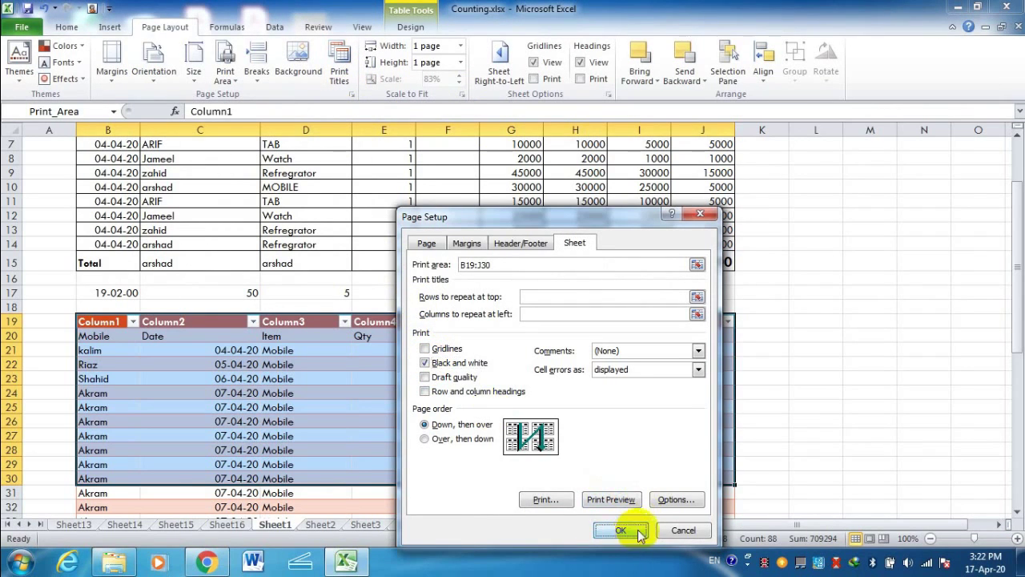
{"action": "key", "text": "ctrl+p"}
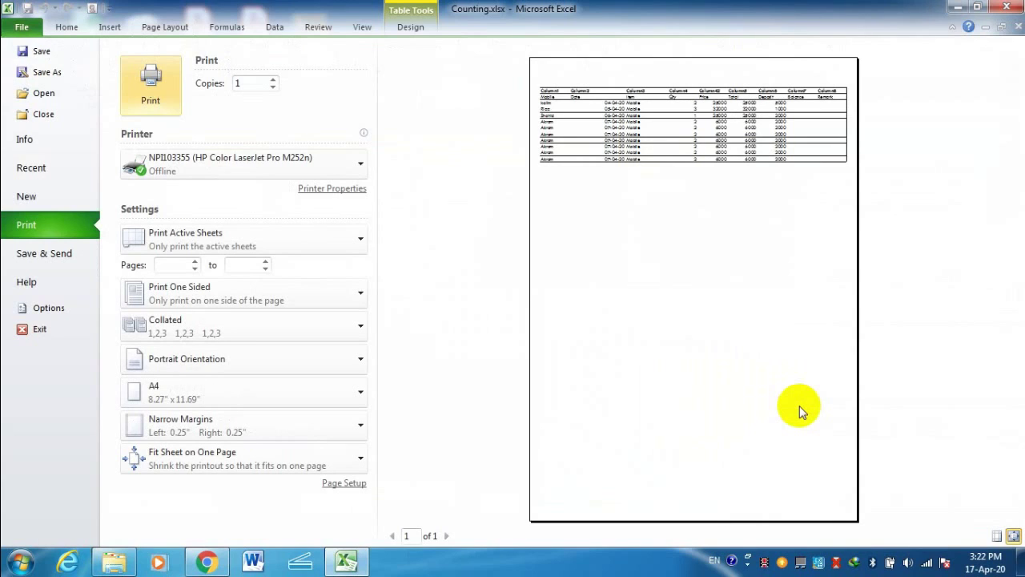
{"action": "key", "text": "Escape"}
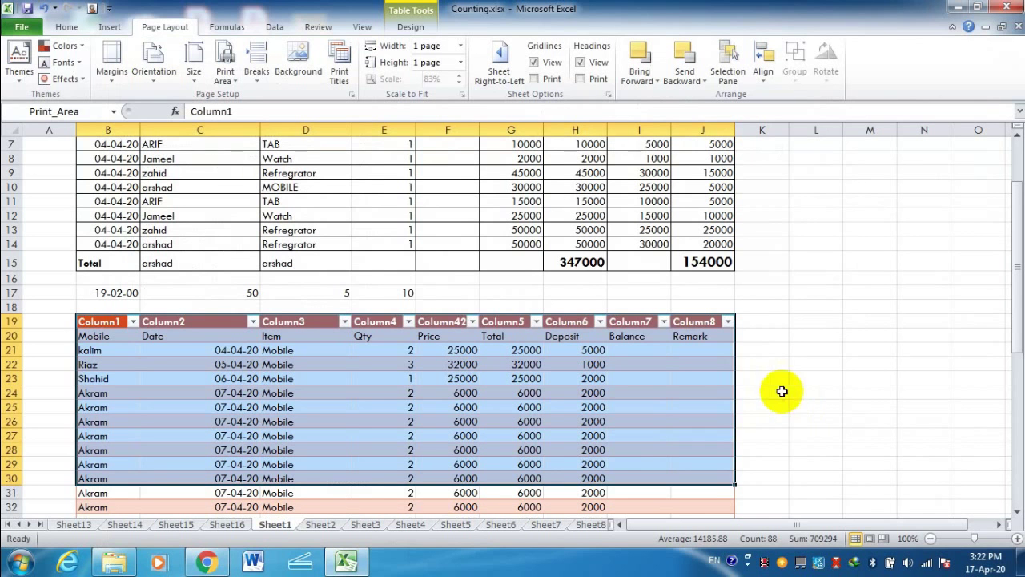
{"action": "left_click", "coordinate": [104, 28]}
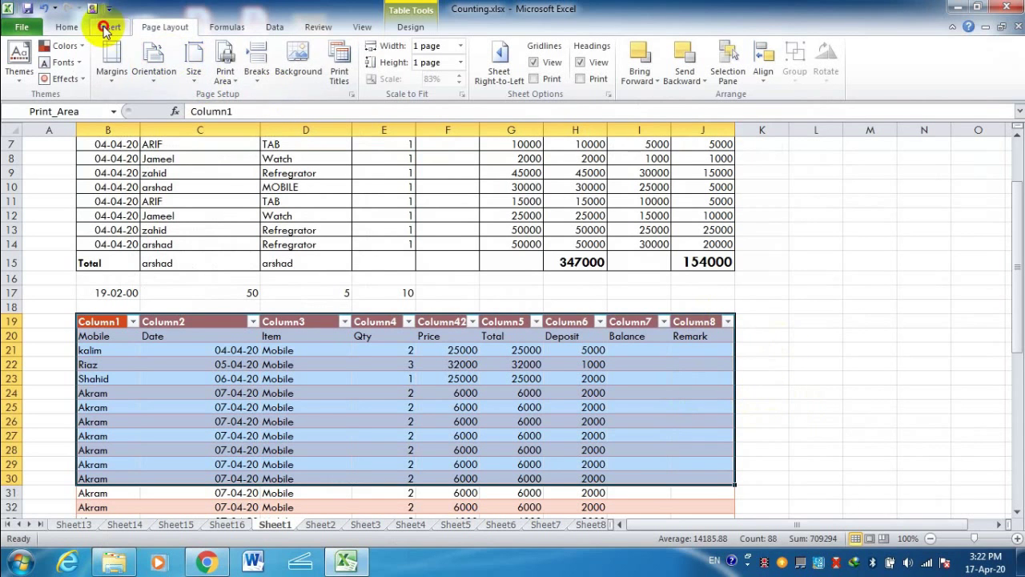
{"action": "left_click", "coordinate": [67, 27]}
{"action": "left_click", "coordinate": [242, 75]}
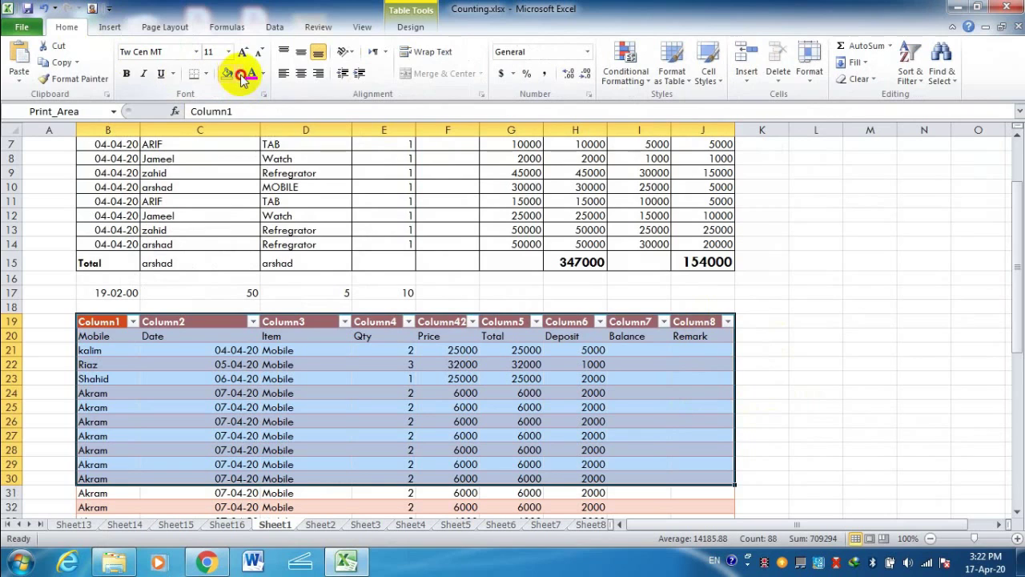
{"action": "left_click", "coordinate": [258, 200]}
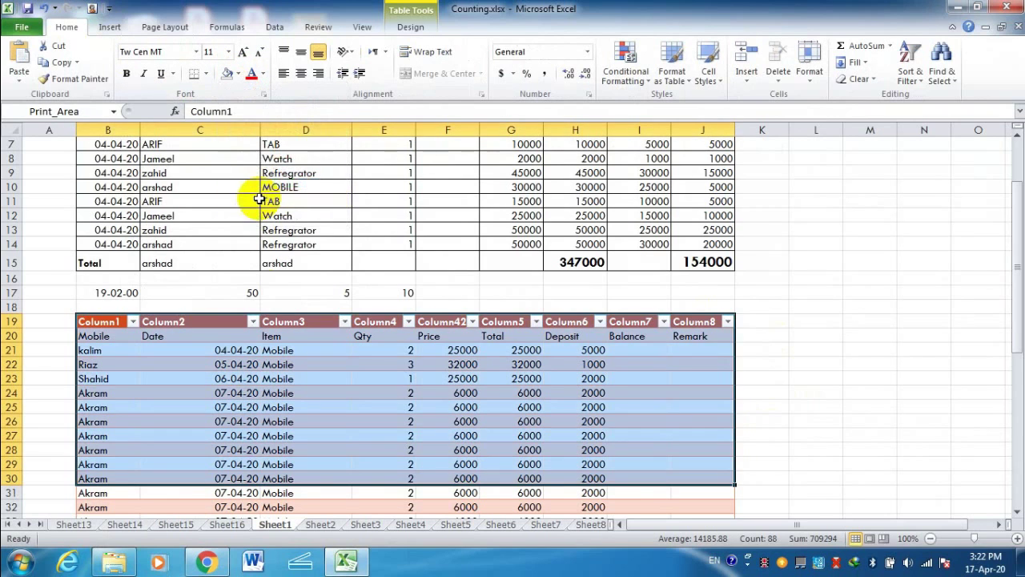
{"action": "left_click", "coordinate": [762, 336]}
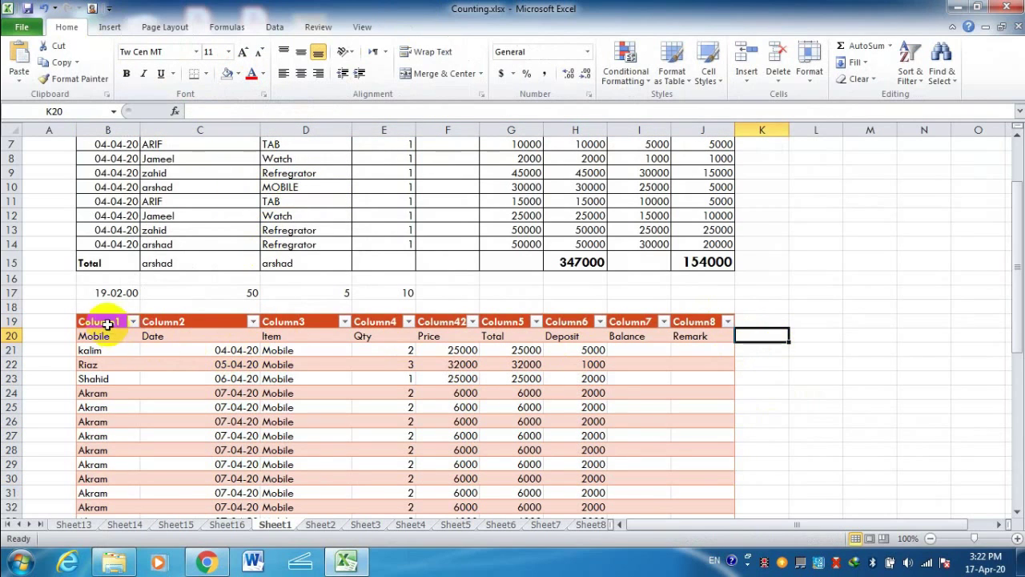
- Select range B19:J32 of the second table and check Sheet1's black and white print preview
{"action": "left_click_drag", "start_coordinate": [96, 321], "coordinate": [682, 446]}
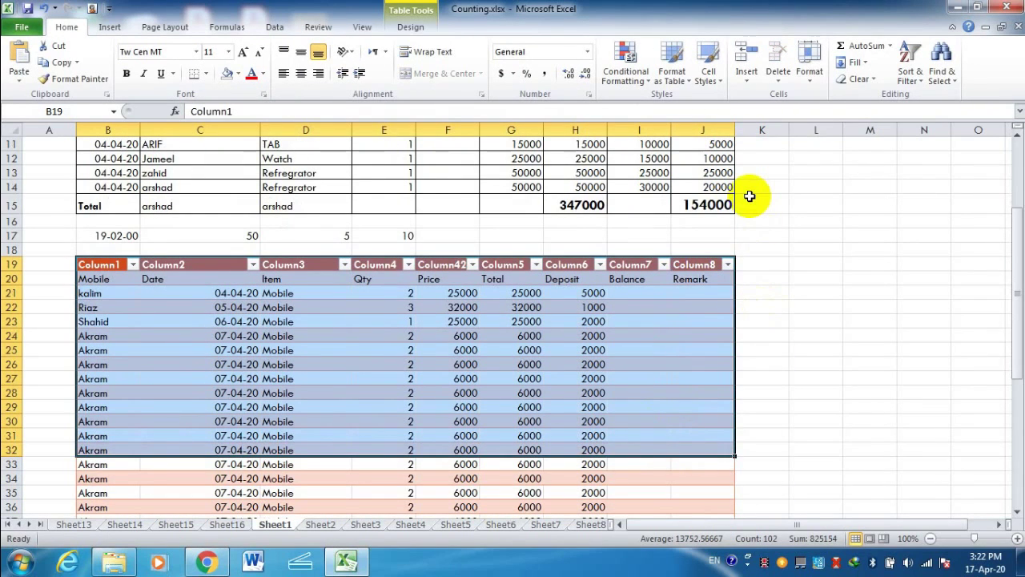
{"action": "key", "text": "ctrl+p"}
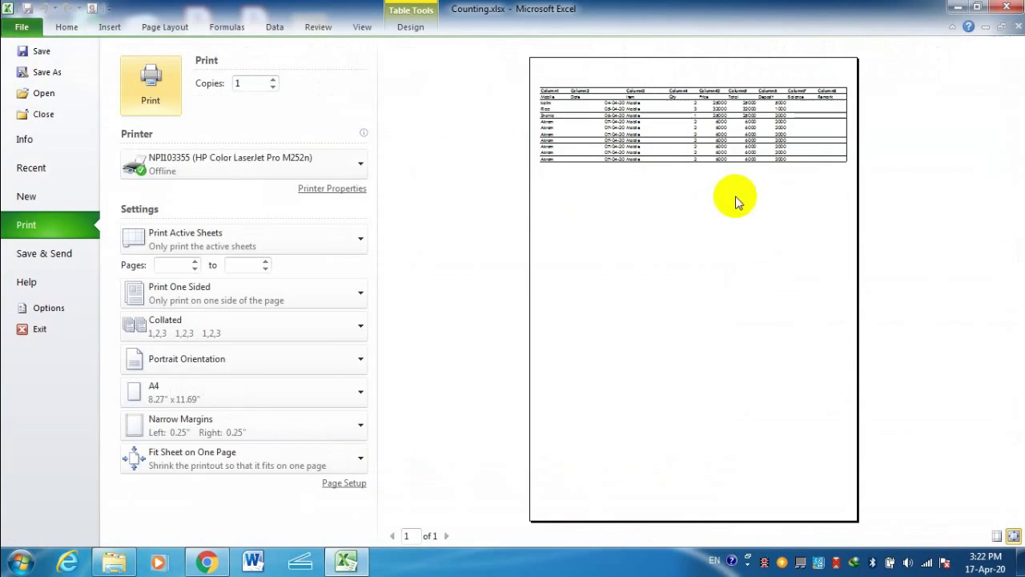
{"action": "key", "text": "Escape"}
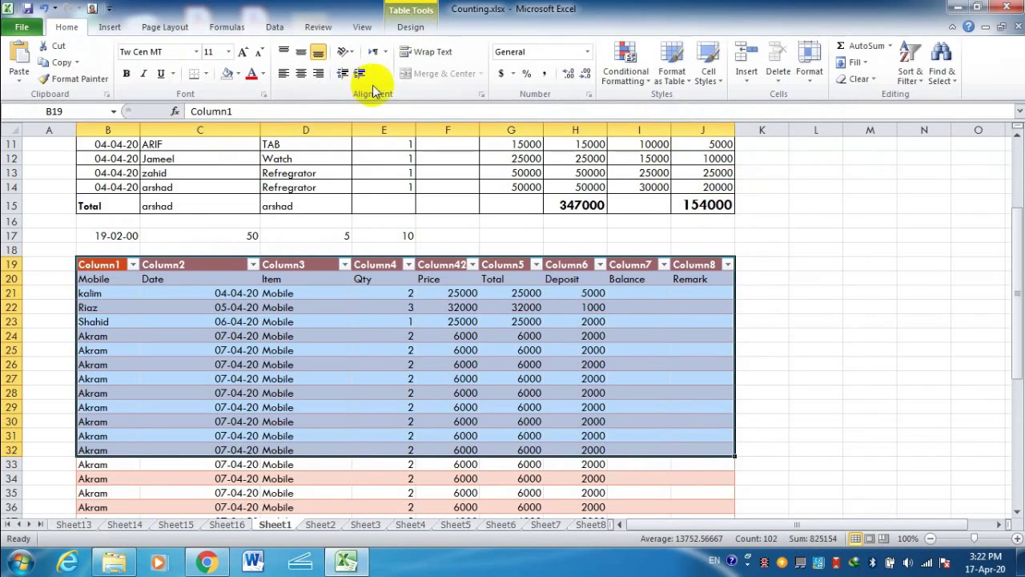
- Turn off black and white printing for Sheet1 and check the second table in the print preview
{"action": "left_click", "coordinate": [165, 26]}
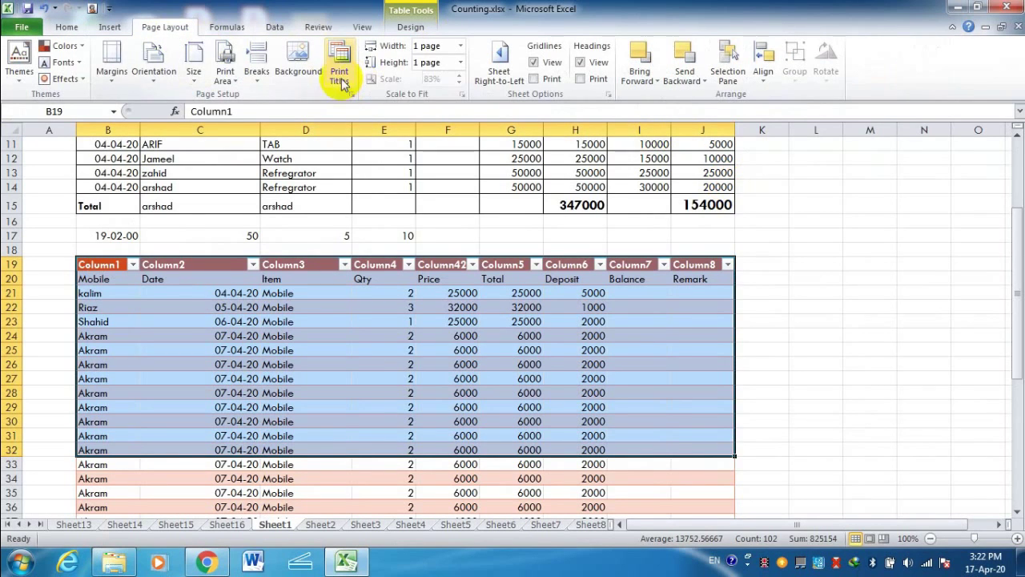
{"action": "left_click", "coordinate": [339, 68]}
{"action": "left_click", "coordinate": [424, 363]}
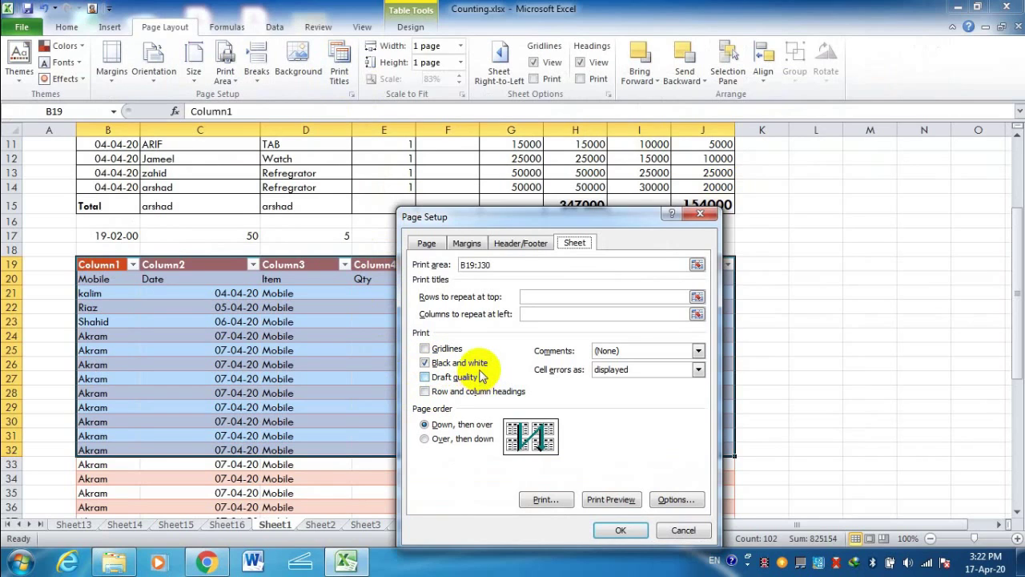
{"action": "left_click", "coordinate": [425, 364]}
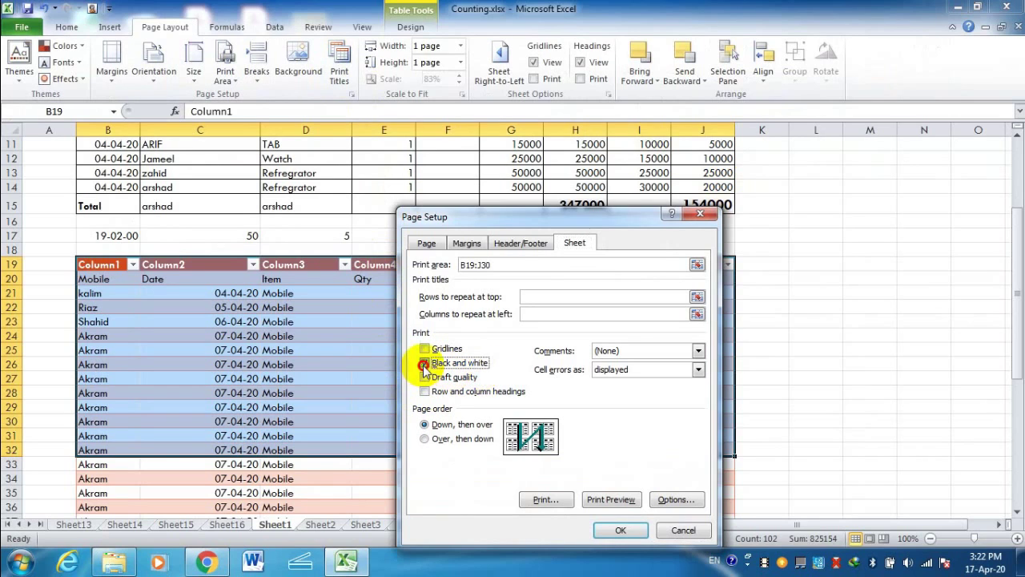
{"action": "left_click", "coordinate": [621, 529]}
{"action": "key", "text": "ctrl+p"}
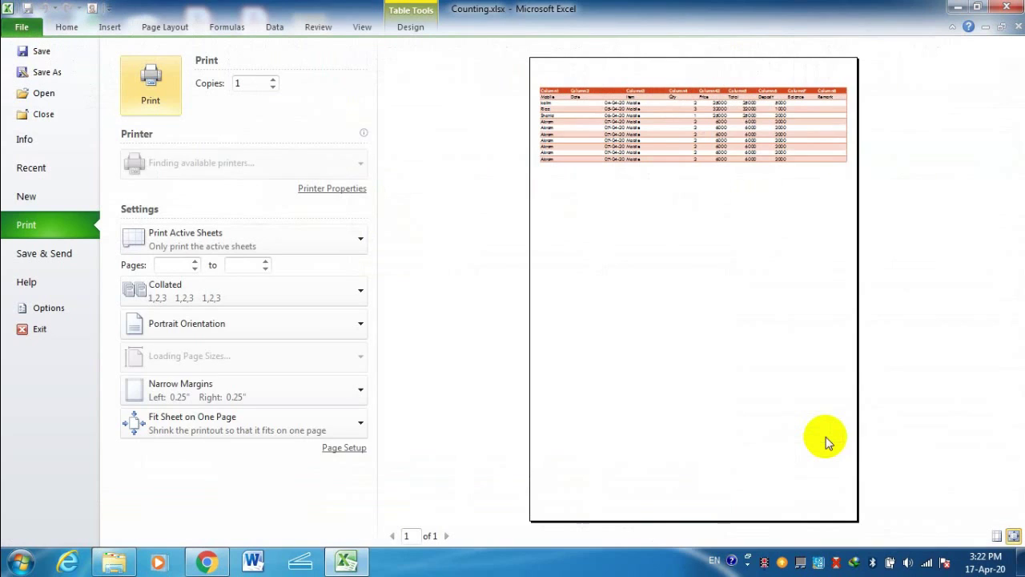
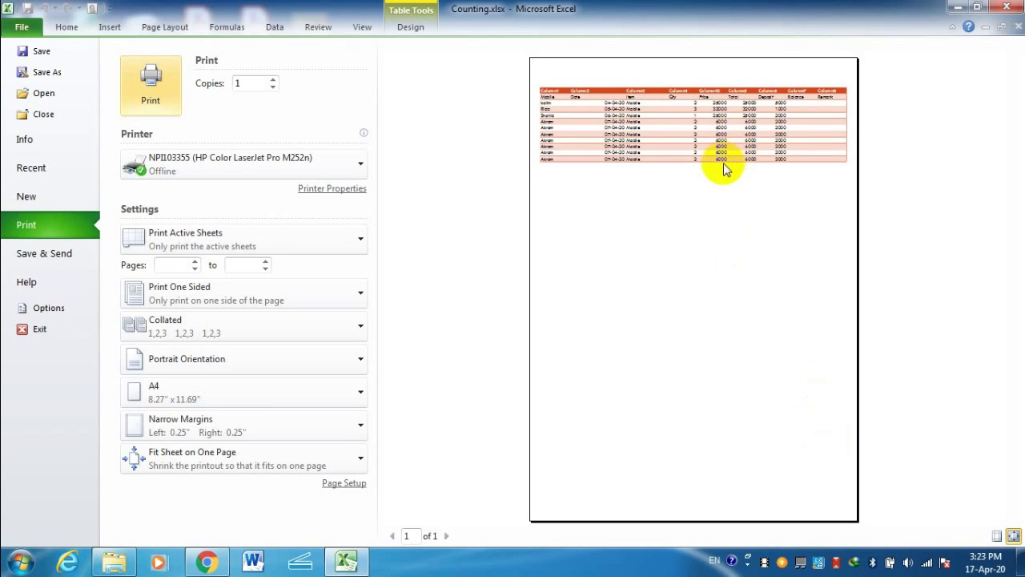
{"action": "key", "text": "Escape"}
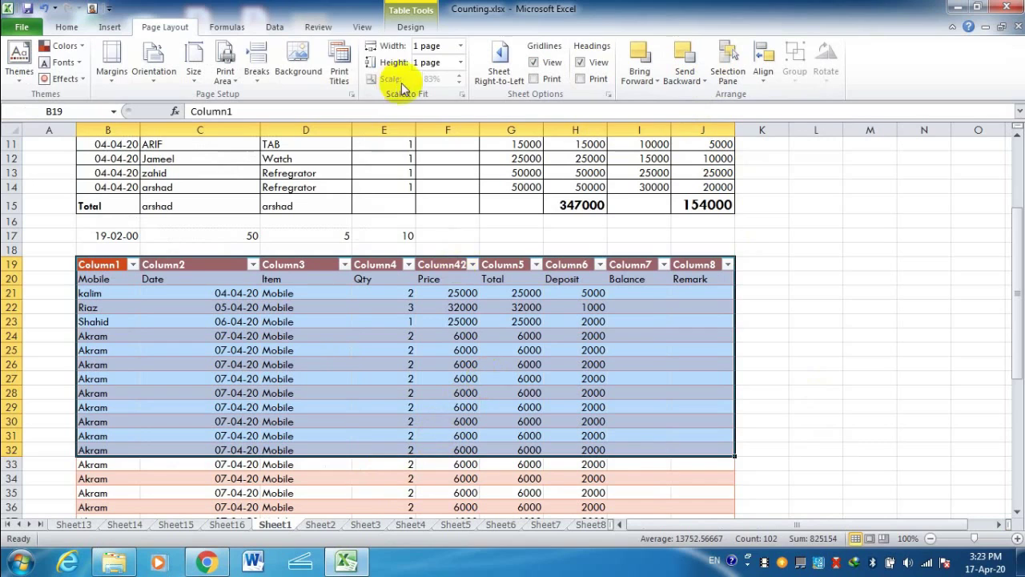
- Turn on draft quality printing for Sheet1 and check how the second table looks in the print preview
{"action": "left_click", "coordinate": [340, 69]}
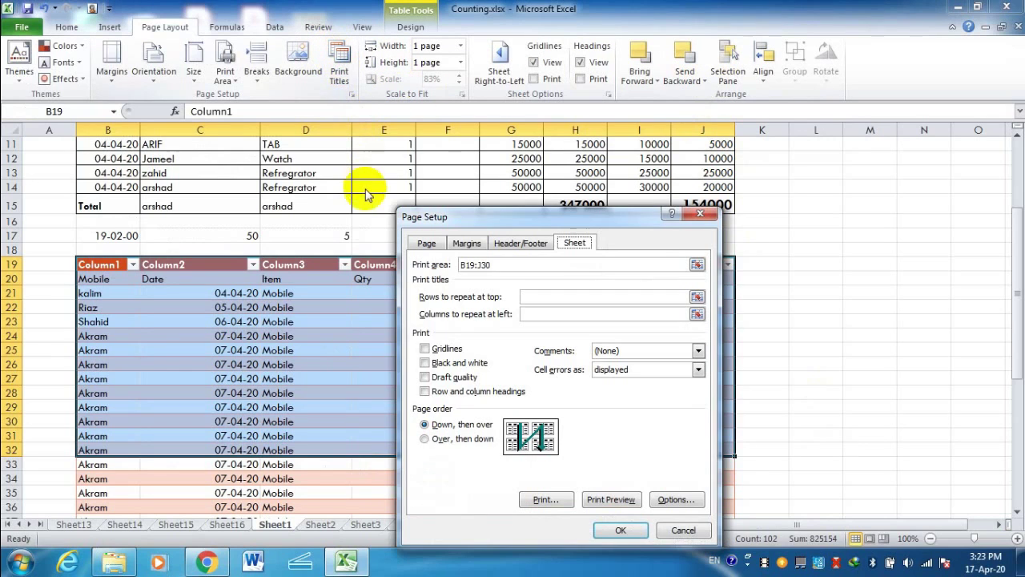
{"action": "left_click", "coordinate": [425, 377]}
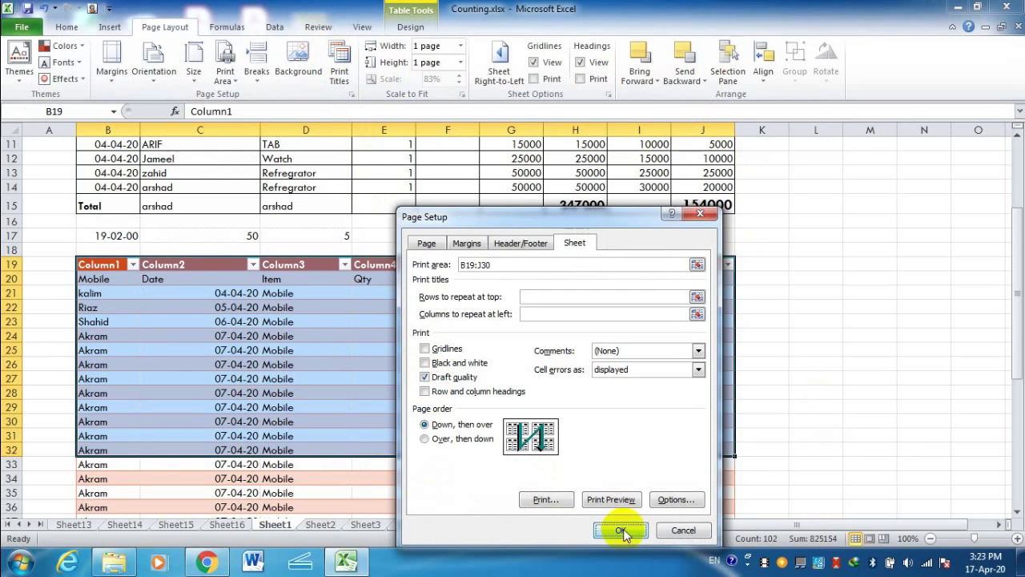
{"action": "left_click", "coordinate": [622, 530]}
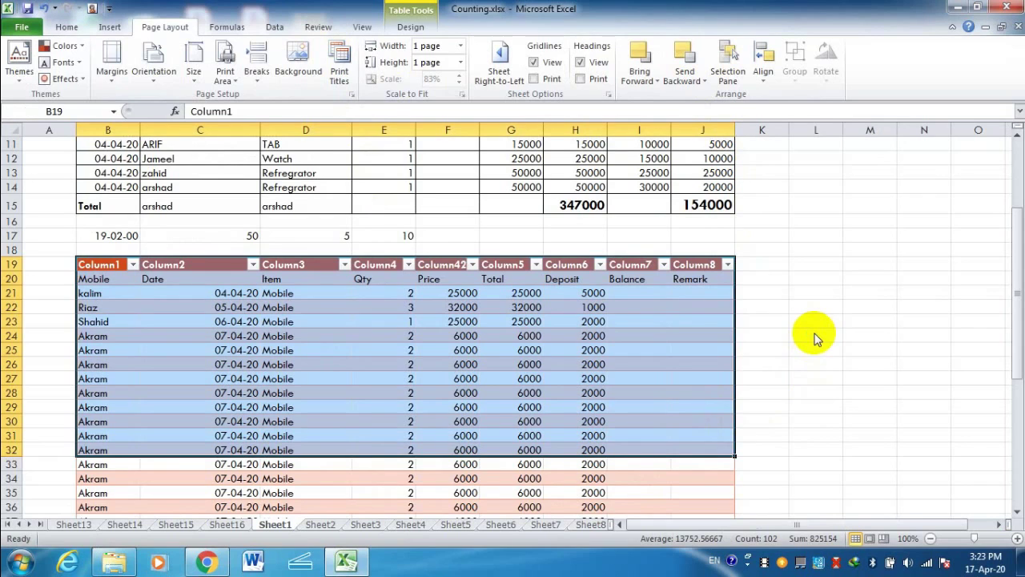
{"action": "key", "text": "ctrl+p"}
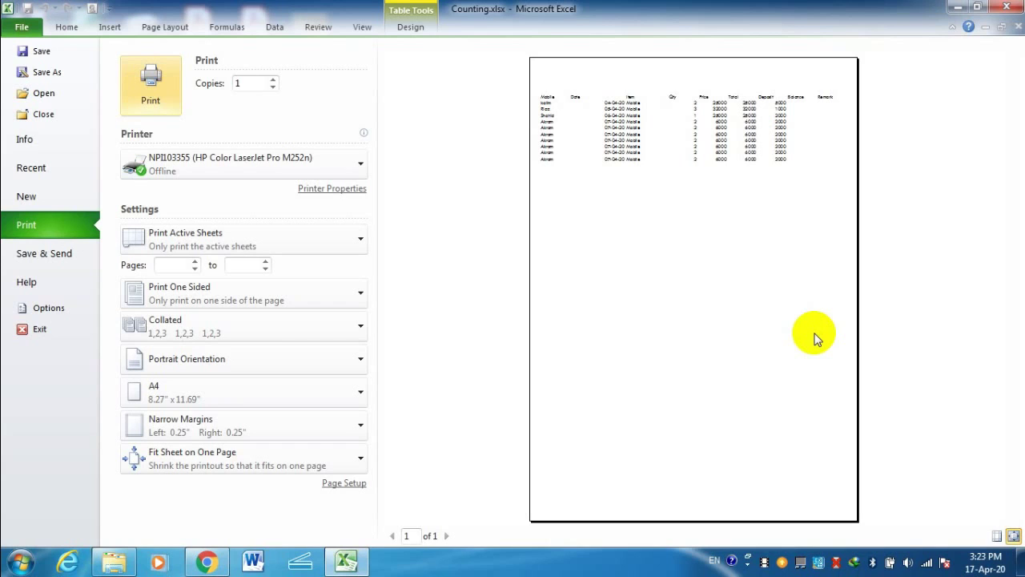
{"action": "key", "text": "Escape"}
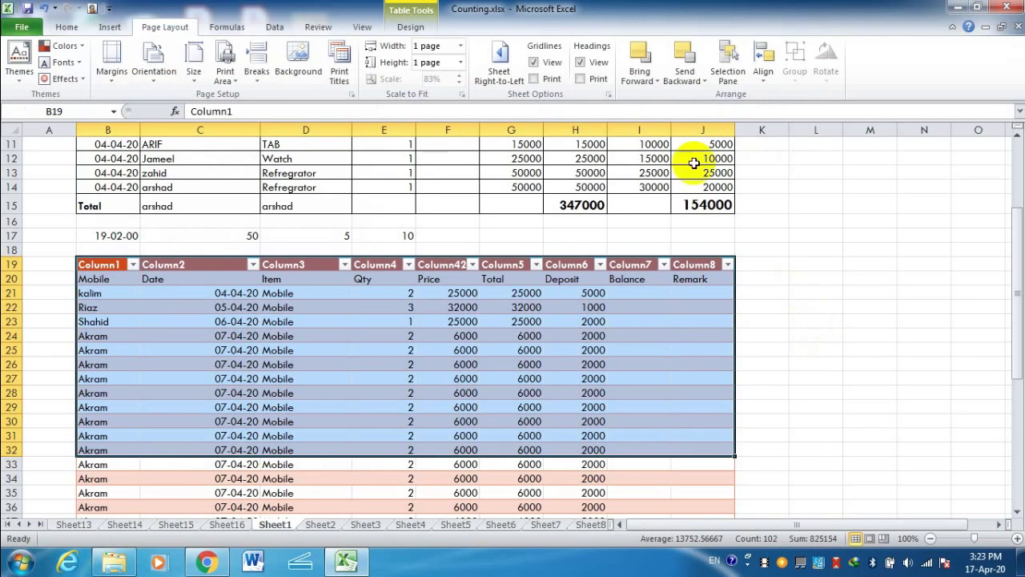
- Turn off draft quality printing for Sheet1 and check the print preview again
{"action": "left_click", "coordinate": [339, 65]}
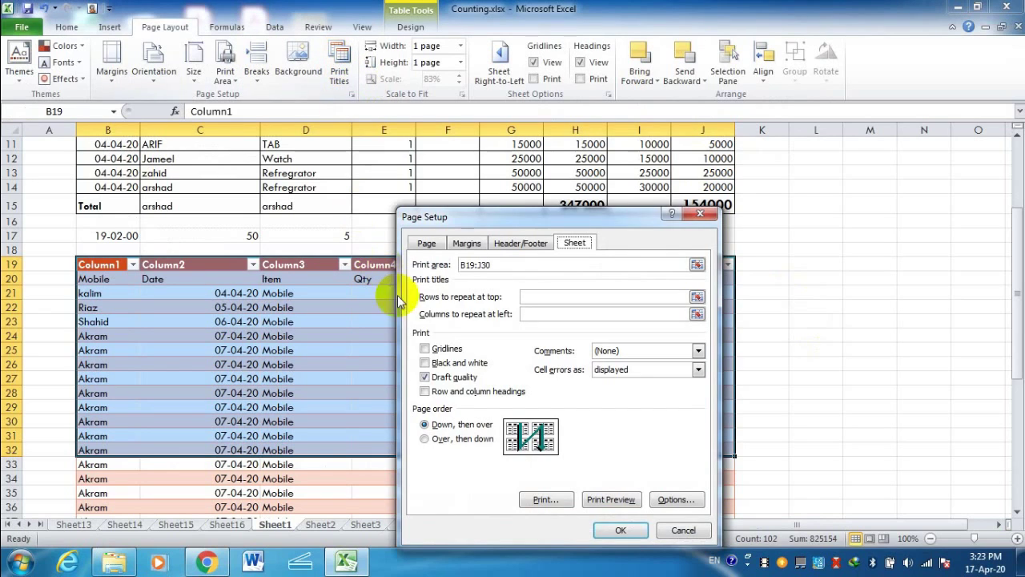
{"action": "left_click", "coordinate": [425, 377]}
{"action": "left_click", "coordinate": [619, 528]}
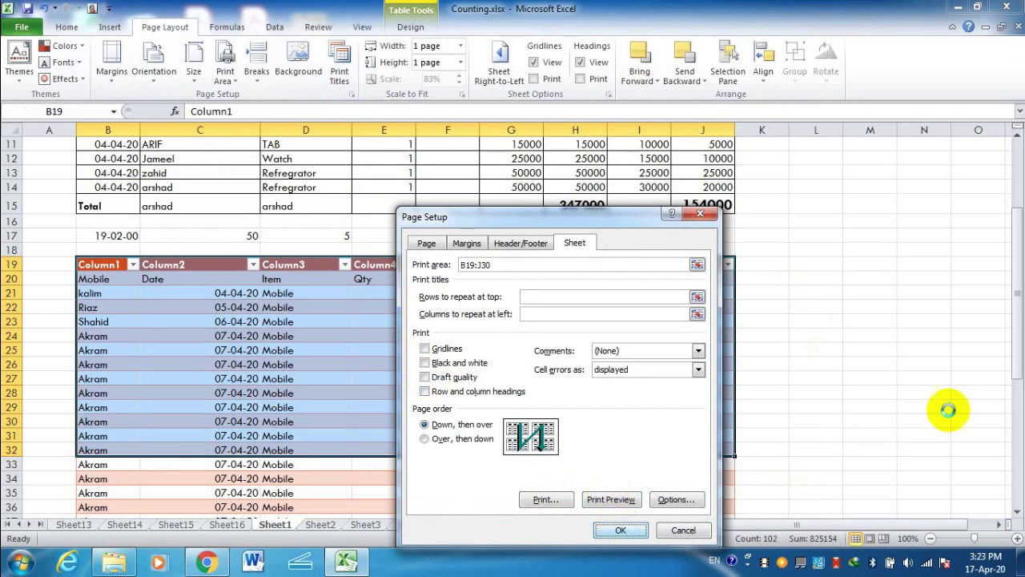
{"action": "key", "text": "ctrl+p"}
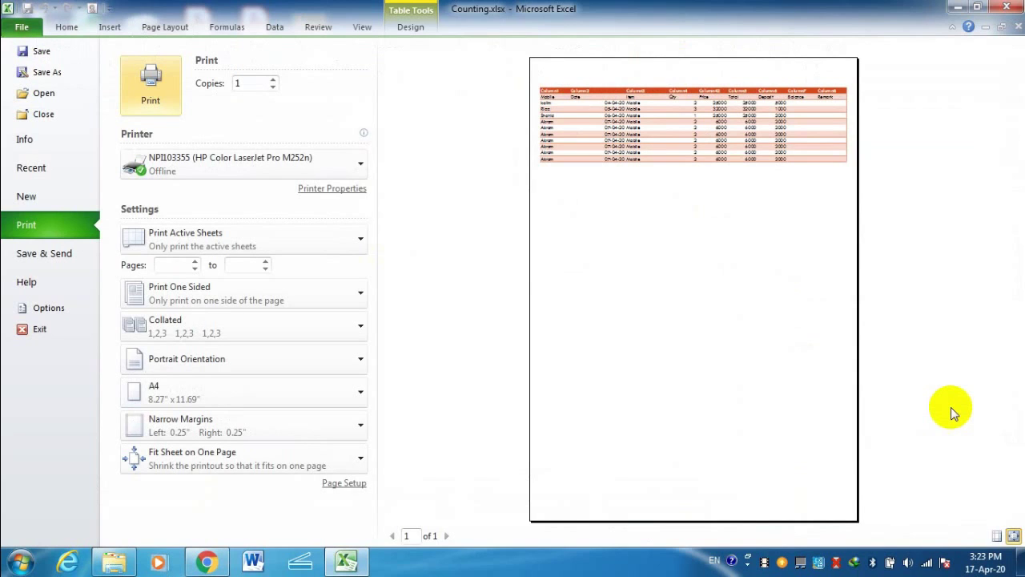
{"action": "key", "text": "Escape"}
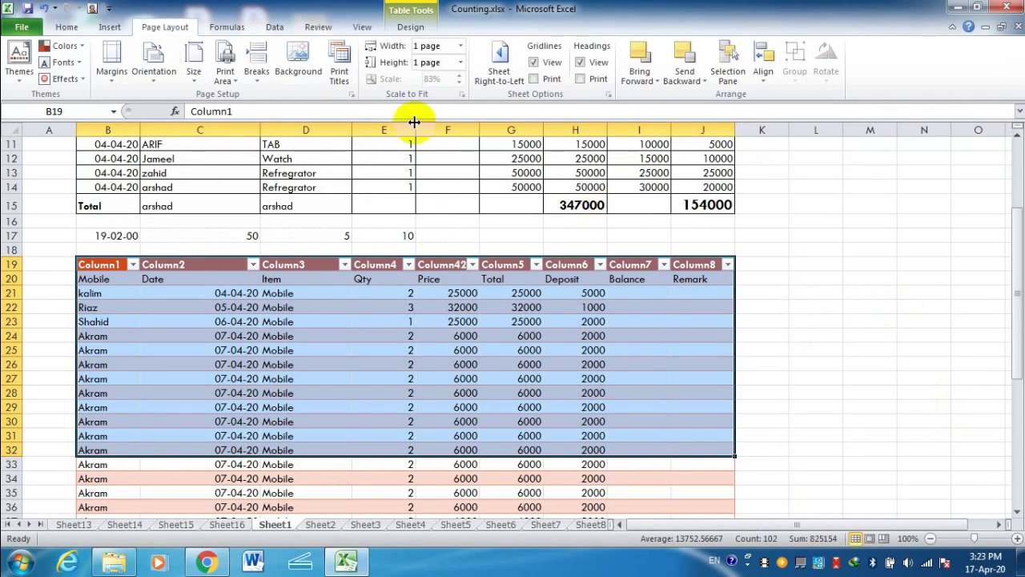
- Turn on printing of row and column headings for Sheet1 and check the second table in the print preview
{"action": "left_click", "coordinate": [340, 78]}
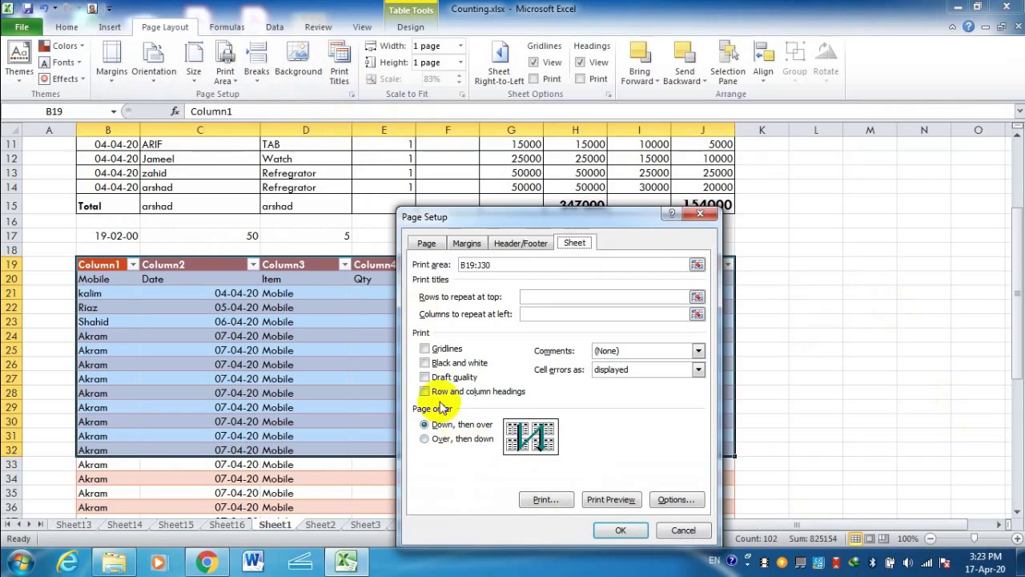
{"action": "left_click", "coordinate": [427, 393]}
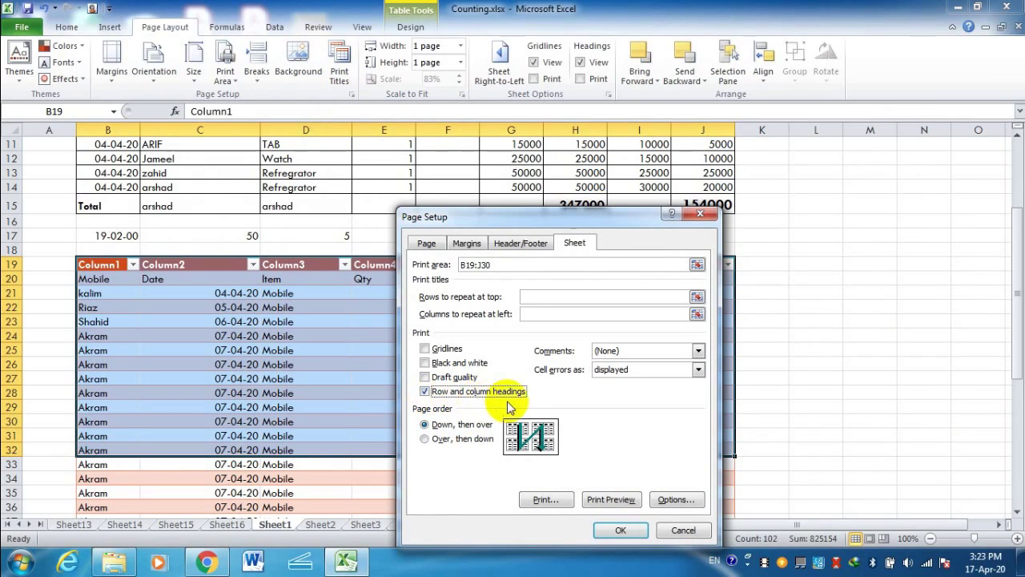
{"action": "left_click", "coordinate": [625, 530]}
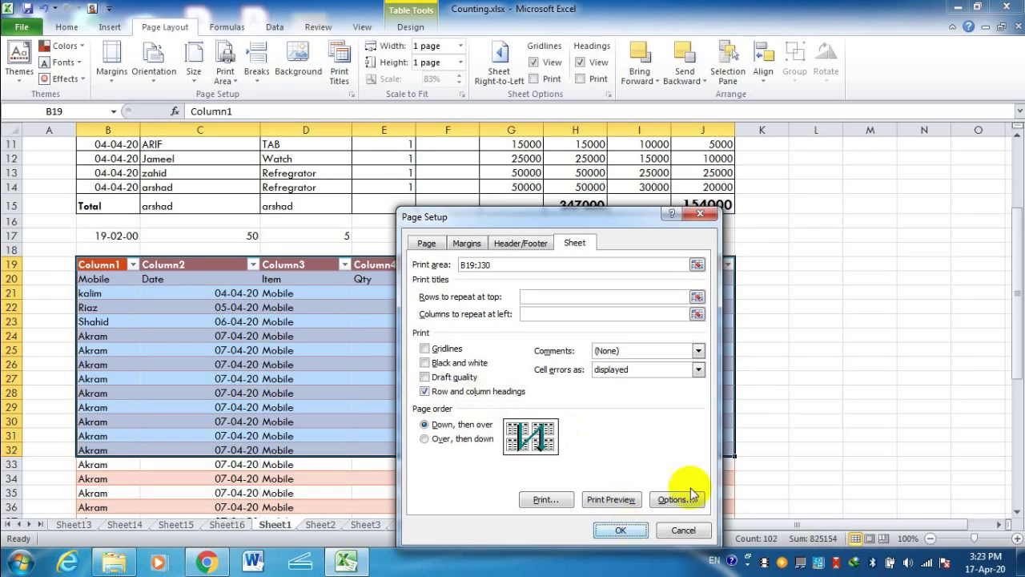
{"action": "key", "text": "ctrl+p"}
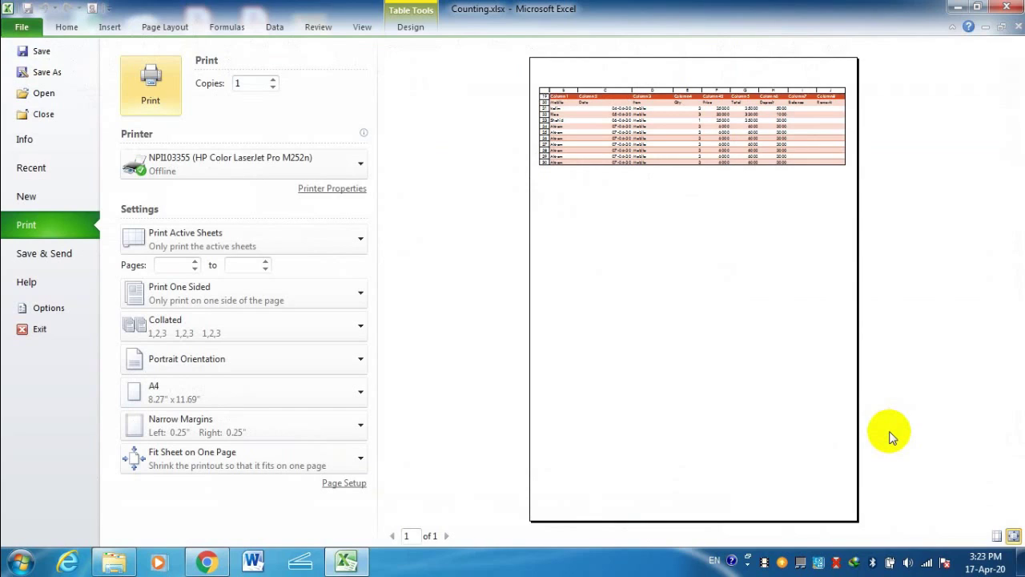
{"action": "key", "text": "Escape"}
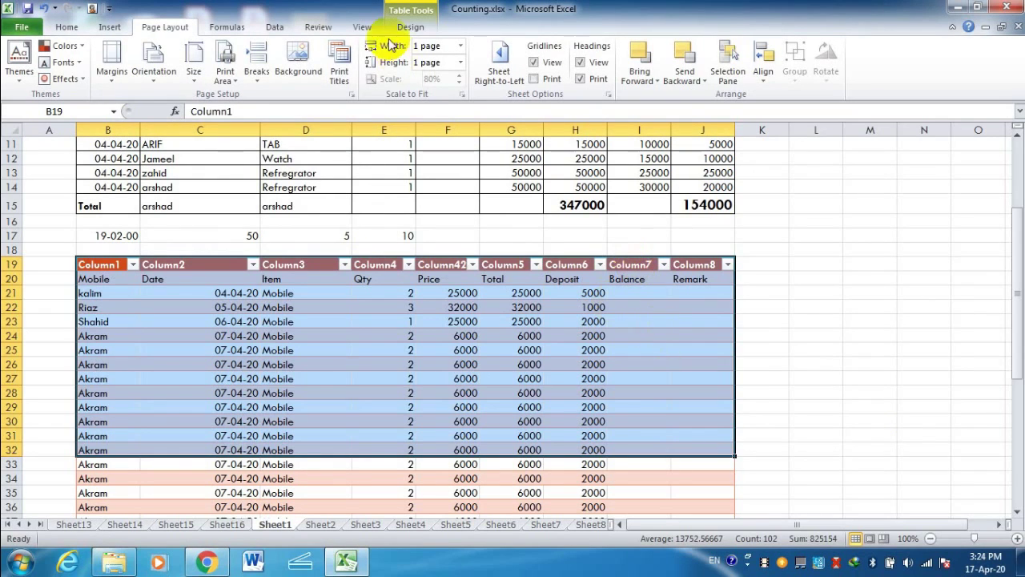
- Turn off printing of row and column headings for Sheet1 and check the print preview
{"action": "left_click", "coordinate": [340, 70]}
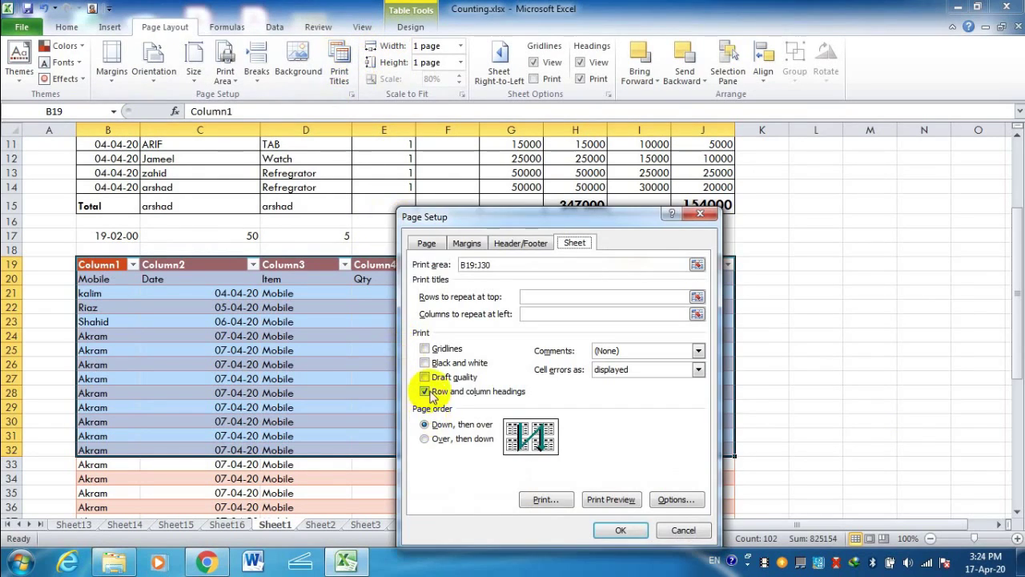
{"action": "left_click", "coordinate": [425, 391]}
{"action": "key", "text": "Return"}
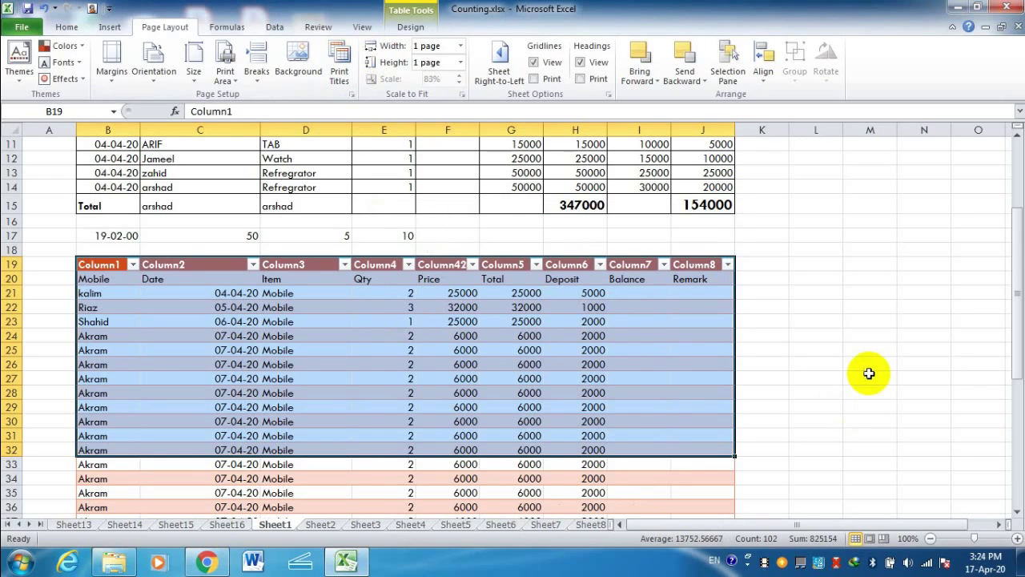
{"action": "key", "text": "ctrl+p"}
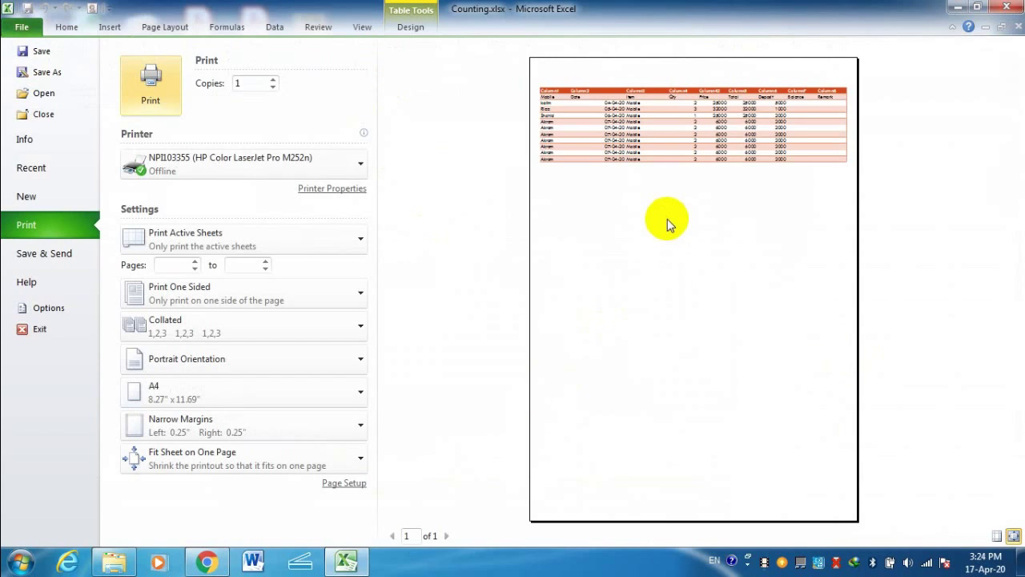
{"action": "key", "text": "Escape"}
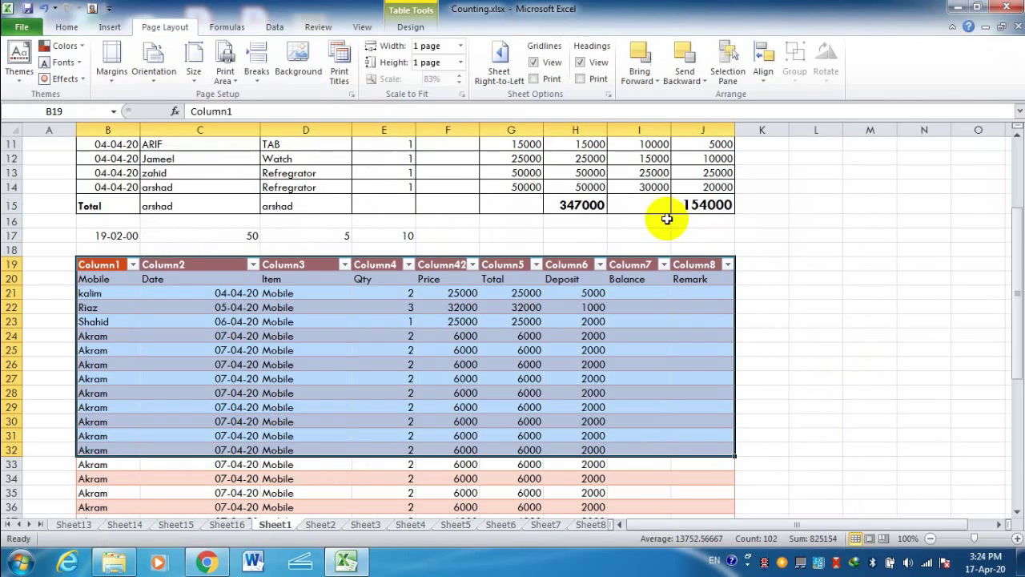
- Turn row and column heading printing back on for Sheet1 and review the headings in the print preview
{"action": "left_click", "coordinate": [342, 76]}
{"action": "left_click", "coordinate": [425, 391]}
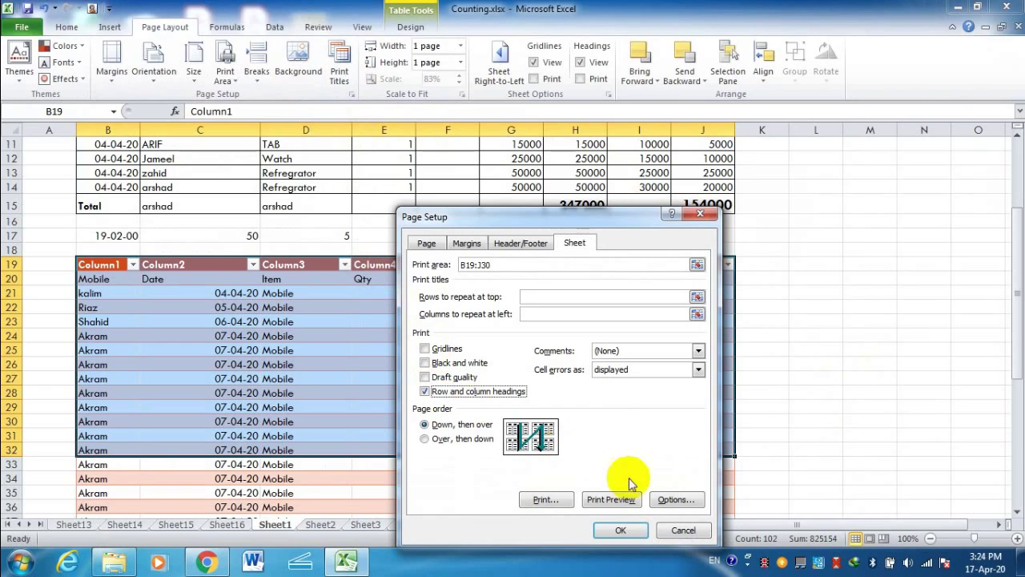
{"action": "left_click", "coordinate": [622, 531]}
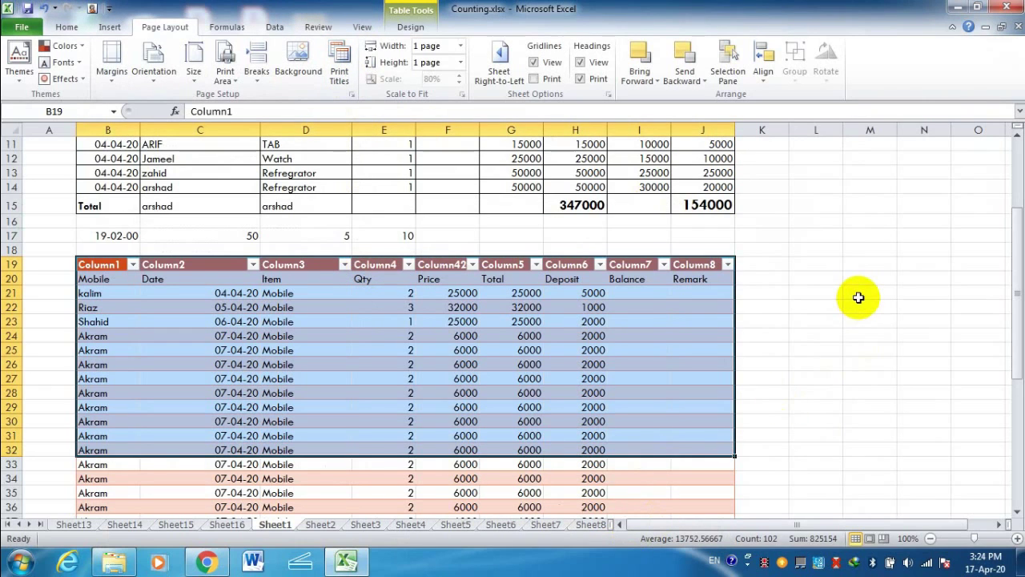
{"action": "key", "text": "ctrl+p"}
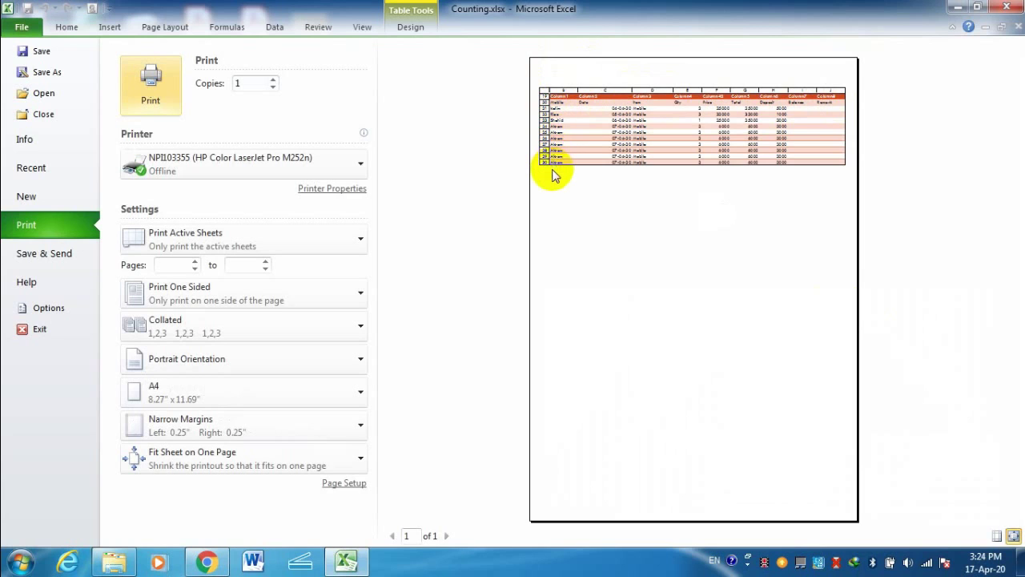
{"action": "key", "text": "Escape"}
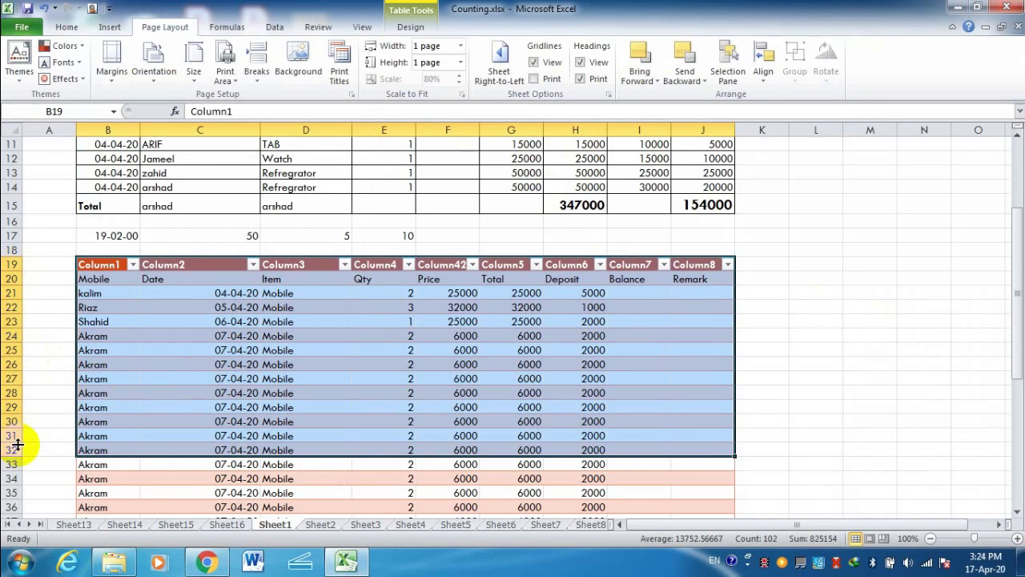
- Turn off printing of row and column headings for Sheet1 and check the second table in the print preview
{"action": "left_click", "coordinate": [339, 74]}
{"action": "left_click", "coordinate": [425, 391]}
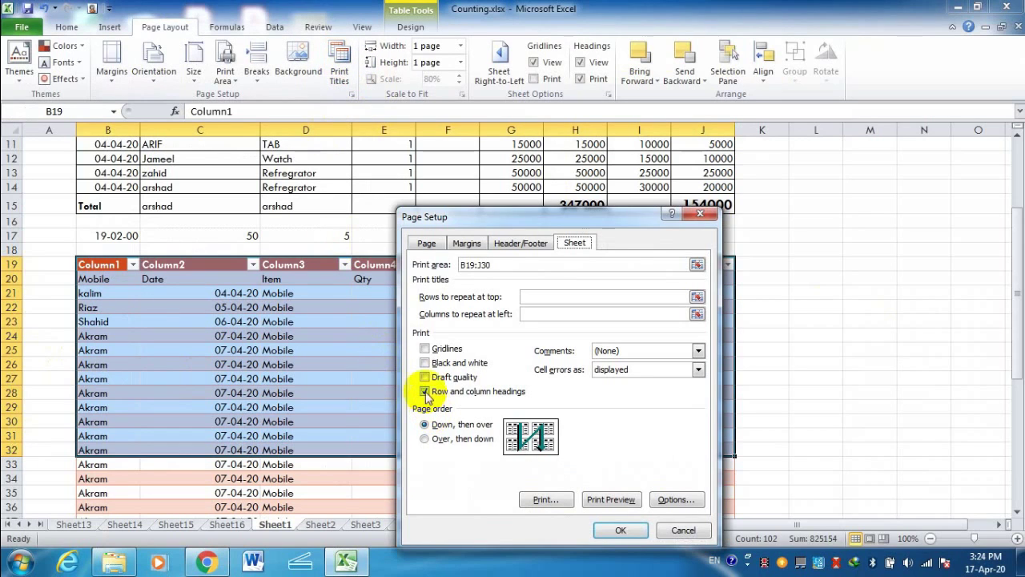
{"action": "left_click", "coordinate": [424, 391]}
{"action": "left_click", "coordinate": [621, 530]}
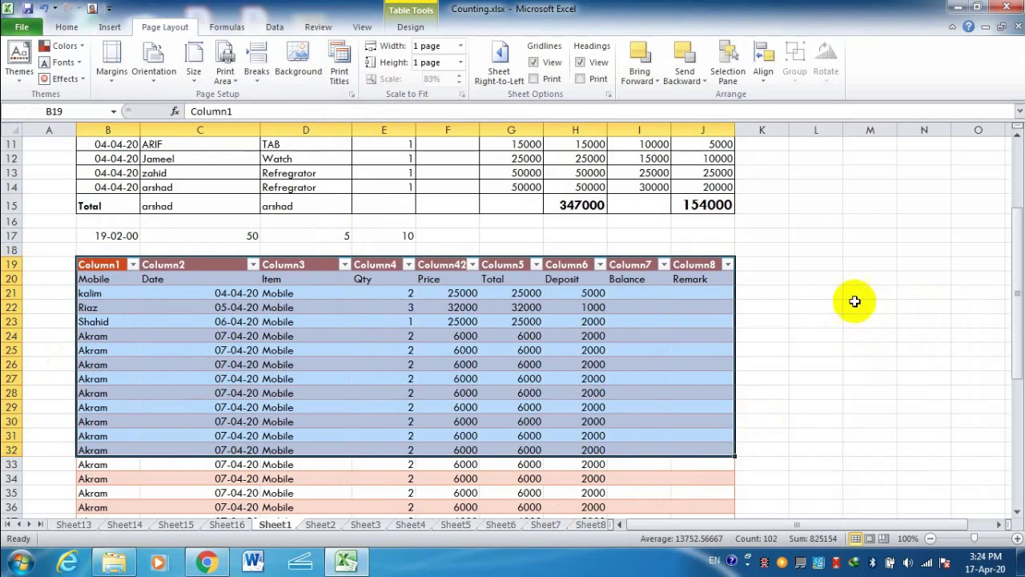
{"action": "key", "text": "ctrl+p"}
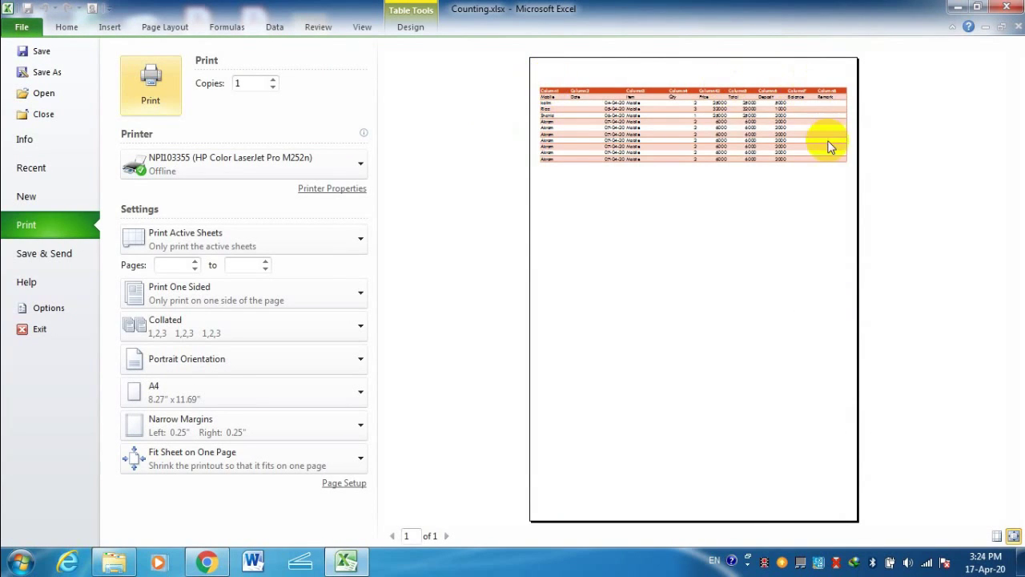
{"action": "key", "text": "Escape"}
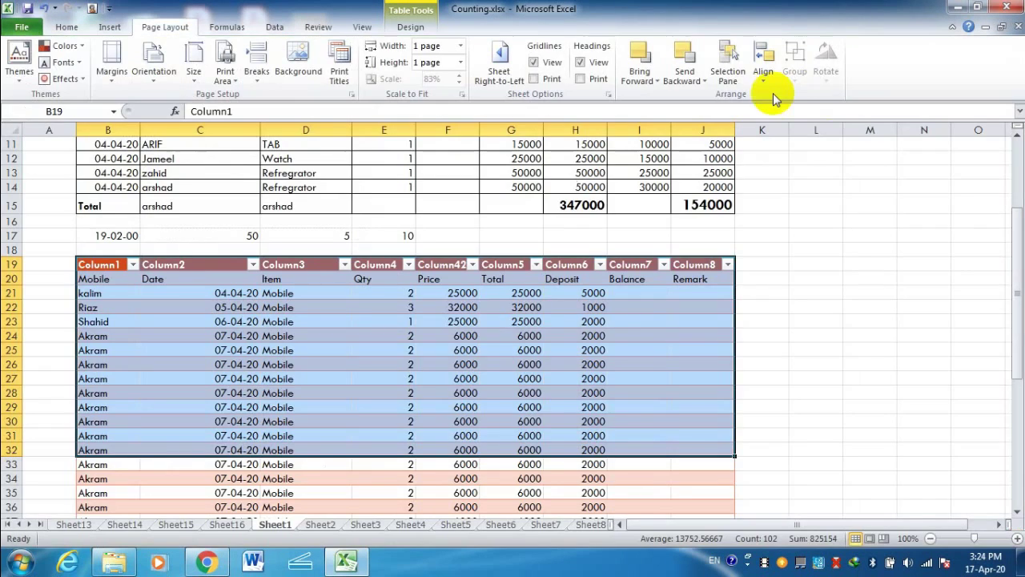
- Try the "Over, then down" page order for Sheet1 and set it back to "Down, then over"
{"action": "left_click", "coordinate": [350, 68]}
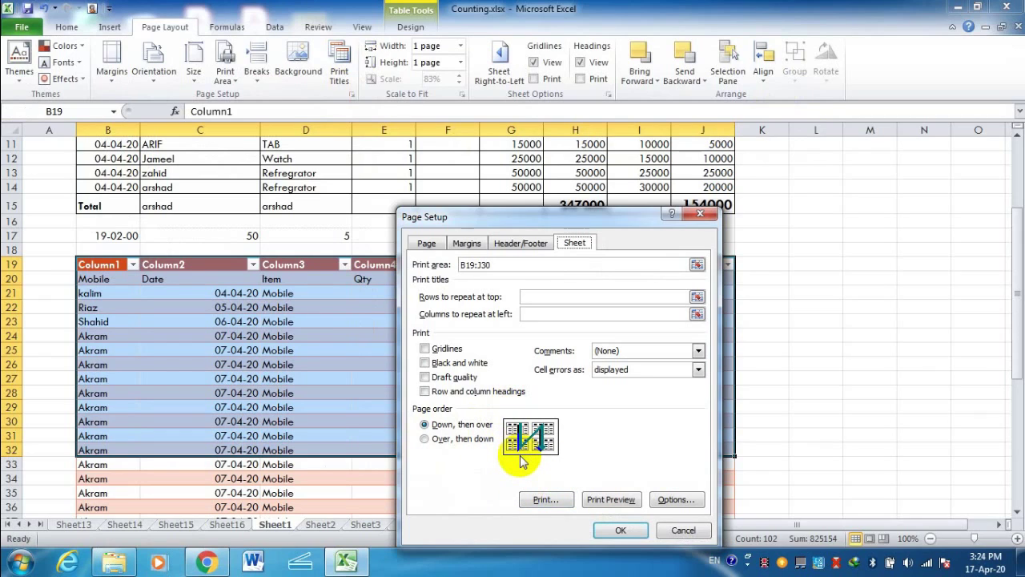
{"action": "left_click", "coordinate": [451, 440]}
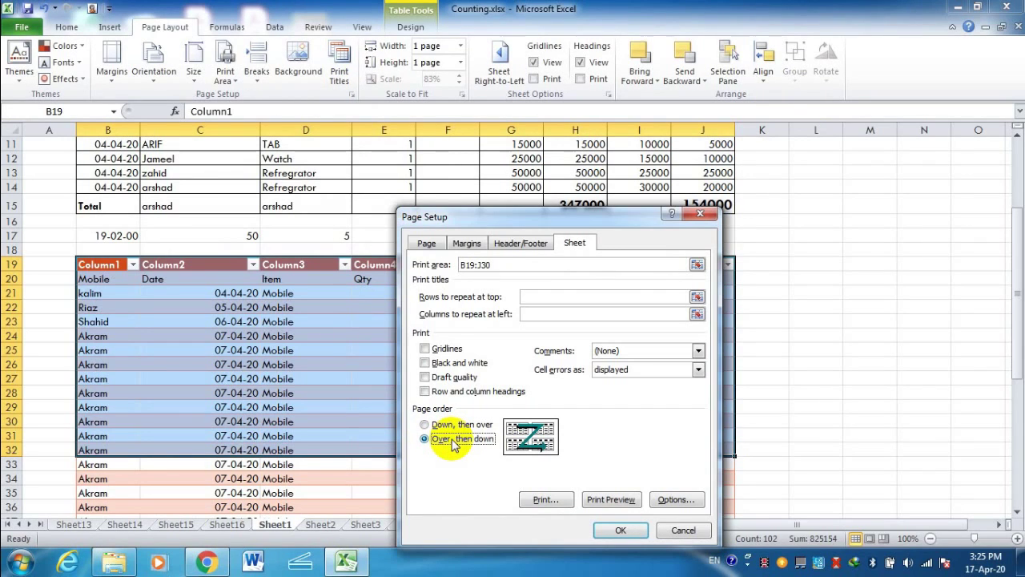
{"action": "left_click", "coordinate": [439, 427]}
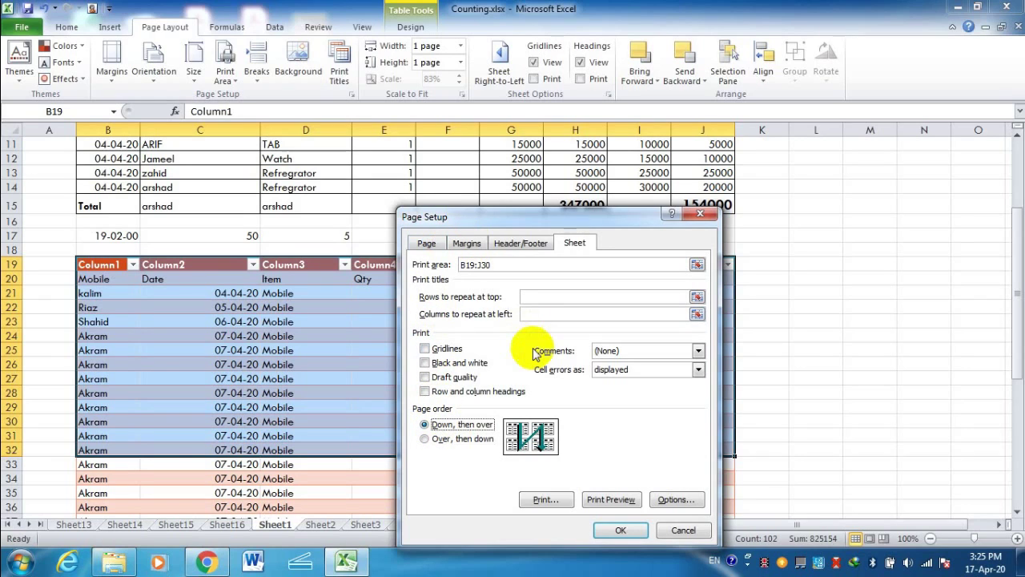
- Go through the HP printer's printing shortcuts from General Everyday Printing to EcoSMART Settings, and select Factory defaults
{"action": "left_click", "coordinate": [674, 498]}
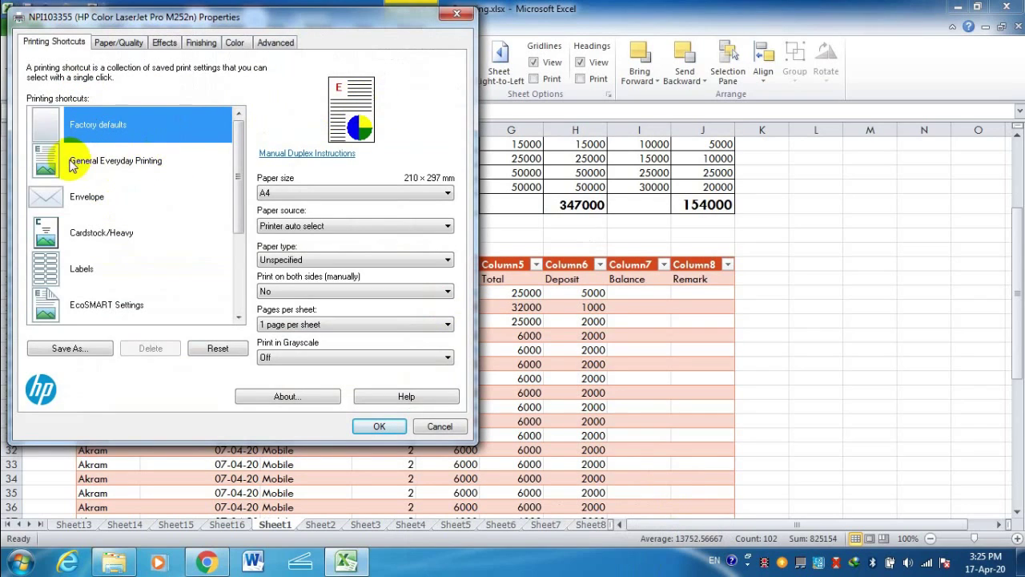
{"action": "left_click", "coordinate": [106, 164]}
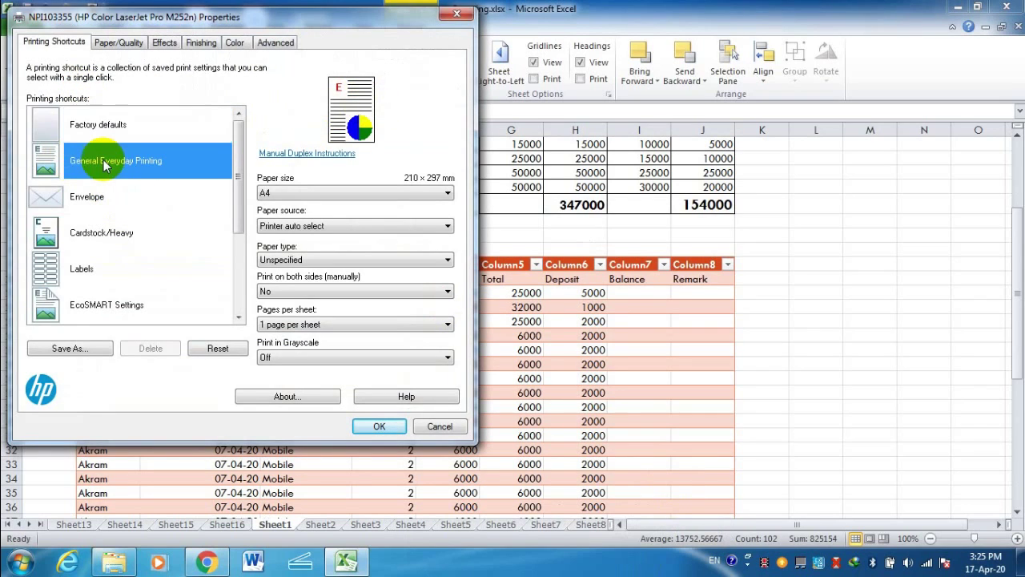
{"action": "left_click", "coordinate": [104, 201]}
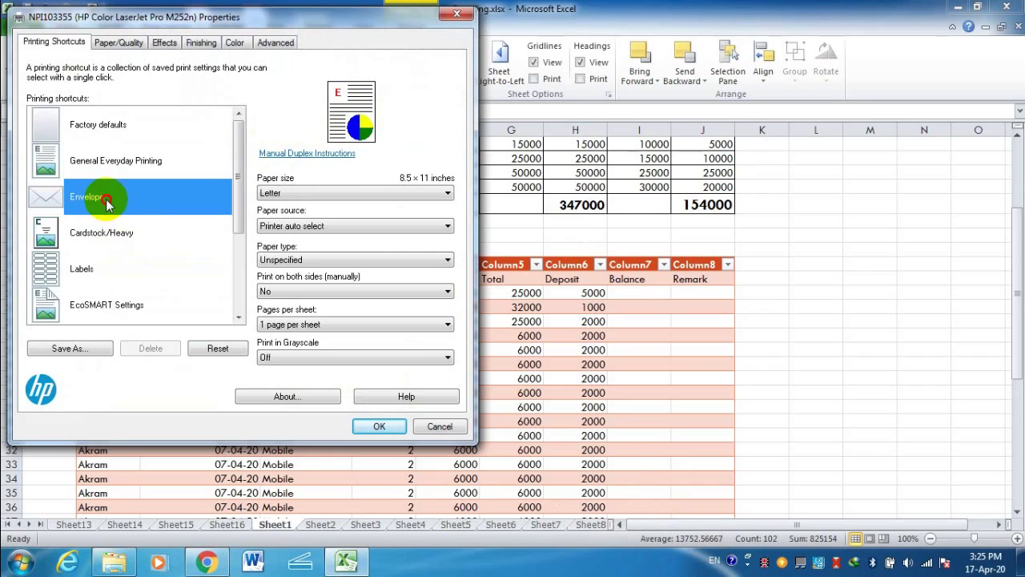
{"action": "left_click", "coordinate": [102, 240]}
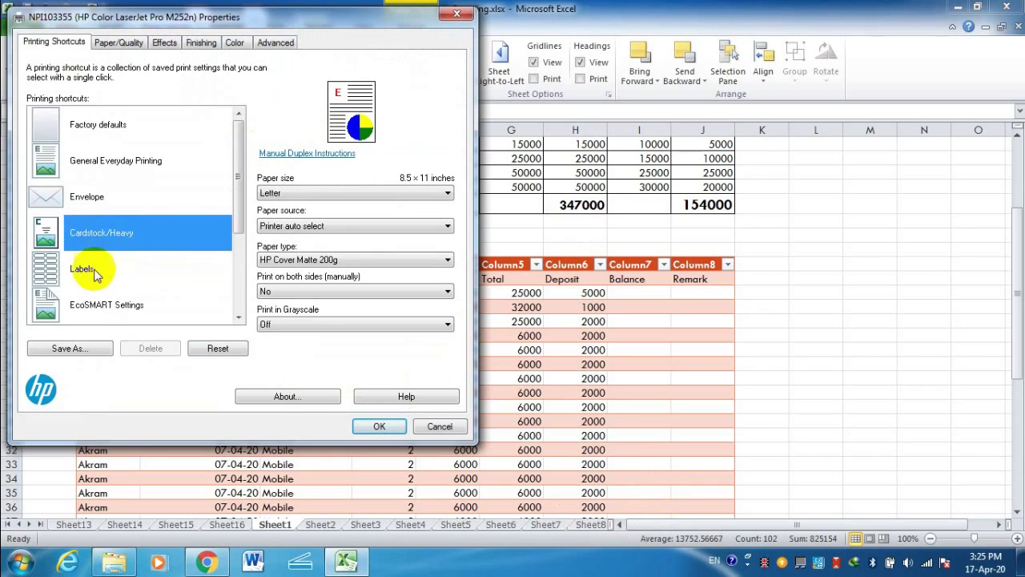
{"action": "left_click", "coordinate": [92, 274]}
{"action": "left_click", "coordinate": [92, 311]}
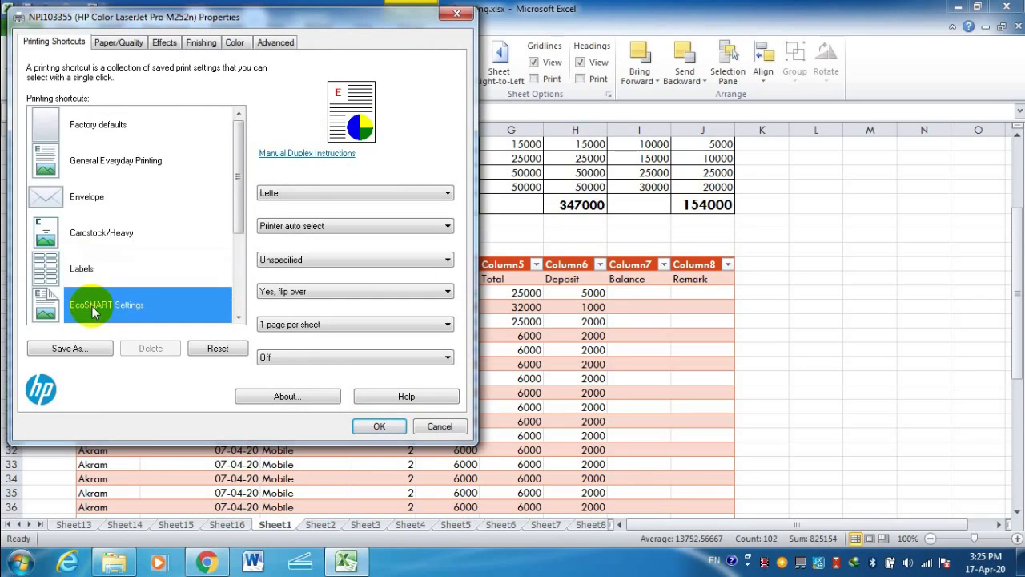
{"action": "scroll", "coordinate": [130, 271], "scroll_direction": "down", "scroll_amount": 2}
{"action": "scroll", "coordinate": [129, 271], "scroll_direction": "up", "scroll_amount": 3}
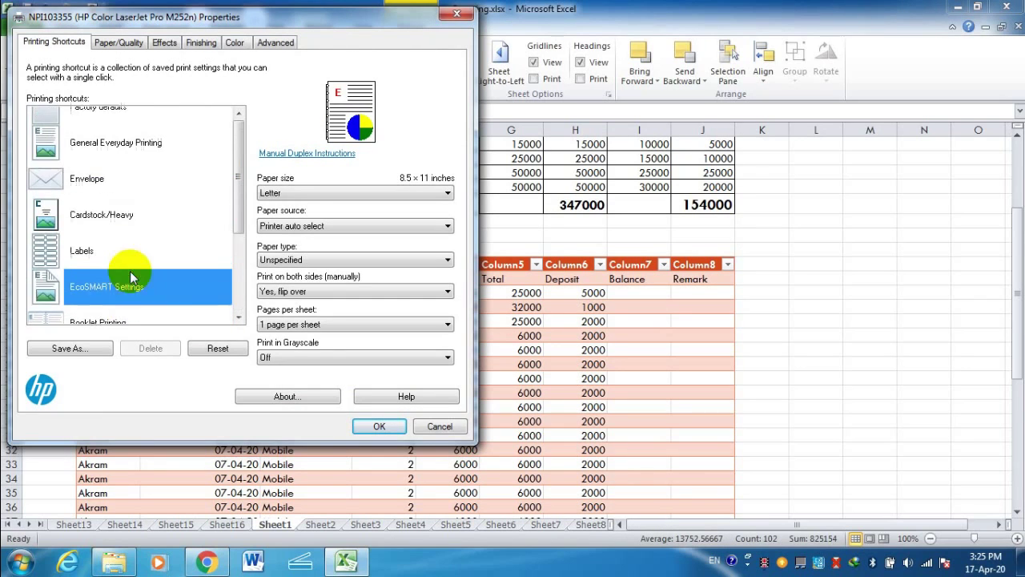
{"action": "left_click", "coordinate": [100, 125]}
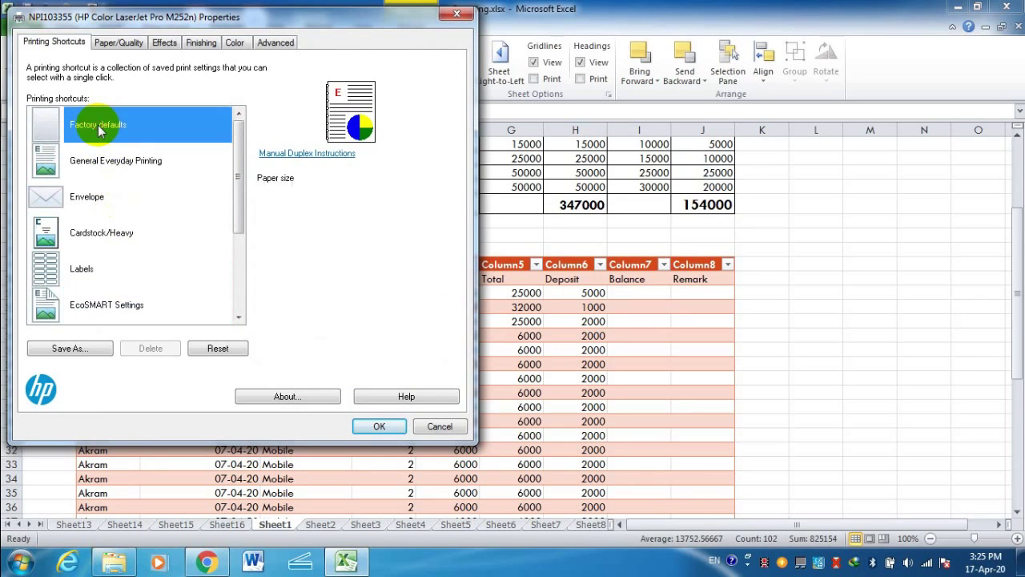
- Set the printer's paper size to A4 in its paper and quality options
{"action": "left_click", "coordinate": [126, 42]}
{"action": "left_click", "coordinate": [132, 103]}
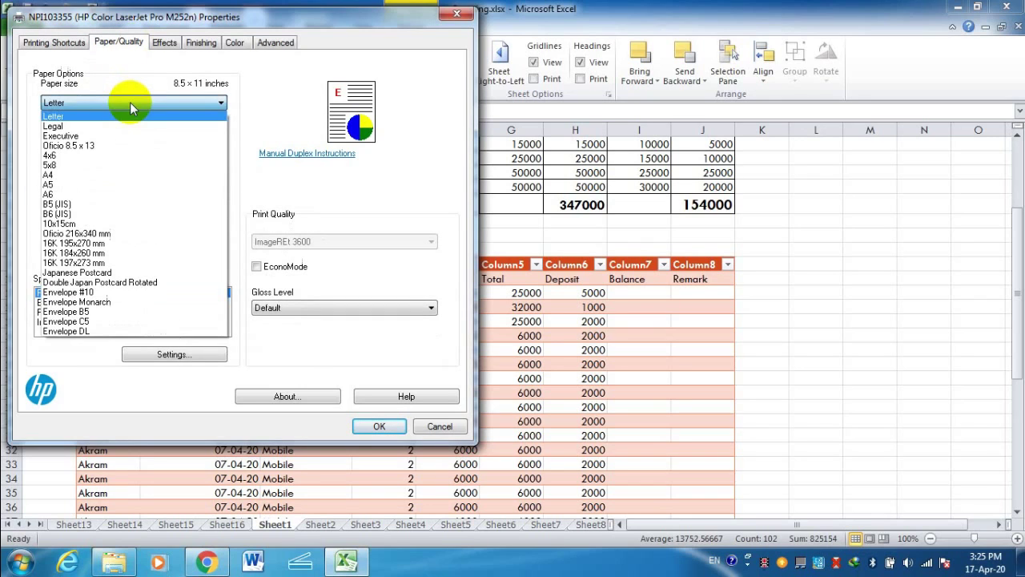
{"action": "left_click", "coordinate": [120, 172]}
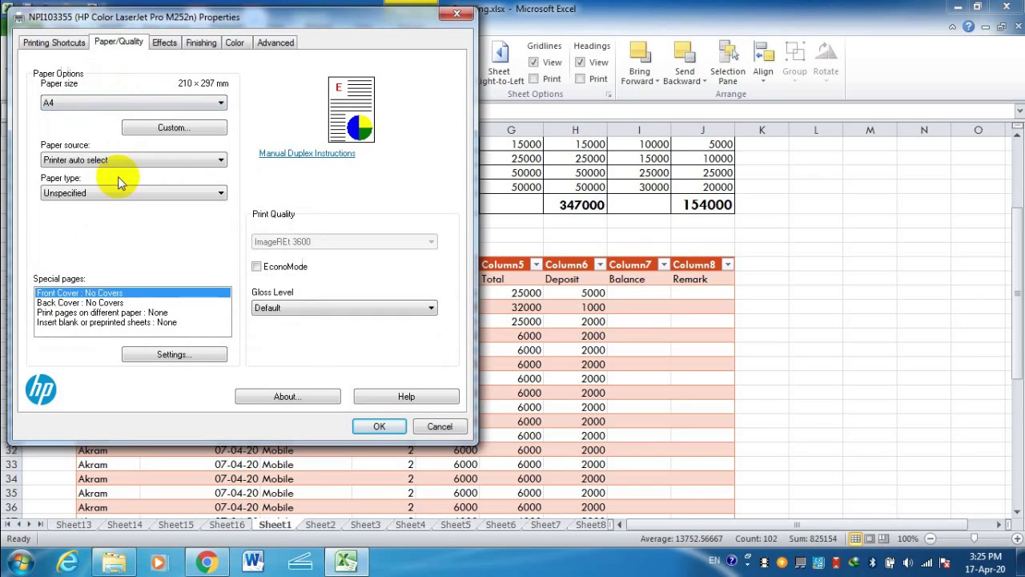
{"action": "left_click", "coordinate": [120, 103]}
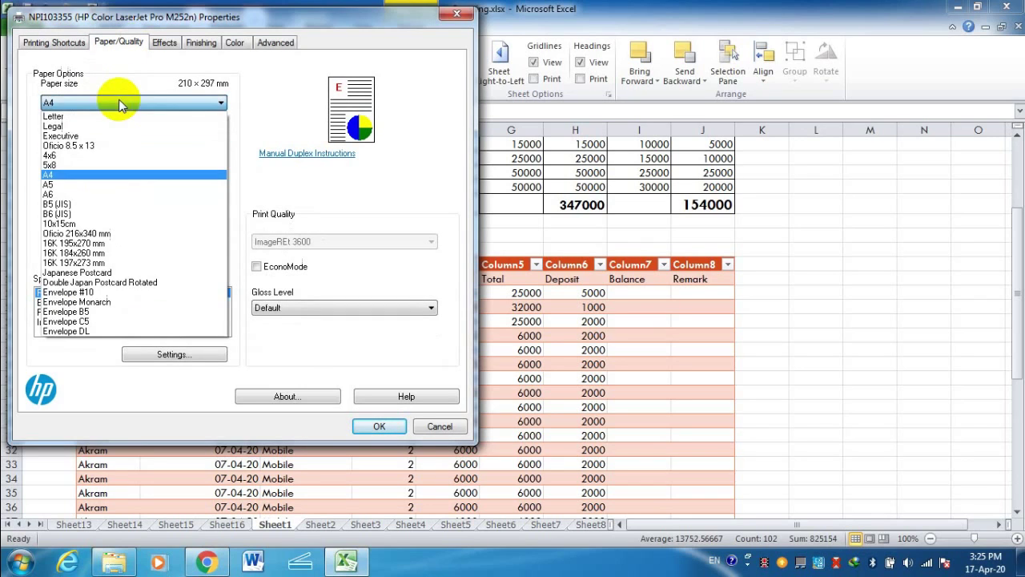
{"action": "left_click", "coordinate": [84, 174]}
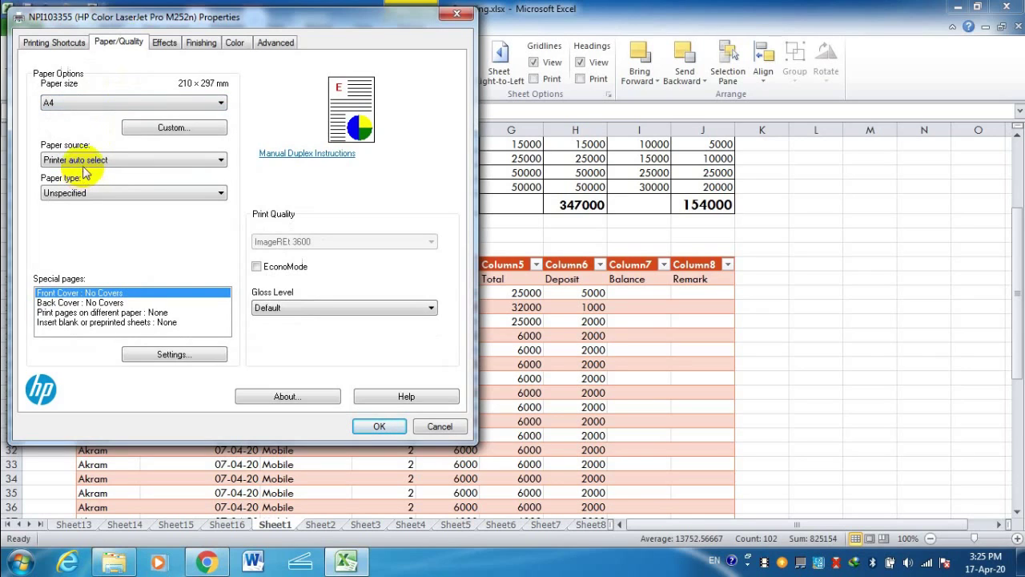
{"action": "left_click", "coordinate": [104, 101]}
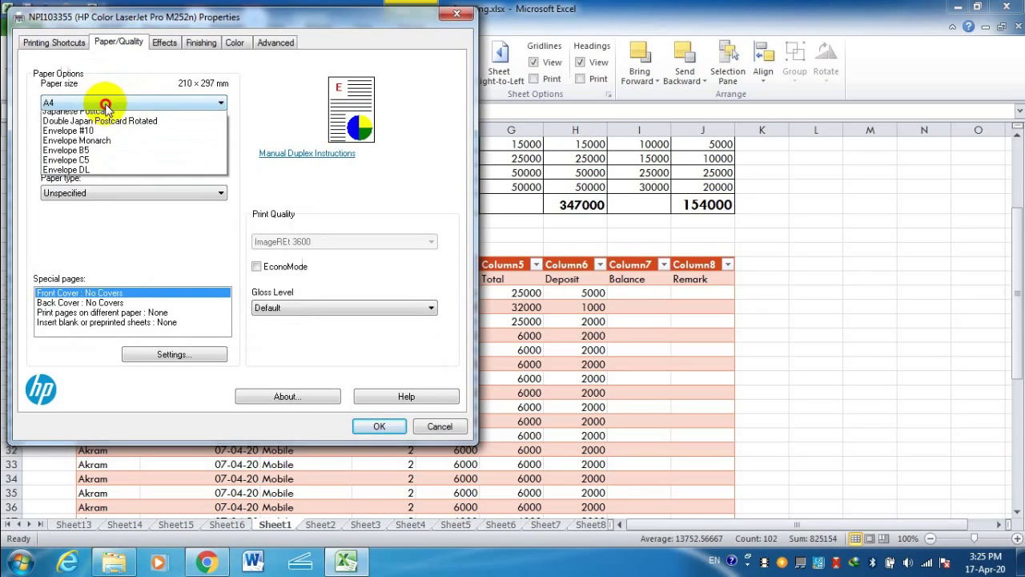
{"action": "left_click", "coordinate": [104, 175]}
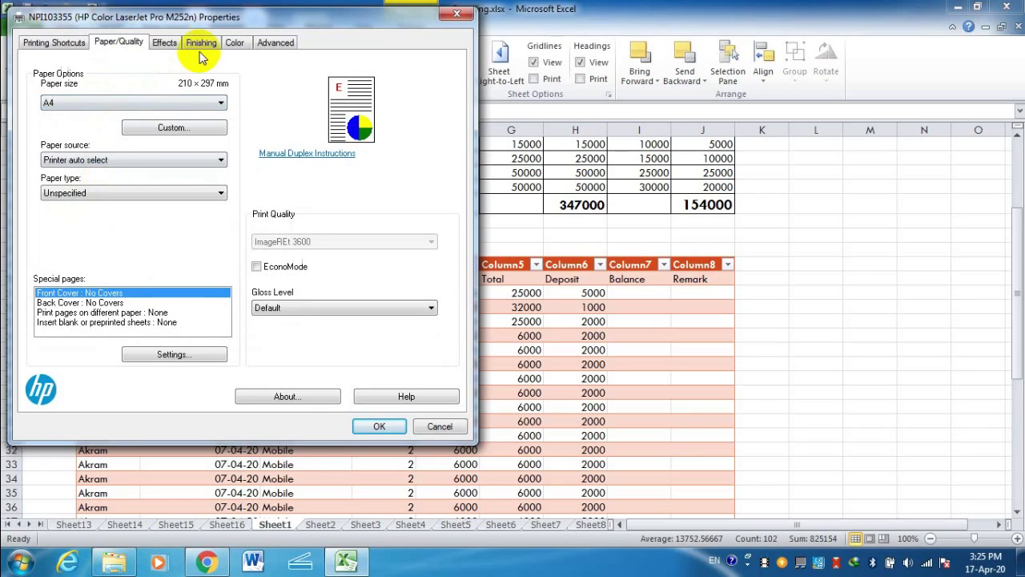
- Turn on grayscale printing in the printer's color options and accept the printer and page setup settings
{"action": "left_click", "coordinate": [235, 43]}
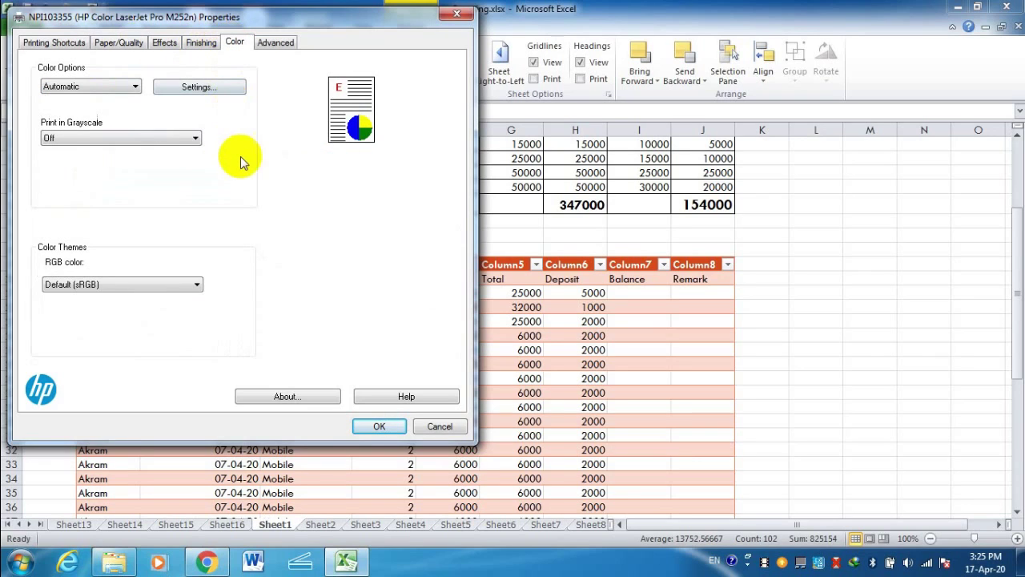
{"action": "left_click", "coordinate": [141, 138]}
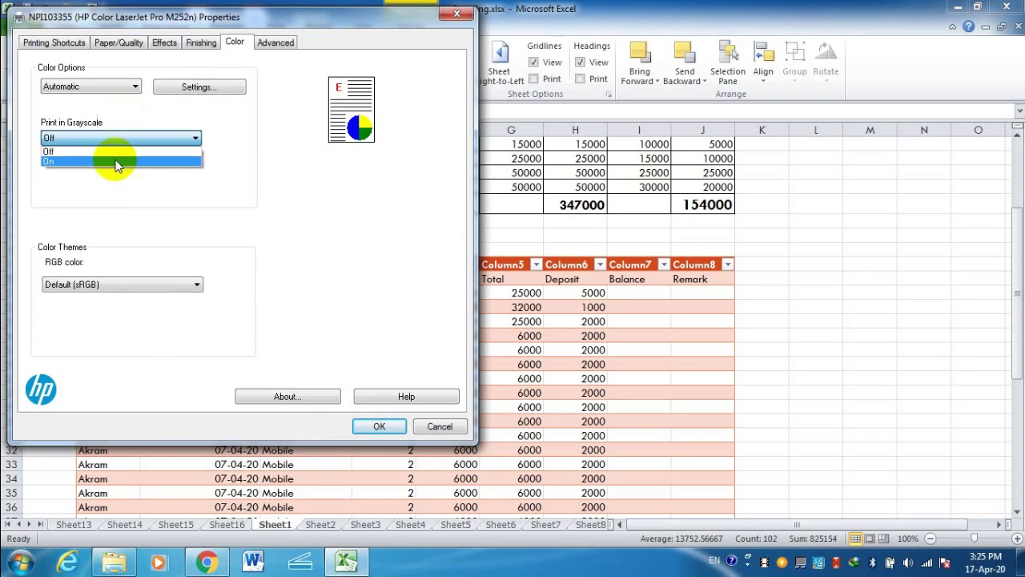
{"action": "left_click", "coordinate": [115, 159]}
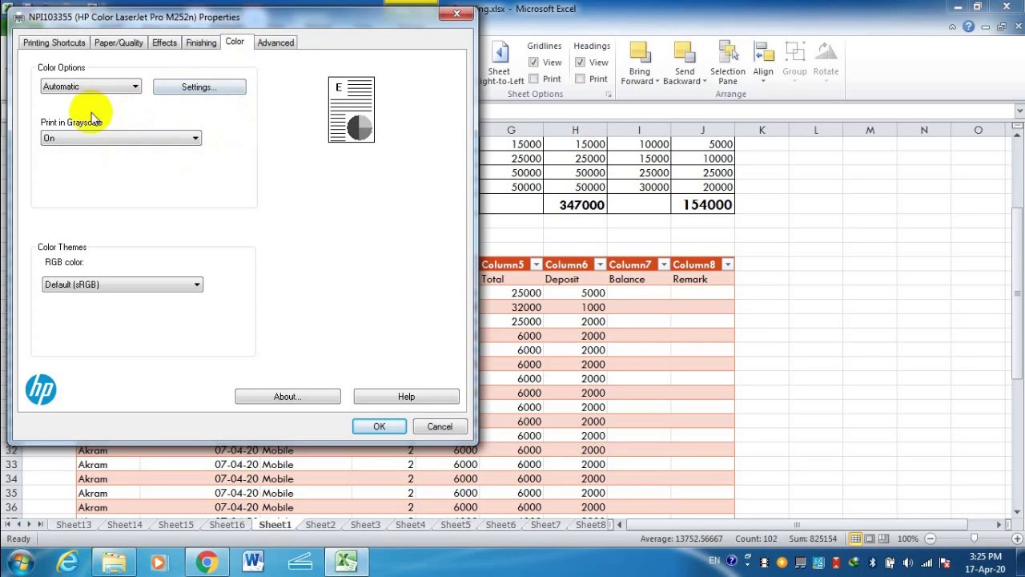
{"action": "left_click", "coordinate": [379, 426]}
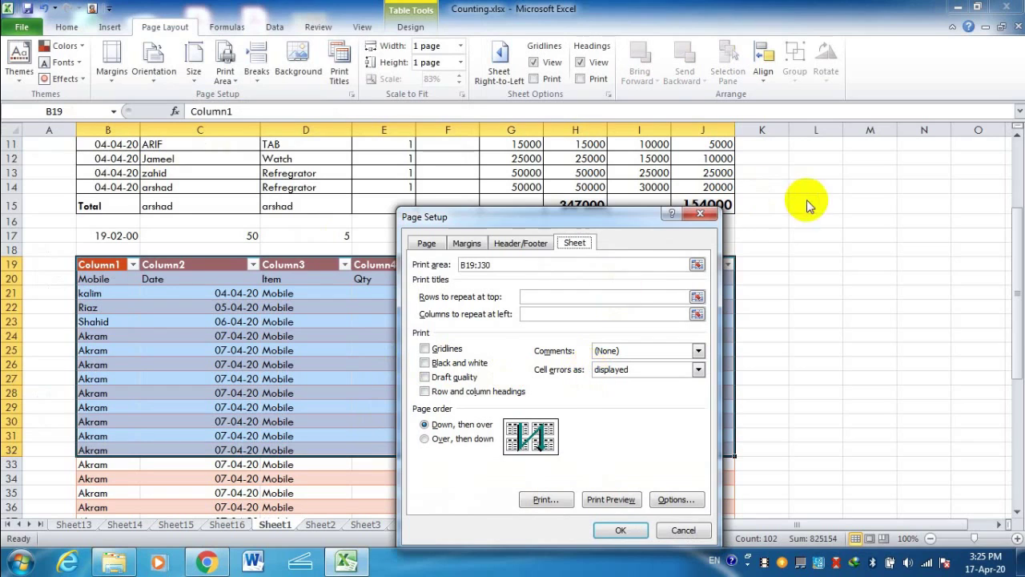
{"action": "left_click", "coordinate": [644, 534]}
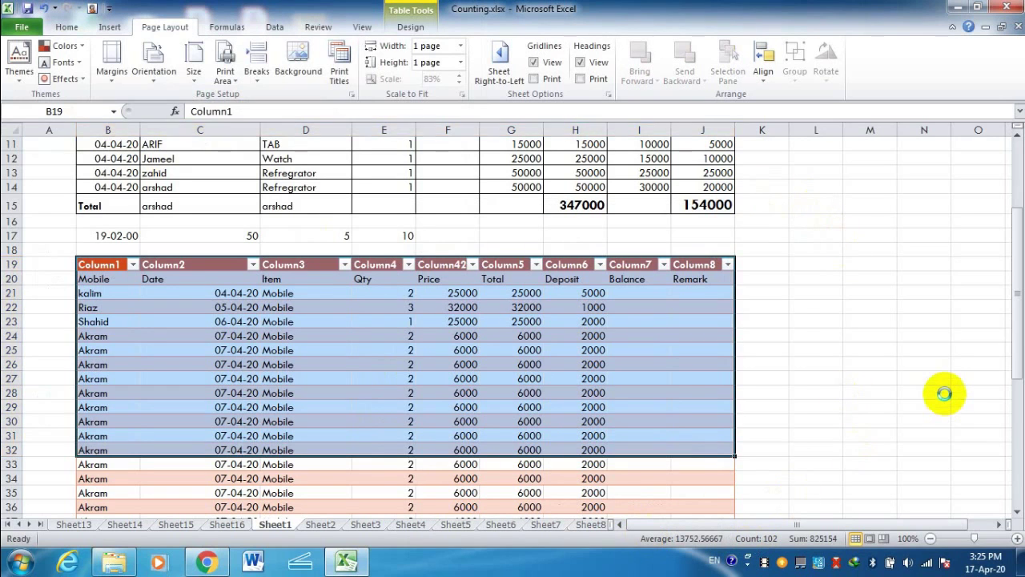
- Check Sheet1's print preview, its page setup and the printer properties for the grayscale setting
{"action": "key", "text": "ctrl+p"}
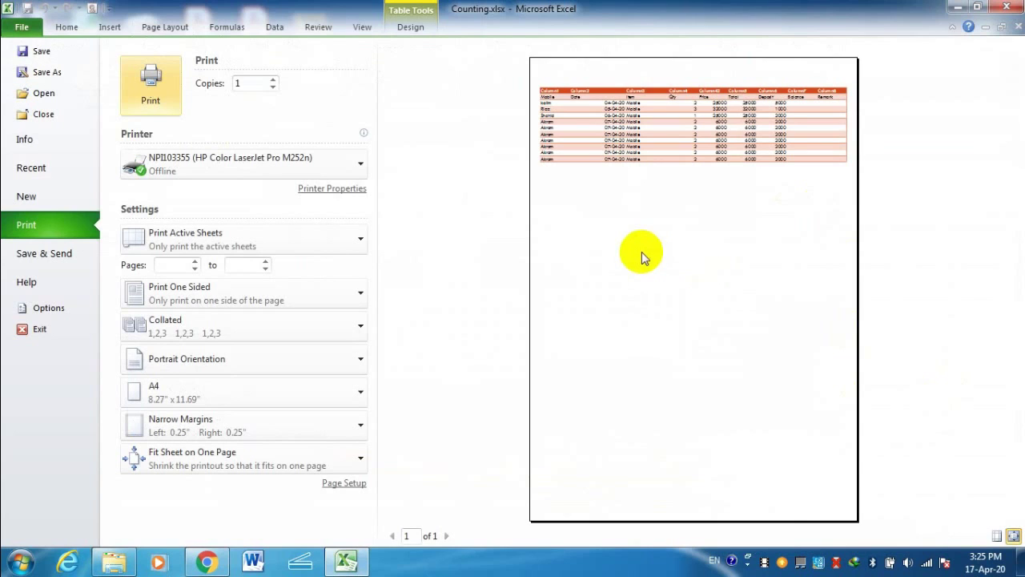
{"action": "left_click", "coordinate": [343, 484]}
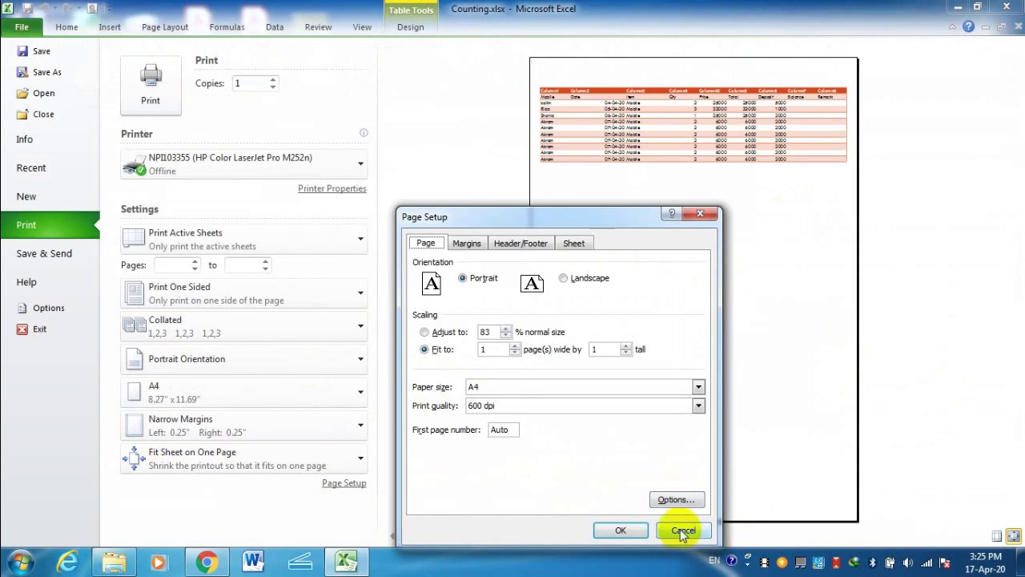
{"action": "left_click", "coordinate": [681, 530]}
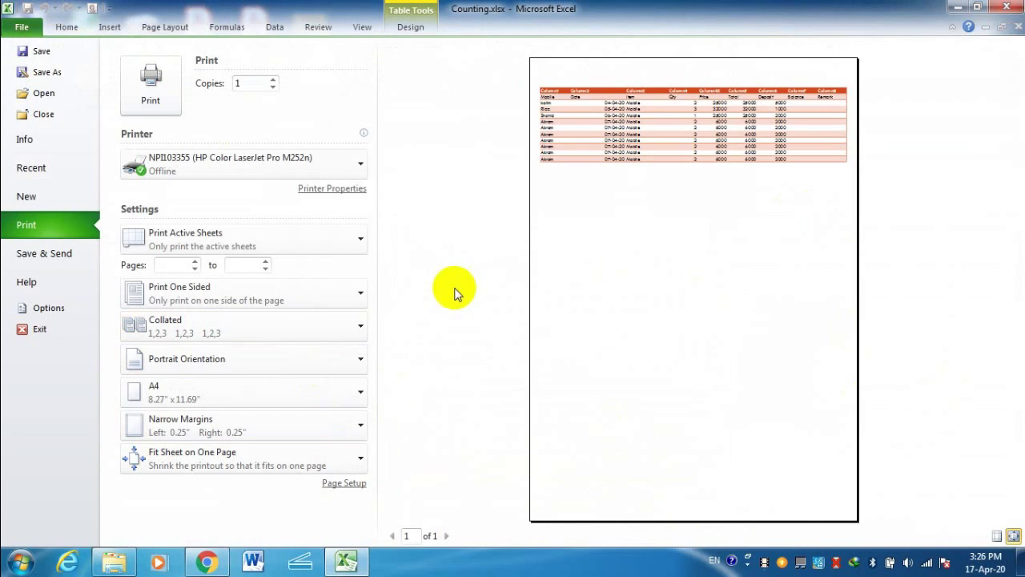
{"action": "left_click", "coordinate": [355, 189]}
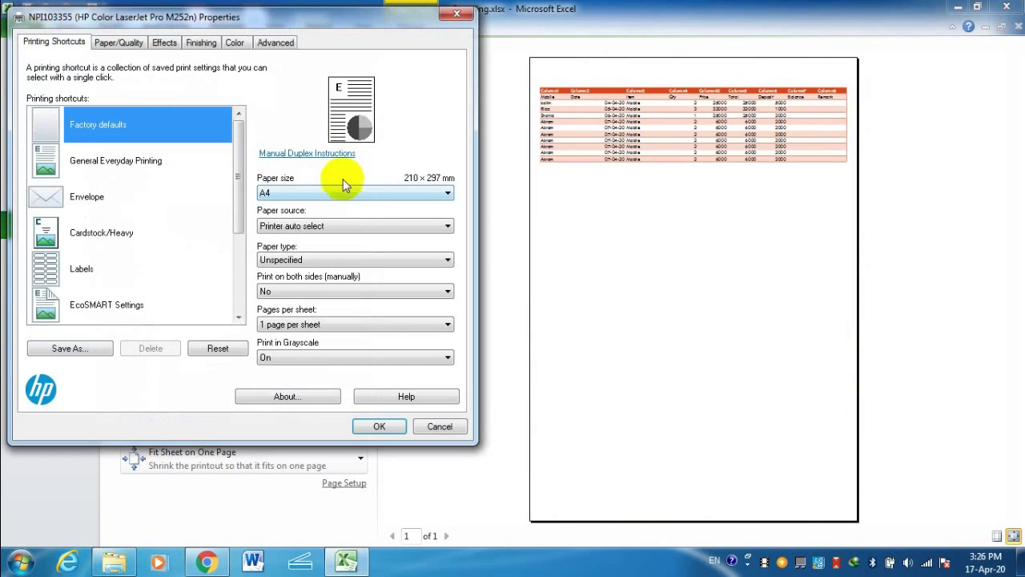
{"action": "left_click", "coordinate": [366, 429]}
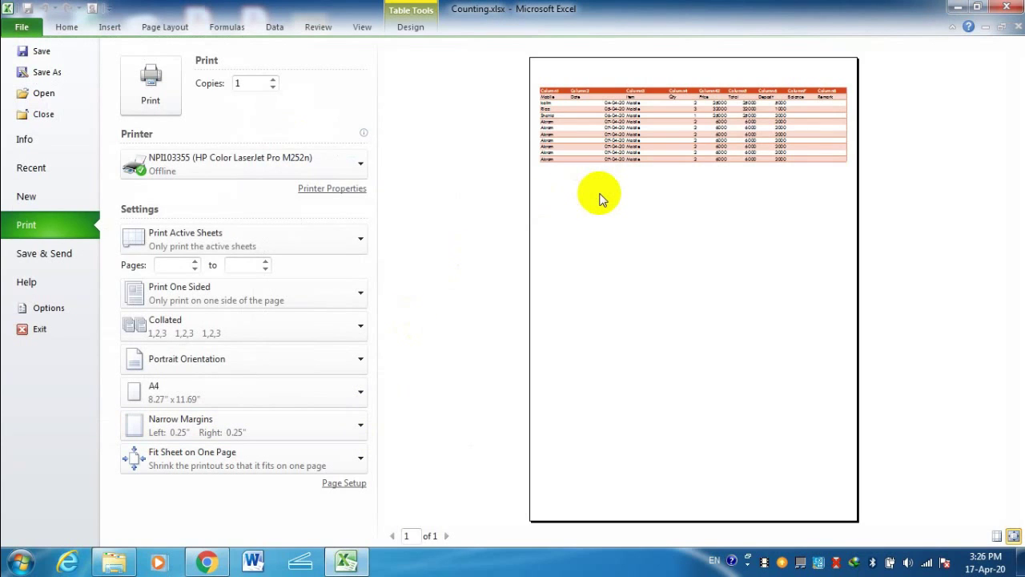
{"action": "key", "text": "Escape"}
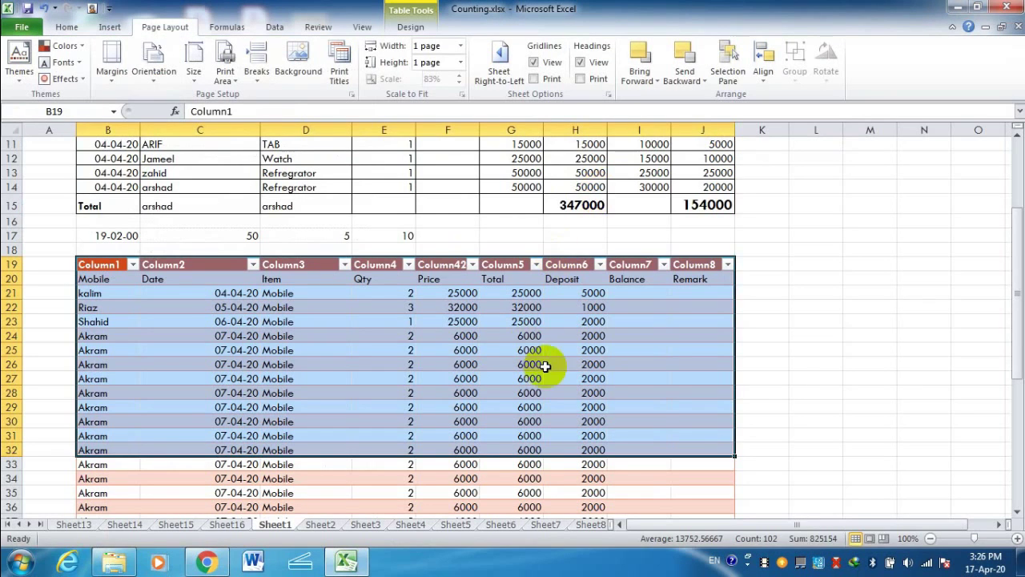
{"action": "left_click", "coordinate": [790, 349]}
{"action": "scroll", "coordinate": [652, 378], "scroll_direction": "up", "scroll_amount": 4}
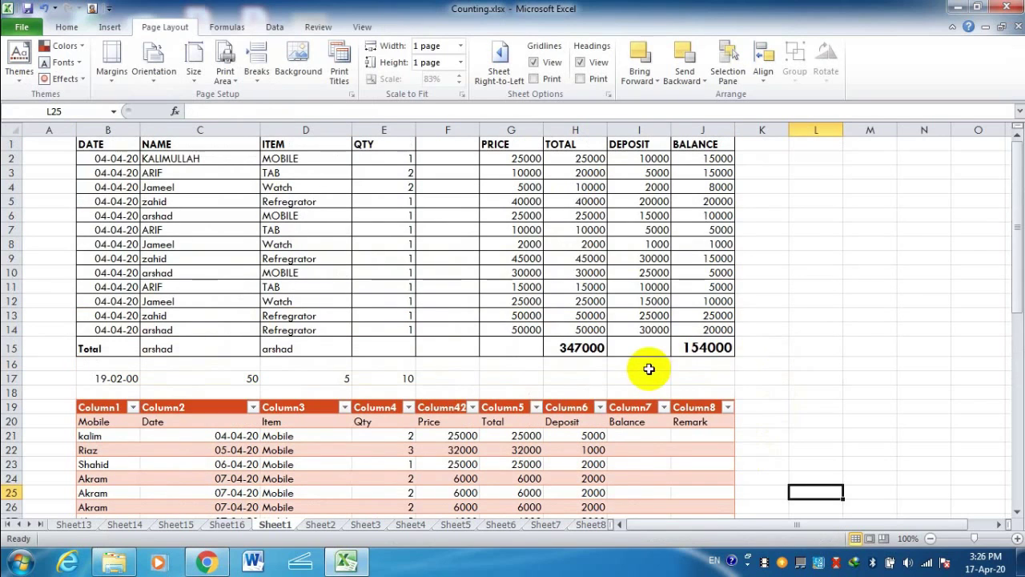
{"action": "scroll", "coordinate": [348, 294], "scroll_direction": "down", "scroll_amount": 5}
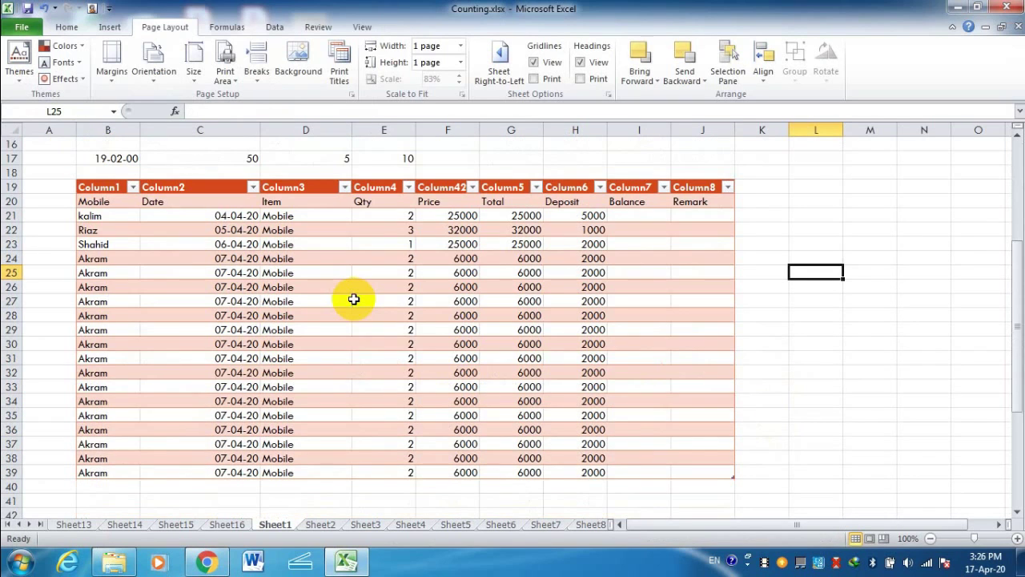
{"action": "left_click", "coordinate": [351, 94]}
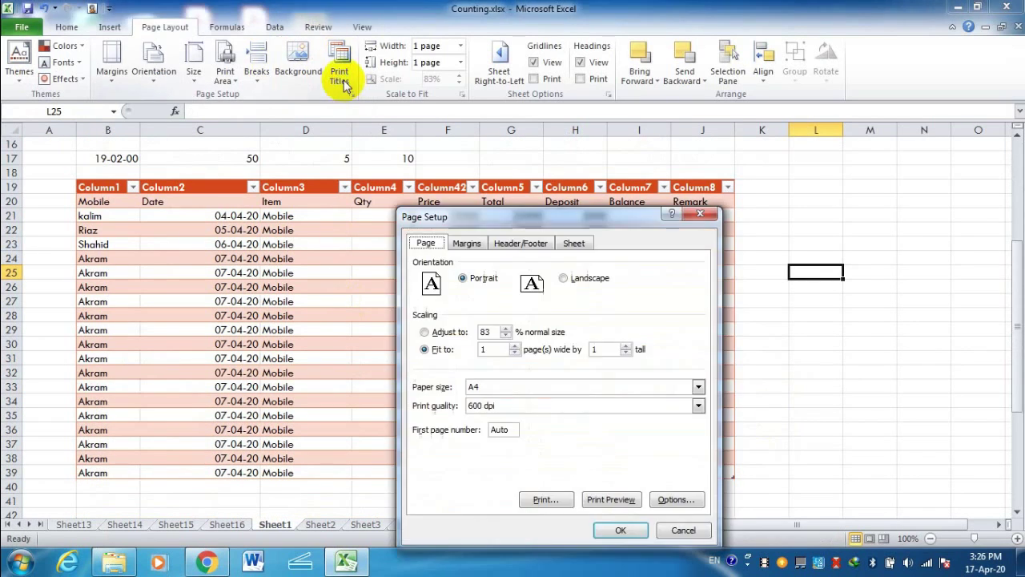
{"action": "left_click", "coordinate": [683, 530]}
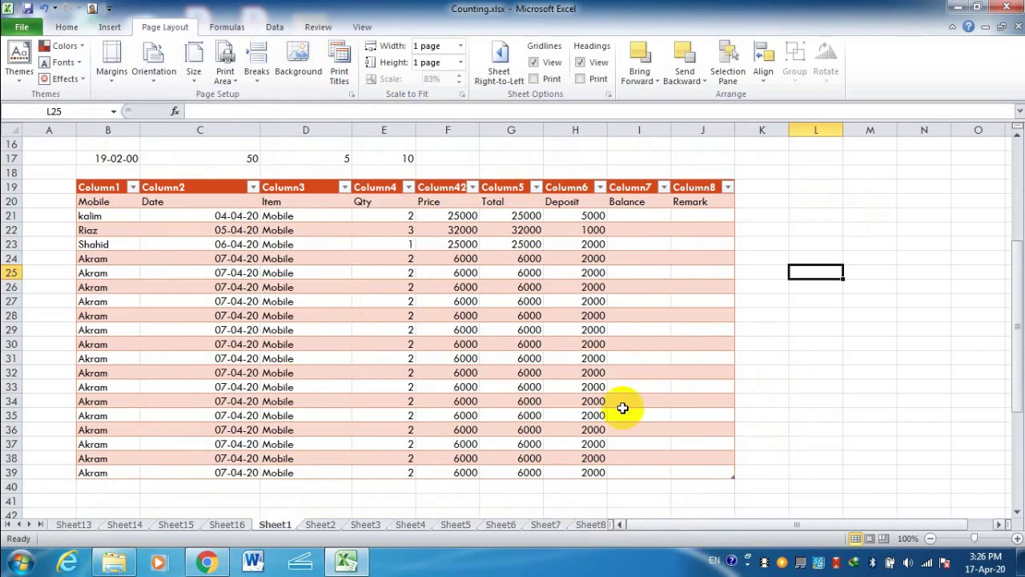
- Check Sheet1's print preview from the page setup and return to the worksheet
{"action": "left_click", "coordinate": [340, 68]}
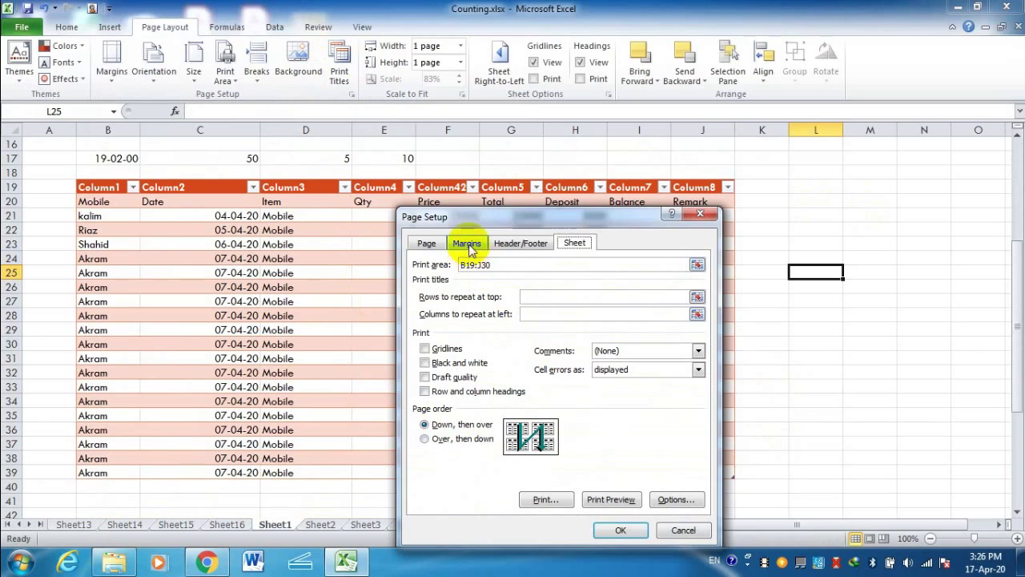
{"action": "left_click", "coordinate": [593, 503]}
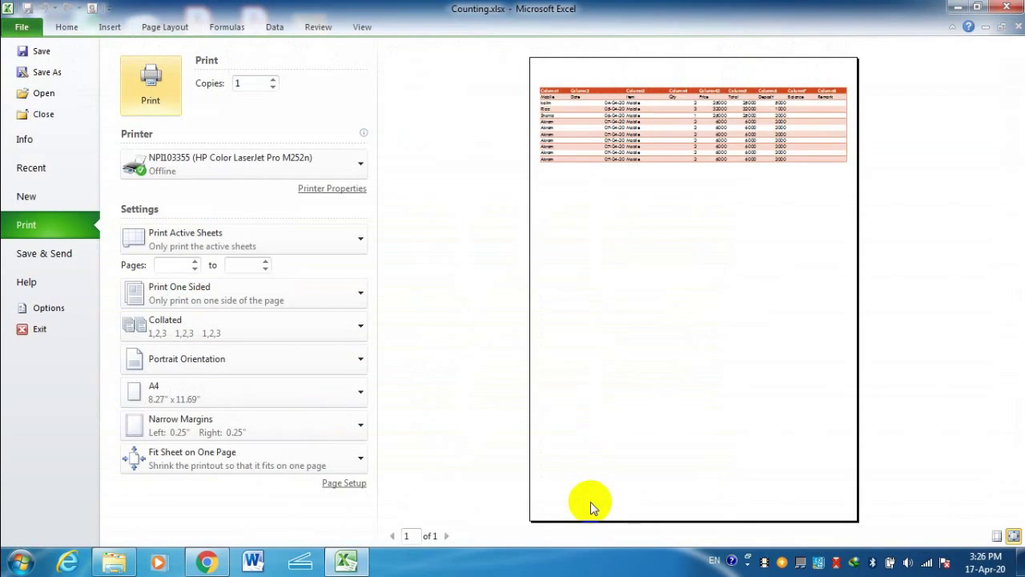
{"action": "key", "text": "Escape"}
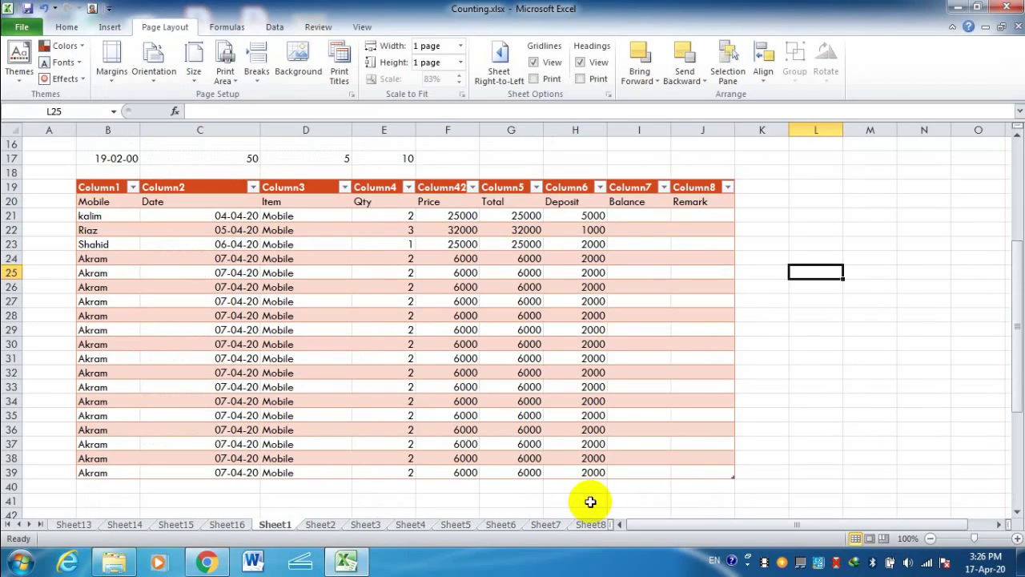
- Center the printout horizontally on the page in Sheet1's margin settings and show the print preview
{"action": "left_click", "coordinate": [340, 74]}
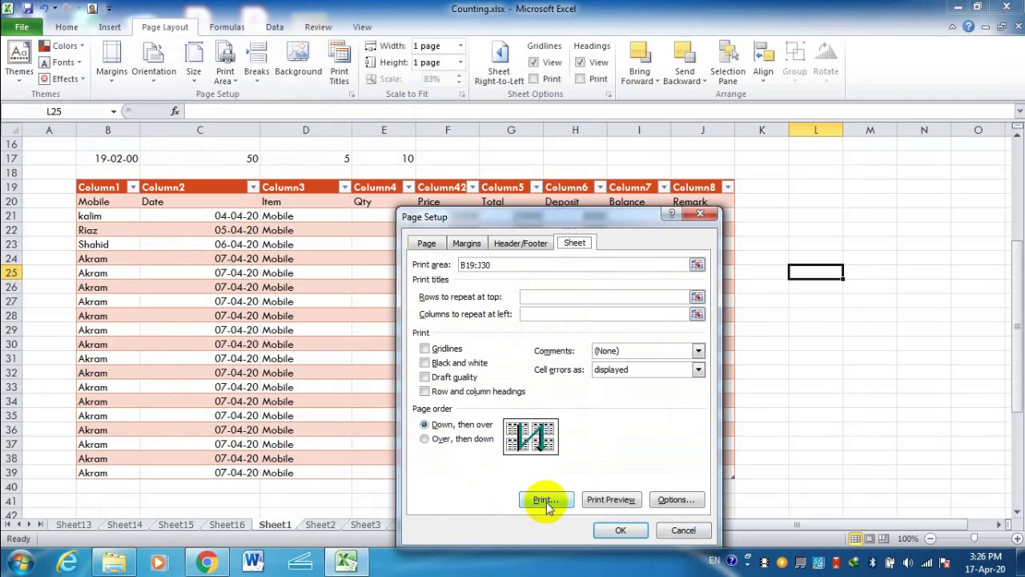
{"action": "left_click", "coordinate": [465, 244]}
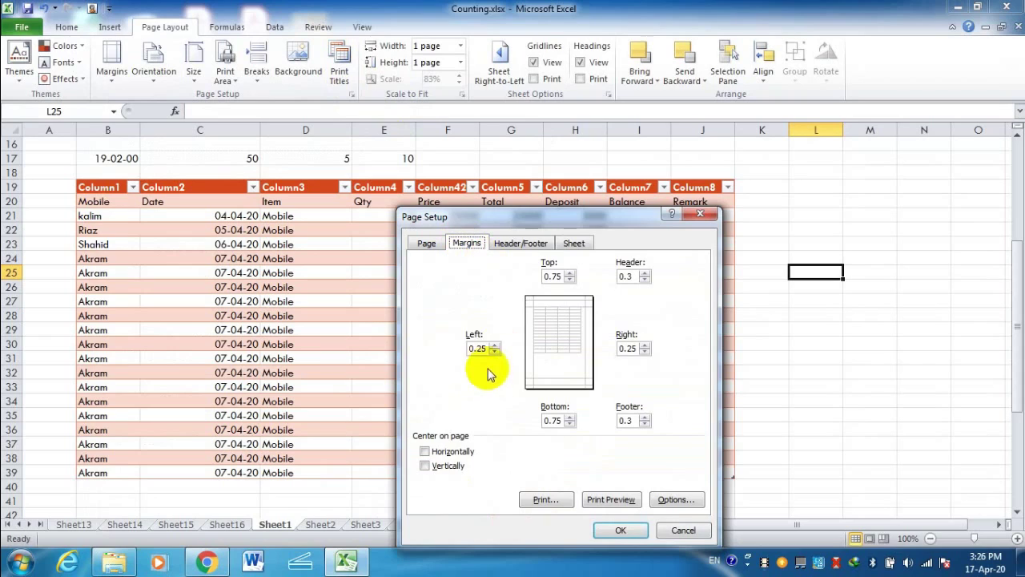
{"action": "left_click", "coordinate": [425, 452]}
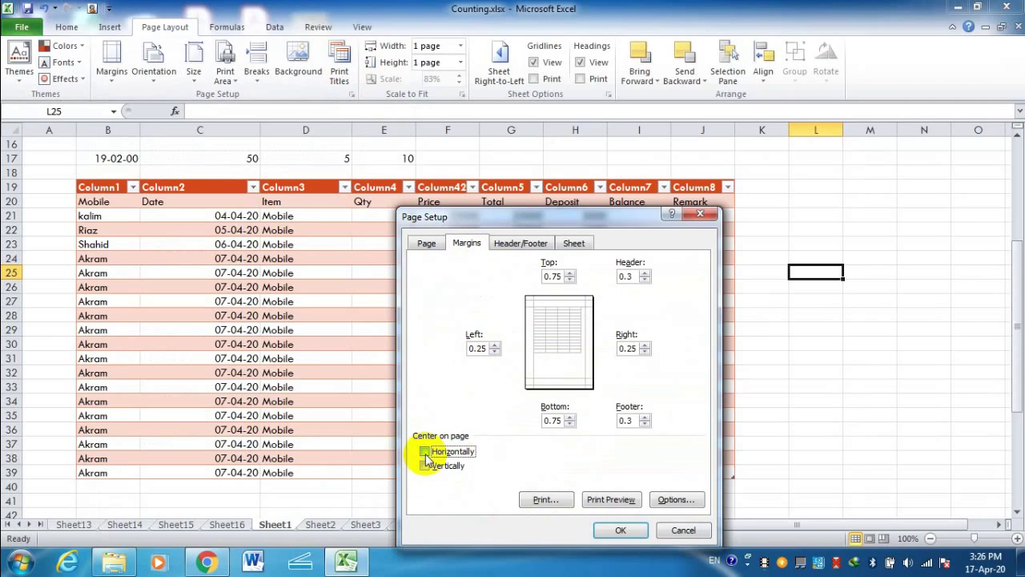
{"action": "left_click", "coordinate": [620, 529]}
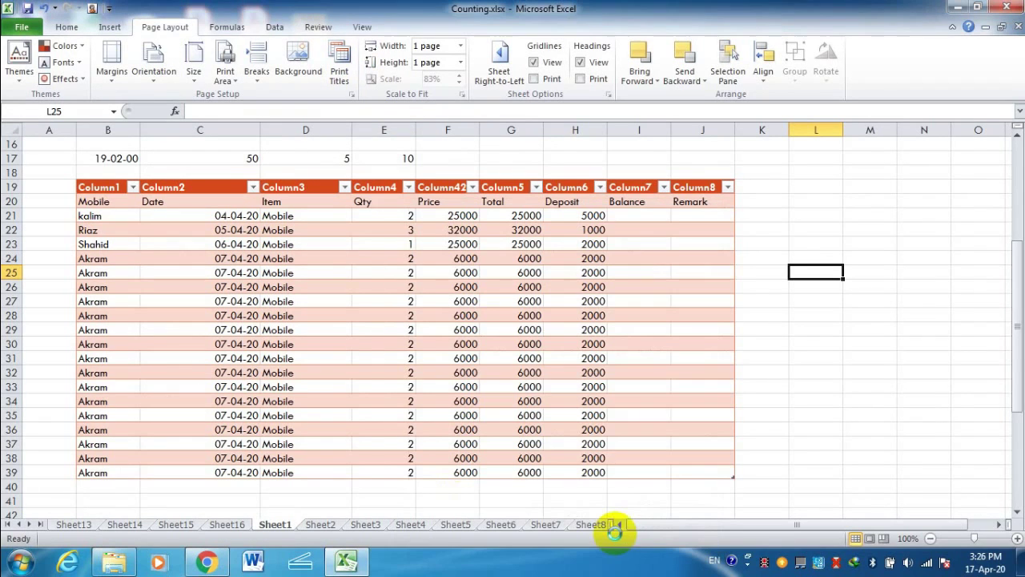
{"action": "key", "text": "ctrl+p"}
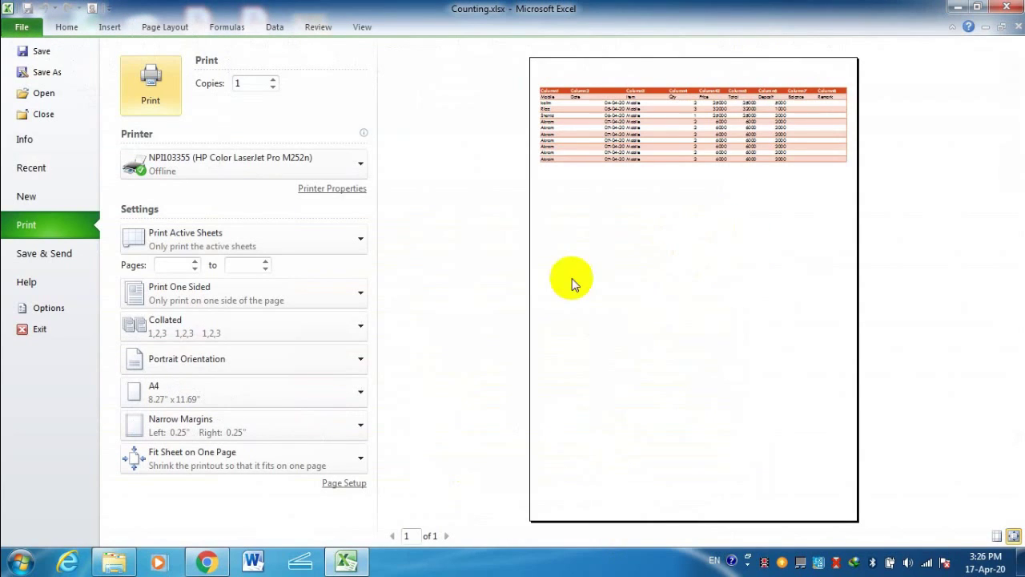
- Turn off horizontal centering in the margin settings, with the page setup dialog moved clear of the preview
{"action": "left_click", "coordinate": [347, 484]}
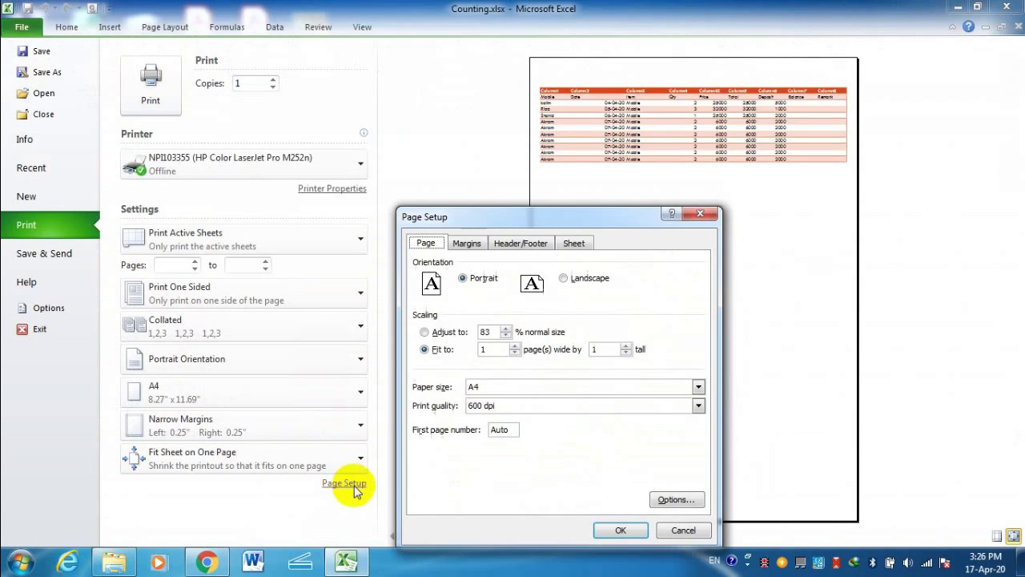
{"action": "left_click", "coordinate": [469, 245]}
{"action": "left_click_drag", "start_coordinate": [552, 217], "coordinate": [305, 125]}
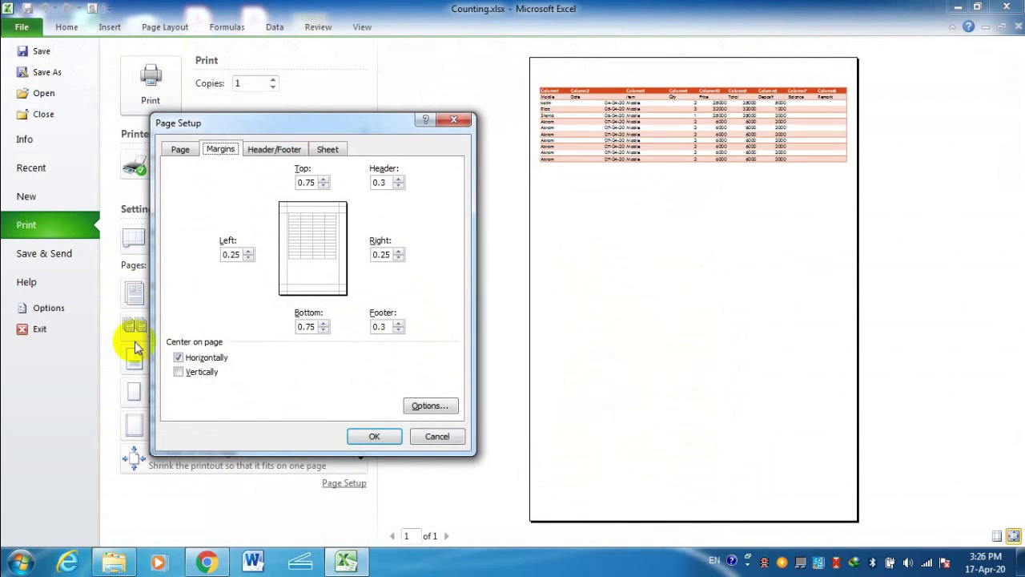
{"action": "left_click", "coordinate": [178, 357]}
{"action": "left_click", "coordinate": [377, 436]}
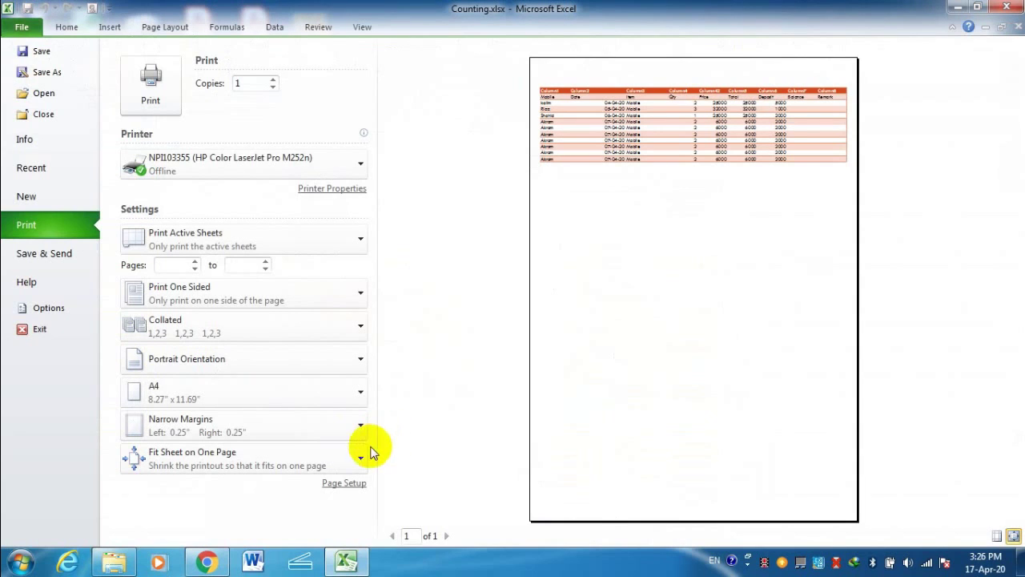
- Center the printed table both horizontally and vertically on the page
{"action": "left_click", "coordinate": [340, 482]}
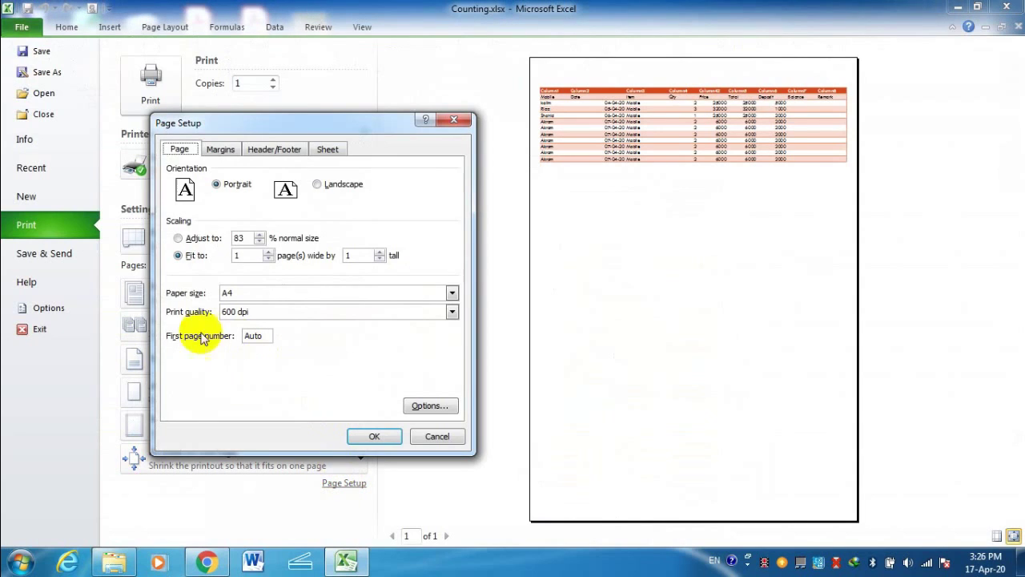
{"action": "left_click", "coordinate": [221, 151]}
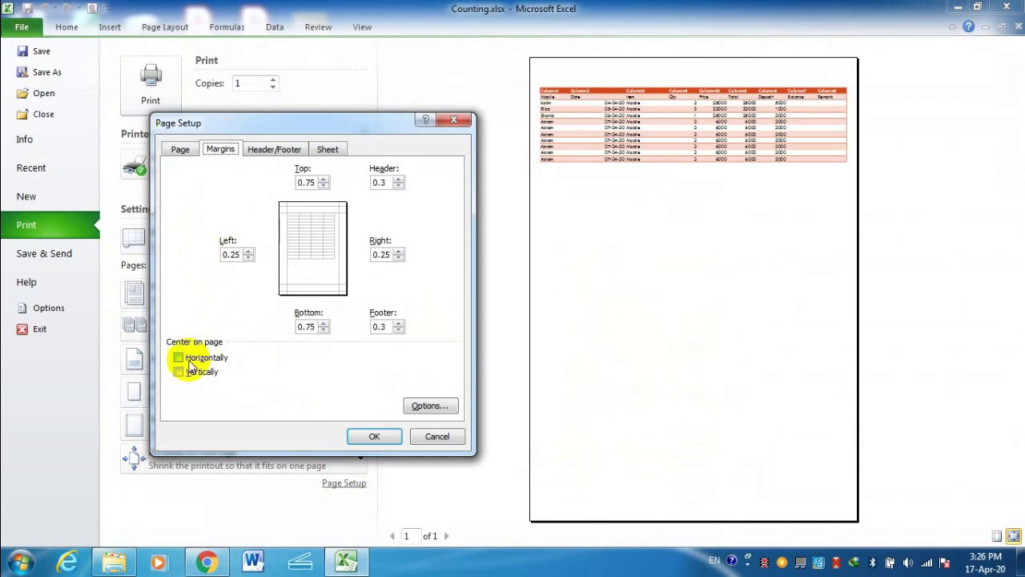
{"action": "left_click", "coordinate": [177, 358]}
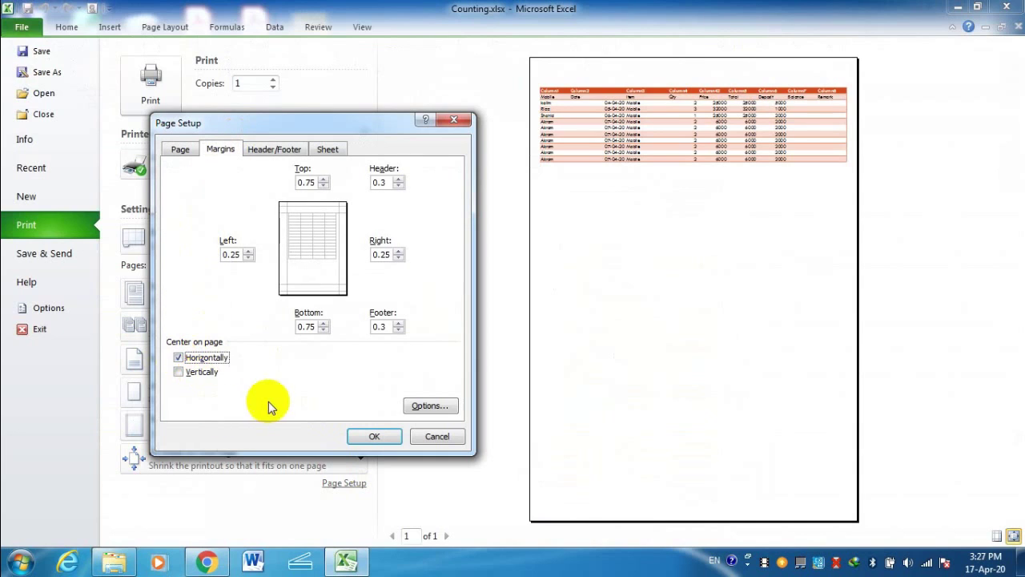
{"action": "left_click", "coordinate": [178, 372]}
{"action": "left_click", "coordinate": [373, 437]}
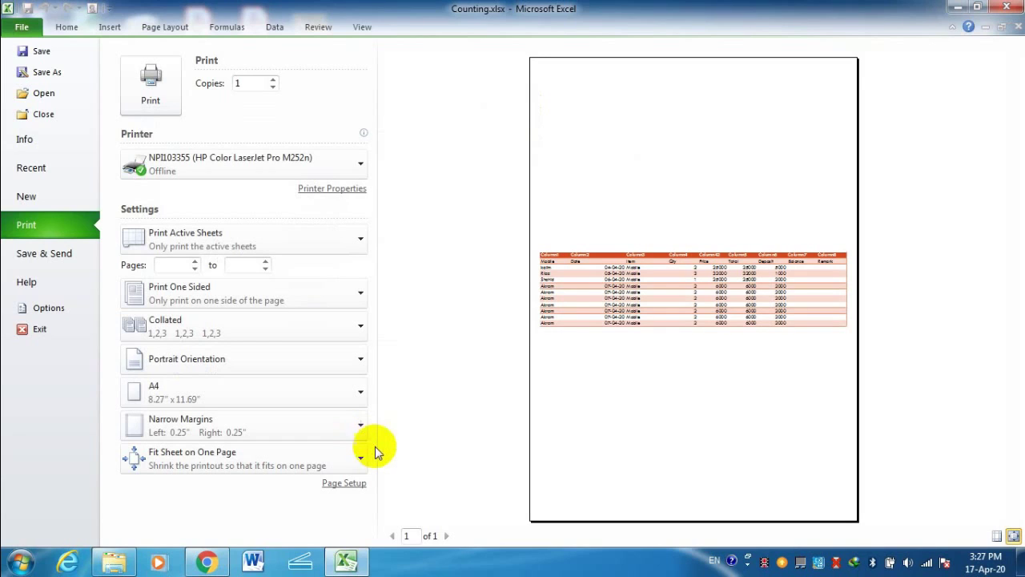
- Turn off vertical centering on the page and apply the page setup
{"action": "left_click", "coordinate": [358, 481]}
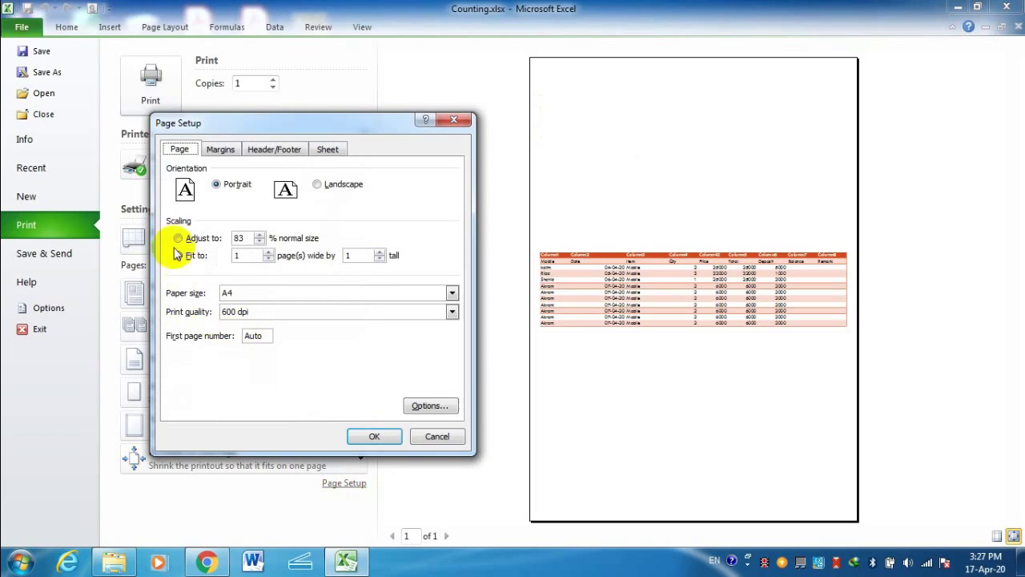
{"action": "left_click", "coordinate": [220, 149]}
{"action": "left_click", "coordinate": [178, 372]}
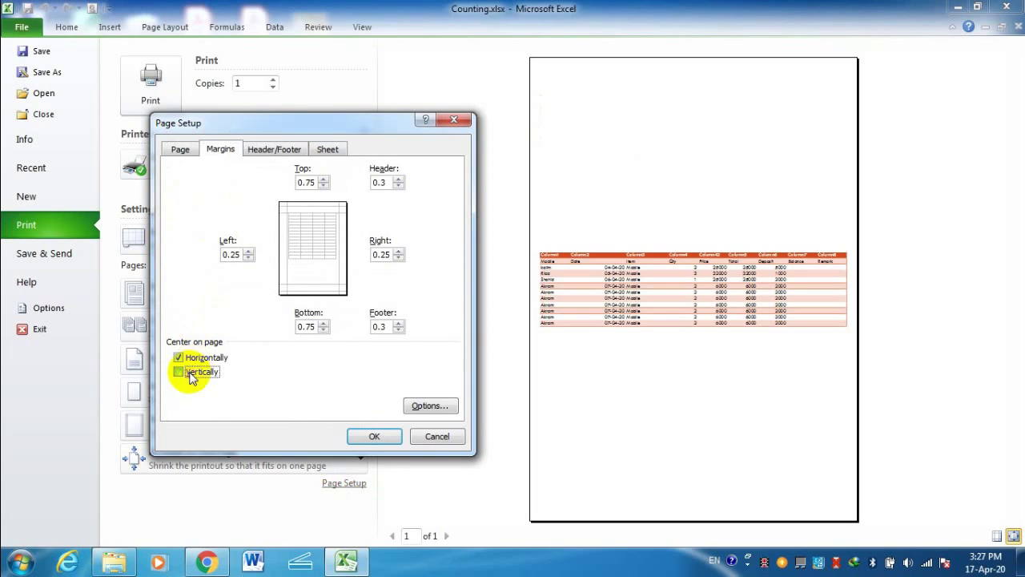
{"action": "left_click", "coordinate": [380, 439]}
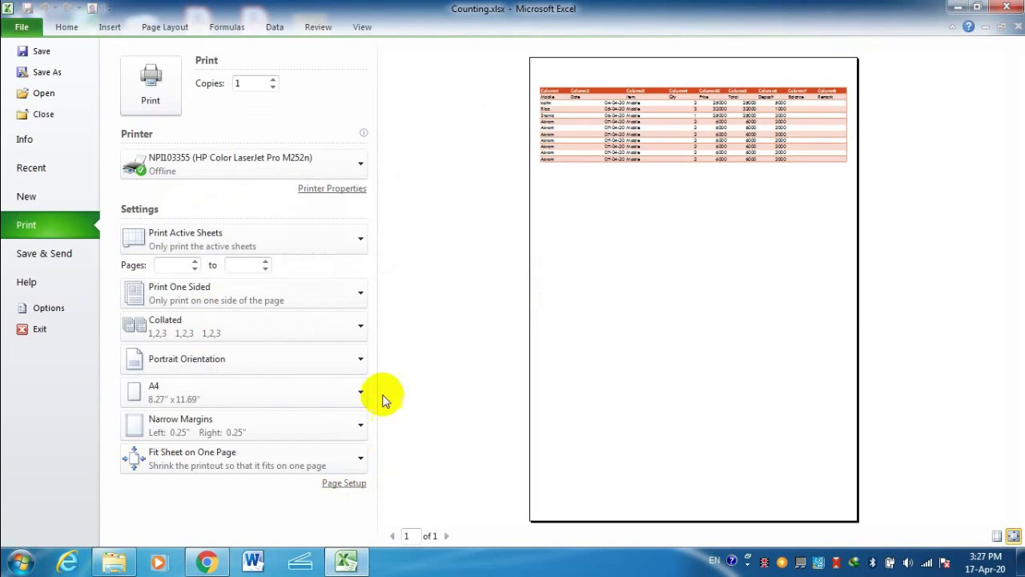
- Set the left and right page margins to 1.25 and apply them to the printout
{"action": "left_click", "coordinate": [347, 482]}
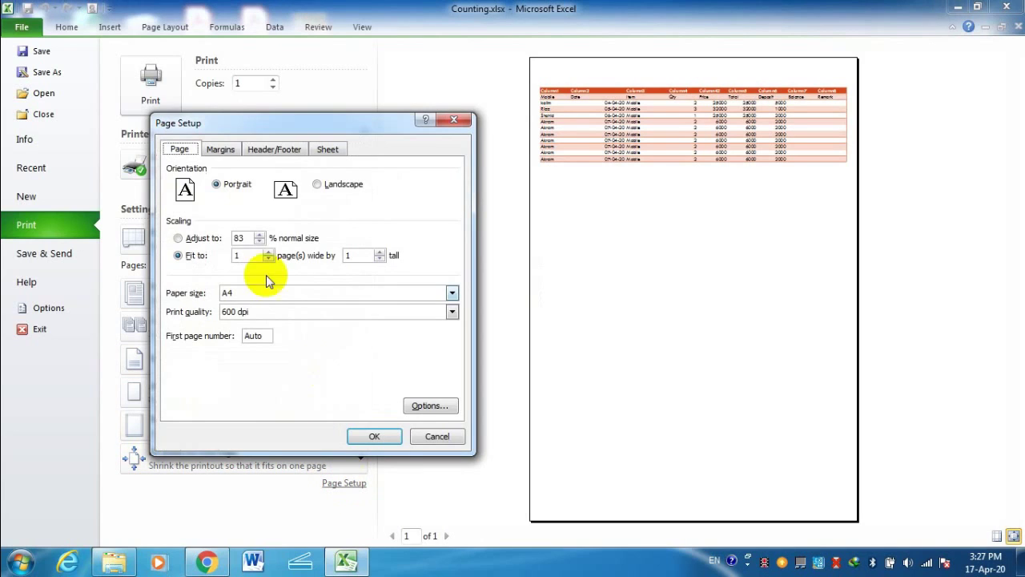
{"action": "left_click", "coordinate": [227, 145]}
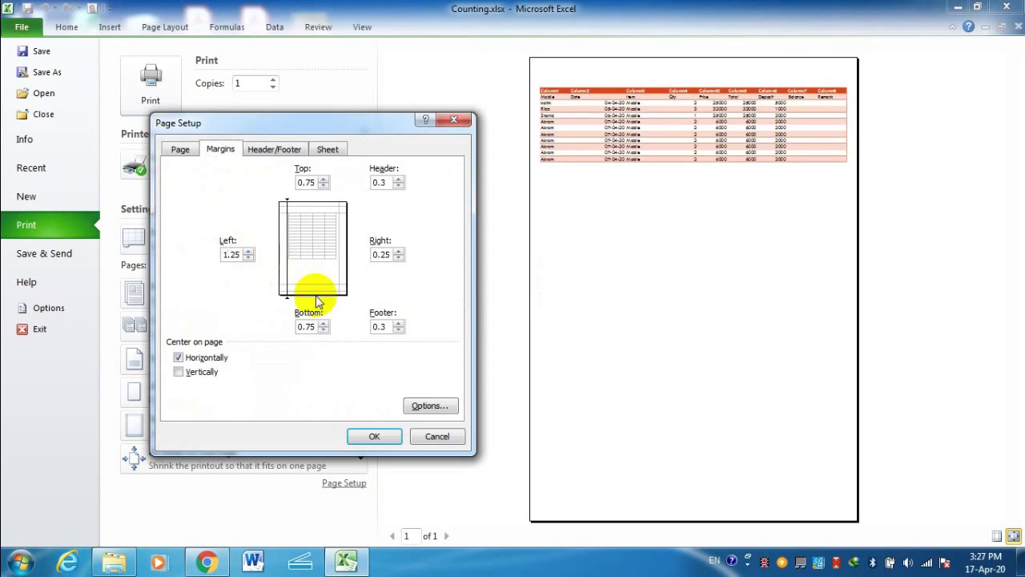
{"action": "left_click", "coordinate": [372, 254]}
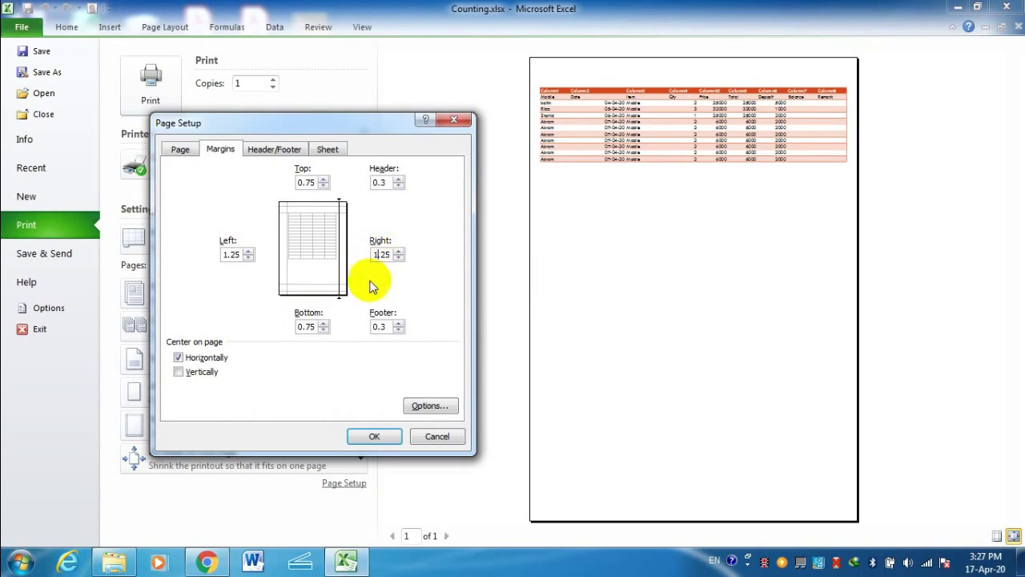
{"action": "left_click", "coordinate": [374, 435]}
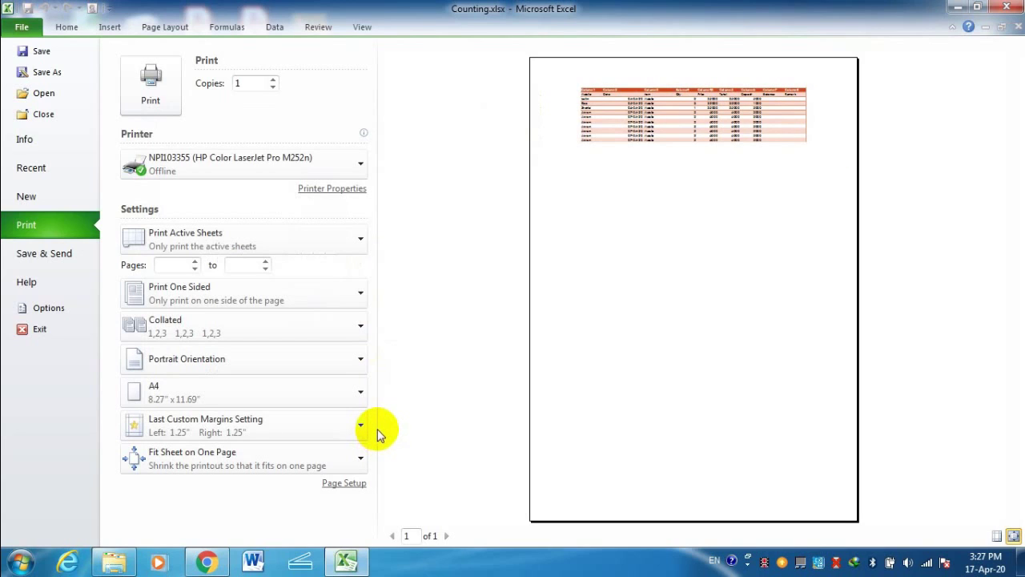
- Set the left and right page margins to 0 and apply them to the printout
{"action": "left_click", "coordinate": [353, 483]}
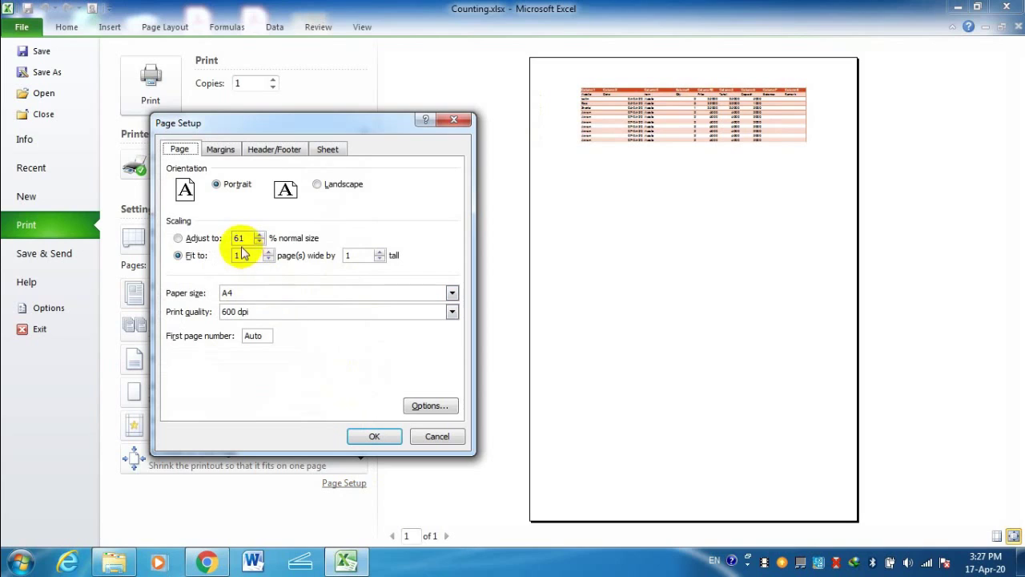
{"action": "left_click", "coordinate": [222, 149]}
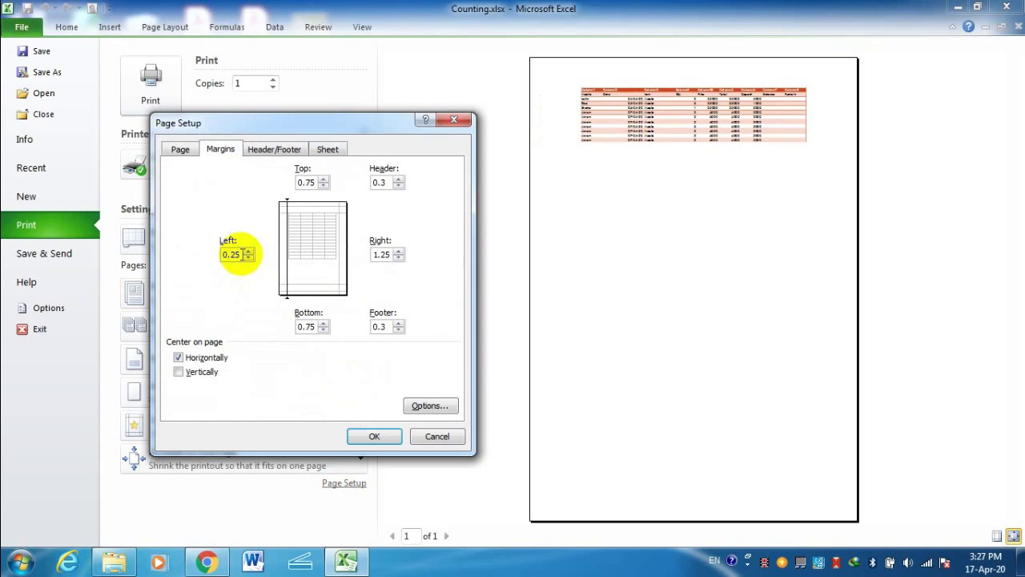
{"action": "double_click", "coordinate": [228, 255]}
{"action": "type", "text": "0"}
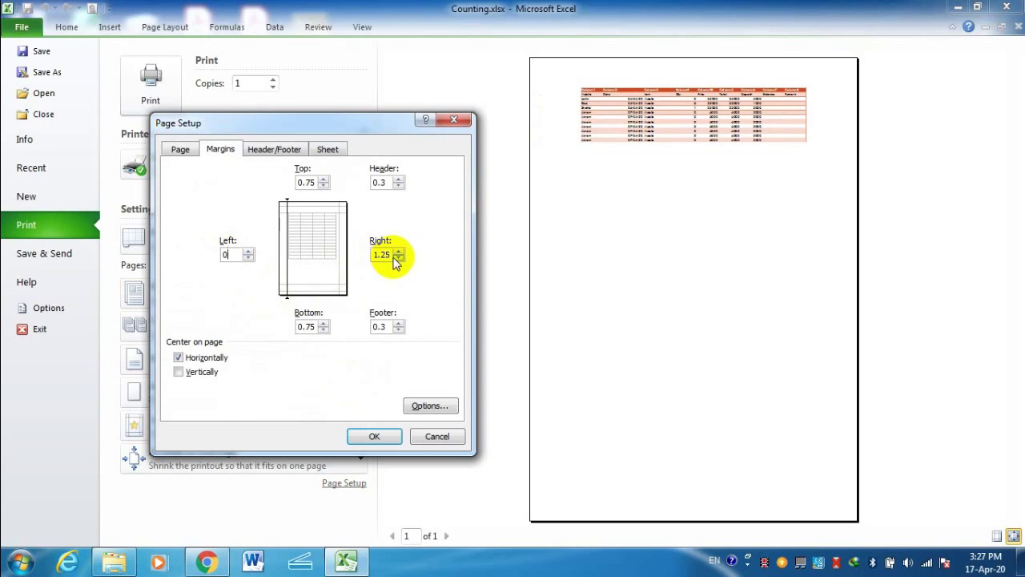
{"action": "left_click", "coordinate": [386, 437]}
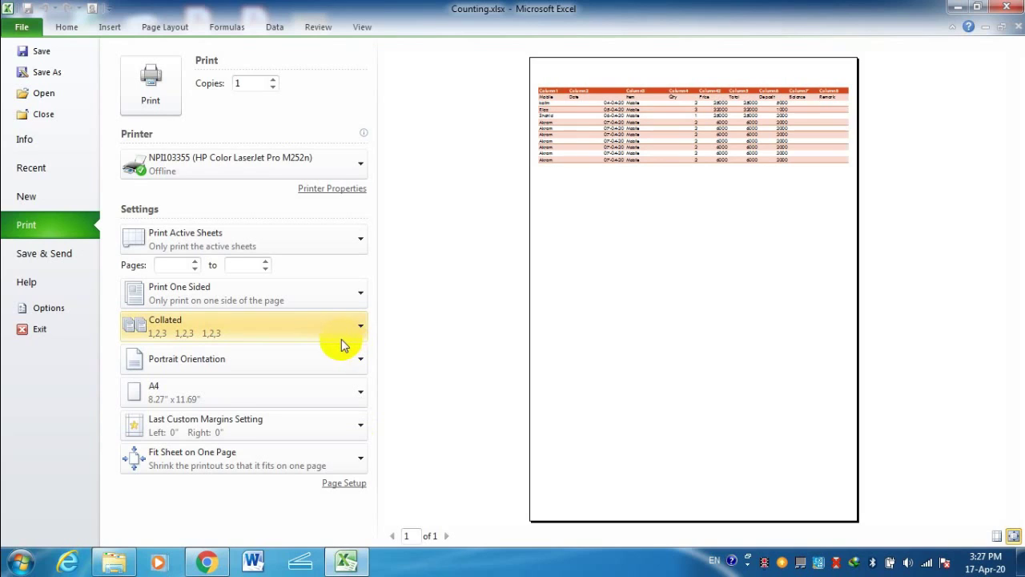
- Set the top page margin to 0 and apply the page setup
{"action": "left_click", "coordinate": [330, 471]}
{"action": "left_click", "coordinate": [330, 483]}
{"action": "left_click", "coordinate": [332, 481]}
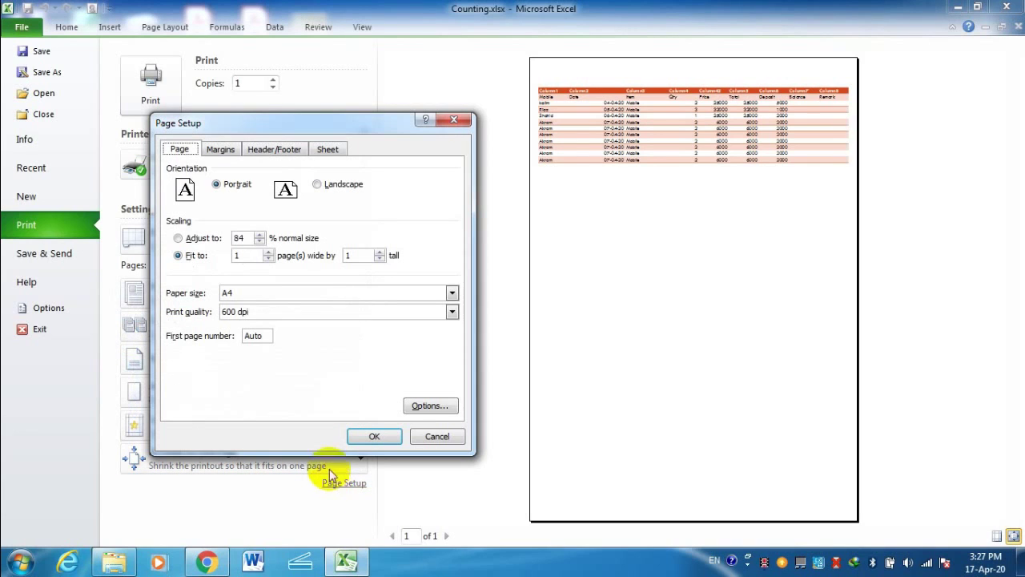
{"action": "left_click", "coordinate": [228, 151]}
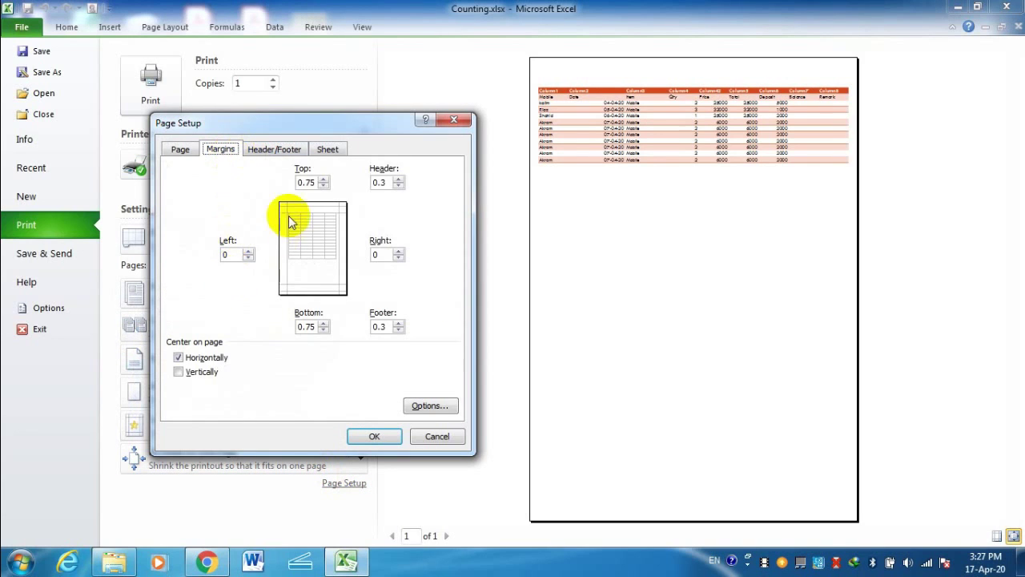
{"action": "left_click_drag", "start_coordinate": [316, 181], "coordinate": [278, 179]}
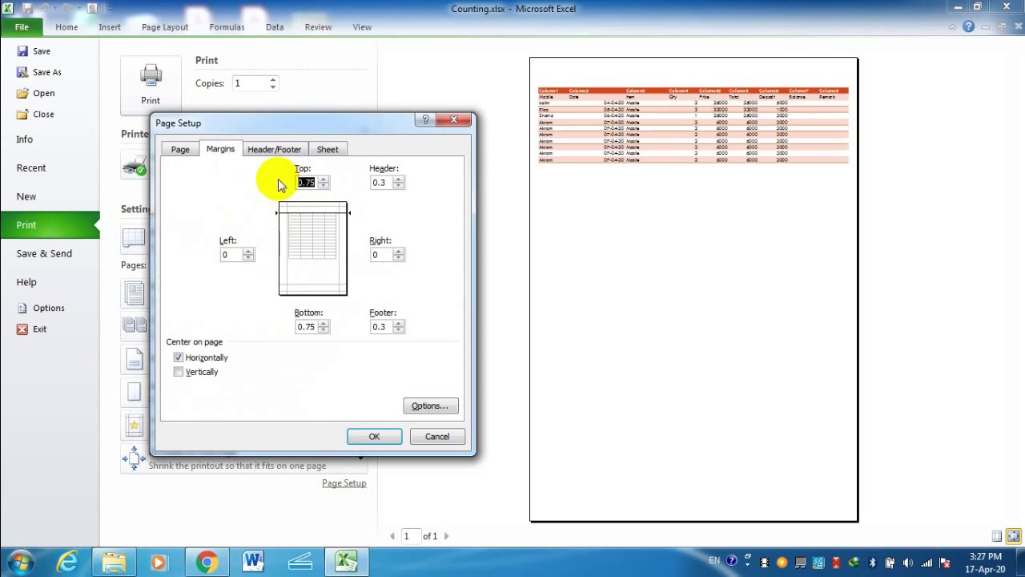
{"action": "type", "text": "0"}
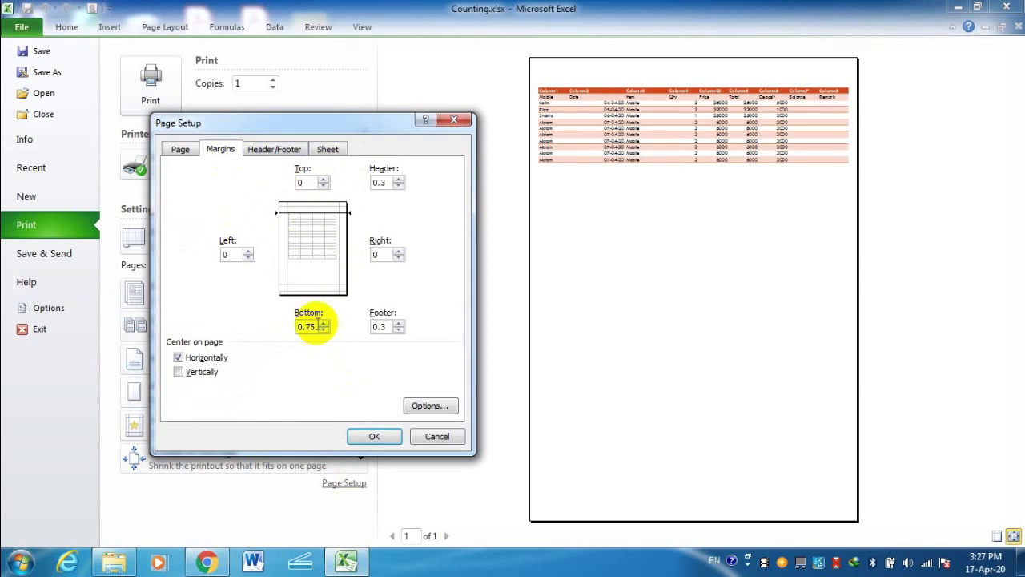
{"action": "left_click_drag", "start_coordinate": [318, 325], "coordinate": [294, 324]}
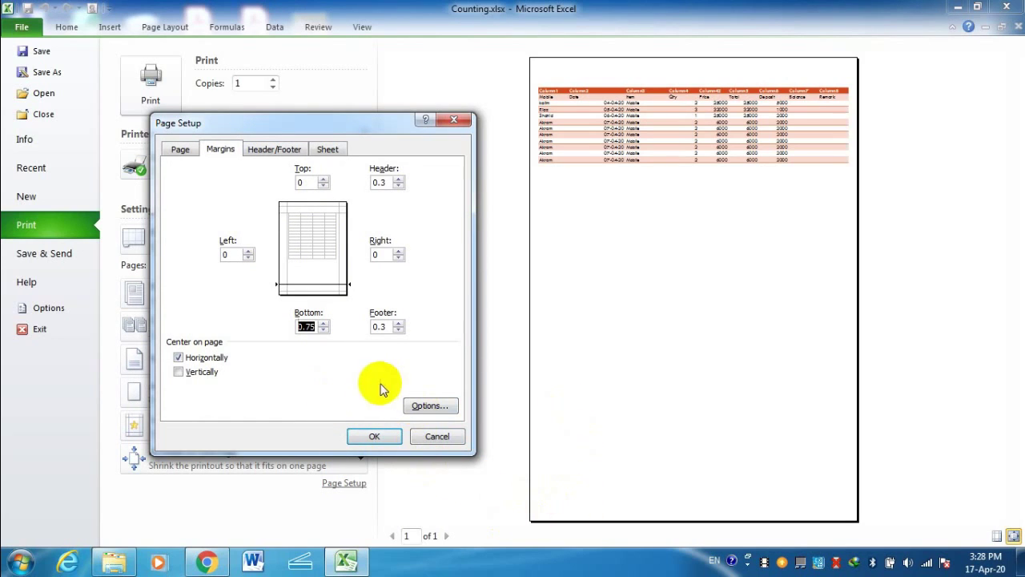
{"action": "left_click", "coordinate": [367, 435]}
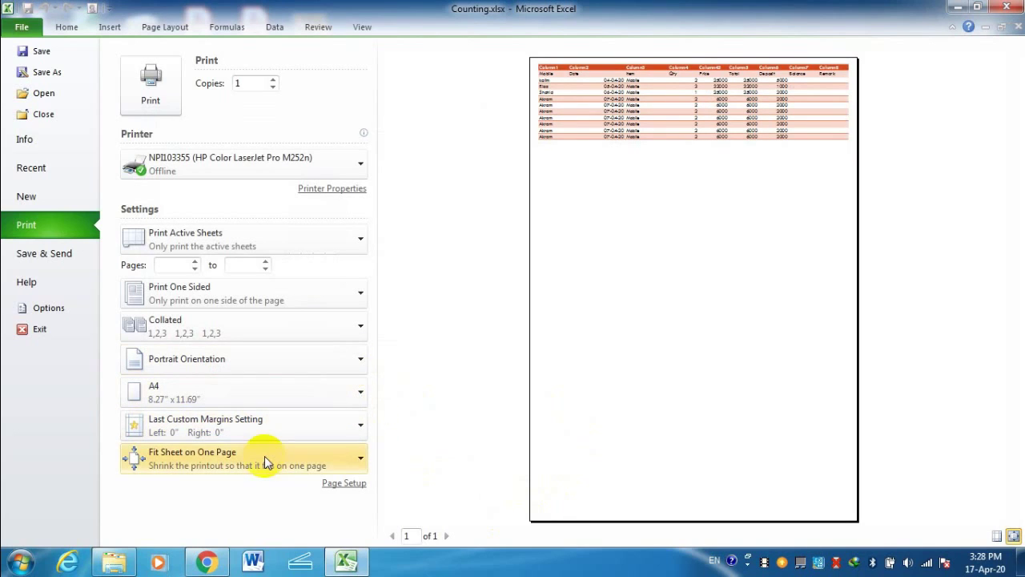
- Create a custom page header with one name each in the left, center and right sections
{"action": "key", "text": "Escape"}
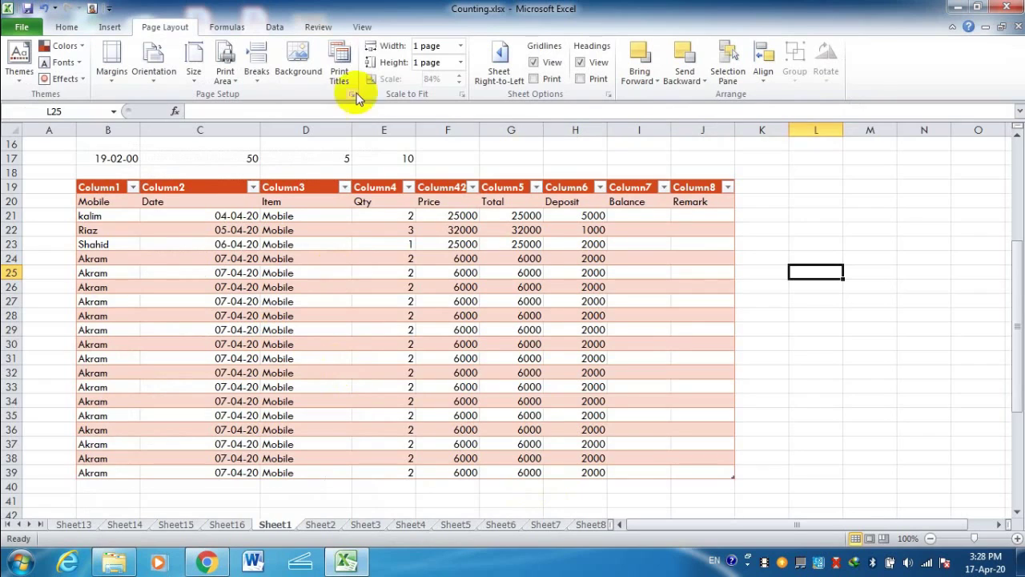
{"action": "left_click", "coordinate": [340, 74]}
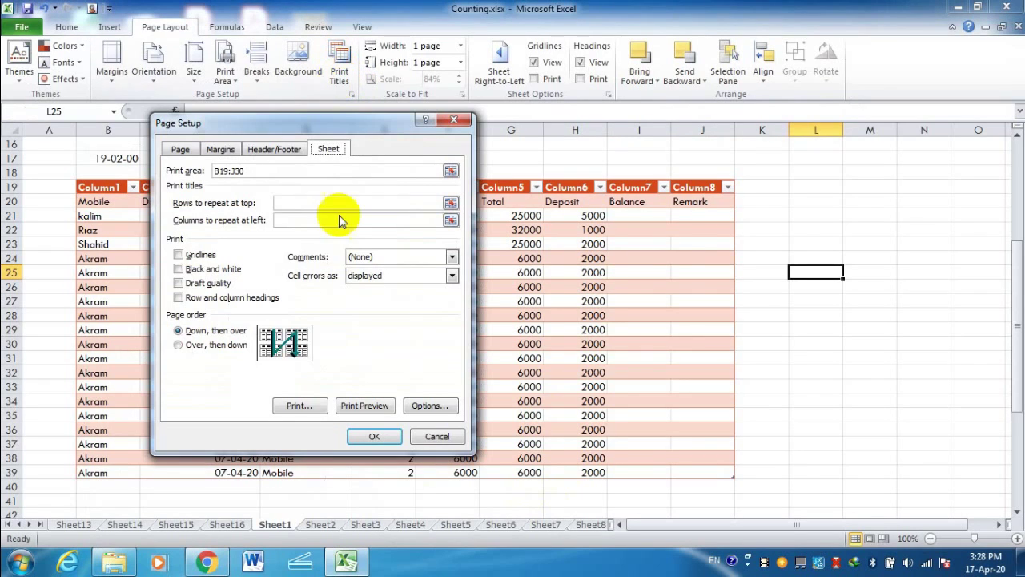
{"action": "left_click", "coordinate": [267, 151]}
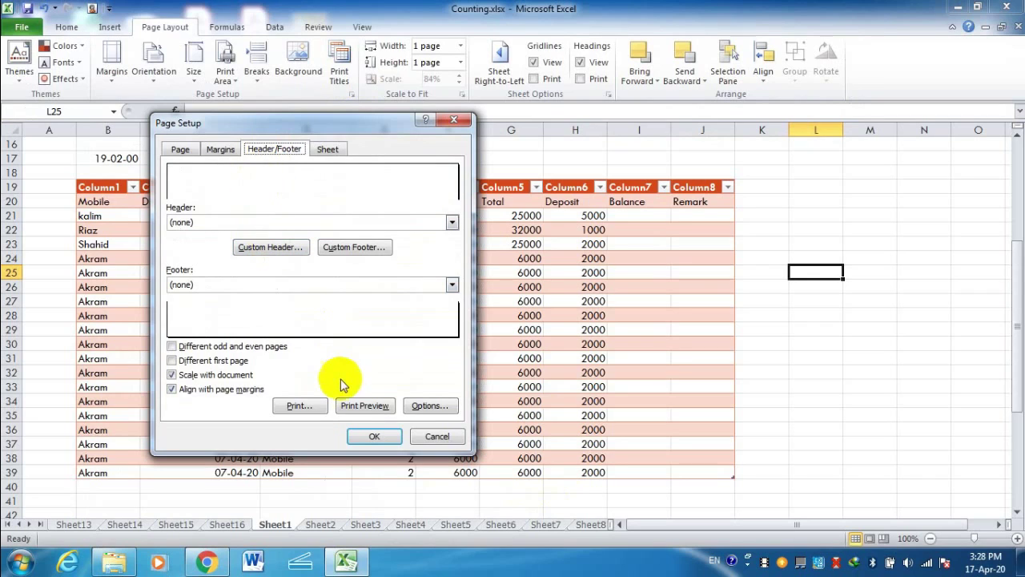
{"action": "left_click", "coordinate": [299, 249]}
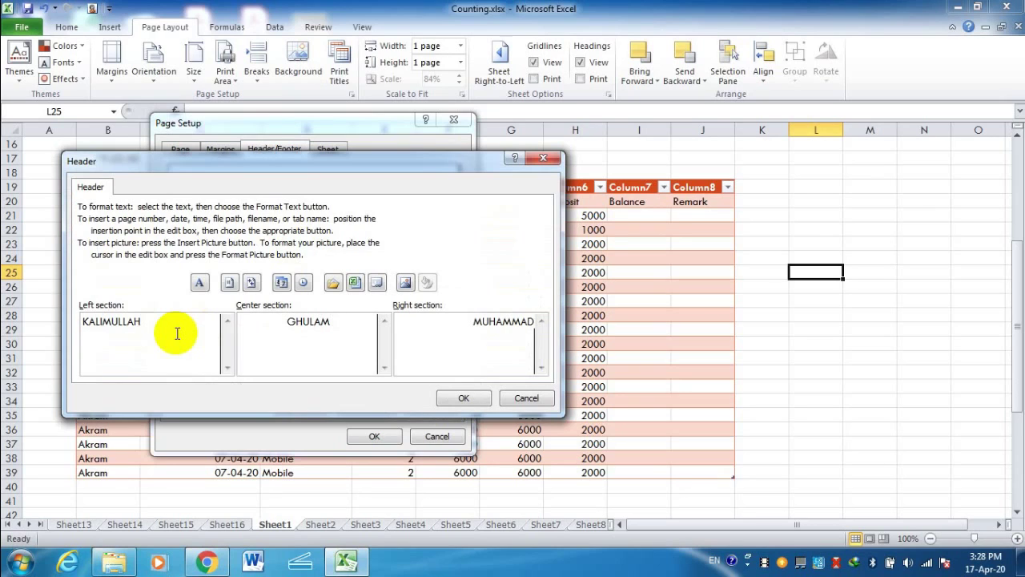
{"action": "left_click", "coordinate": [458, 400]}
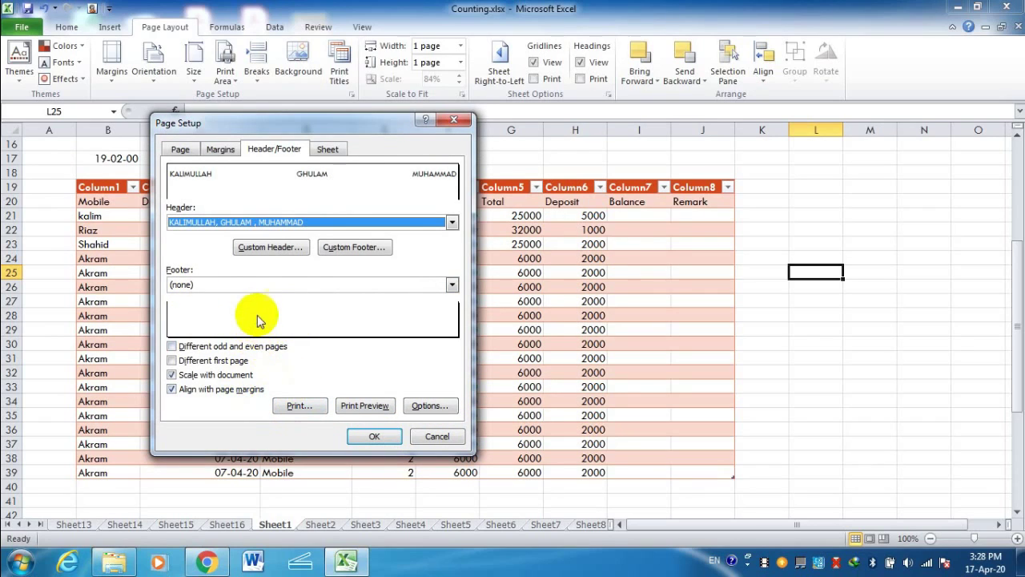
{"action": "left_click", "coordinate": [265, 248]}
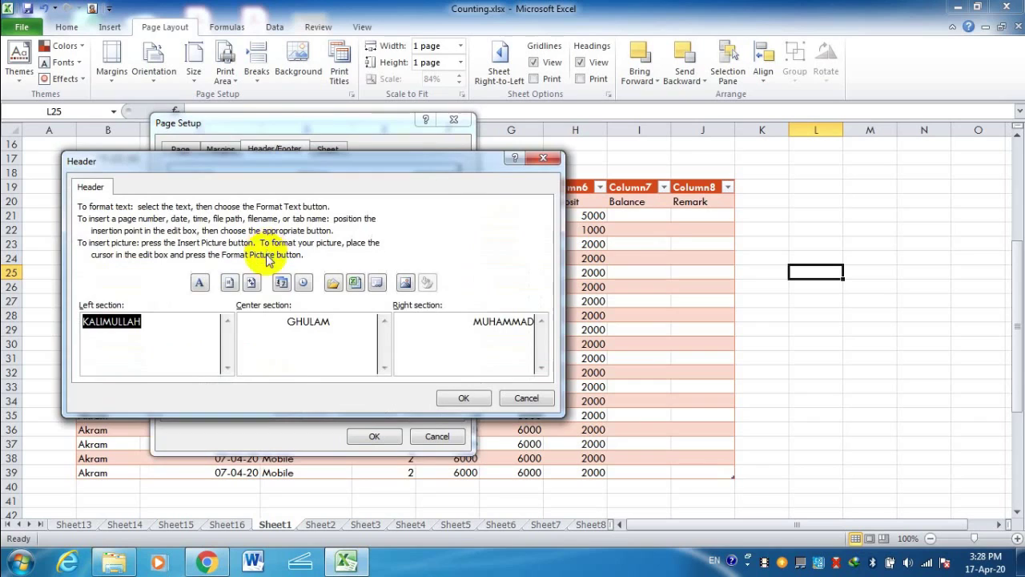
{"action": "left_click", "coordinate": [453, 399]}
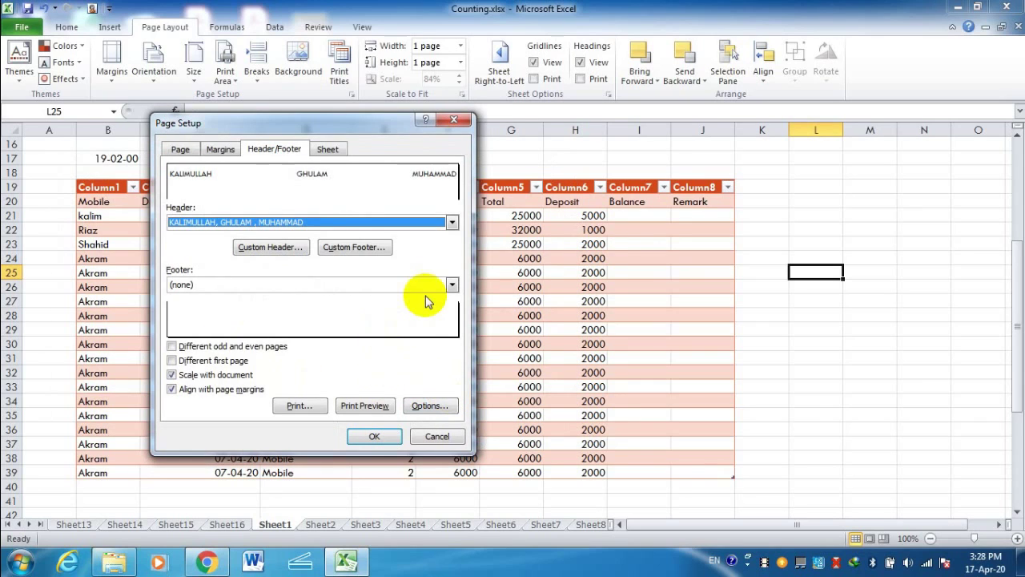
- Create a custom page footer with one name each in the left, center and right sections and apply the page setup
{"action": "left_click", "coordinate": [452, 284]}
{"action": "left_click", "coordinate": [304, 309]}
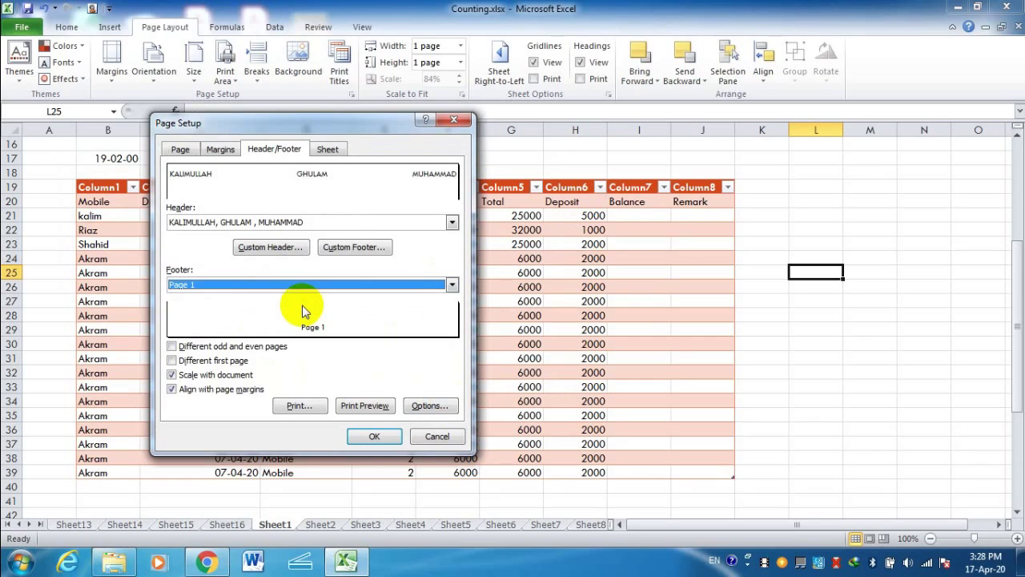
{"action": "left_click", "coordinate": [338, 250]}
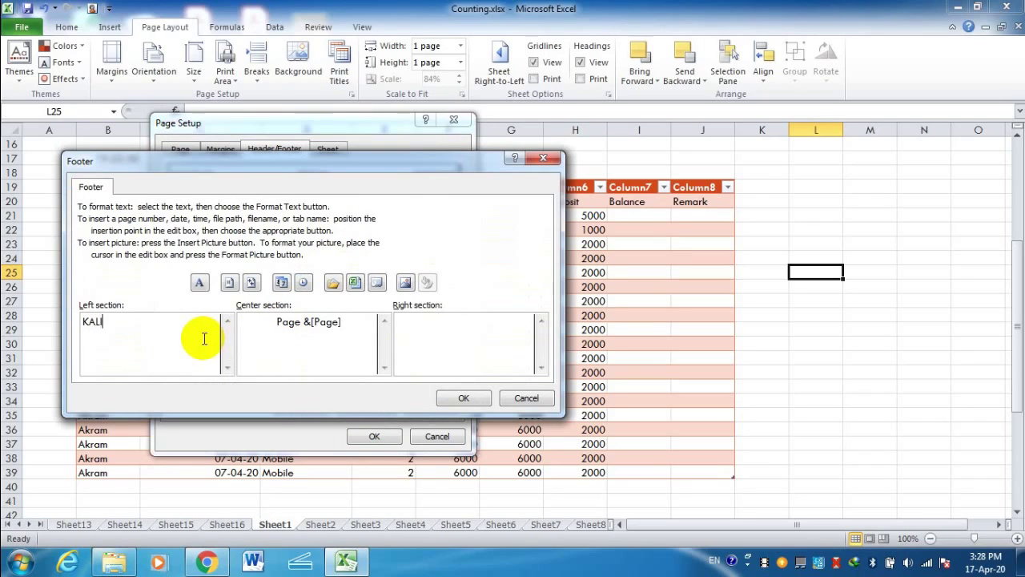
{"action": "key", "text": "Tab"}
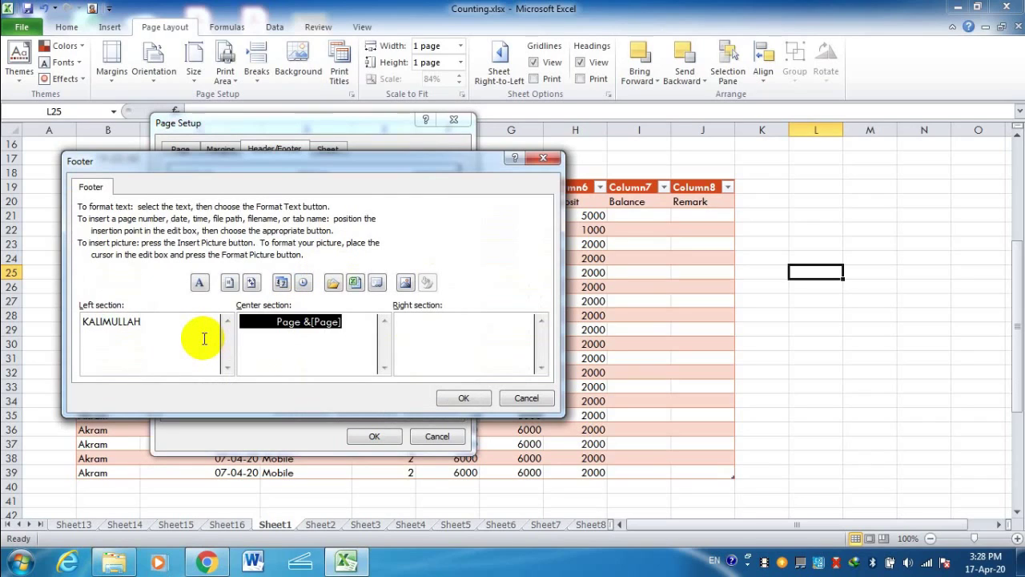
{"action": "type", "text": "GHULAM"}
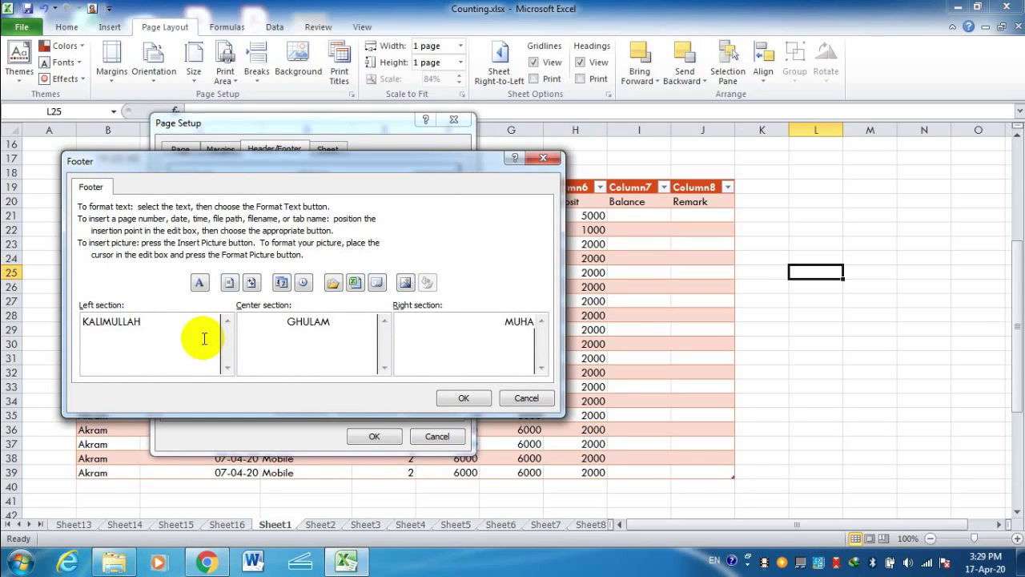
{"action": "left_click", "coordinate": [461, 396]}
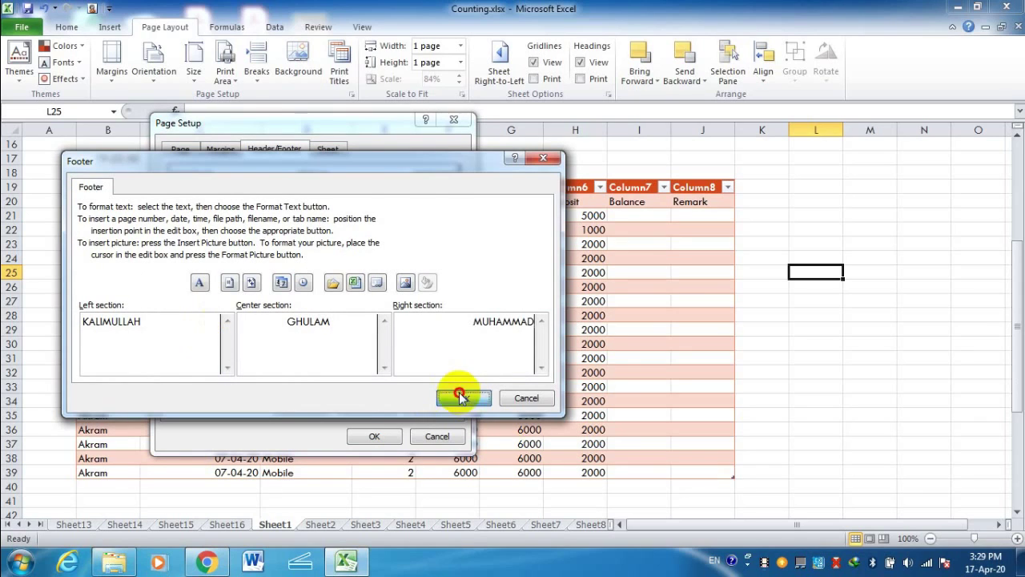
{"action": "left_click", "coordinate": [376, 439]}
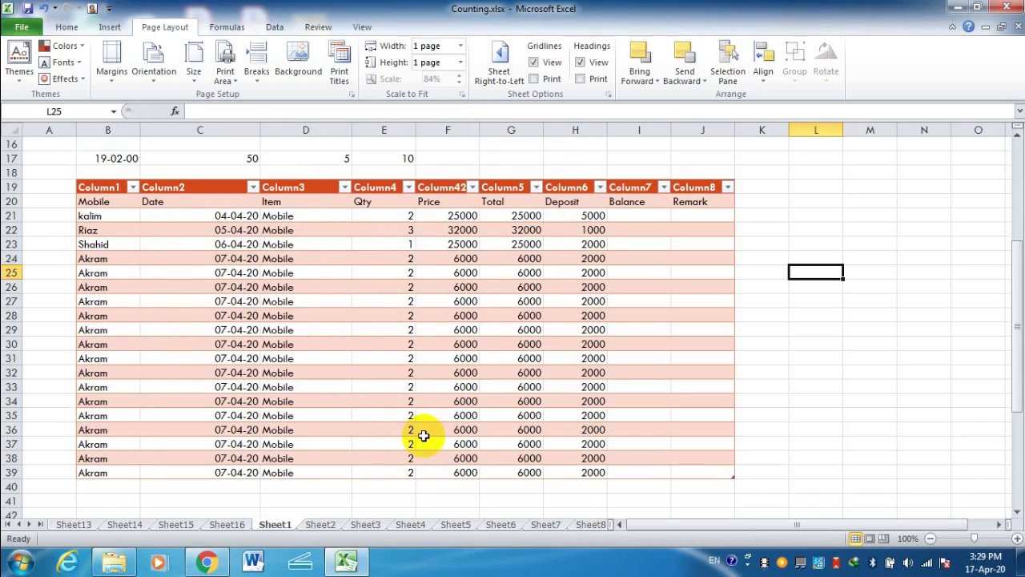
- Center the printout vertically on the page, apply the page setup and return to the worksheet
{"action": "key", "text": "ctrl+p"}
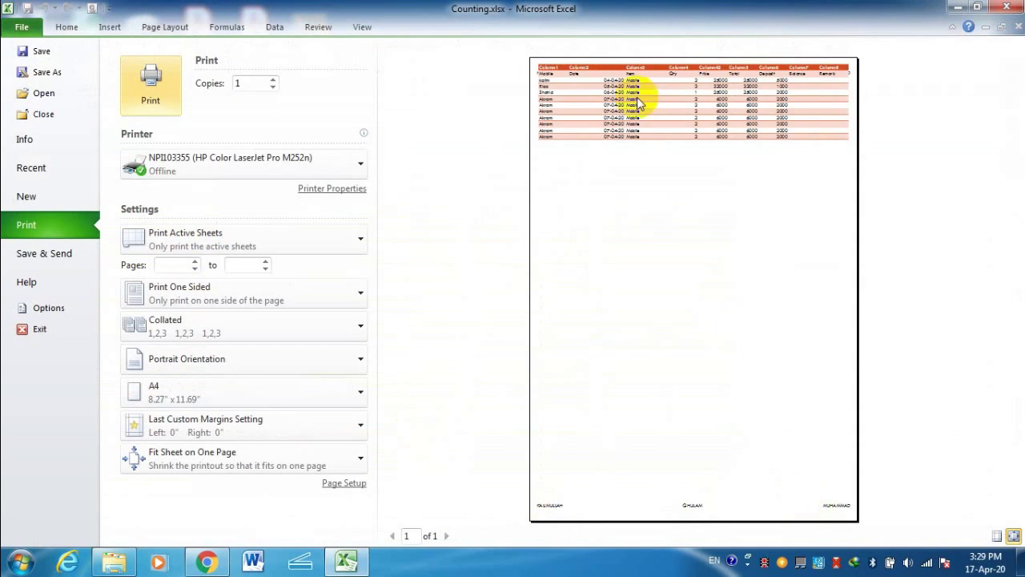
{"action": "left_click", "coordinate": [333, 484]}
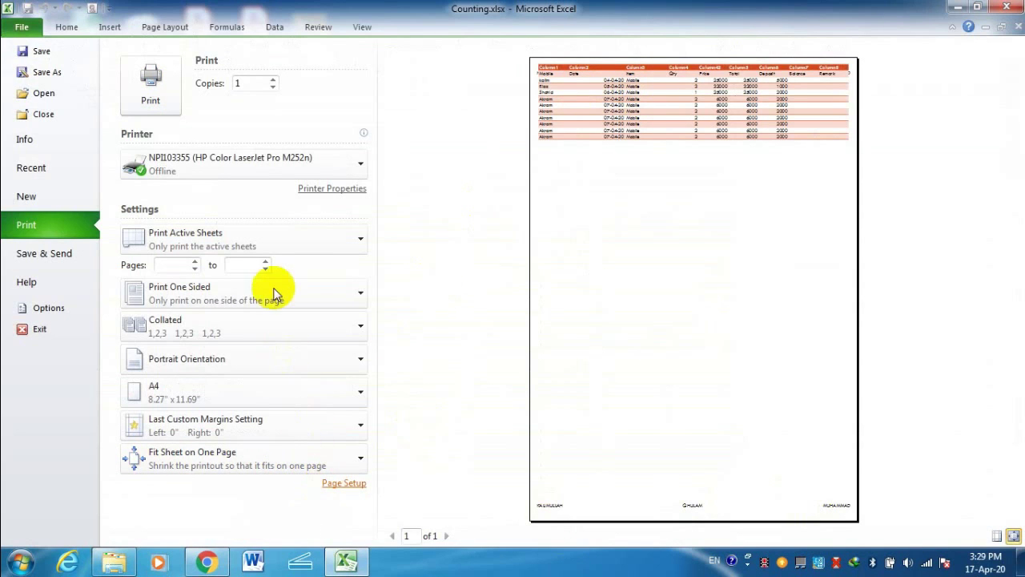
{"action": "left_click", "coordinate": [221, 151]}
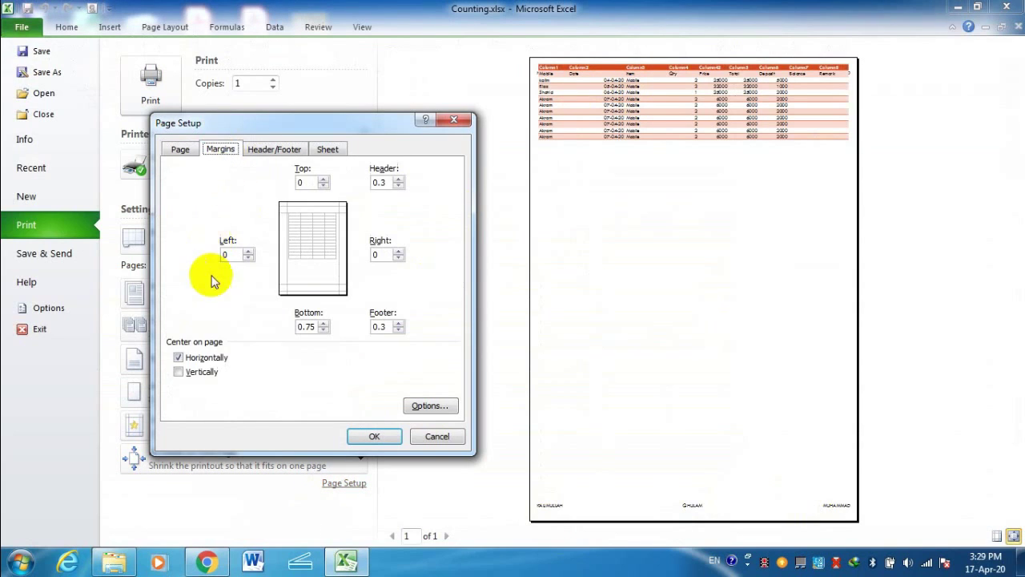
{"action": "left_click", "coordinate": [199, 378]}
{"action": "left_click", "coordinate": [391, 436]}
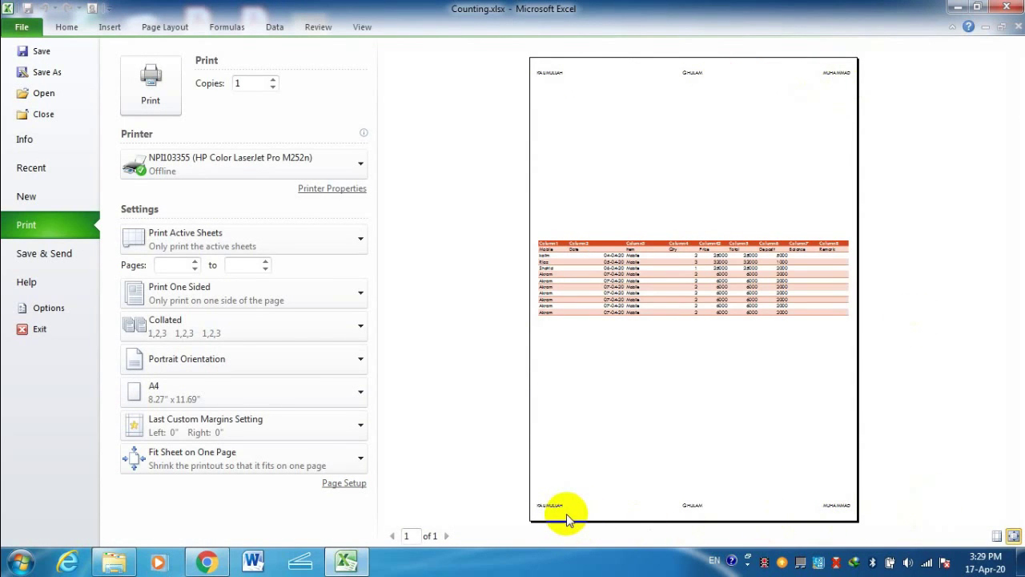
{"action": "key", "text": "Escape"}
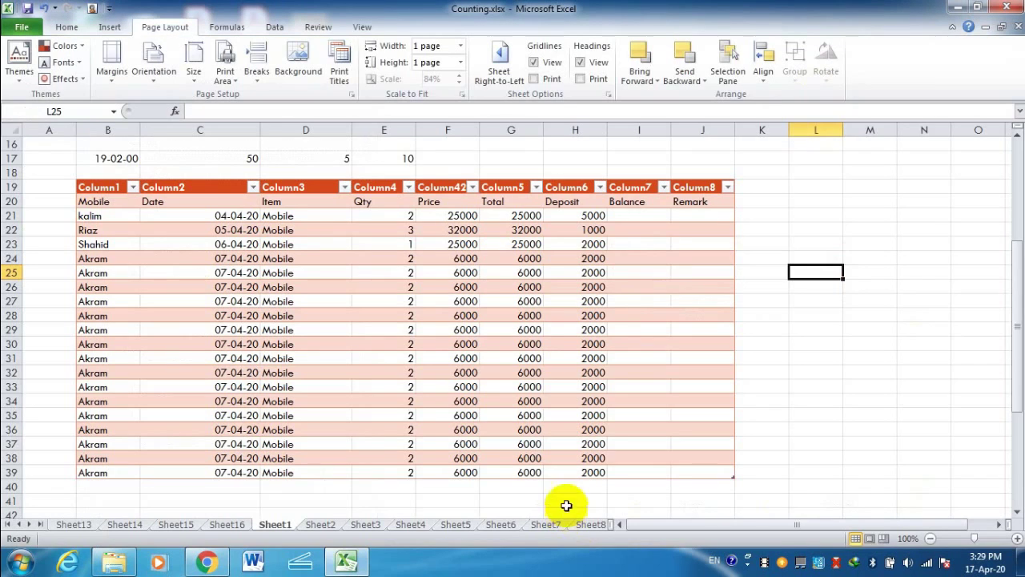
- Review the header and footer settings and the sheet print options in the page setup
{"action": "left_click", "coordinate": [338, 71]}
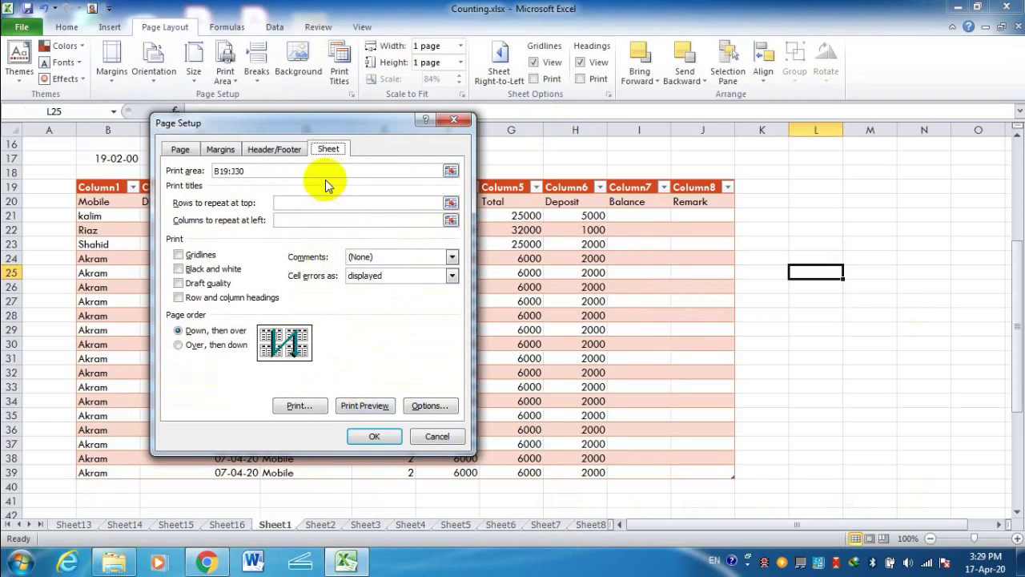
{"action": "left_click", "coordinate": [287, 152]}
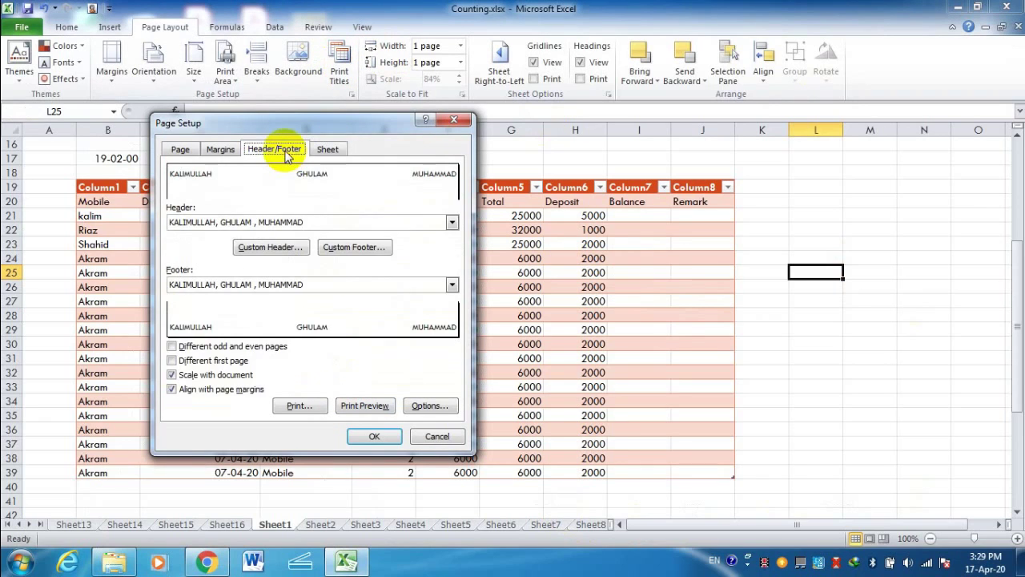
{"action": "left_click", "coordinate": [329, 149]}
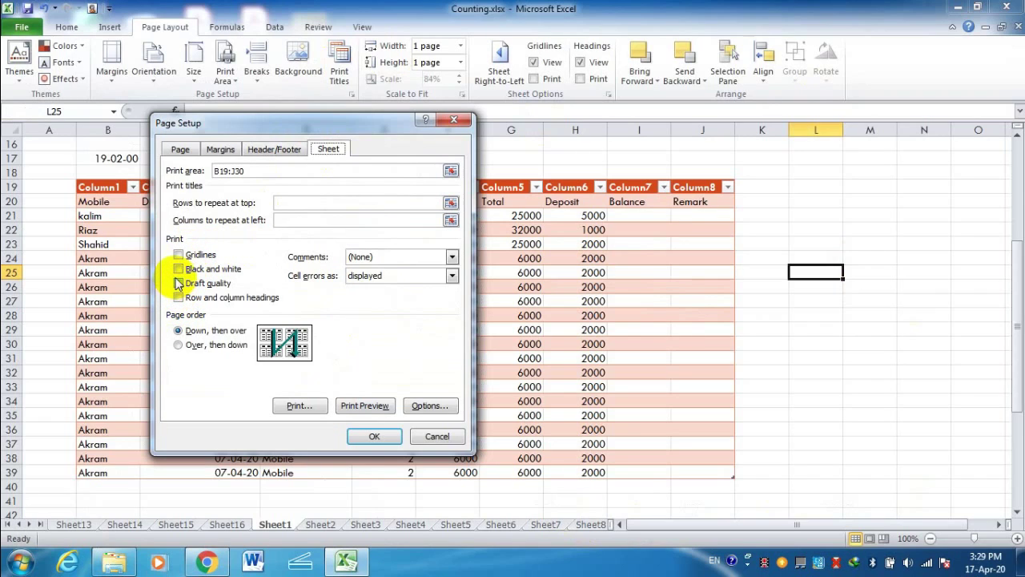
- Examine the printer's color, advanced and paper quality properties, then close them and the page setup
{"action": "left_click", "coordinate": [426, 406]}
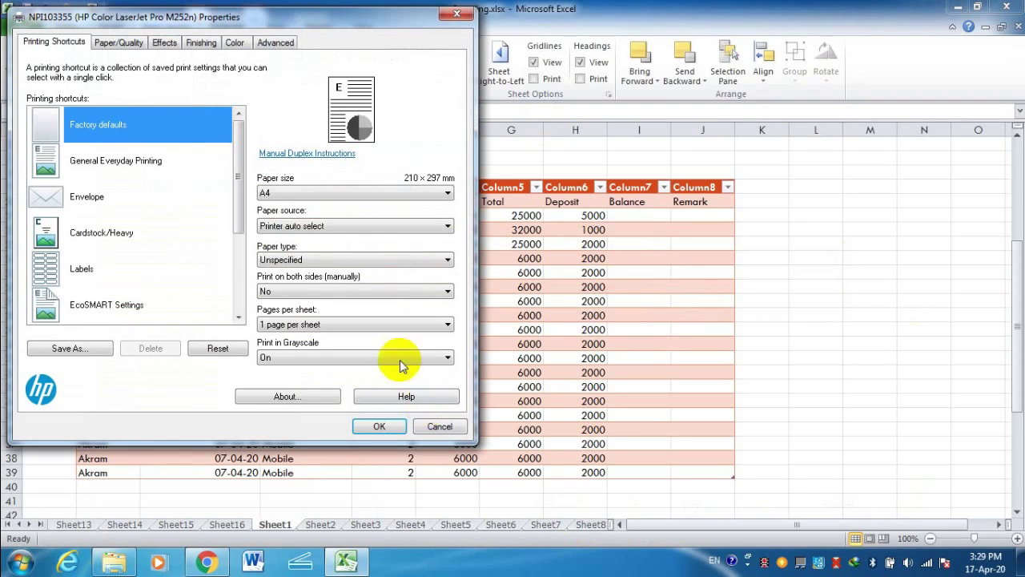
{"action": "left_click", "coordinate": [235, 42]}
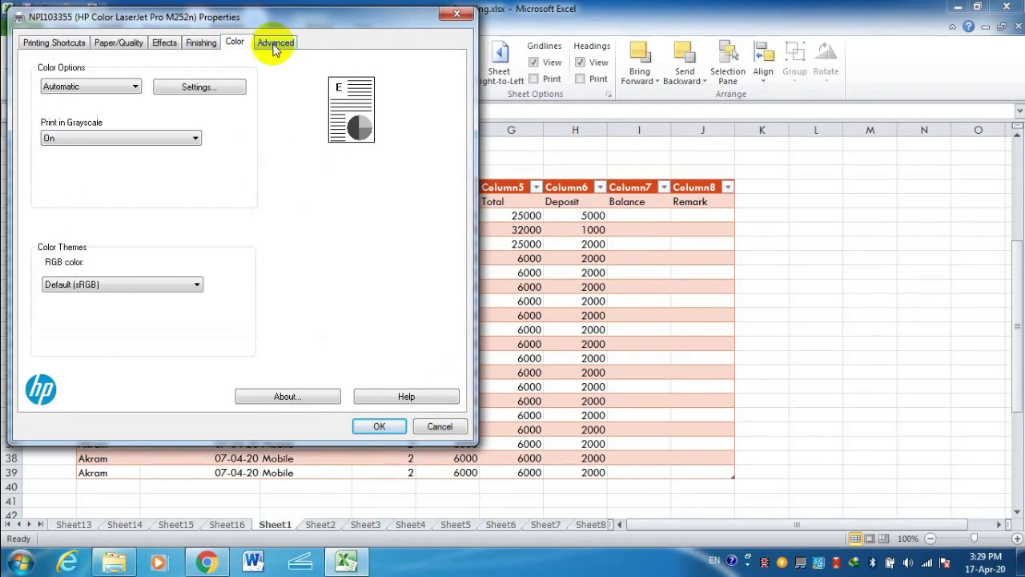
{"action": "left_click", "coordinate": [274, 46]}
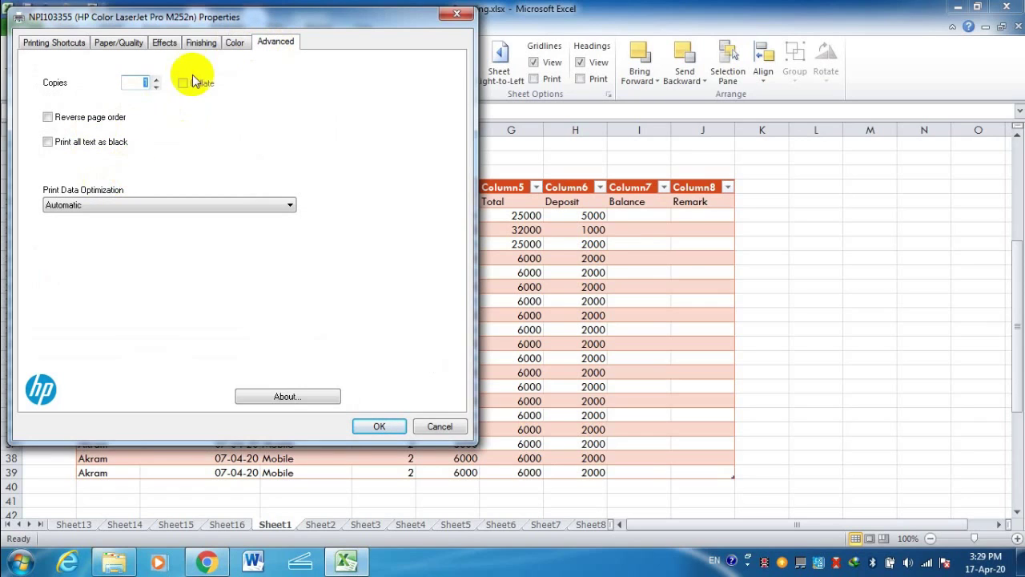
{"action": "left_click", "coordinate": [234, 47]}
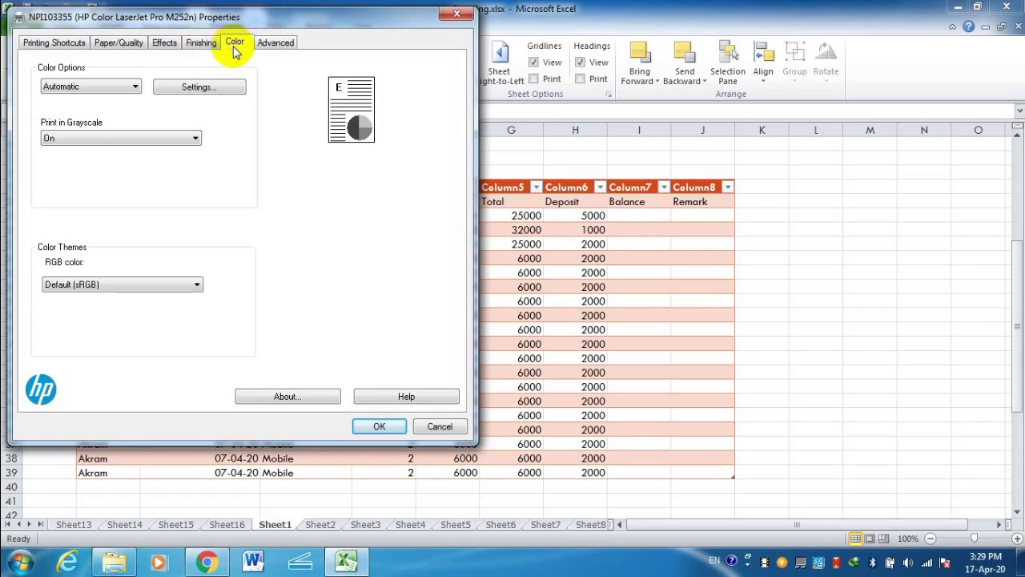
{"action": "left_click", "coordinate": [106, 45]}
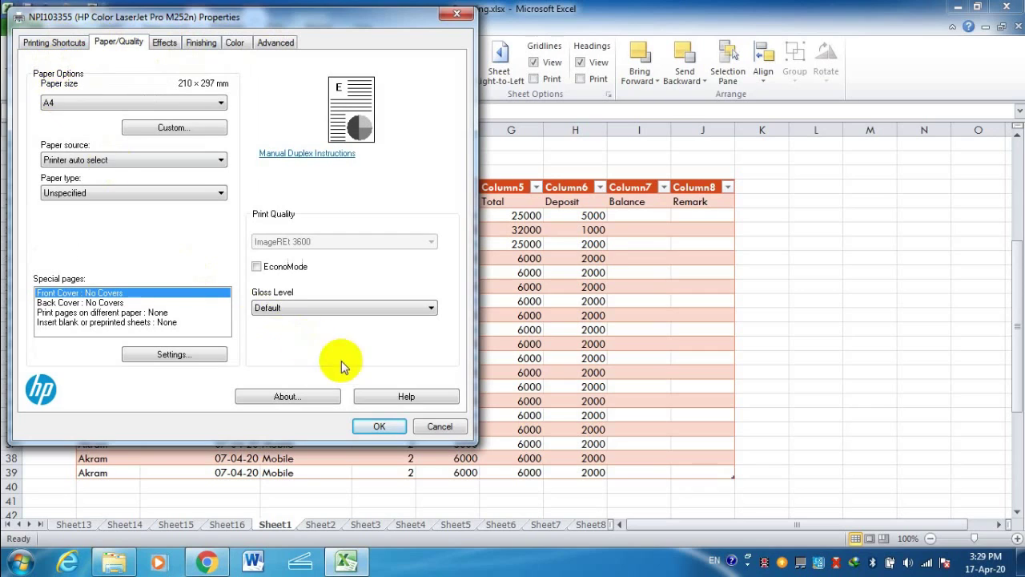
{"action": "left_click", "coordinate": [440, 425]}
{"action": "left_click", "coordinate": [349, 96]}
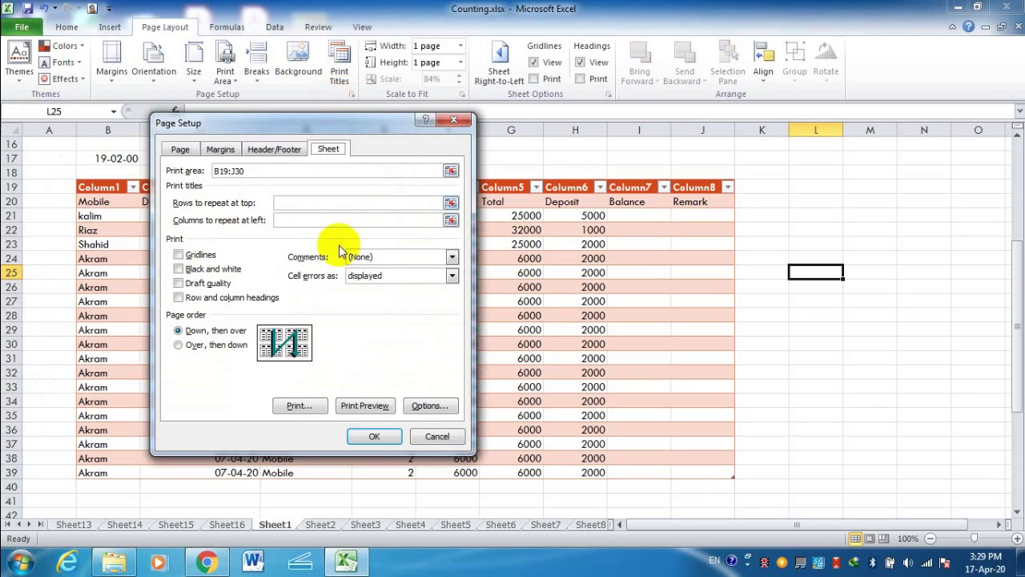
{"action": "left_click", "coordinate": [374, 436]}
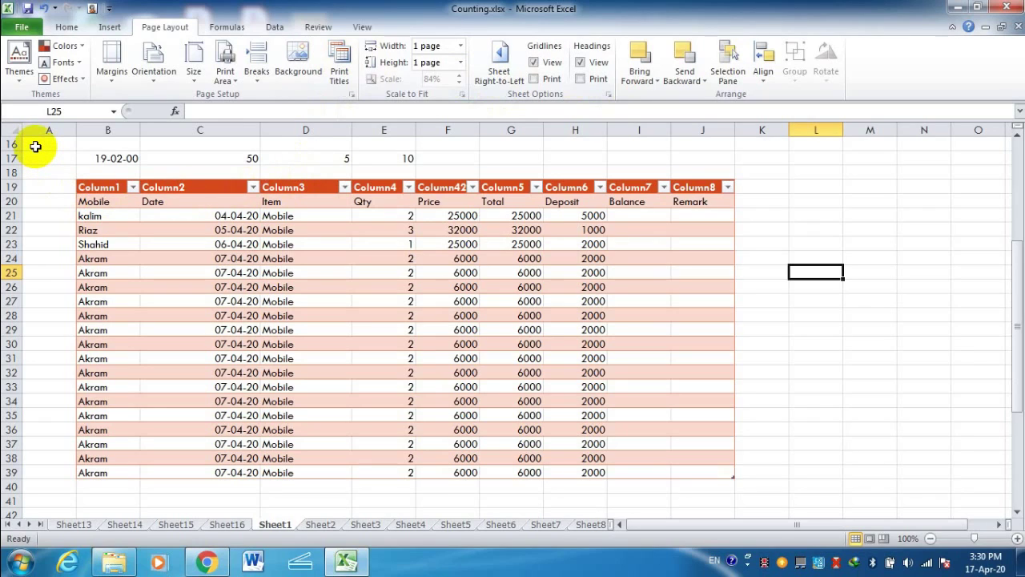
{"action": "left_click_drag", "start_coordinate": [34, 145], "coordinate": [774, 480]}
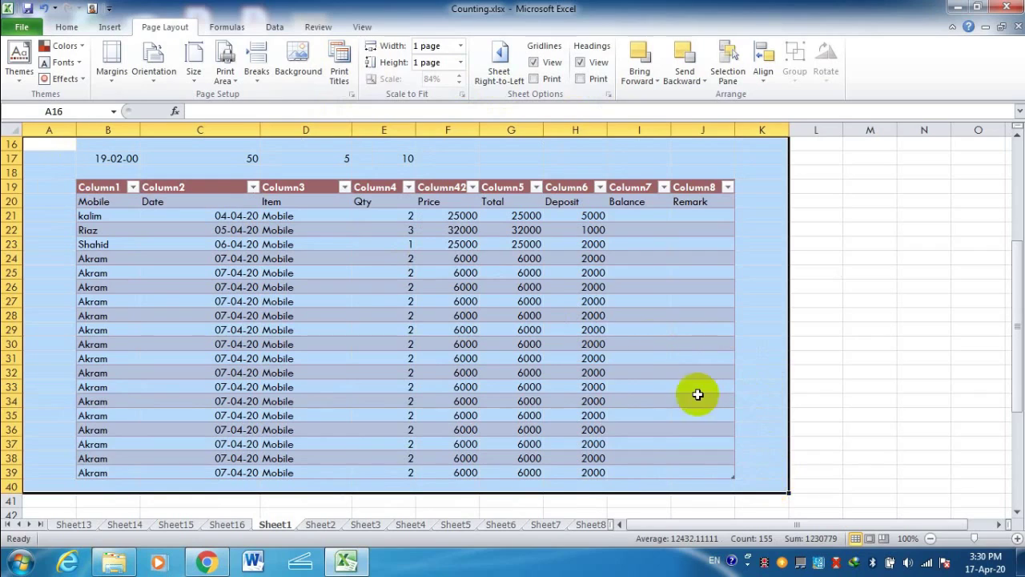
{"action": "left_click", "coordinate": [814, 303]}
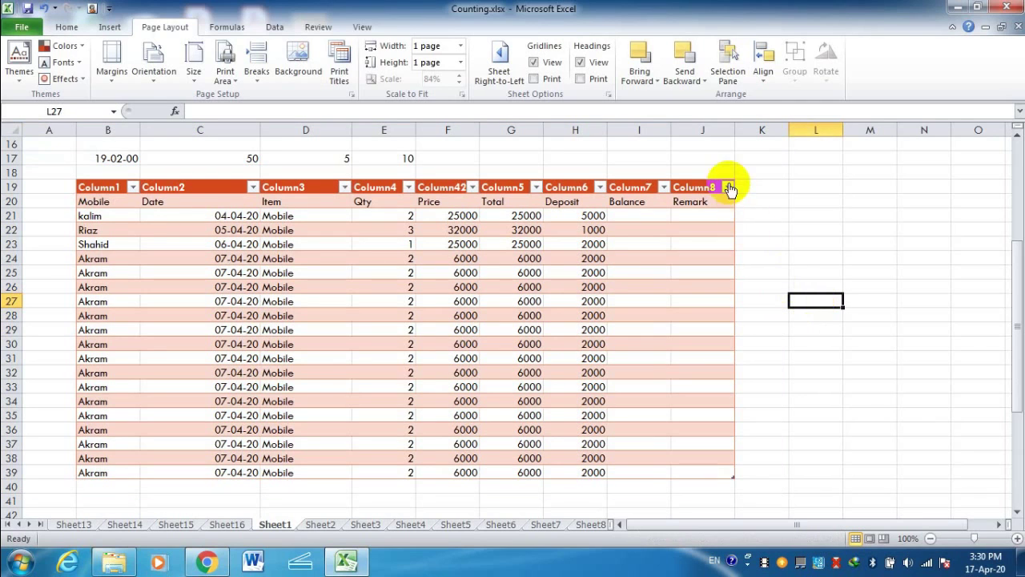
{"action": "left_click_drag", "start_coordinate": [32, 141], "coordinate": [787, 494]}
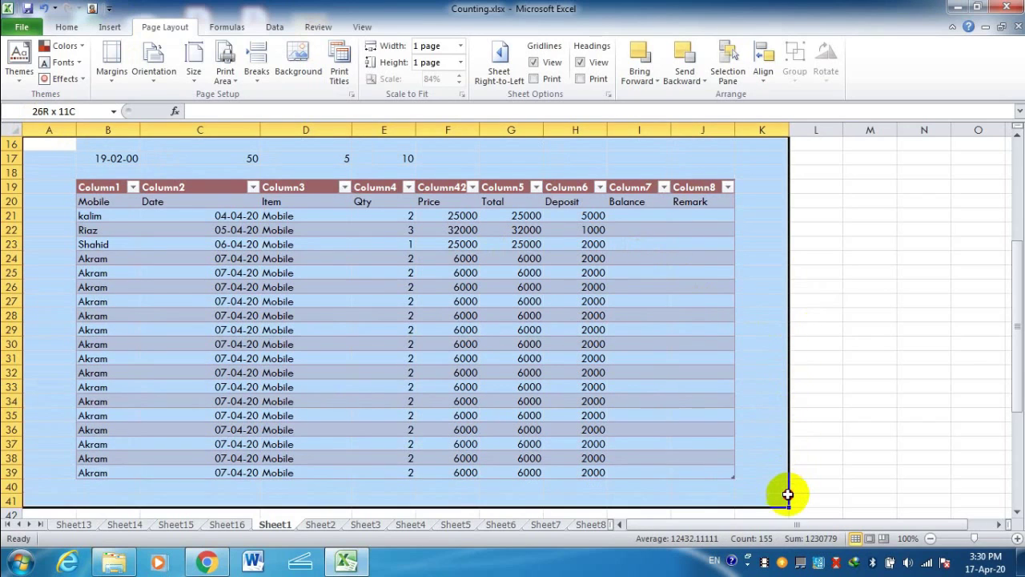
{"action": "left_click", "coordinate": [810, 229]}
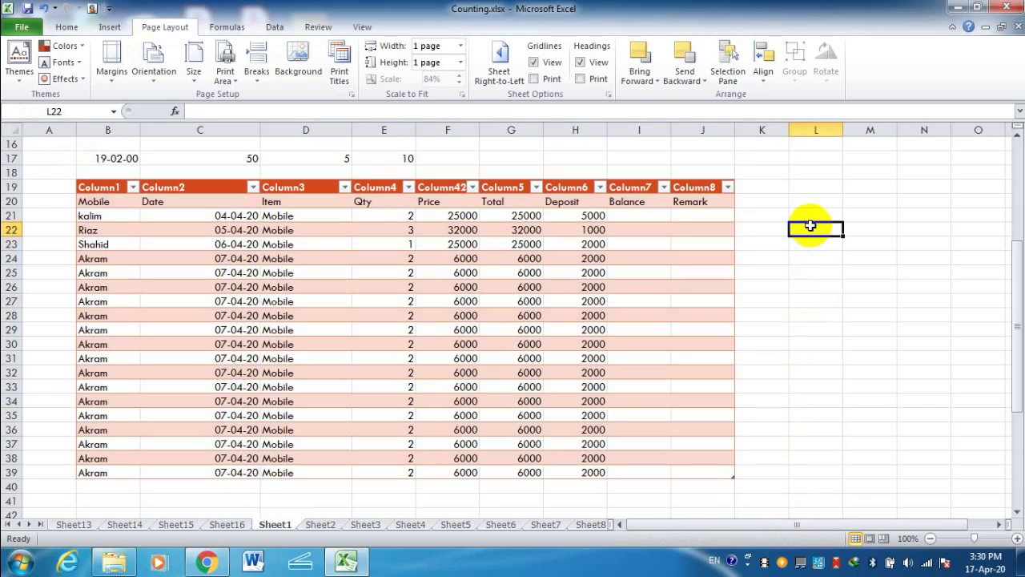